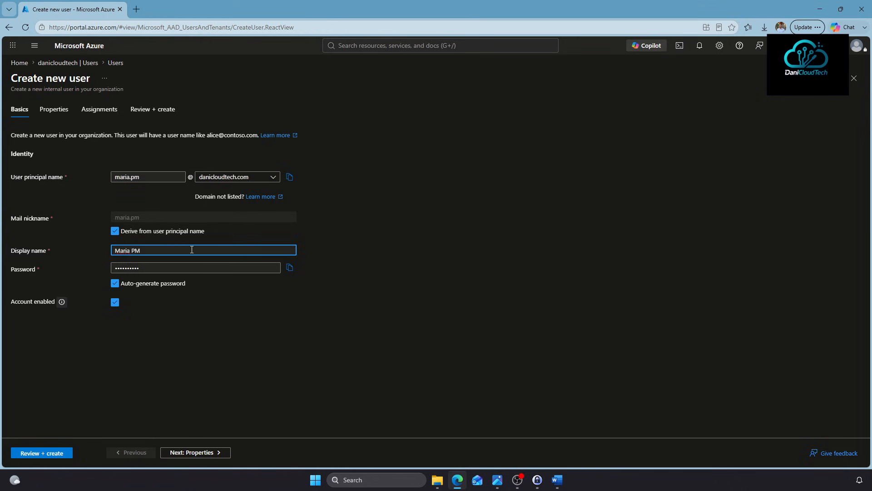
# Turn off Auto-generate password and paste a custom password for the new user
pyautogui.click(158, 283)
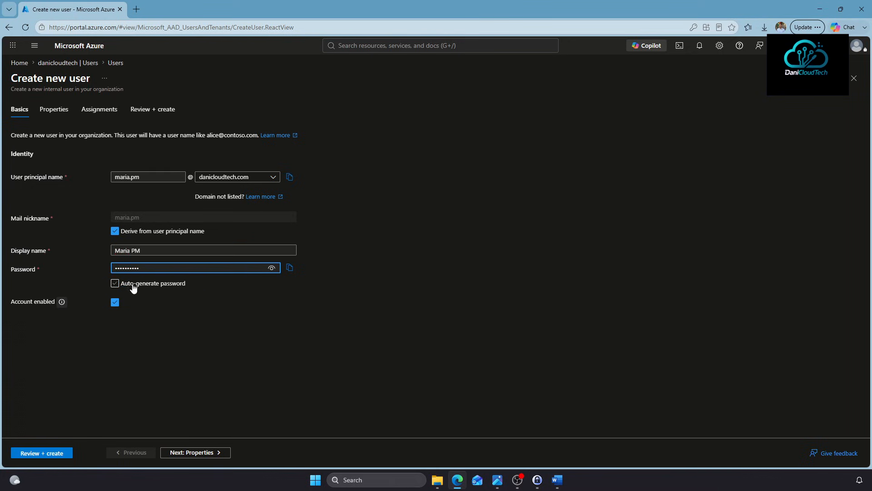
pyautogui.hotkey('ctrl', 'a')
pyautogui.press('BackSpace')
pyautogui.click(115, 290)
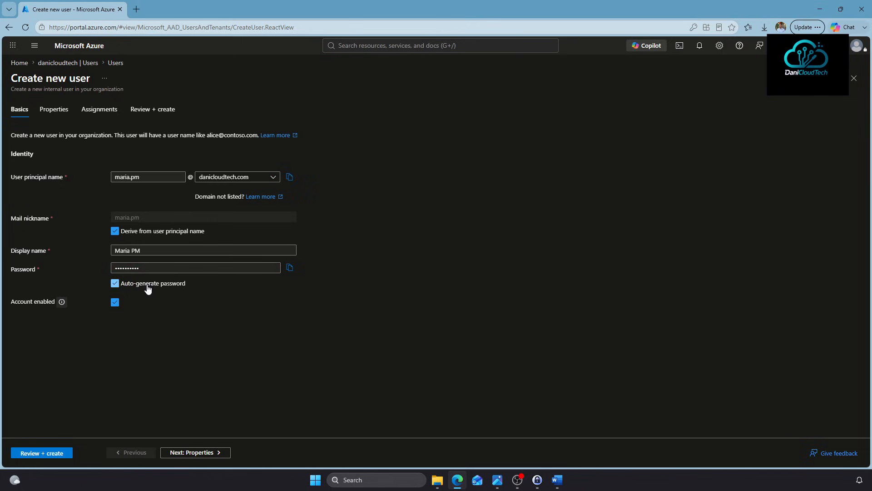
pyautogui.click(136, 285)
pyautogui.click(151, 269)
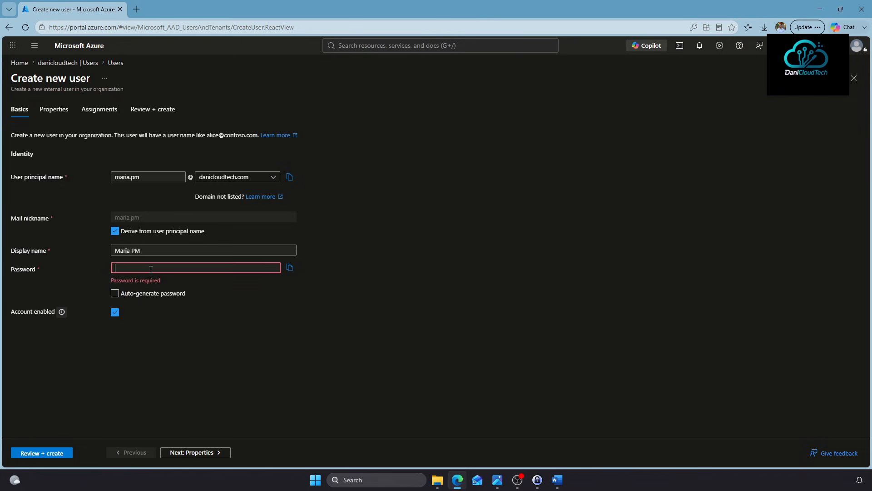
pyautogui.hotkey('ctrl', 'v')
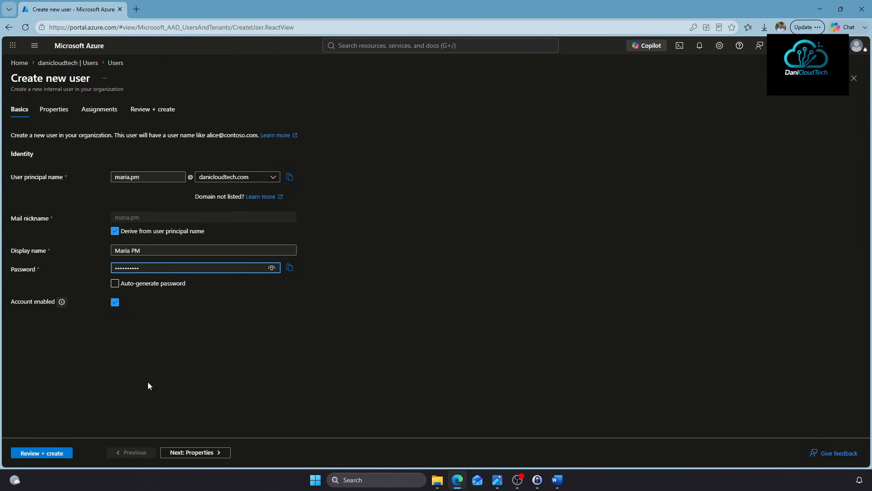
# Pass Properties and Assignments, create the user, refresh the list and bring up the architecture diagram
pyautogui.click(182, 452)
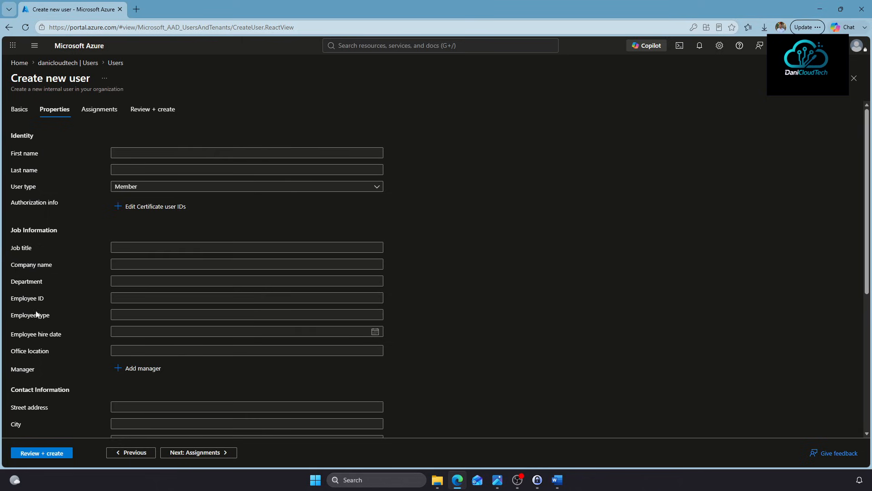
pyautogui.scroll(-1, 98, 298)
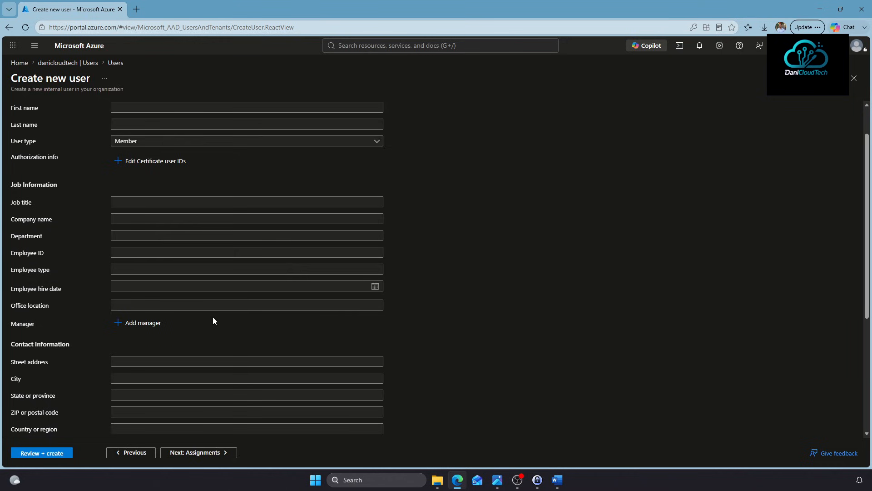
pyautogui.scroll(-4, 213, 319)
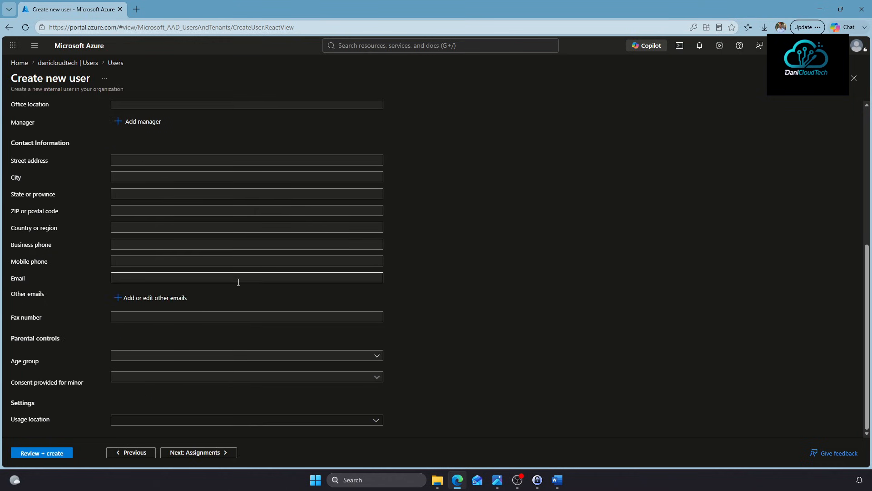
pyautogui.click(182, 452)
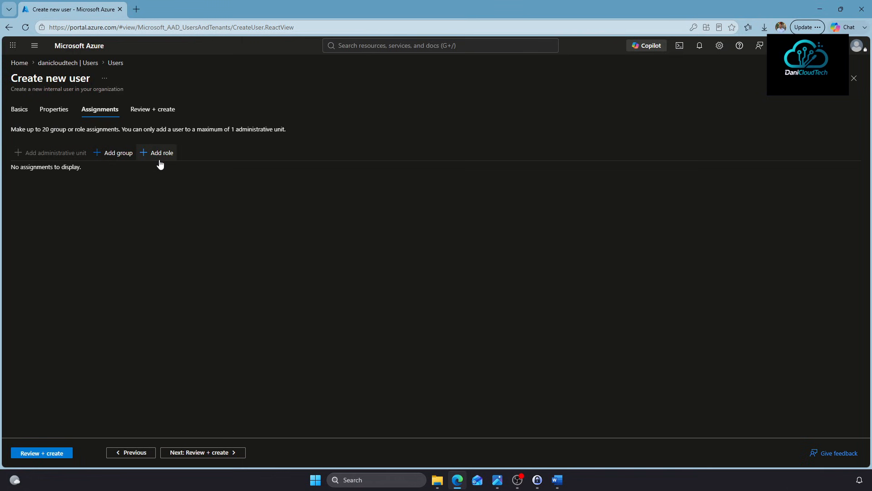
pyautogui.click(53, 451)
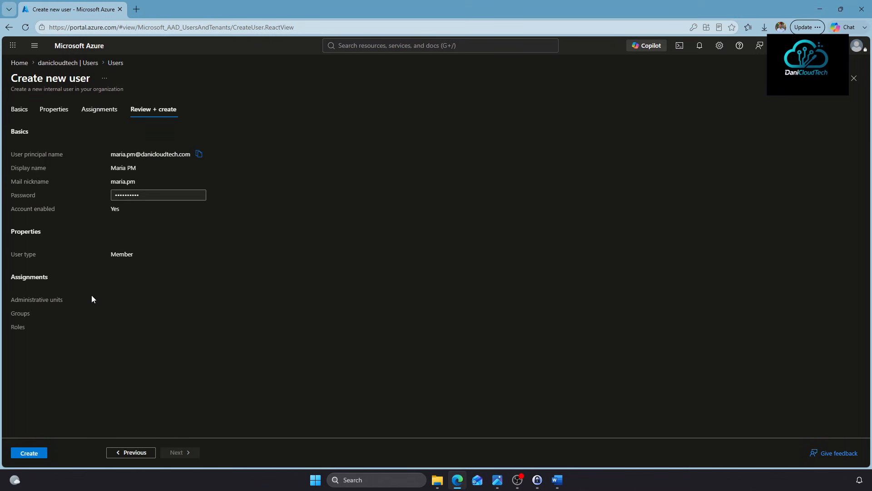
pyautogui.click(36, 455)
pyautogui.click(416, 105)
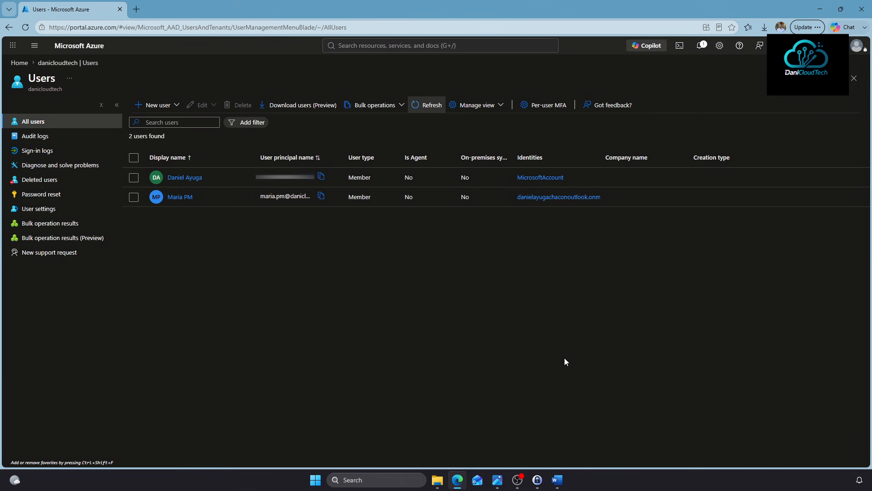
pyautogui.click(457, 479)
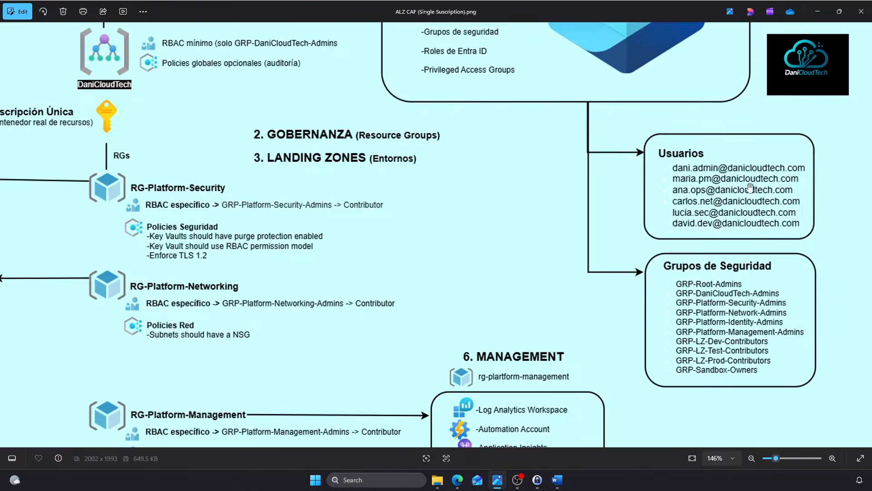
pyautogui.moveTo(683, 177); pyautogui.dragTo(698, 210)
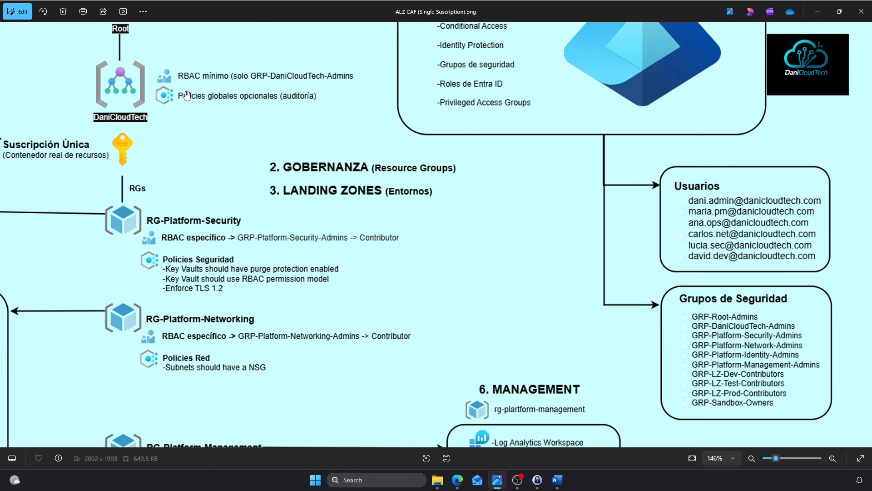
pyautogui.moveTo(671, 233); pyautogui.dragTo(672, 190)
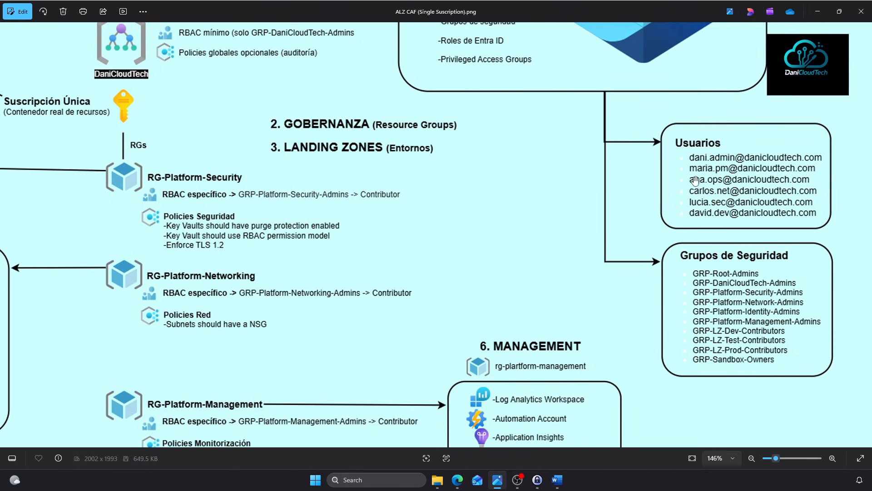
pyautogui.moveTo(293, 327); pyautogui.dragTo(314, 175)
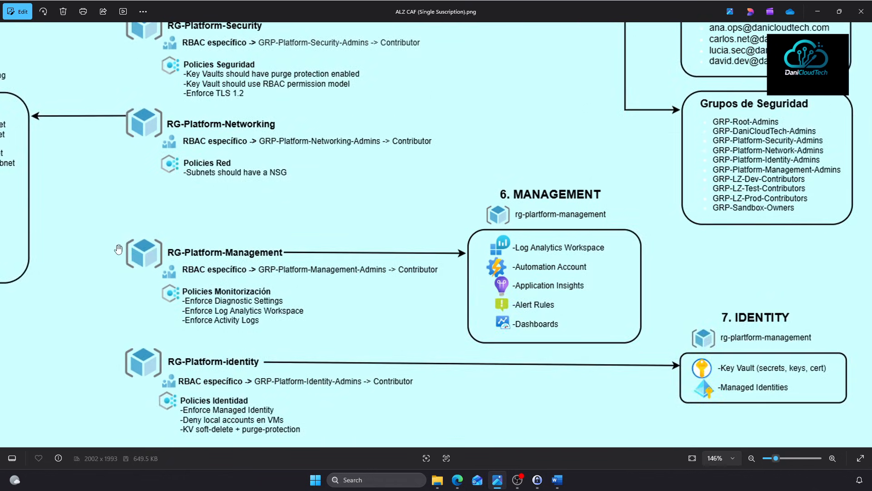
pyautogui.moveTo(291, 355); pyautogui.dragTo(343, 82)
pyautogui.moveTo(440, 333); pyautogui.dragTo(427, 151)
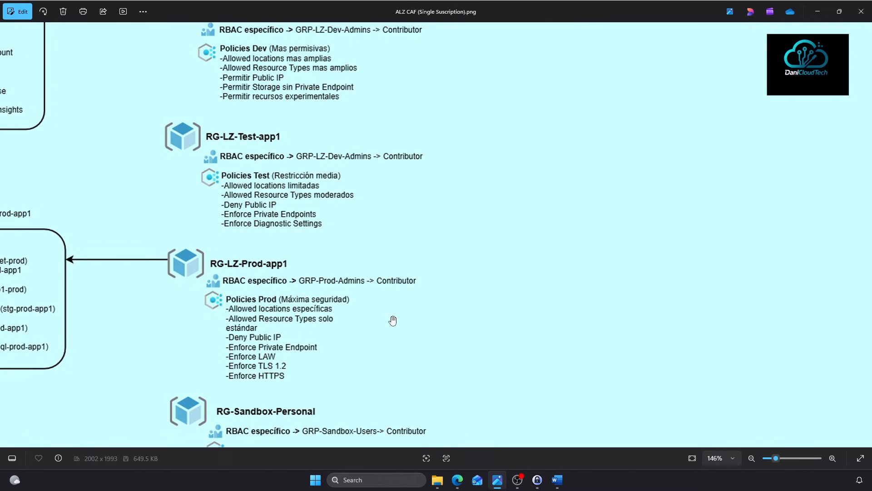
pyautogui.scroll(-5, 552, 207)
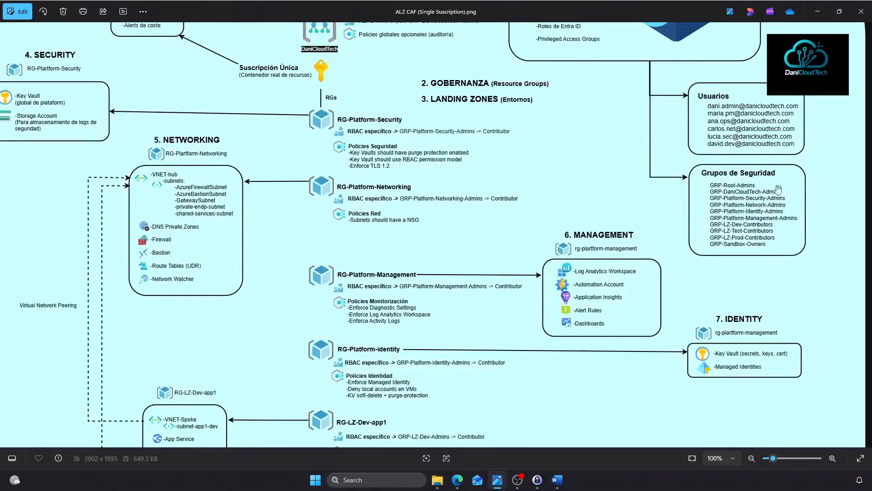
pyautogui.scroll(3, 772, 202)
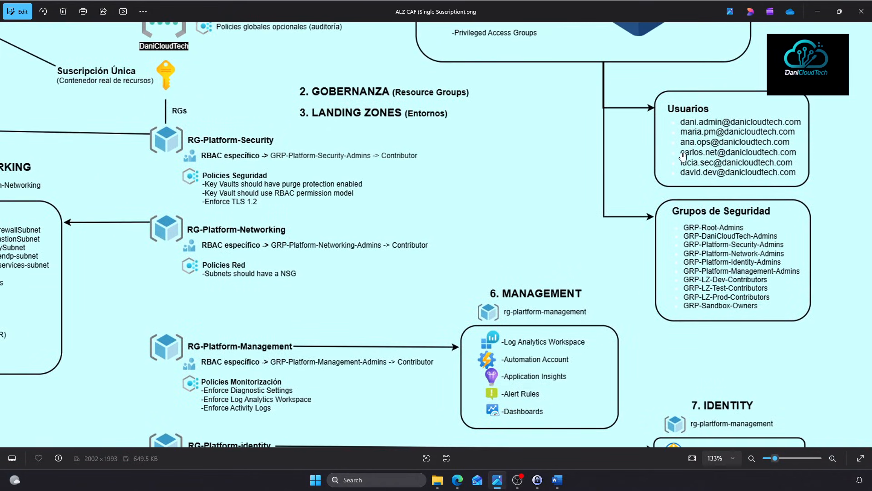
pyautogui.moveTo(235, 342); pyautogui.dragTo(259, 326)
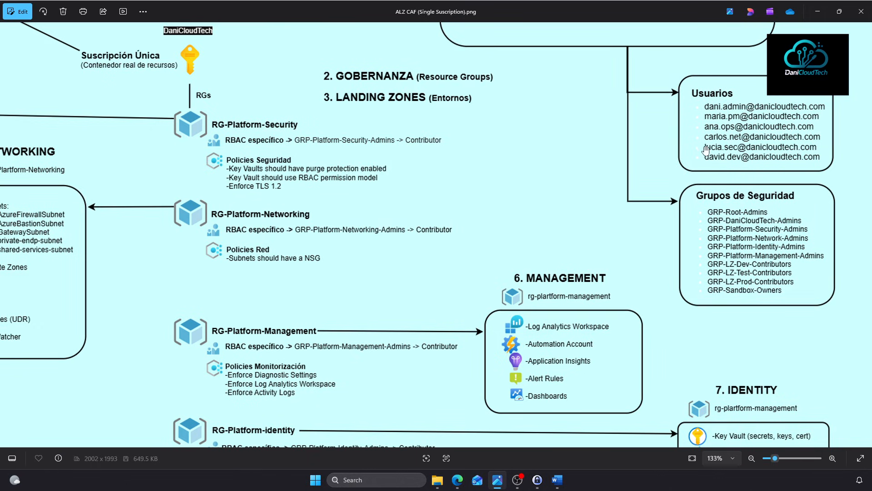
pyautogui.moveTo(705, 150); pyautogui.dragTo(703, 219)
pyautogui.moveTo(507, 169); pyautogui.dragTo(508, 121)
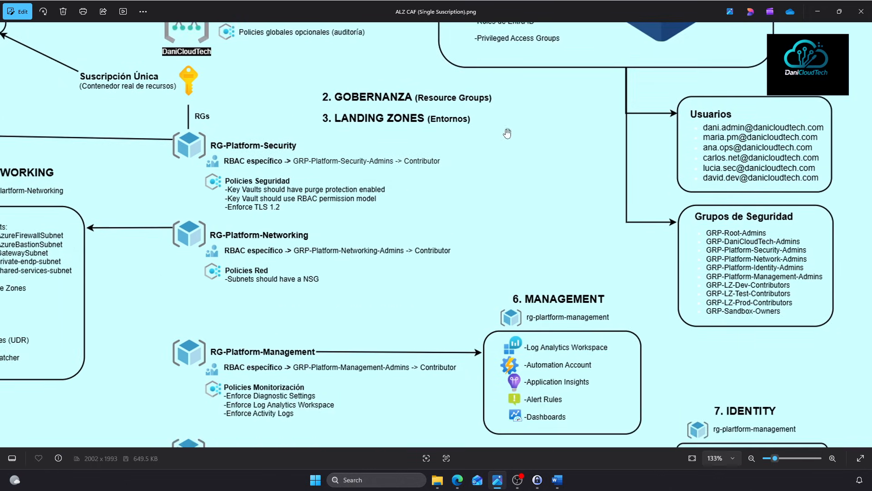
pyautogui.moveTo(322, 325); pyautogui.dragTo(329, 88)
pyautogui.moveTo(354, 290); pyautogui.dragTo(377, 231)
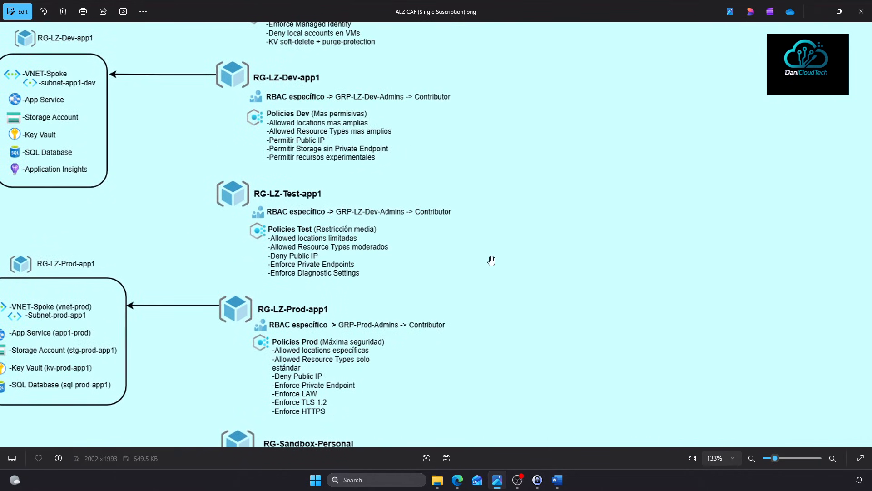
pyautogui.moveTo(529, 51); pyautogui.dragTo(448, 352)
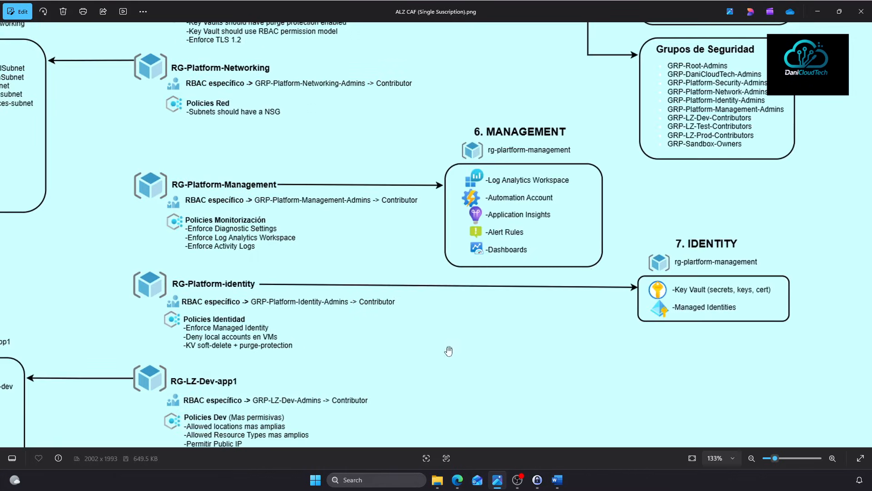
pyautogui.moveTo(664, 133); pyautogui.dragTo(650, 235)
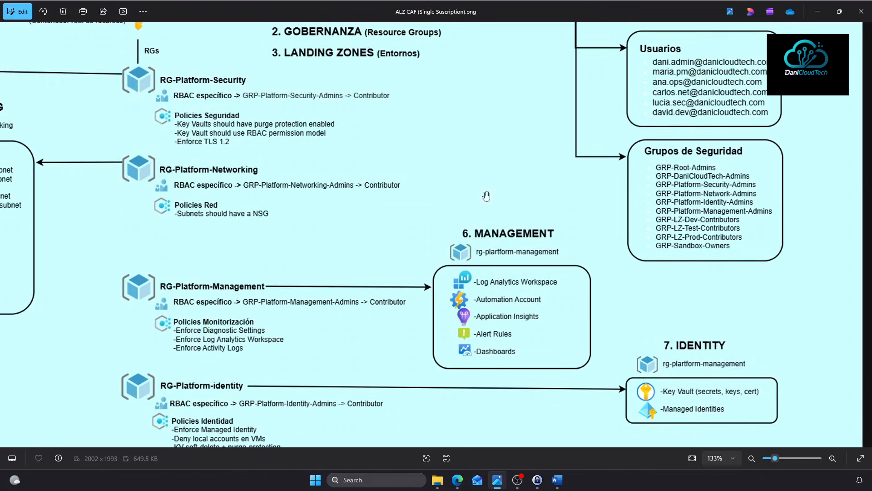
pyautogui.moveTo(487, 196); pyautogui.dragTo(645, 27)
pyautogui.moveTo(473, 240); pyautogui.dragTo(473, 170)
pyautogui.moveTo(420, 250); pyautogui.dragTo(425, 171)
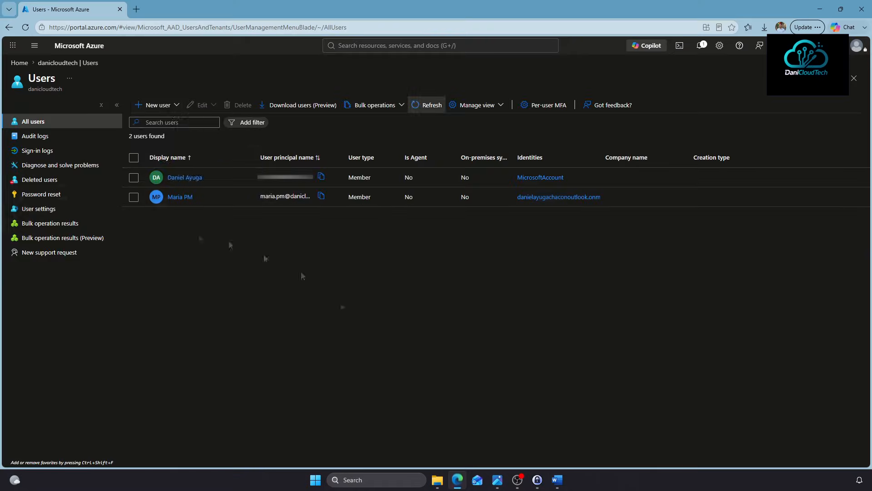
# Start a new user, enter its user principal name and paste a custom password
pyautogui.click(159, 107)
pyautogui.click(182, 123)
pyautogui.click(157, 178)
pyautogui.write('sns.opd')
pyautogui.moveTo(157, 177); pyautogui.dragTo(48, 164)
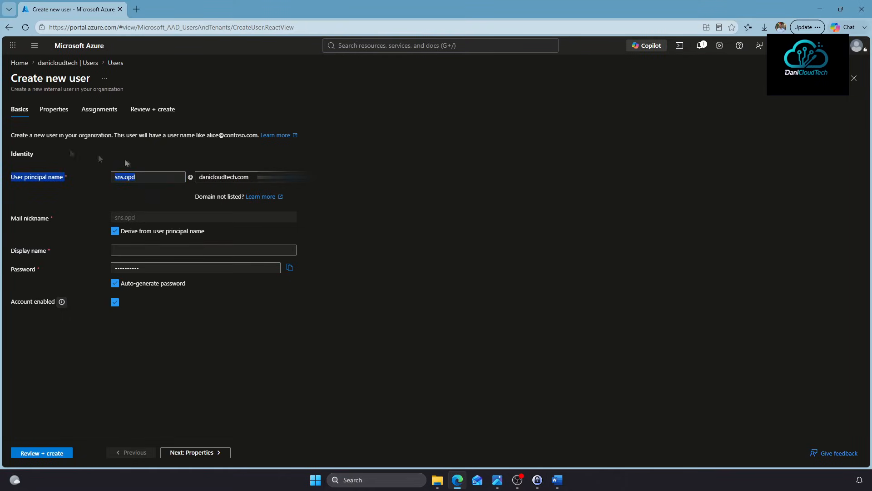
pyautogui.doubleClick(146, 177)
pyautogui.write('ana.ops')
pyautogui.click(165, 250)
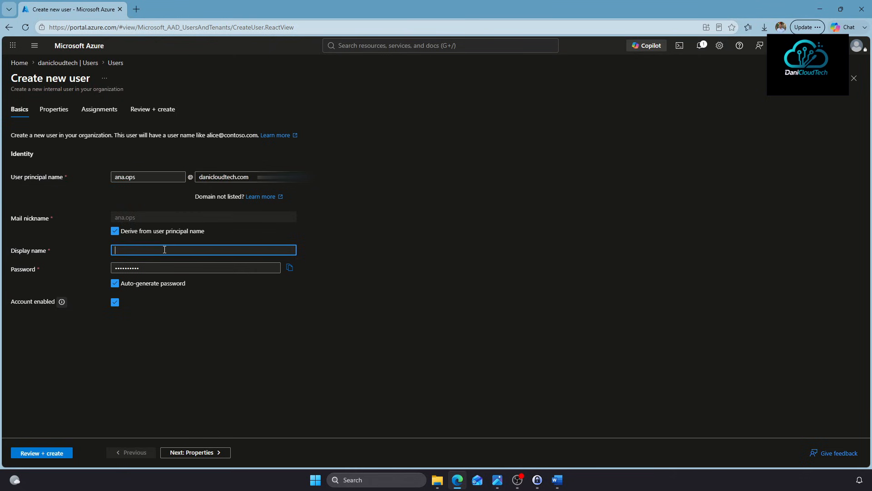
pyautogui.click(150, 283)
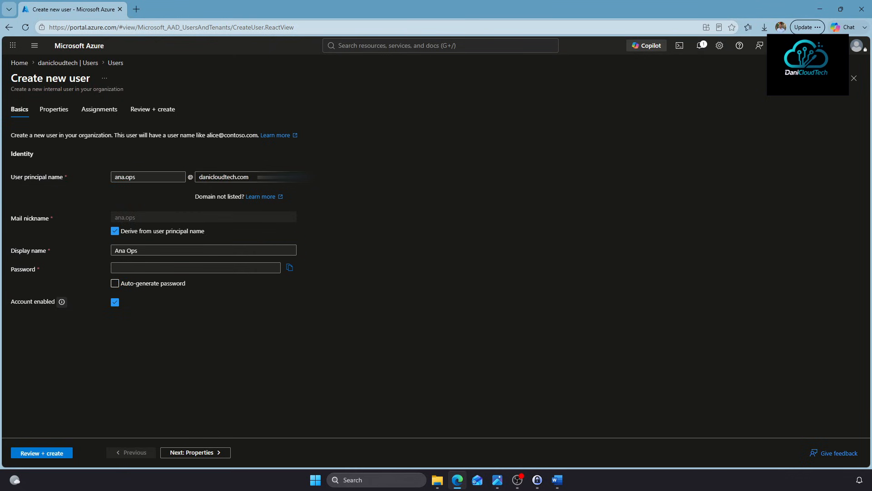
pyautogui.hotkey('ctrl', 'v')
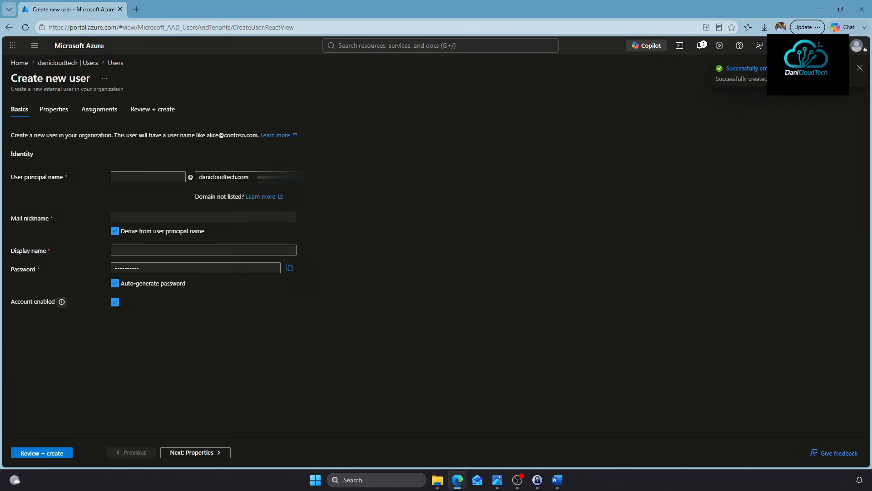
# Fill in the second user's principal name and display name with a manual password
pyautogui.click(158, 176)
pyautogui.write('carlos.')
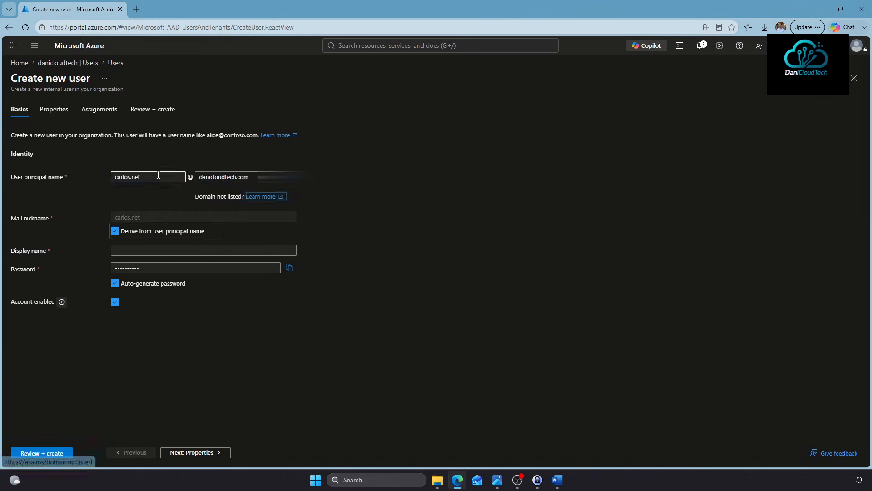
pyautogui.click(145, 251)
pyautogui.write('Carlos Net')
pyautogui.click(115, 283)
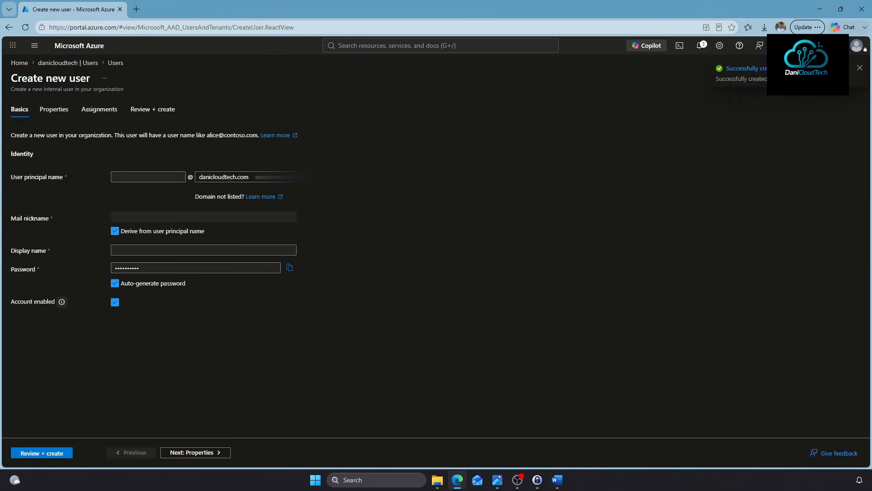
# Fill in the third user's principal name and display name with a manual password
pyautogui.click(170, 177)
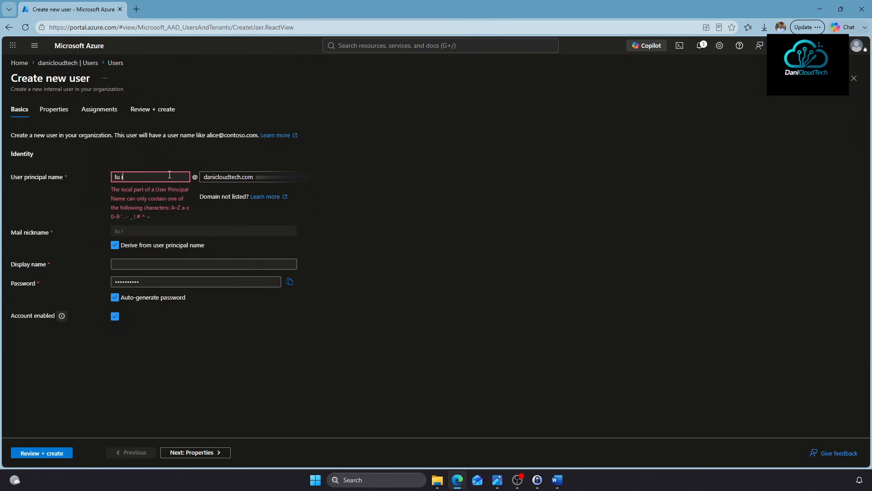
pyautogui.click(167, 251)
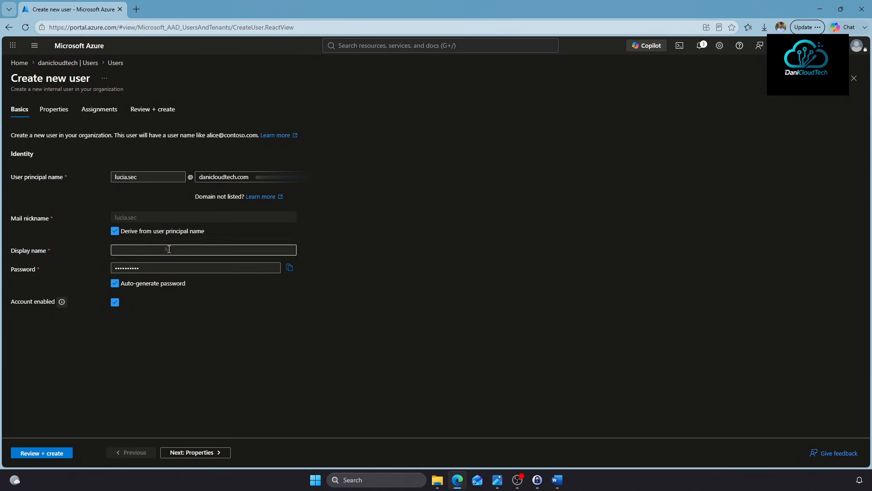
pyautogui.write('Lucia Sec')
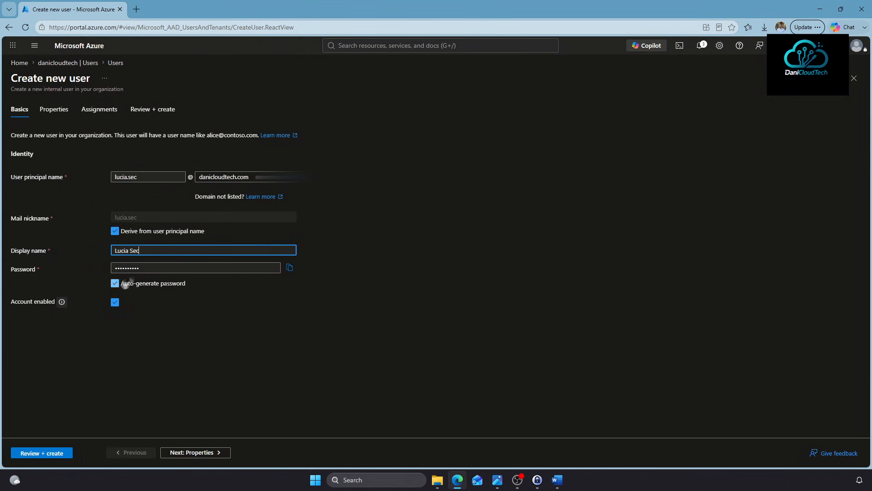
pyautogui.click(115, 283)
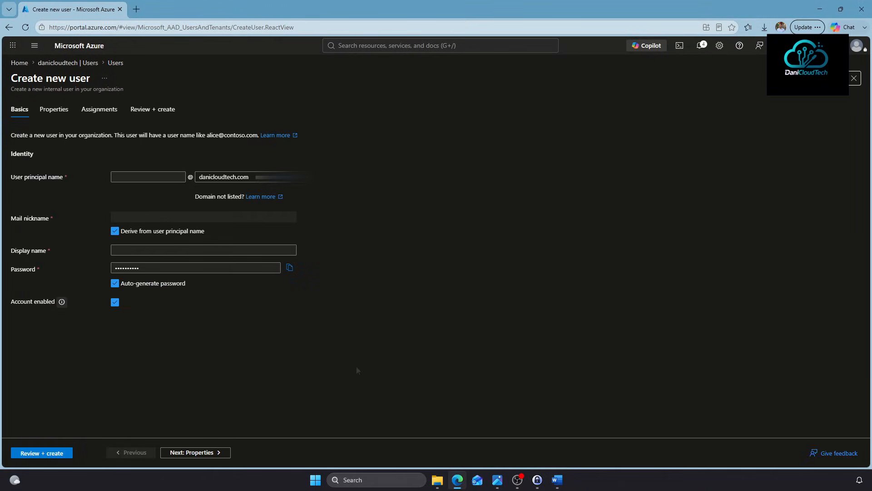
# Enter the principal name and display name for the last remaining user
pyautogui.click(151, 177)
pyautogui.write('david.dev')
pyautogui.click(143, 251)
pyautogui.write('Da')
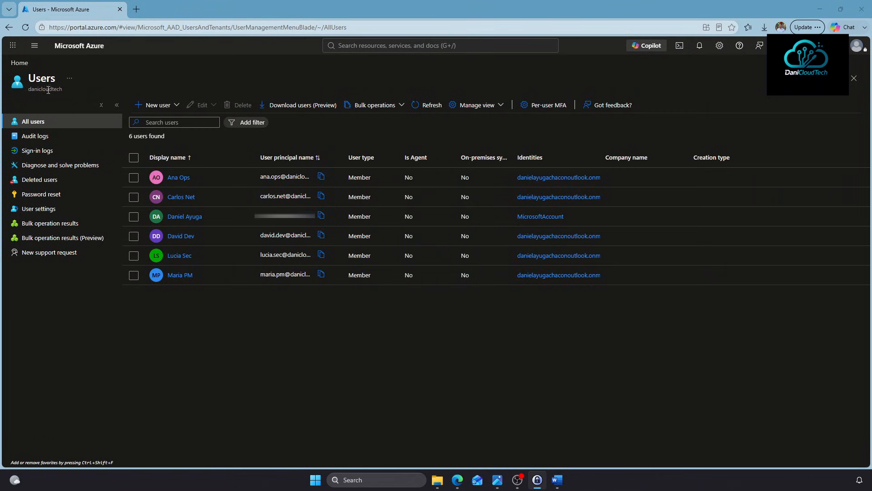
# From Home, start a new Entra ID group of type Security and begin typing the name 'GRP'
pyautogui.click(21, 63)
pyautogui.click(263, 102)
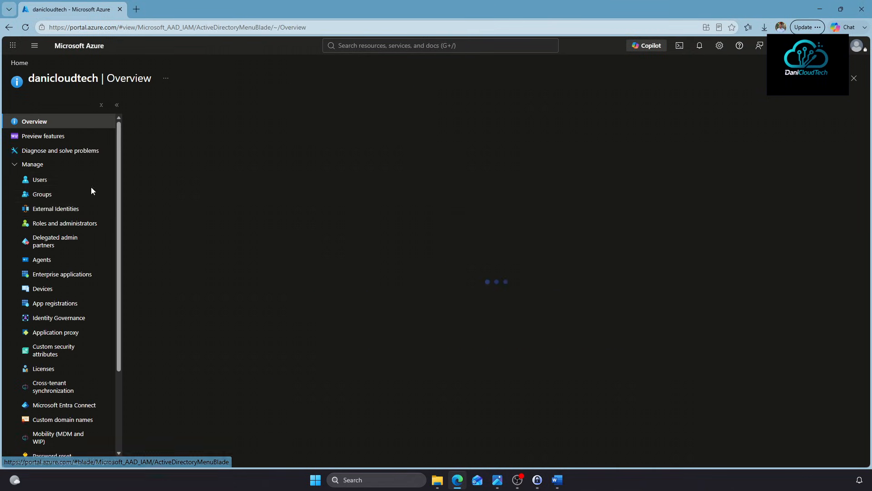
pyautogui.click(41, 196)
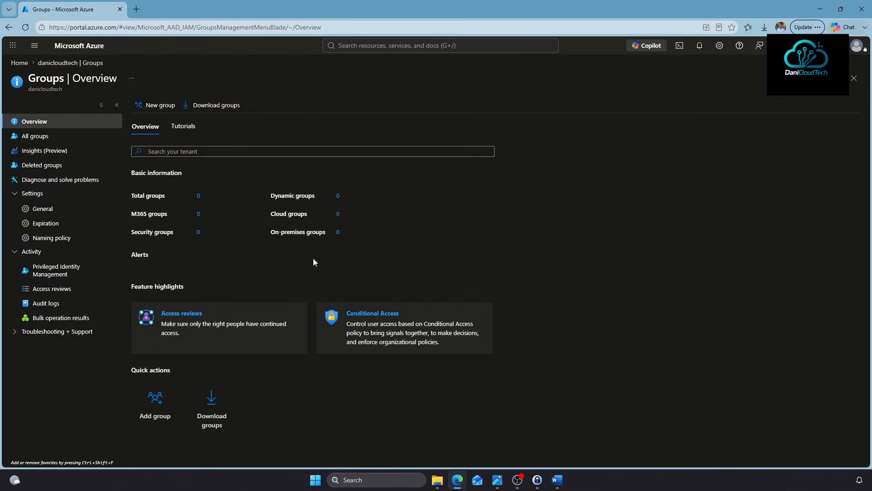
pyautogui.click(154, 105)
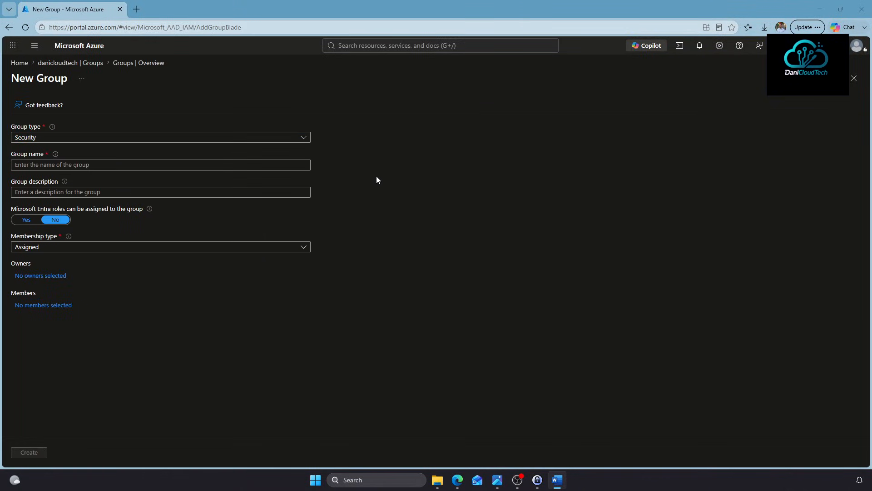
pyautogui.click(58, 138)
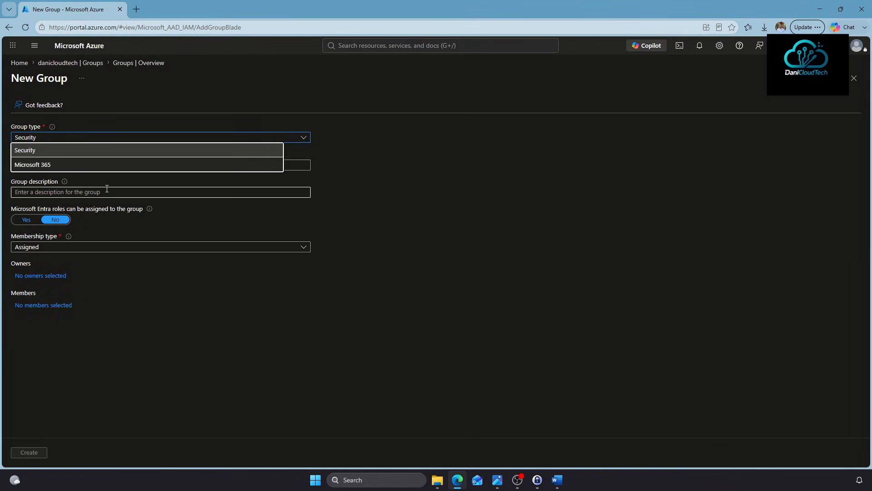
pyautogui.click(61, 152)
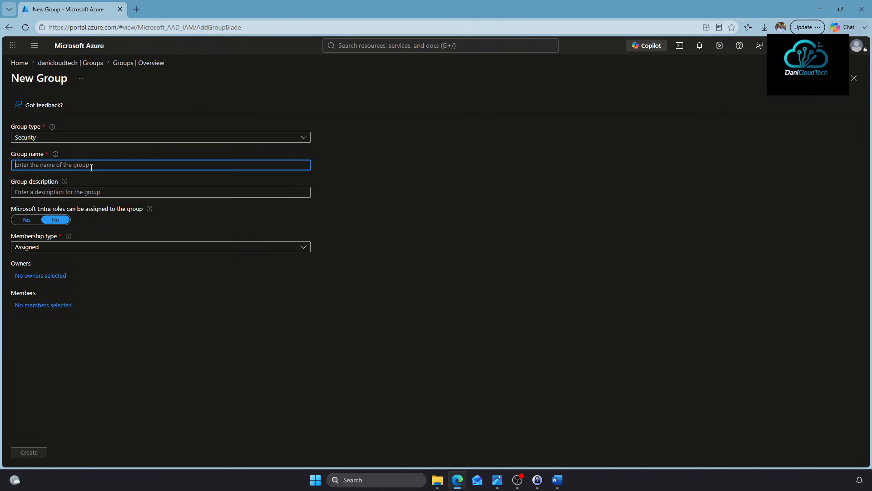
pyautogui.write('GRP-DaniCloudTech-Admins')
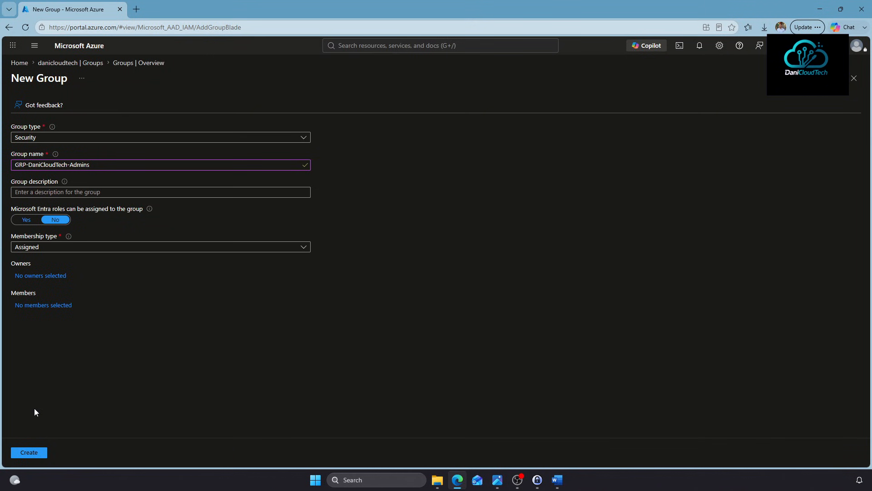
# Create the GRP-DaniCloudTech-Admins and GRP-Platform-Networking-Admins security groups
pyautogui.click(34, 449)
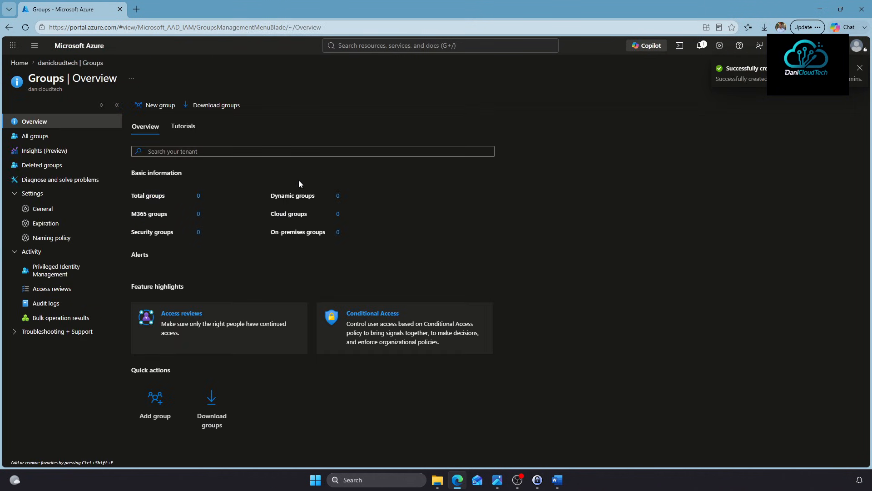
pyautogui.click(39, 137)
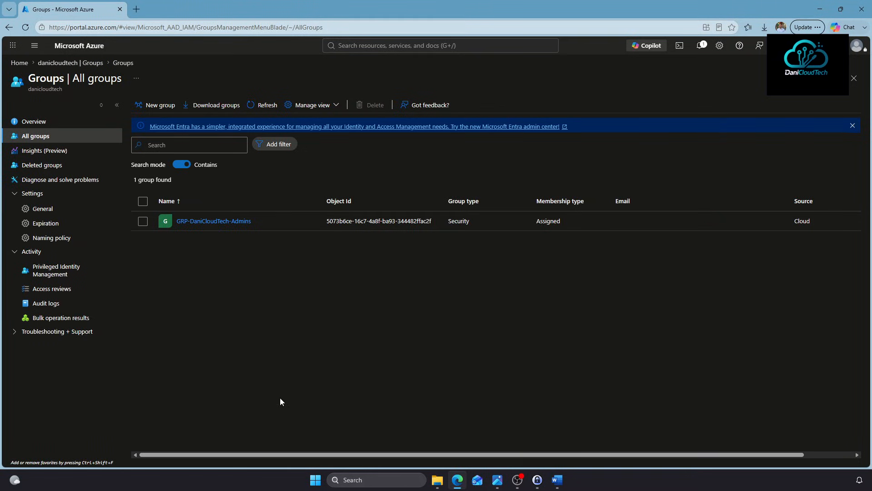
pyautogui.write('-')
pyautogui.write('Platform-Networking-Admins')
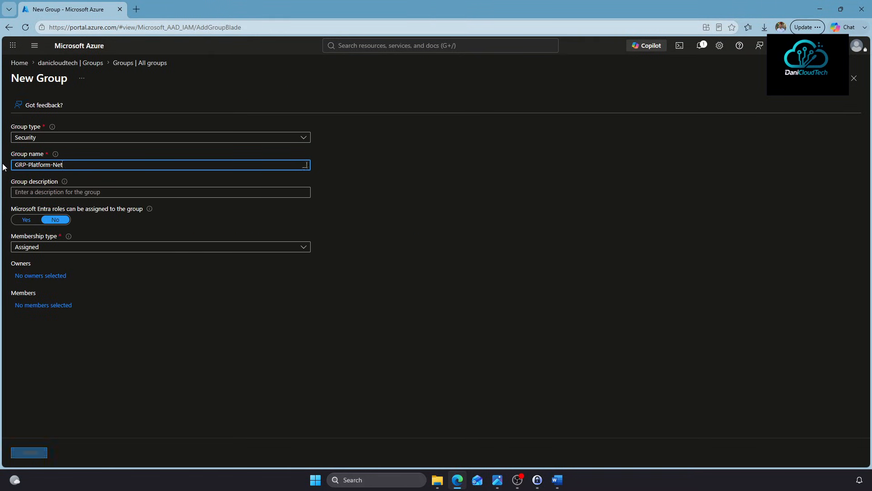
pyautogui.hotkey('ctrl', 'a')
pyautogui.hotkey('ctrl', 'c')
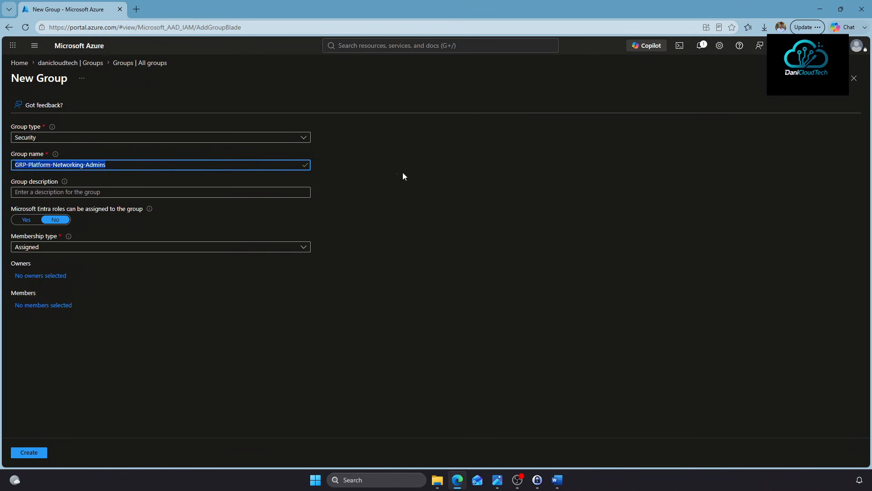
pyautogui.click(28, 452)
# Create GRP-Platform-Management-Admins and GRP-Platform-Security-Admins by editing the copied group name
pyautogui.click(261, 109)
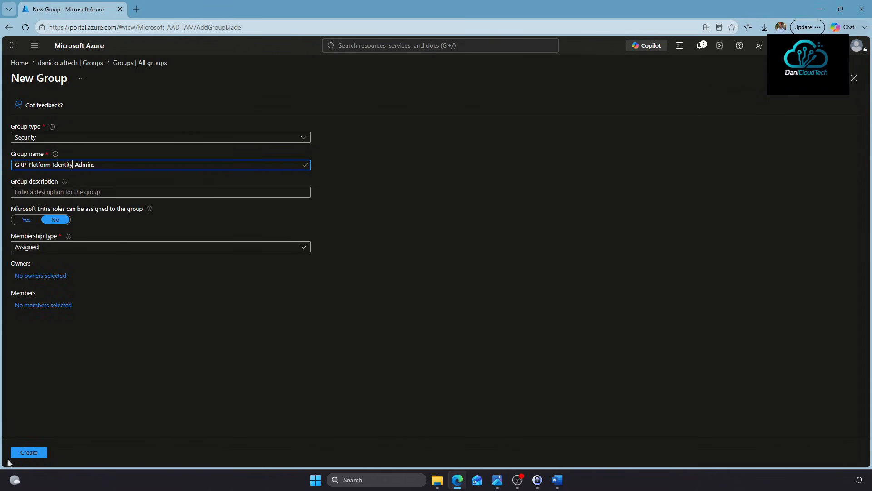
pyautogui.click(28, 452)
pyautogui.click(154, 106)
pyautogui.doubleClick(78, 165)
pyautogui.write('Managemen')
pyautogui.click(28, 452)
pyautogui.click(156, 105)
pyautogui.click(107, 164)
pyautogui.hotkey('ctrl', 'v')
pyautogui.doubleClick(69, 165)
pyautogui.write('Security')
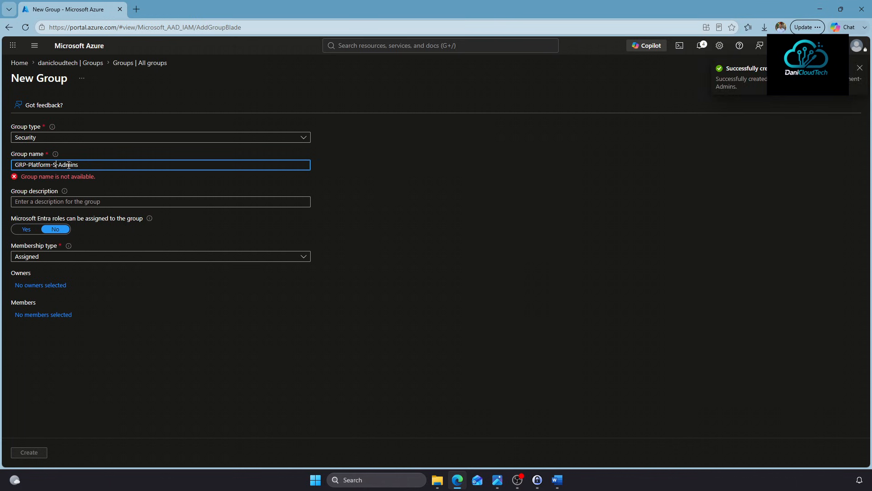
pyautogui.click(28, 452)
# Create the GRP-LZ-Dev-Contributor and GRP-LZ-Prod-Contributor groups
pyautogui.click(157, 106)
pyautogui.click(97, 165)
pyautogui.write('GRP-')
pyautogui.hotkey('ctrl', 'a')
pyautogui.hotkey('ctrl', 'c')
pyautogui.click(29, 452)
pyautogui.click(157, 106)
pyautogui.click(59, 165)
pyautogui.hotkey('ctrl', 'v')
pyautogui.doubleClick(42, 165)
pyautogui.write('Prod')
pyautogui.click(29, 452)
# Create the GRP-LZ-Test-Contributor and GRP-Sandbox-Owners groups
pyautogui.click(157, 105)
pyautogui.click(38, 165)
pyautogui.hotkey('ctrl', 'v')
pyautogui.doubleClick(43, 164)
pyautogui.write('T')
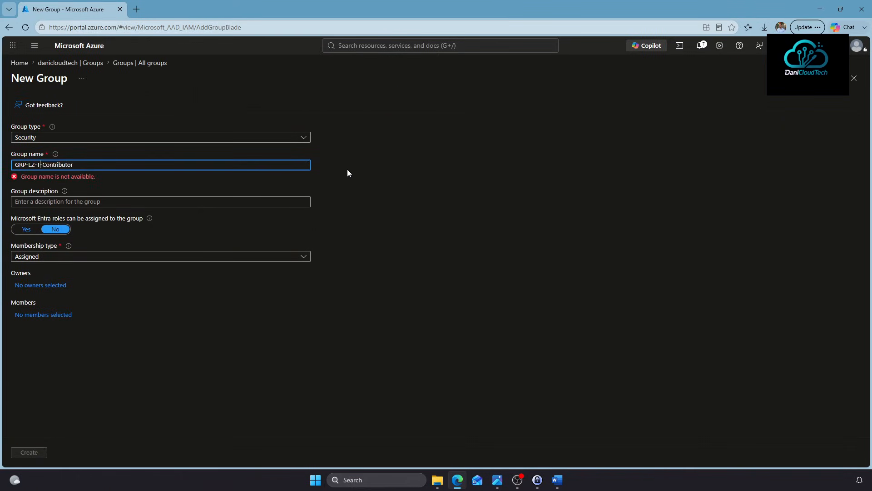
pyautogui.write('est')
pyautogui.click(29, 452)
pyautogui.click(157, 105)
pyautogui.click(39, 165)
pyautogui.hotkey('ctrl', 'v')
pyautogui.moveTo(28, 165); pyautogui.dragTo(113, 159)
pyautogui.write('Sandbox-Owners')
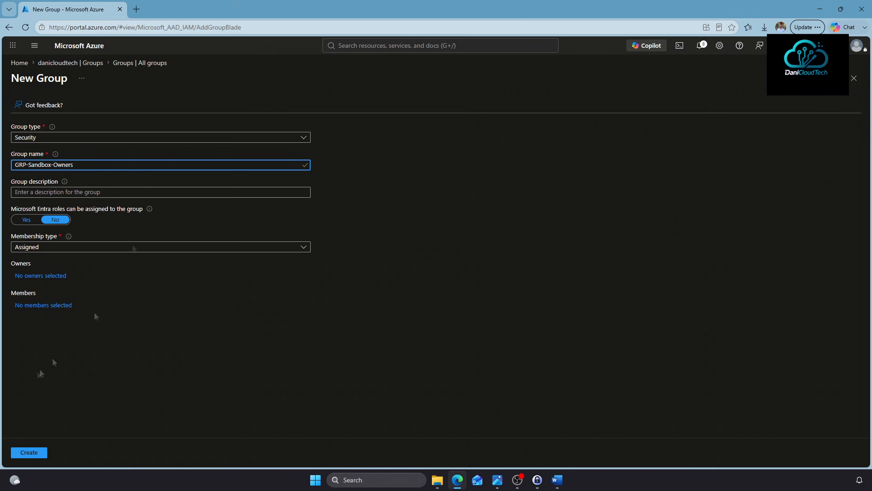
pyautogui.click(29, 452)
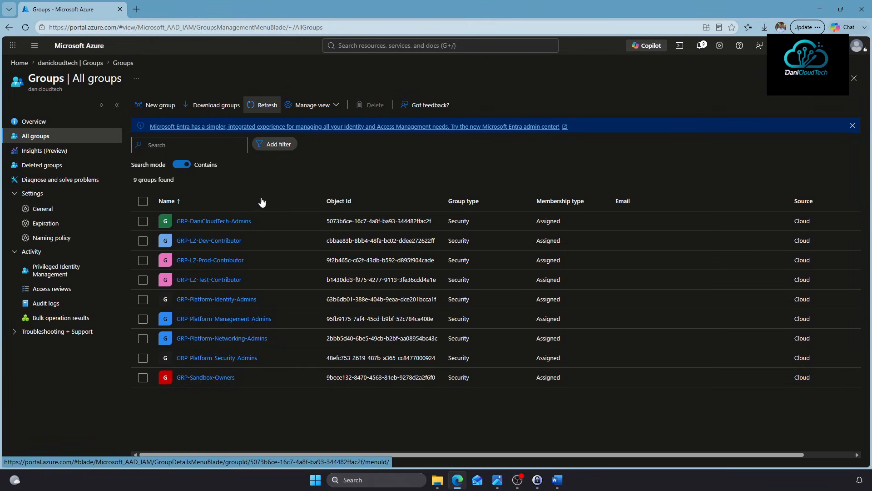
# Add the last listed user to GRP-DaniCloudTech-Admins, refresh its members, and return to All groups
pyautogui.click(225, 222)
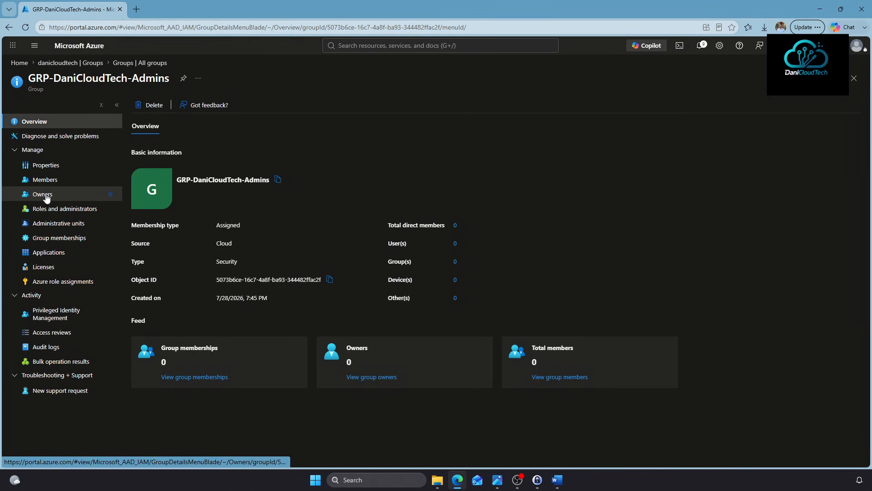
pyautogui.click(46, 181)
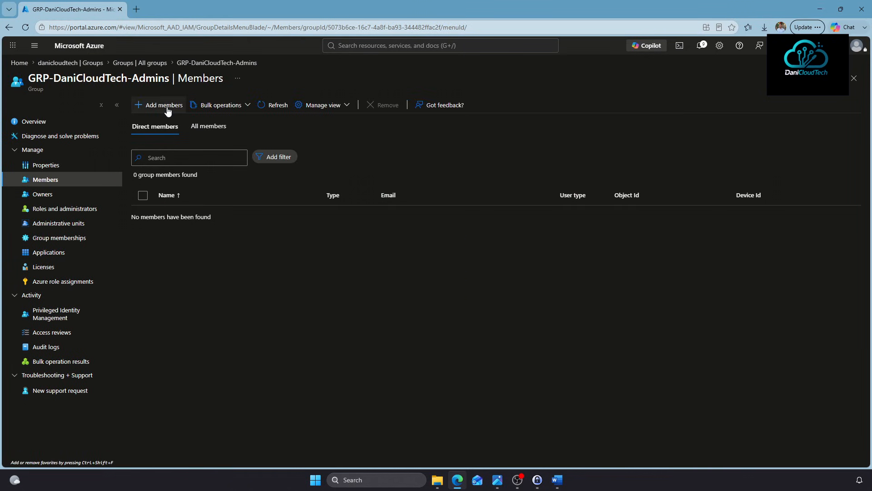
pyautogui.click(166, 108)
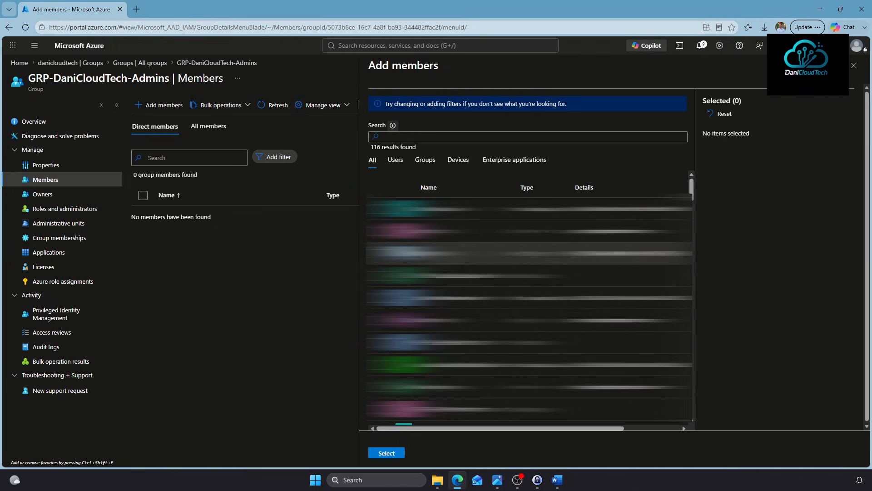
pyautogui.click(397, 160)
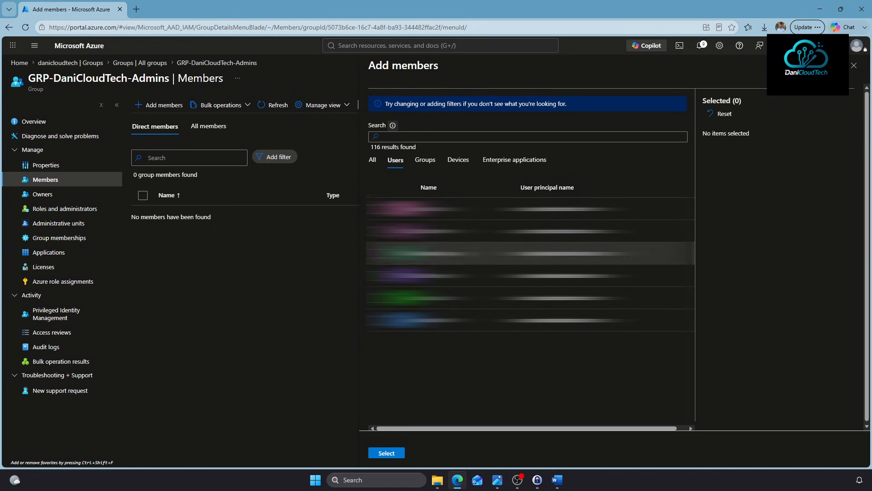
pyautogui.click(429, 321)
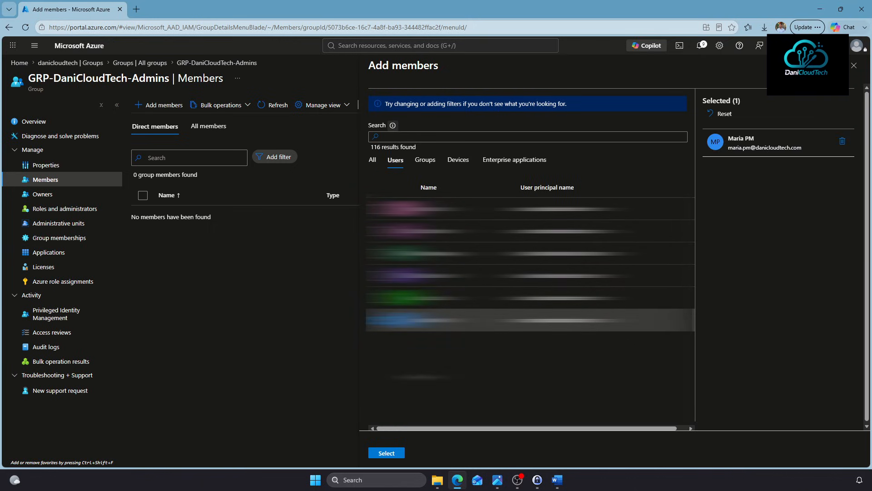
pyautogui.click(394, 451)
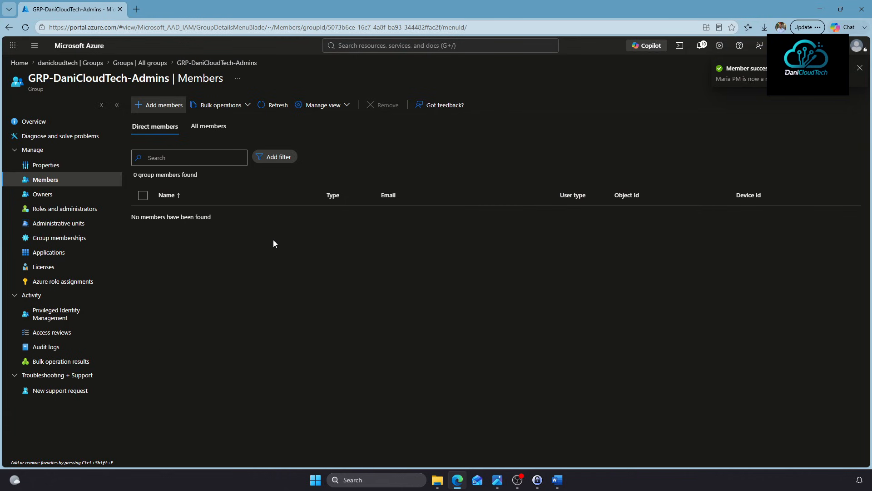
pyautogui.click(279, 109)
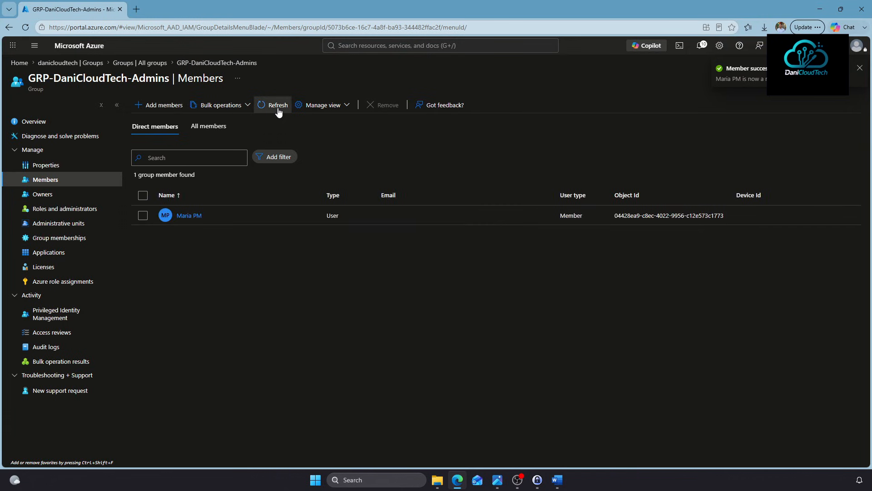
pyautogui.click(153, 63)
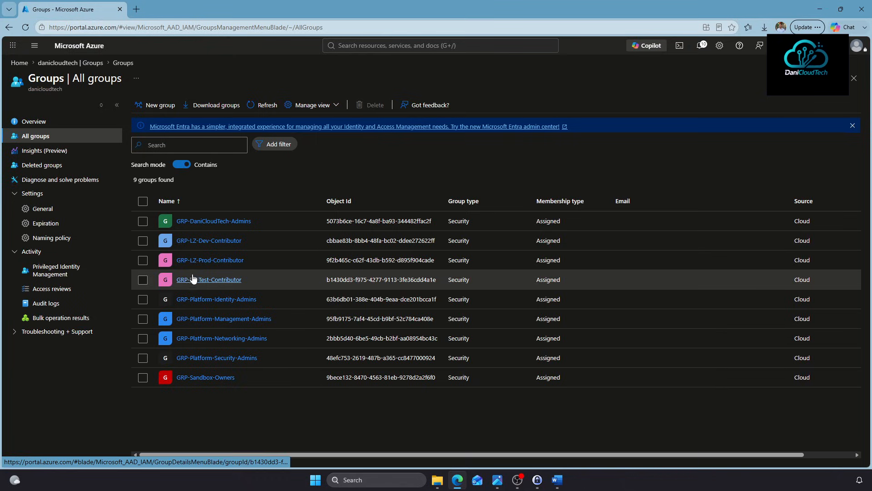
# Add the fourth user to GRP-LZ-Dev-Contributor, refresh its members, and return to All groups
pyautogui.click(199, 241)
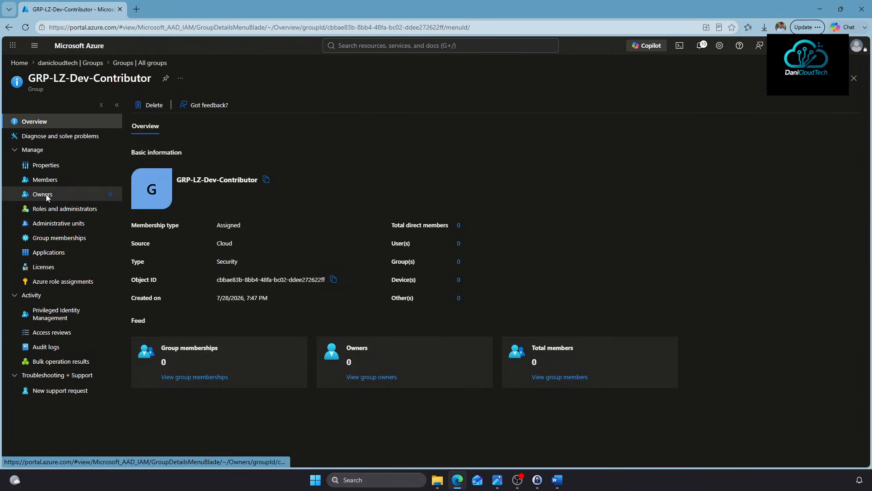
pyautogui.click(45, 180)
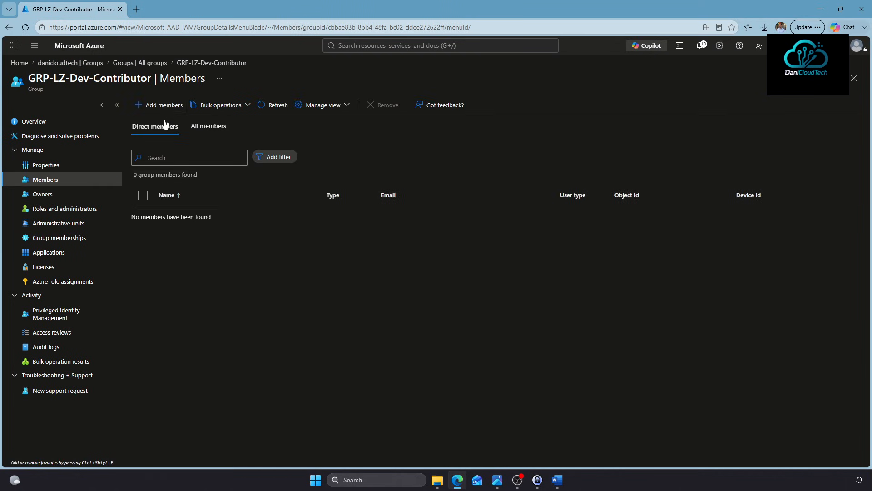
pyautogui.click(159, 106)
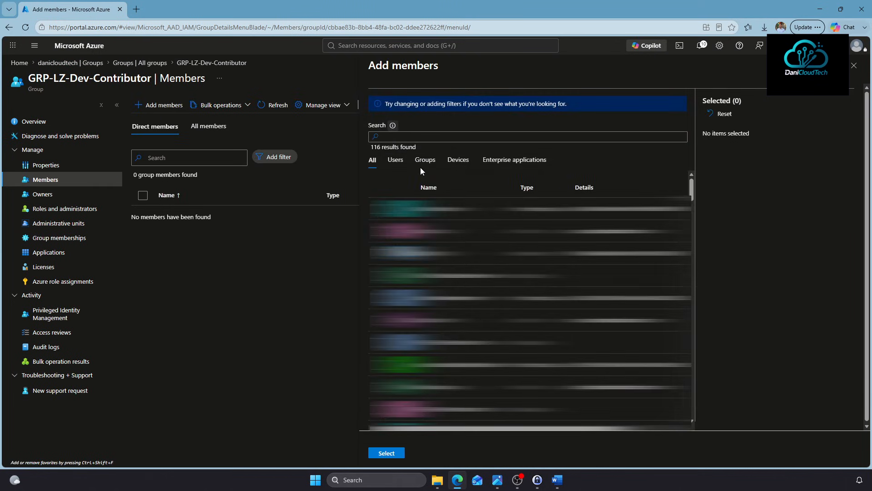
pyautogui.click(394, 162)
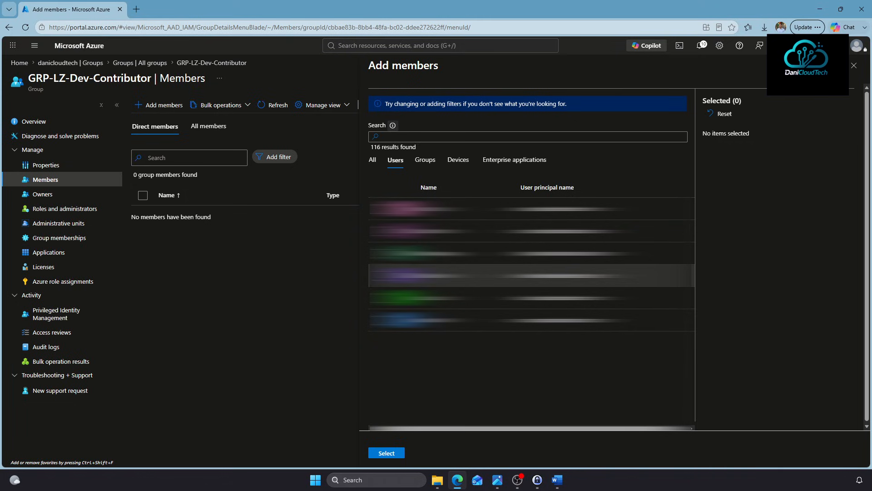
pyautogui.click(427, 275)
pyautogui.click(387, 453)
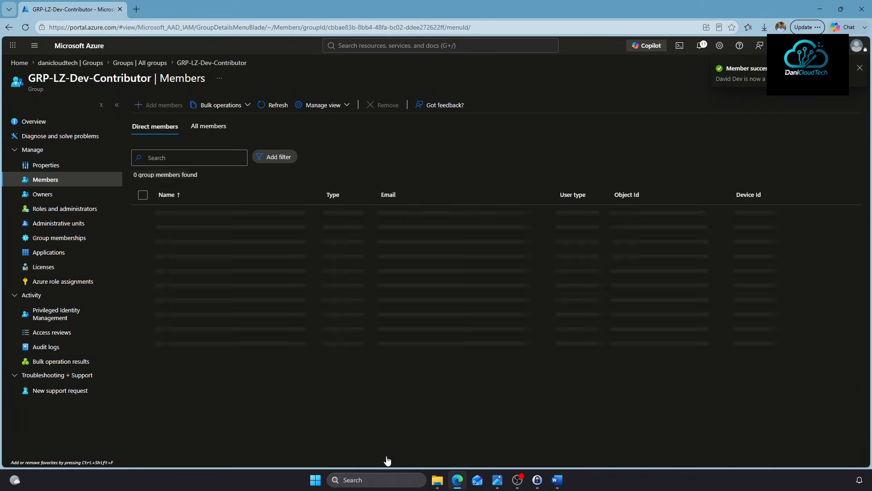
pyautogui.click(273, 105)
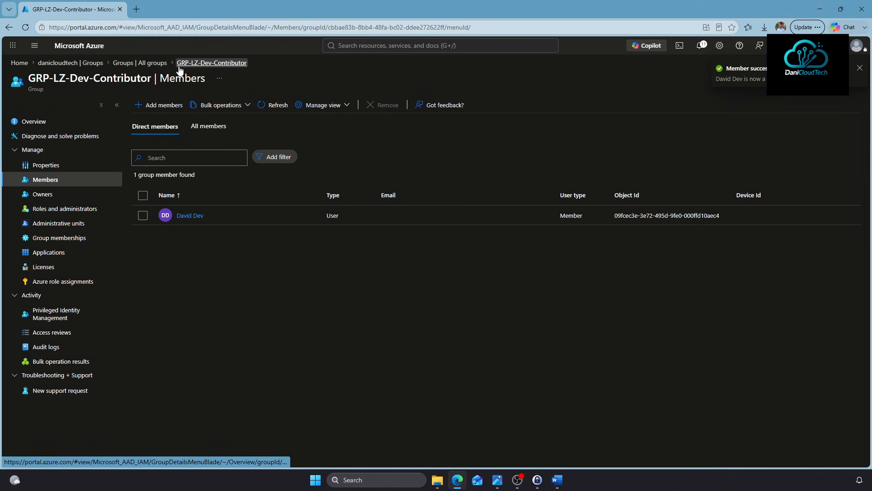
pyautogui.click(136, 62)
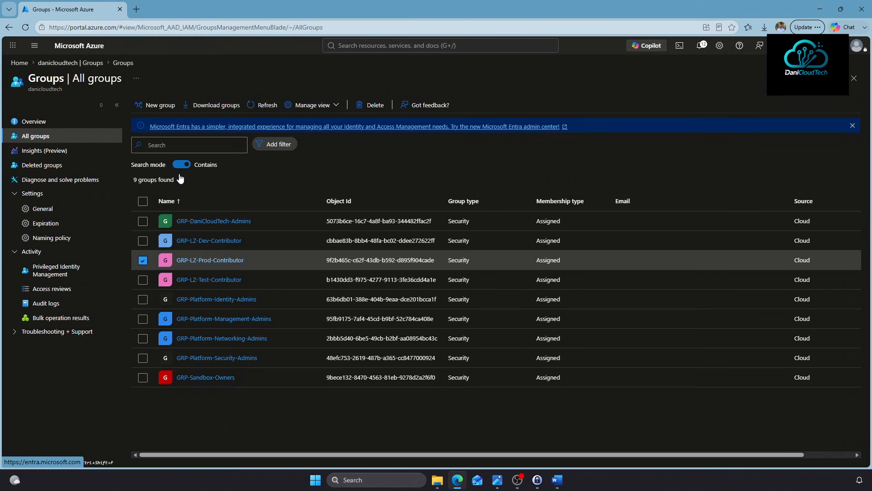
# Add a user each to GRP-LZ-Prod-Contributor and GRP-LZ-Test-Contributor
pyautogui.click(194, 261)
pyautogui.click(45, 180)
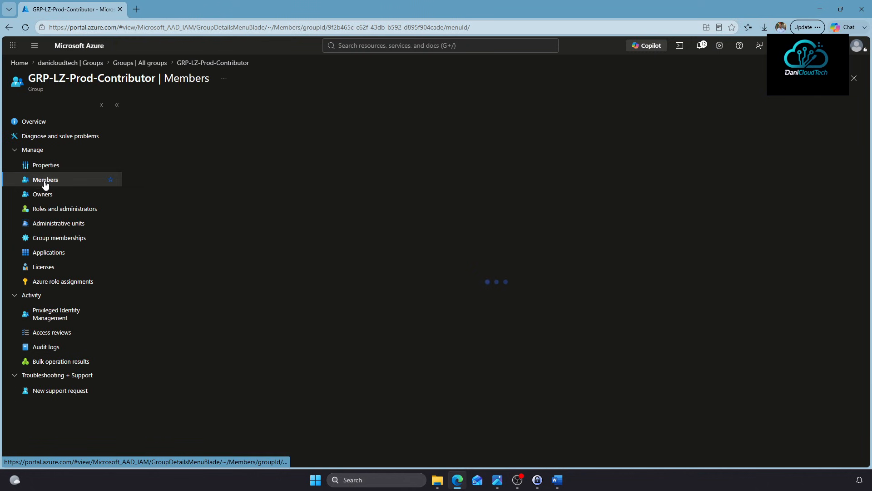
pyautogui.click(164, 109)
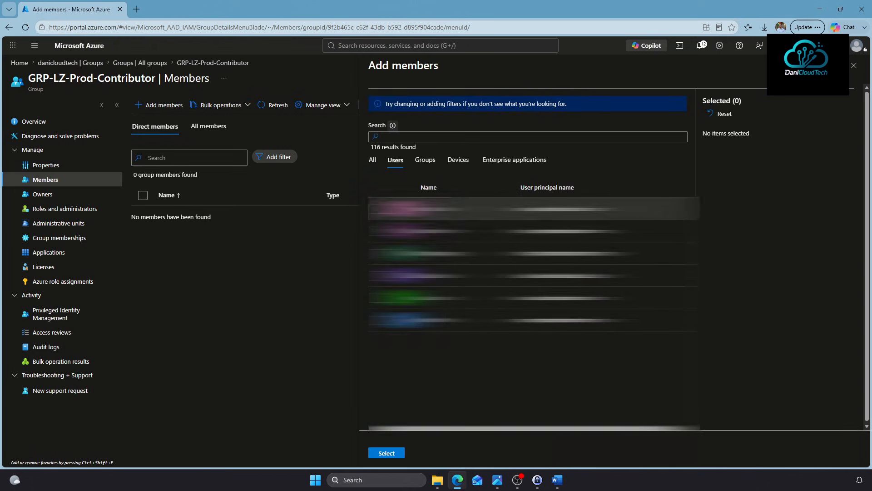
pyautogui.click(400, 209)
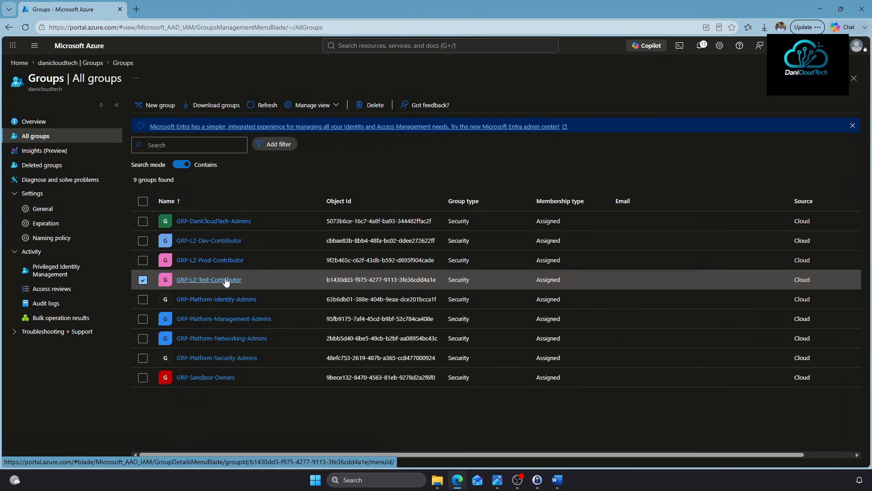
pyautogui.click(226, 280)
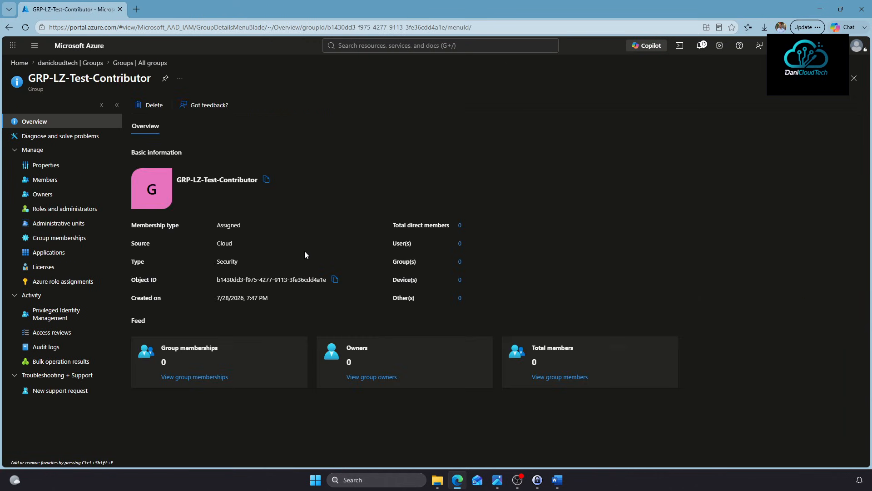
pyautogui.click(51, 181)
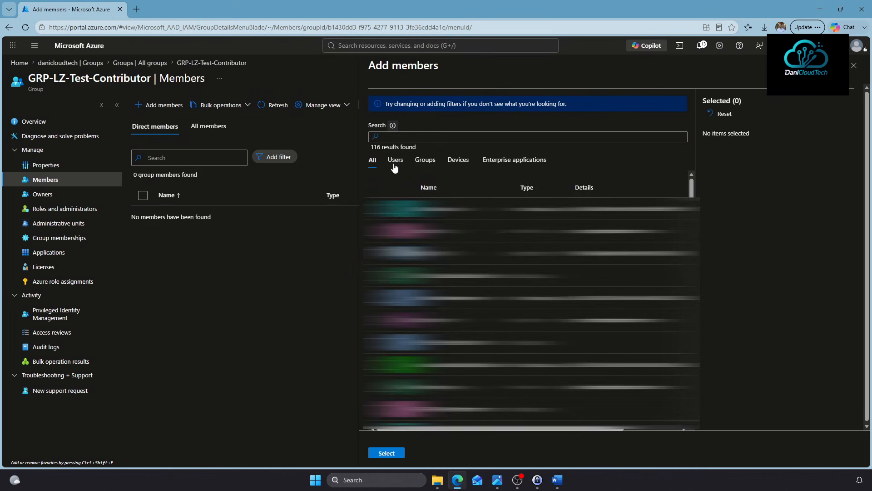
pyautogui.click(408, 298)
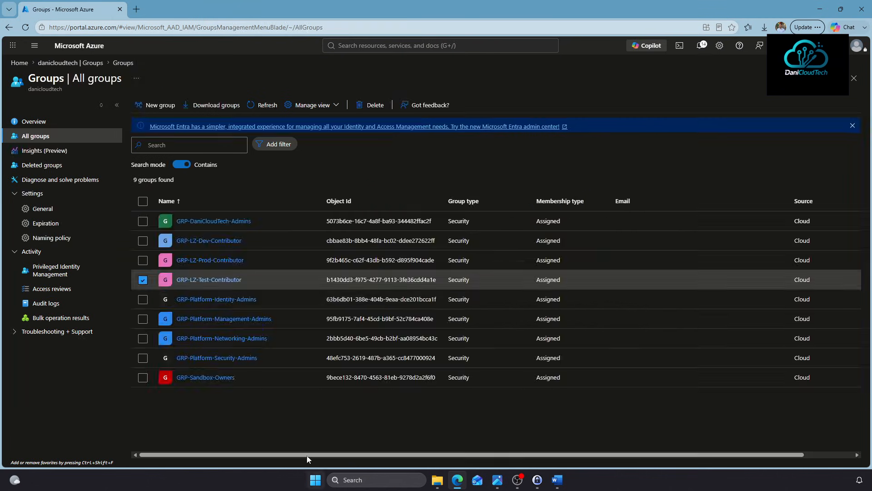
pyautogui.click(189, 300)
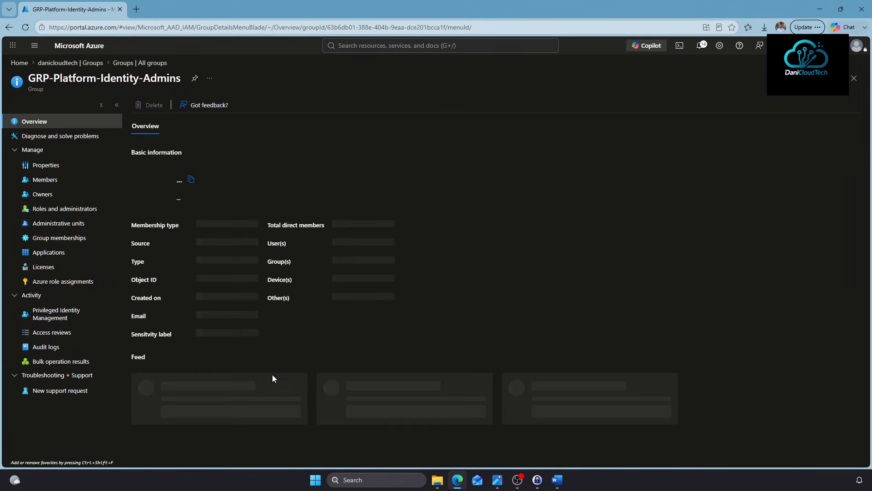
# Add one user each to GRP-Platform-Identity-Admins and GRP-Platform-Management-Admins
pyautogui.click(52, 182)
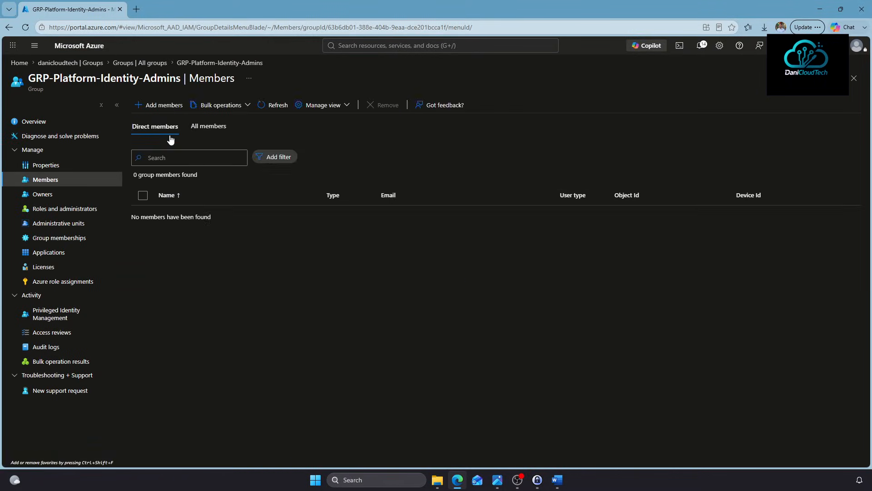
pyautogui.click(160, 106)
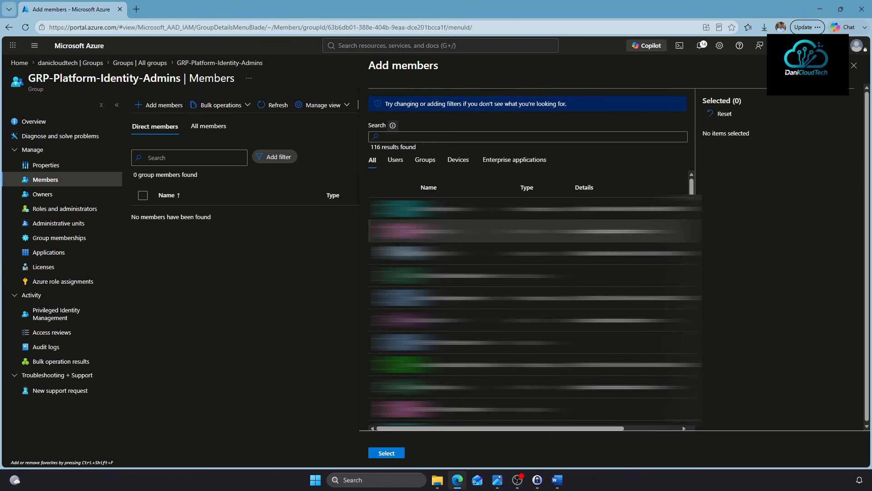
pyautogui.click(395, 160)
pyautogui.click(409, 298)
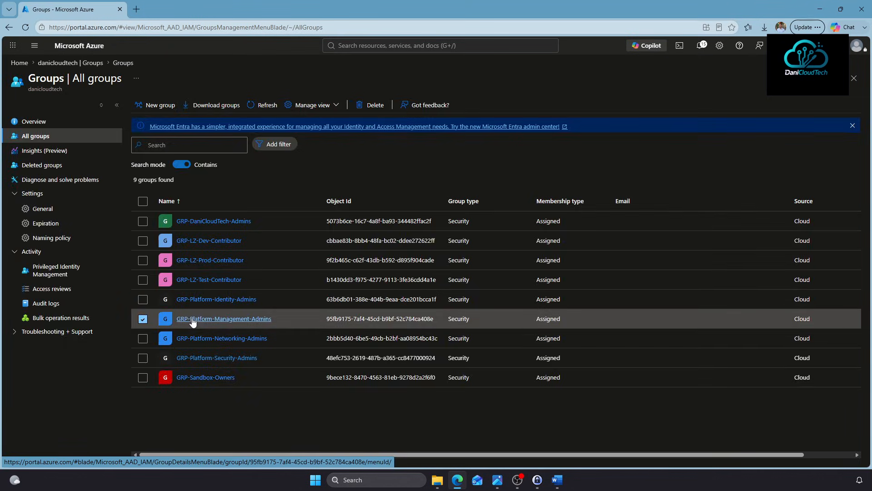
pyautogui.click(180, 312)
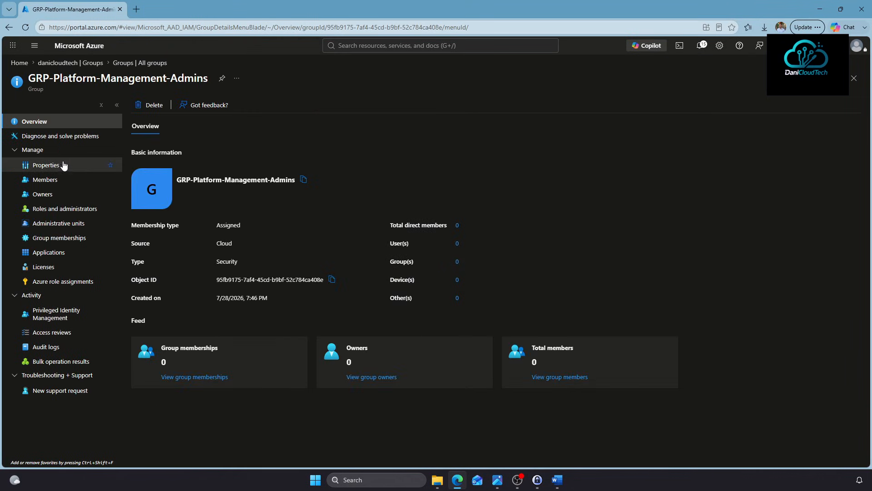
pyautogui.click(64, 179)
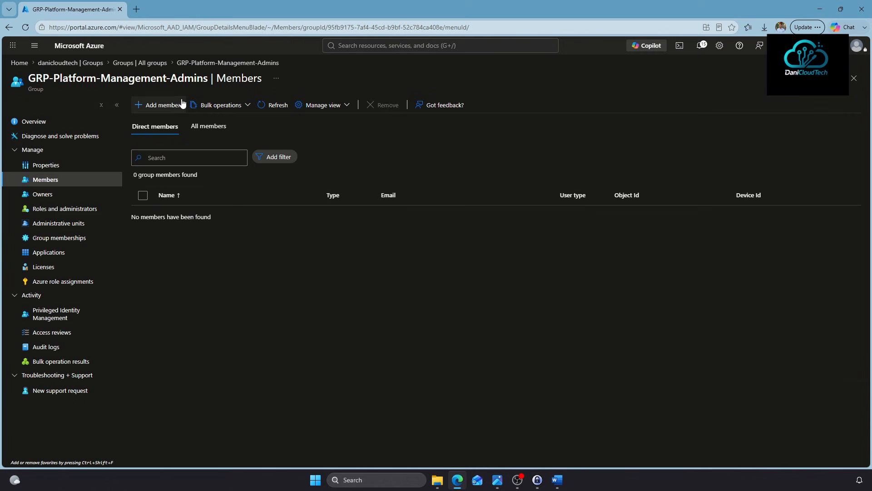
pyautogui.click(159, 105)
pyautogui.click(409, 208)
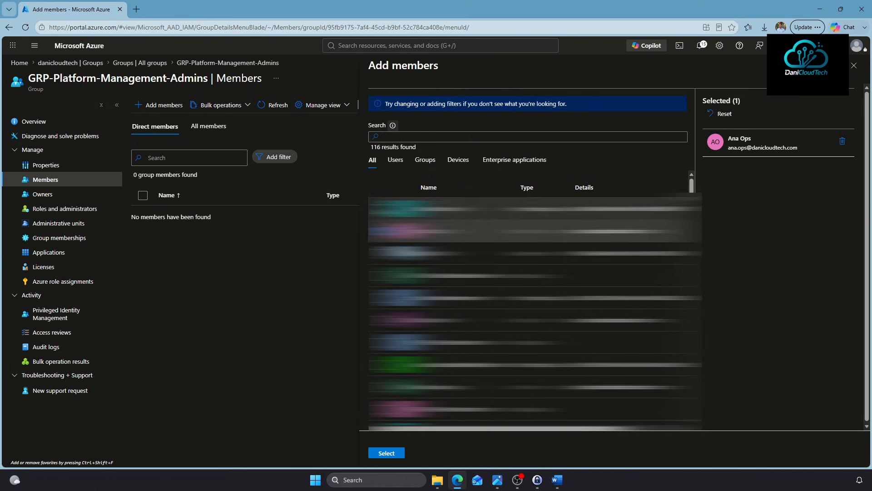
pyautogui.click(386, 453)
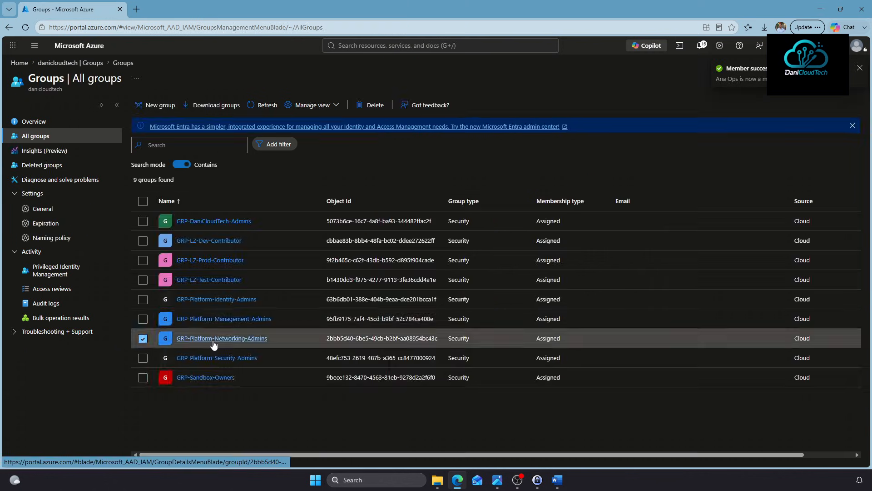
# Add a user as a member of GRP-Platform-Networking-Admins
pyautogui.click(214, 341)
pyautogui.click(101, 178)
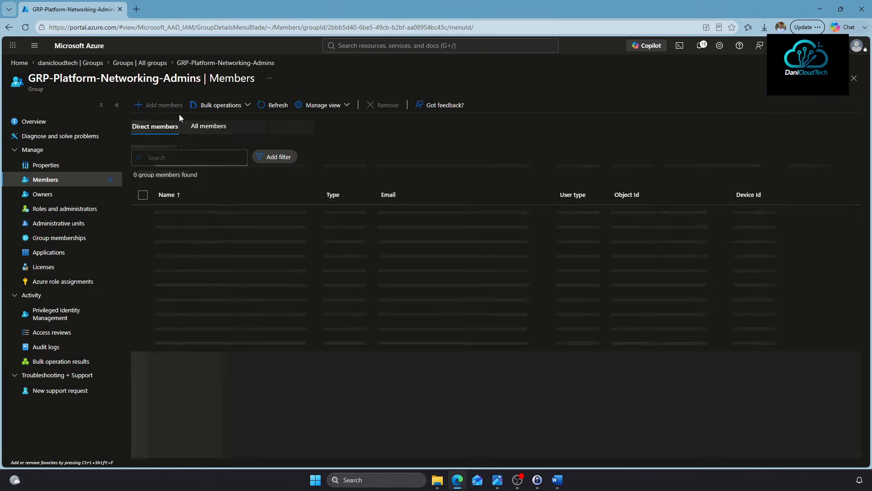
pyautogui.click(161, 105)
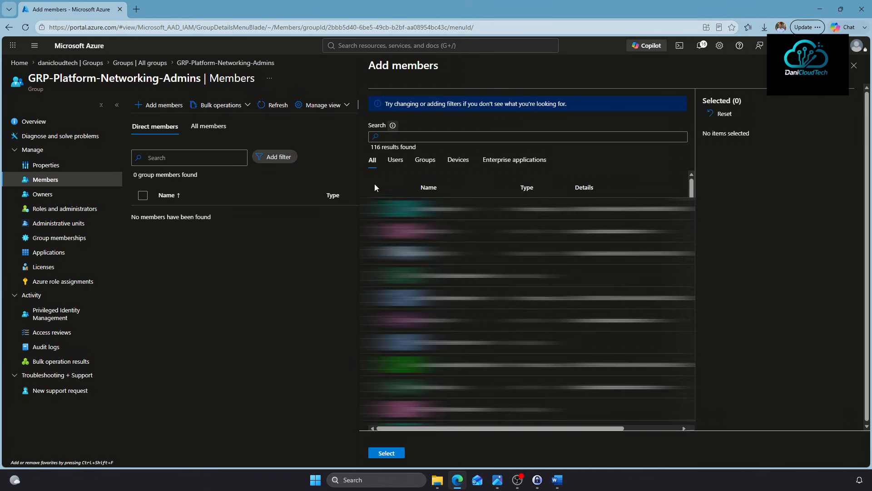
pyautogui.click(396, 159)
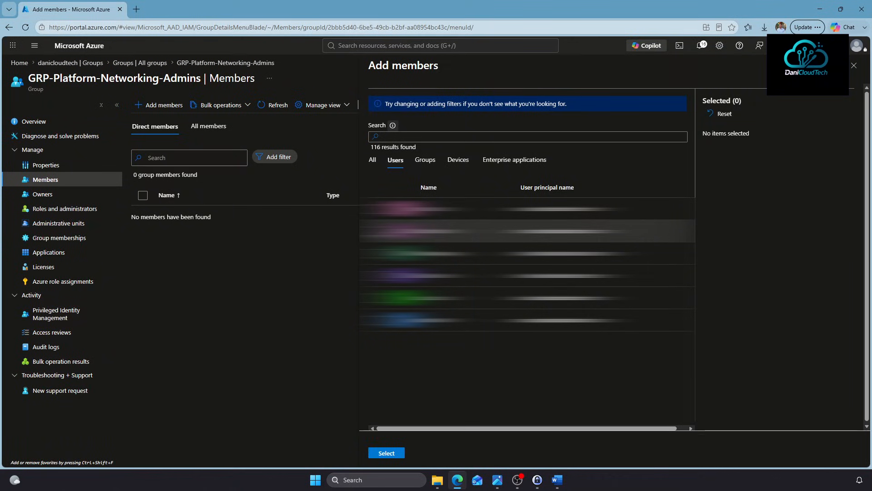
pyautogui.click(409, 231)
pyautogui.click(391, 459)
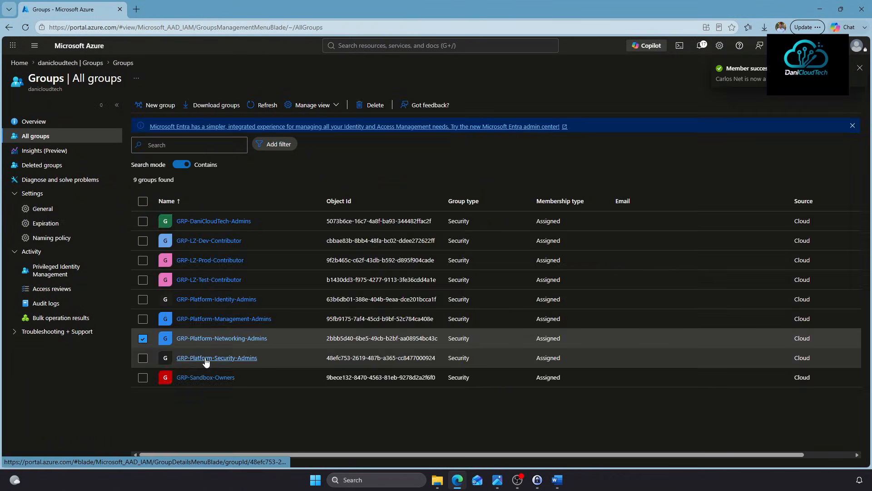
# Add a user as a member of GRP-Platform-Security-Admins
pyautogui.click(207, 359)
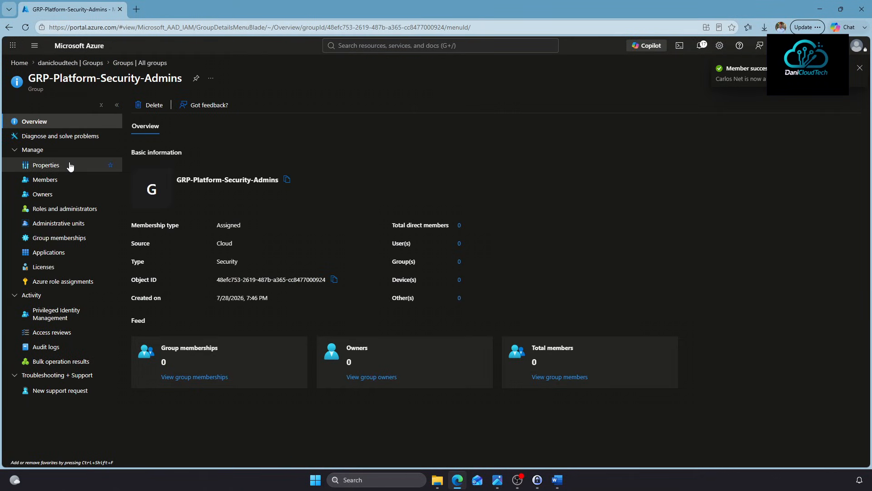
pyautogui.click(52, 179)
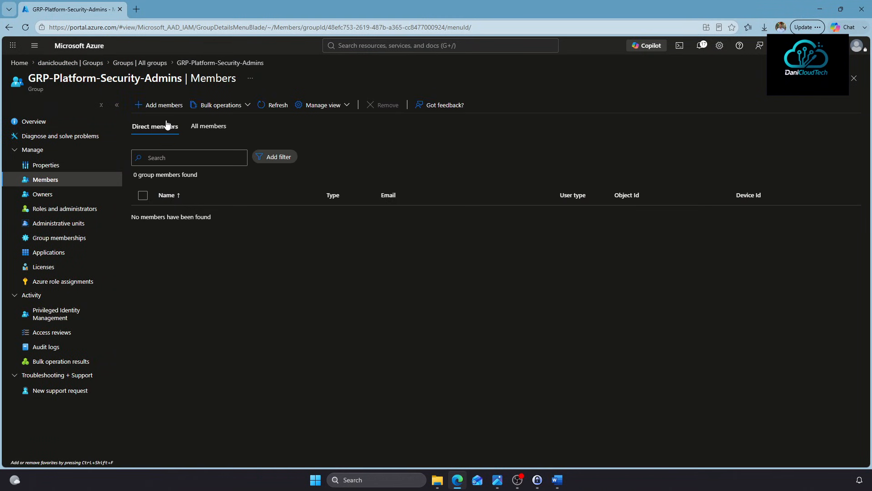
pyautogui.click(167, 106)
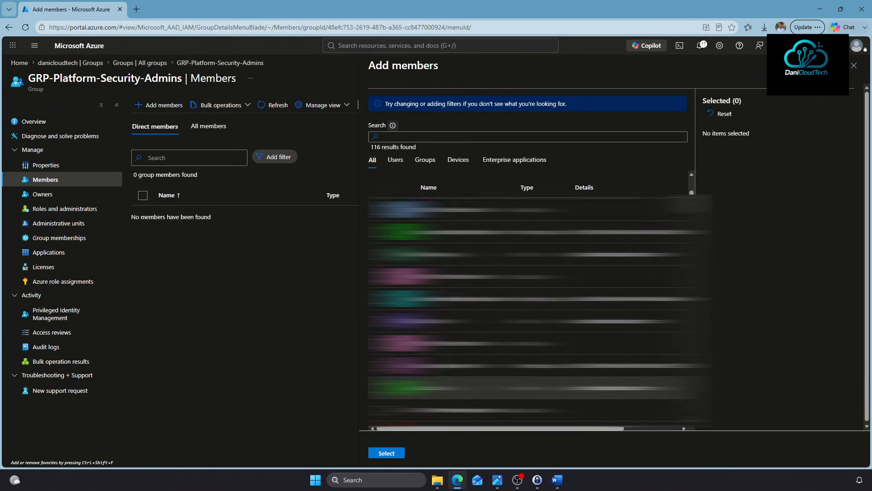
pyautogui.click(396, 159)
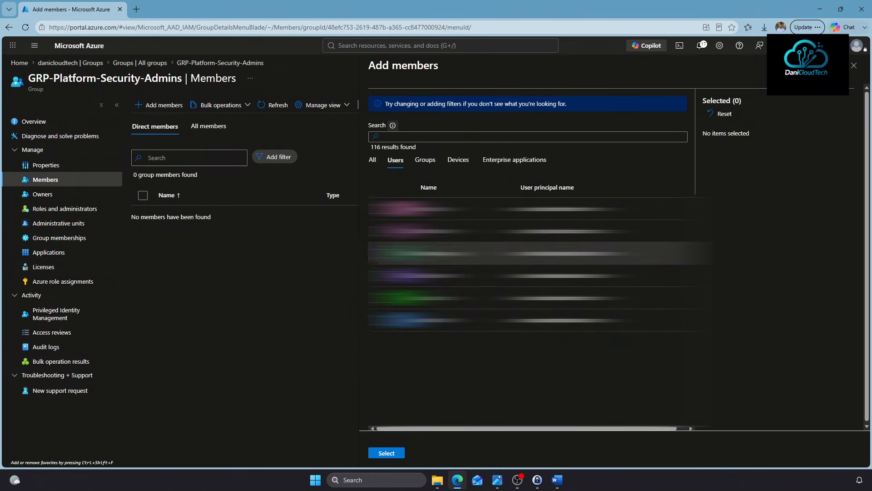
pyautogui.click(454, 298)
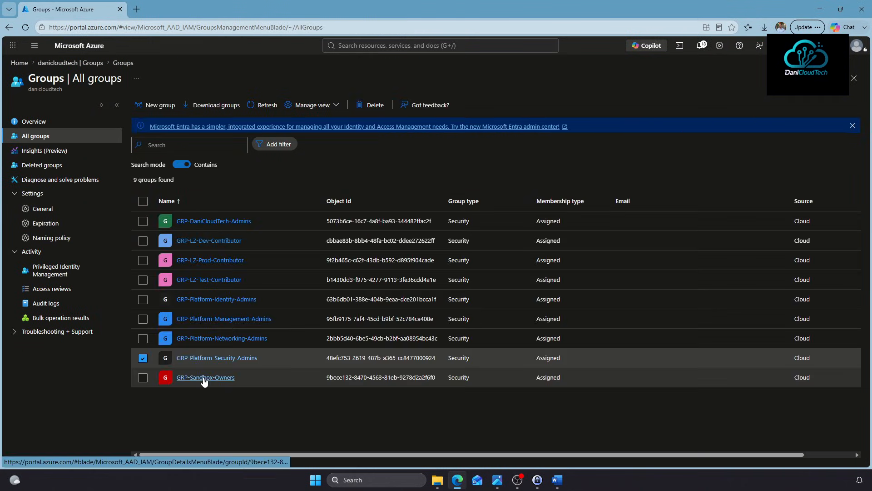
pyautogui.click(204, 378)
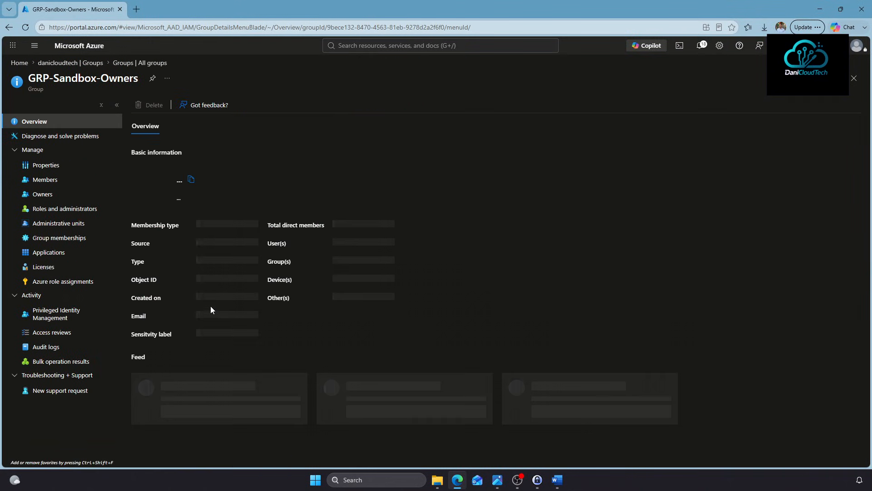
# Tick four users in the Users picker and add them all to GRP-Sandbox-Owners
pyautogui.click(48, 180)
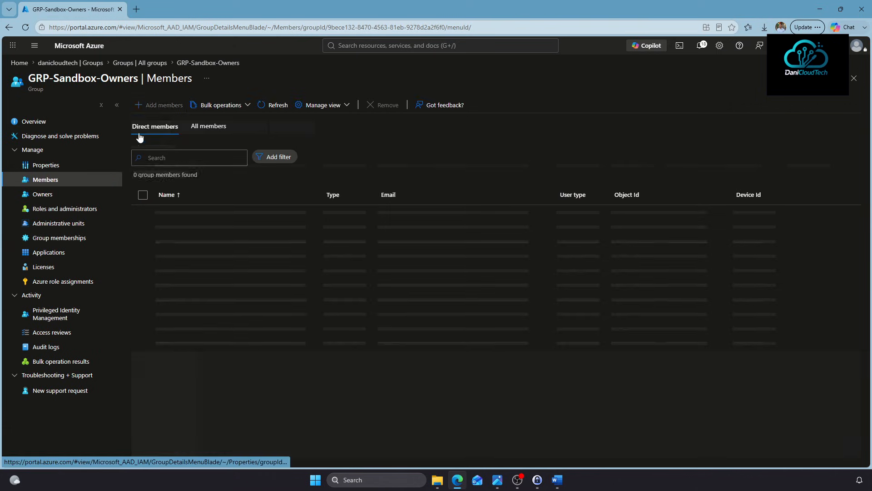
pyautogui.click(159, 105)
pyautogui.click(389, 163)
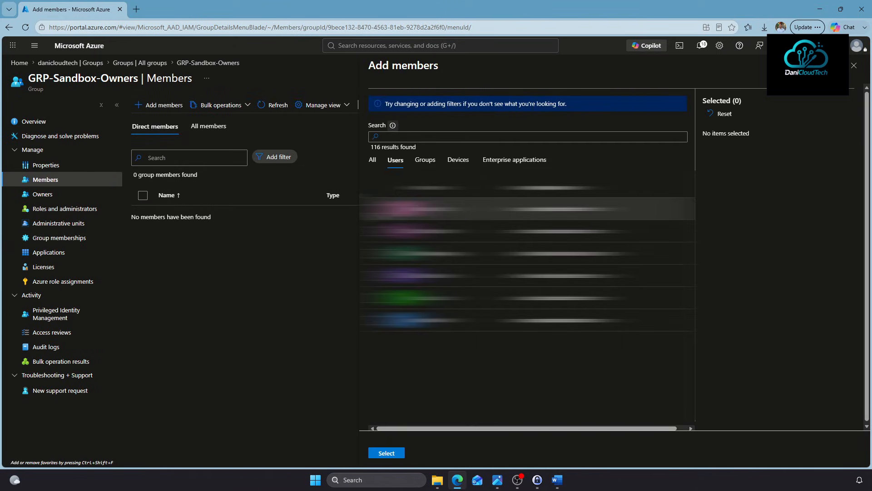
pyautogui.click(380, 211)
pyautogui.click(380, 231)
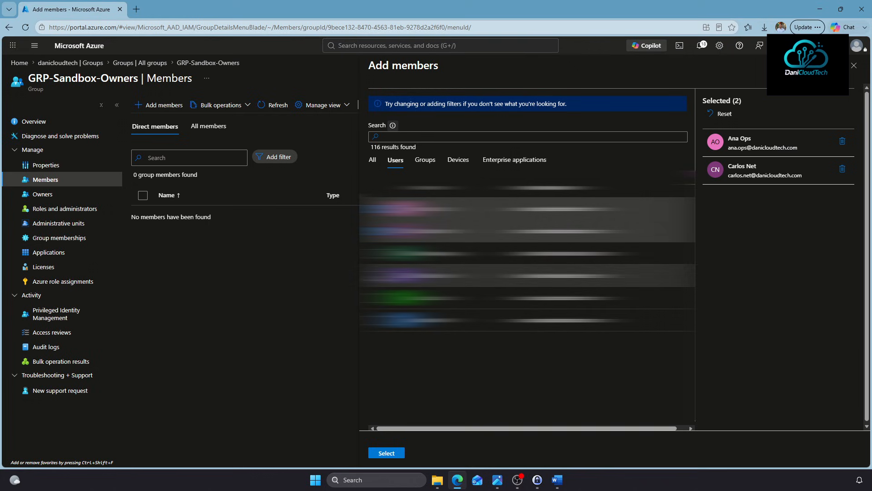
pyautogui.click(379, 276)
pyautogui.click(380, 298)
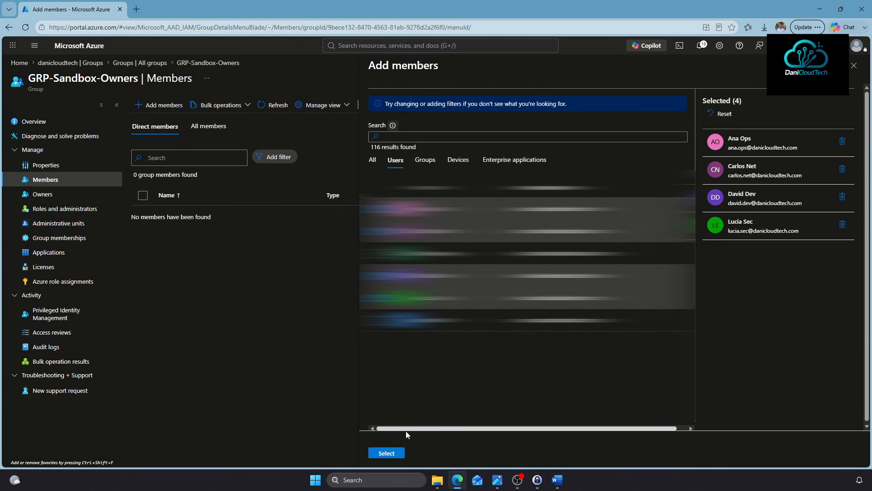
pyautogui.click(386, 453)
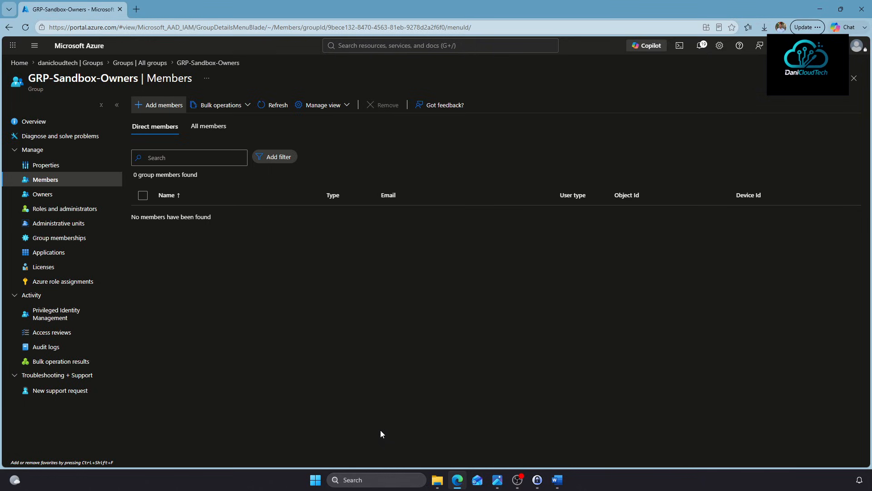
# Check the members of GRP-DaniCloudTech-Admins, GRP-LZ-Dev-Contributor, GRP-LZ-Prod-Contributor and GRP-LZ-Test-Contributor
pyautogui.click(150, 62)
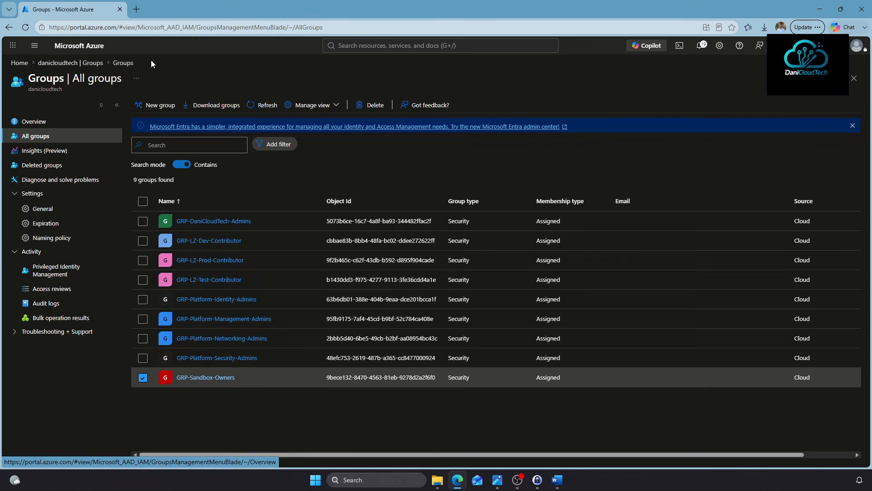
pyautogui.click(208, 221)
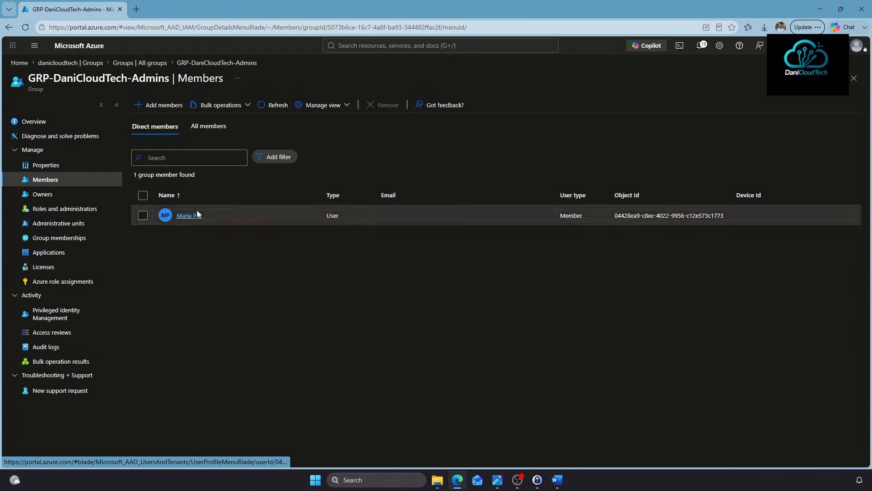
pyautogui.click(159, 63)
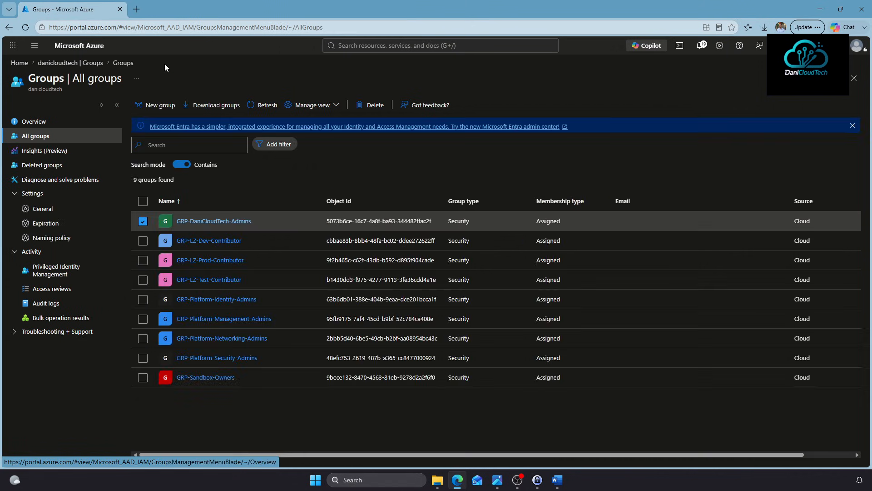
pyautogui.click(200, 240)
pyautogui.click(77, 180)
pyautogui.click(135, 63)
pyautogui.click(193, 255)
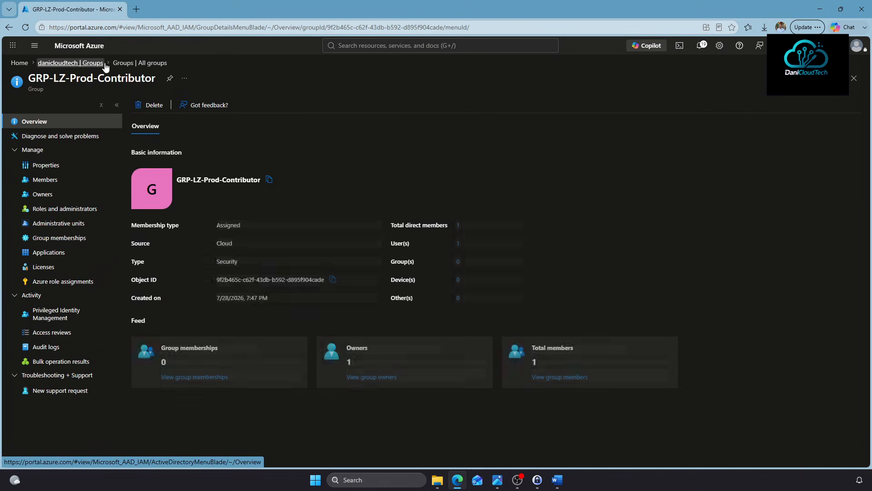
pyautogui.click(48, 180)
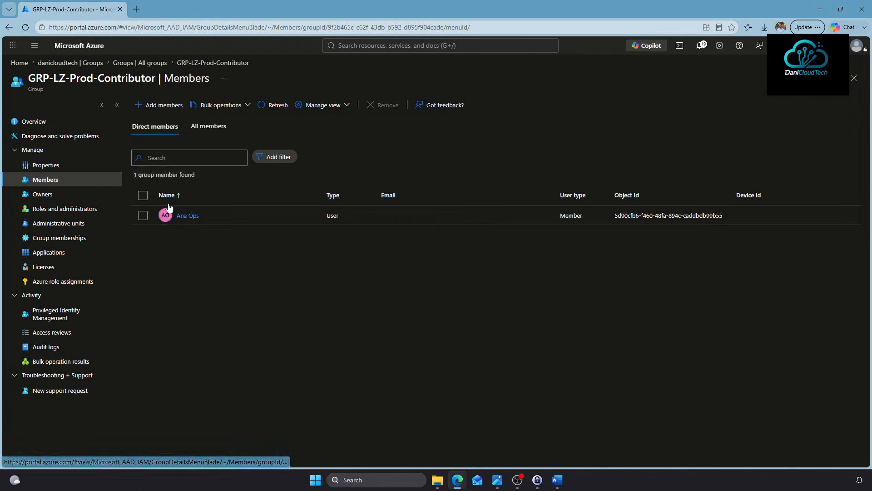
pyautogui.click(131, 62)
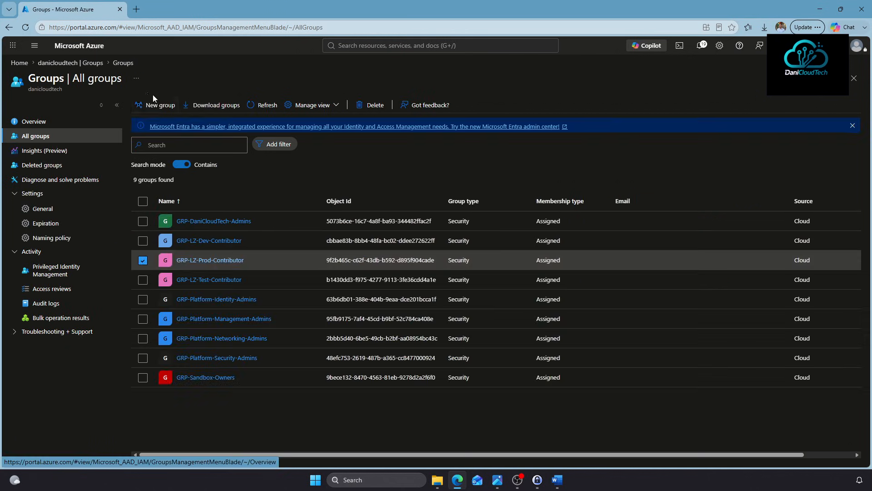
pyautogui.click(196, 279)
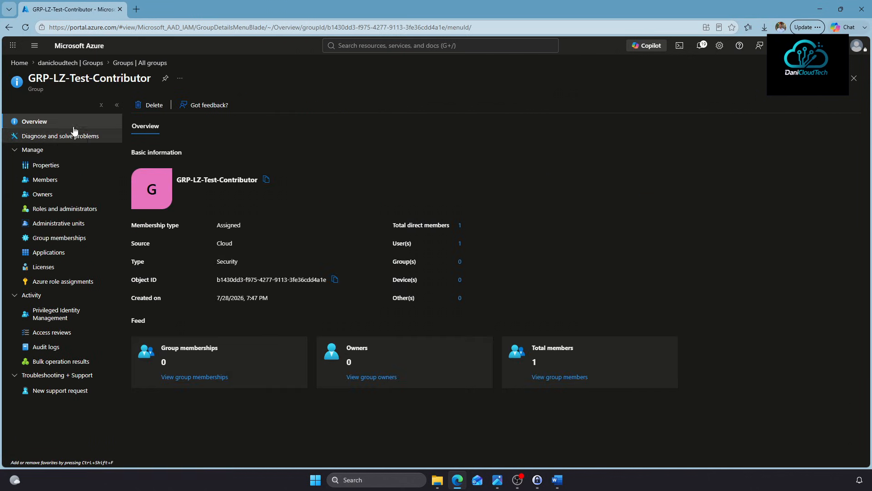
pyautogui.click(62, 180)
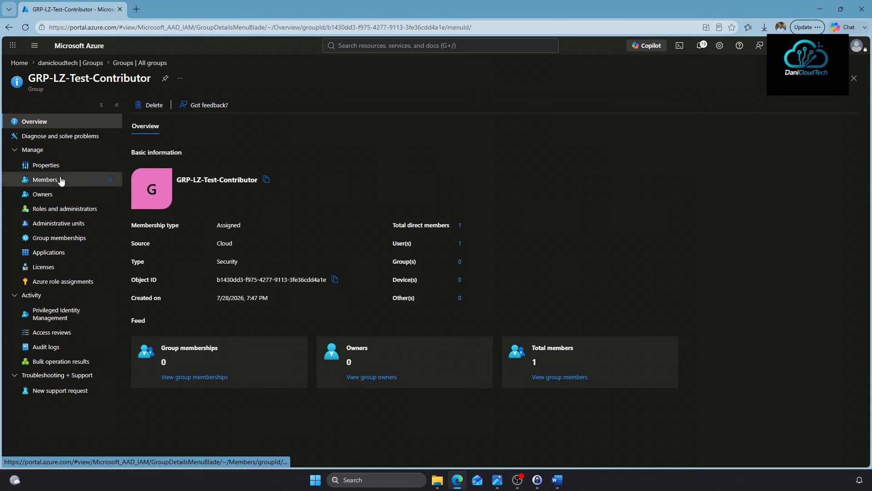
# Check the members of the Platform Identity, Management, Networking and Security admin groups, one each
pyautogui.click(122, 62)
pyautogui.click(204, 300)
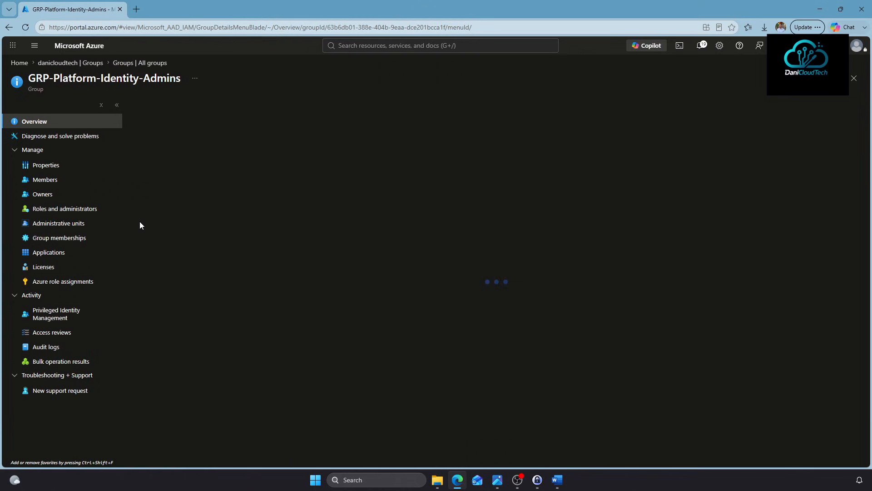
pyautogui.click(60, 179)
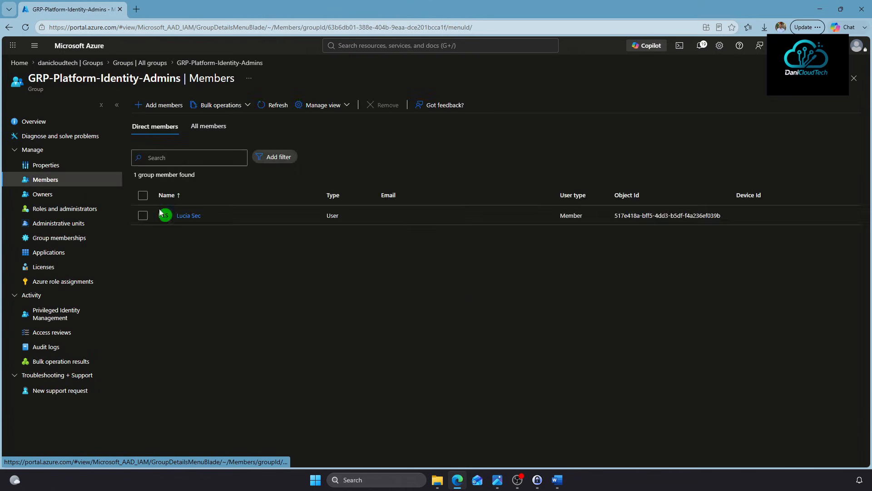
pyautogui.click(150, 65)
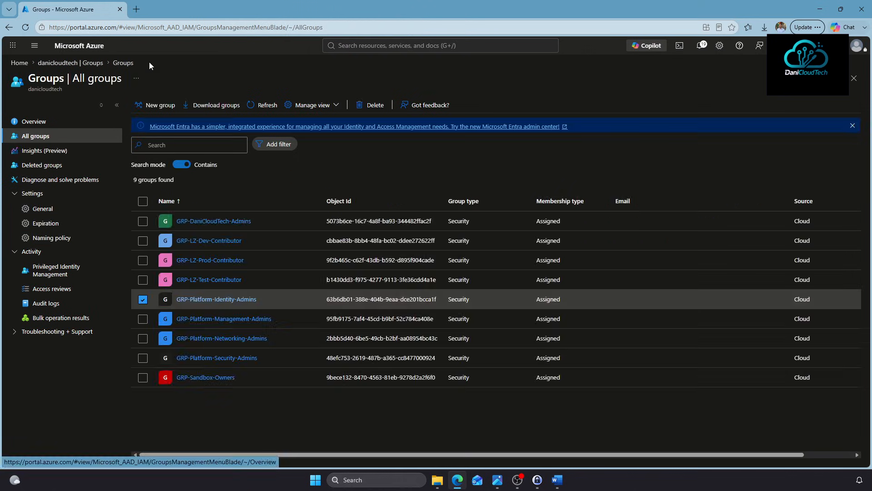
pyautogui.click(191, 319)
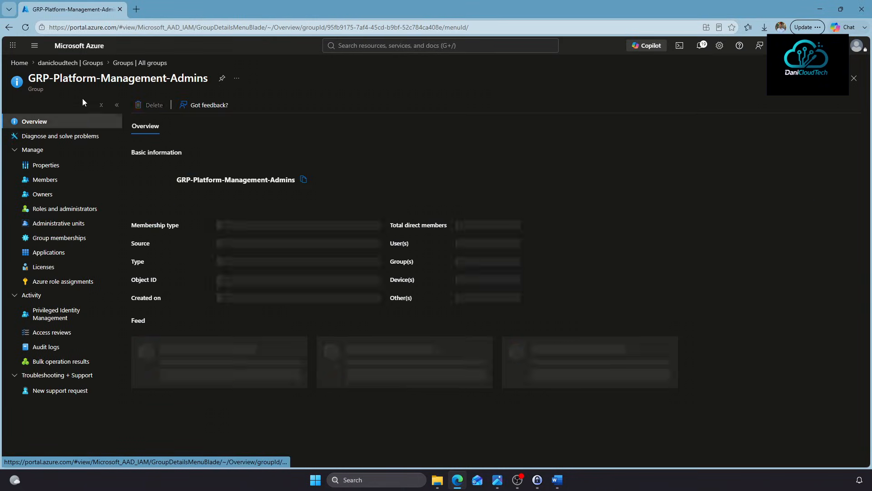
pyautogui.click(91, 180)
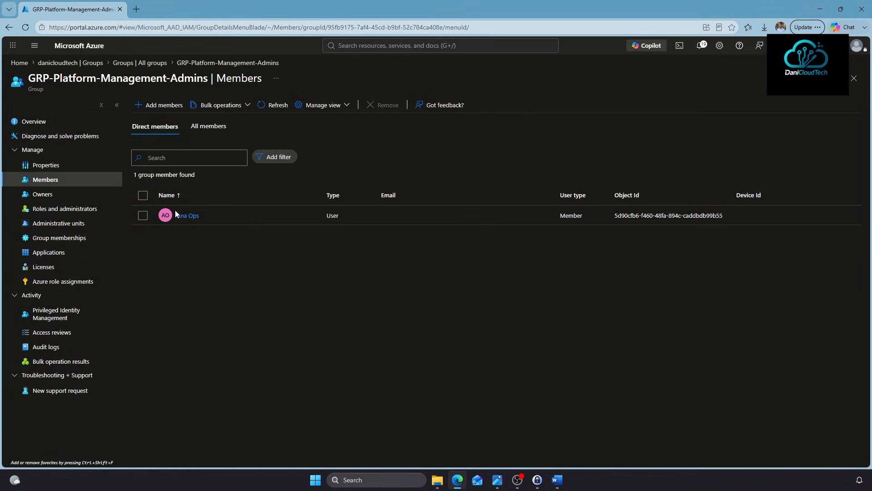
pyautogui.click(145, 64)
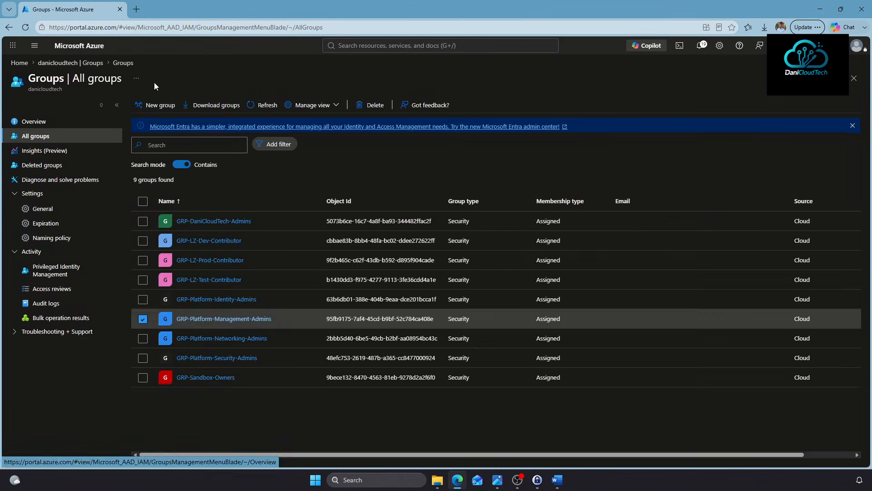
pyautogui.click(208, 338)
pyautogui.click(61, 180)
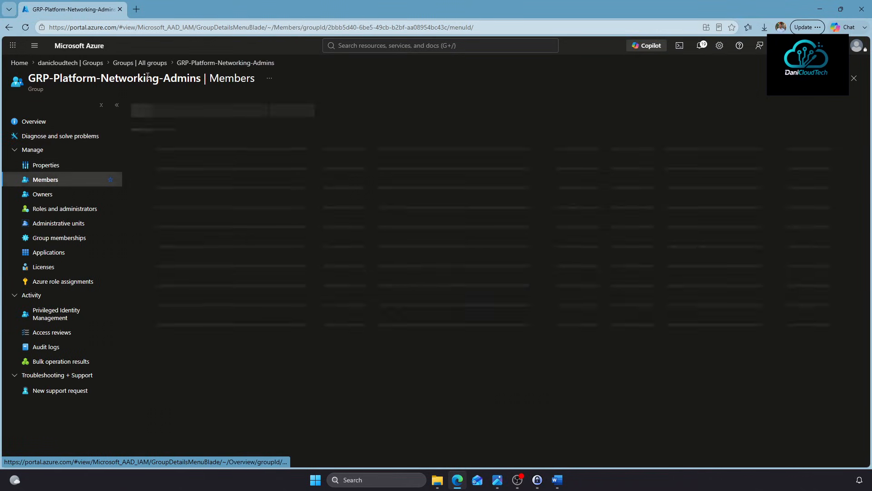
pyautogui.click(150, 63)
pyautogui.click(195, 357)
pyautogui.click(74, 179)
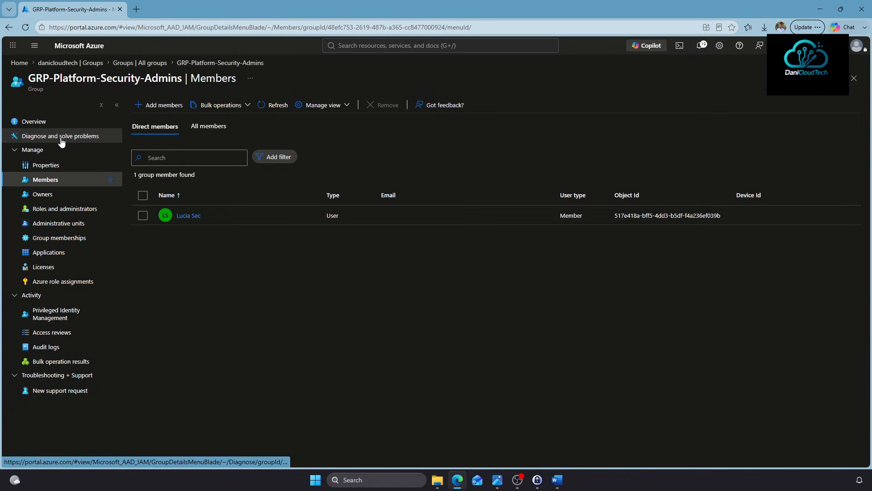
# View the four members of GRP-Sandbox-Owners
pyautogui.click(141, 63)
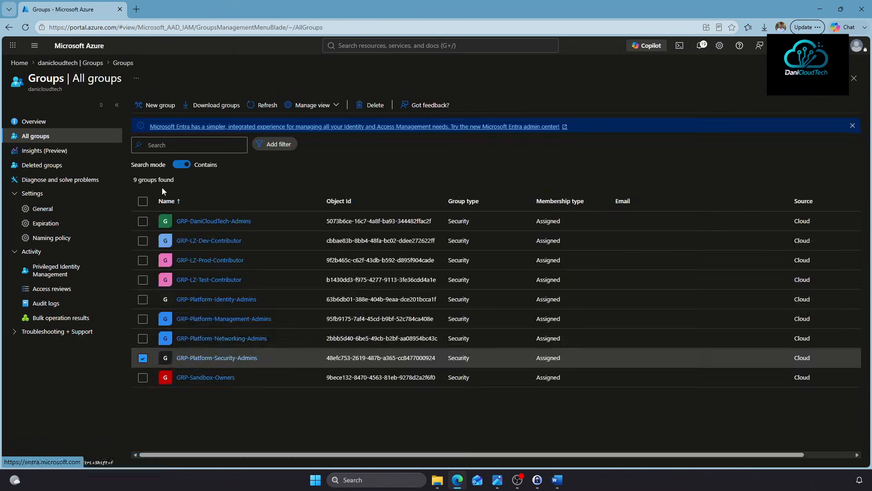
pyautogui.click(196, 380)
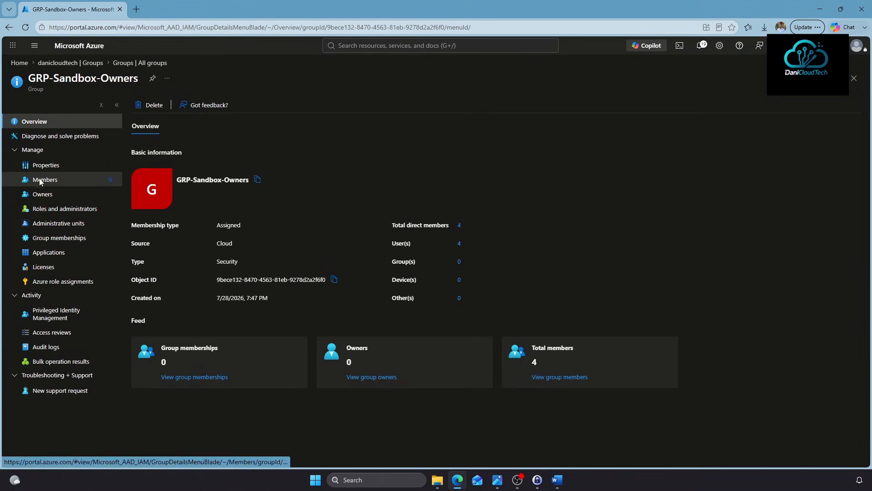
pyautogui.click(41, 181)
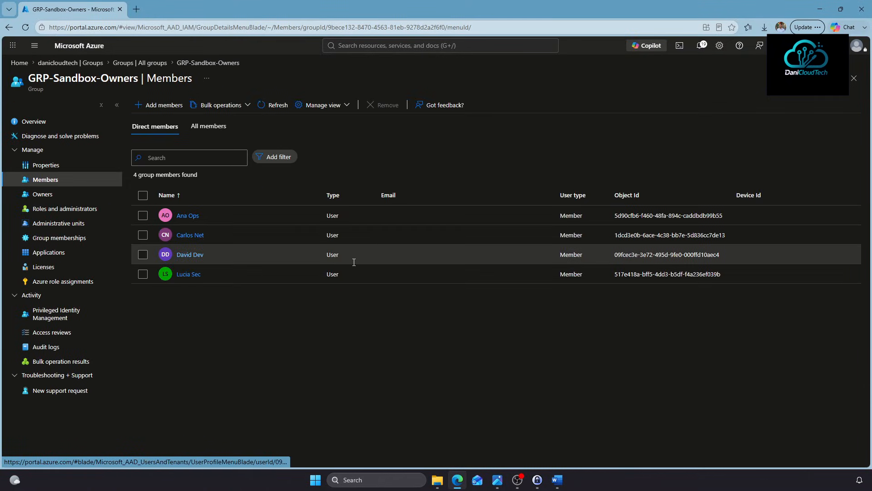
# Start a new resource group from the Resource groups list
pyautogui.click(373, 45)
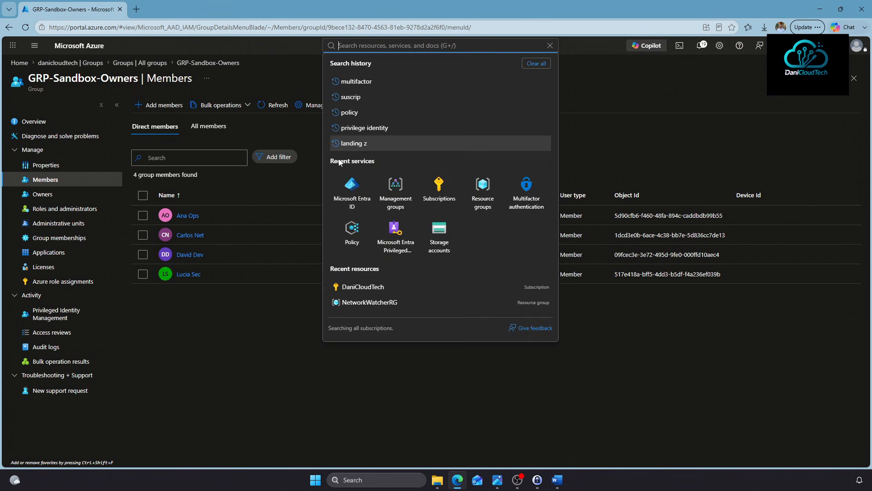
pyautogui.click(439, 191)
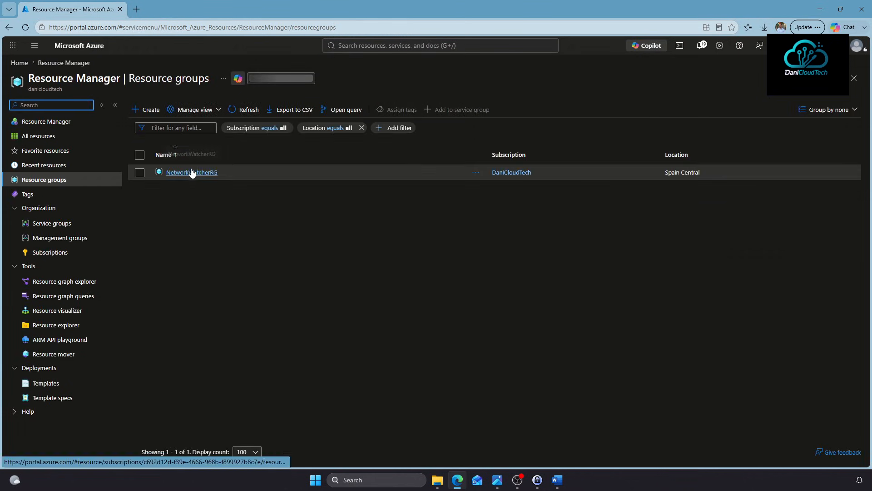
pyautogui.click(144, 110)
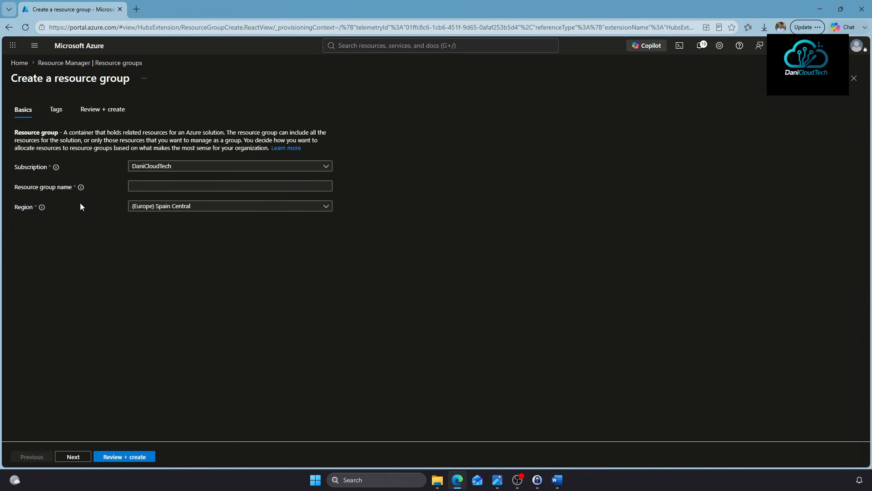
pyautogui.hotkey('alt', 'Tab')
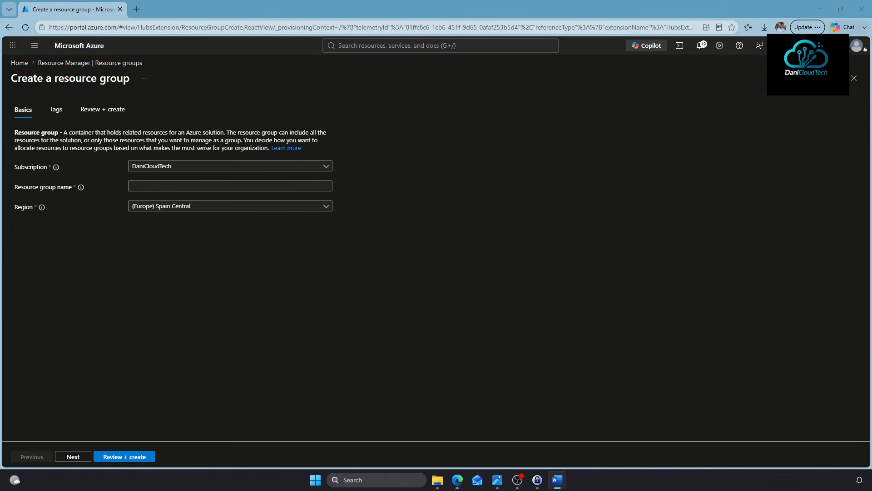
# Name it RG-Platform-Identity in Spain Central, create it, and refresh the list
pyautogui.click(173, 189)
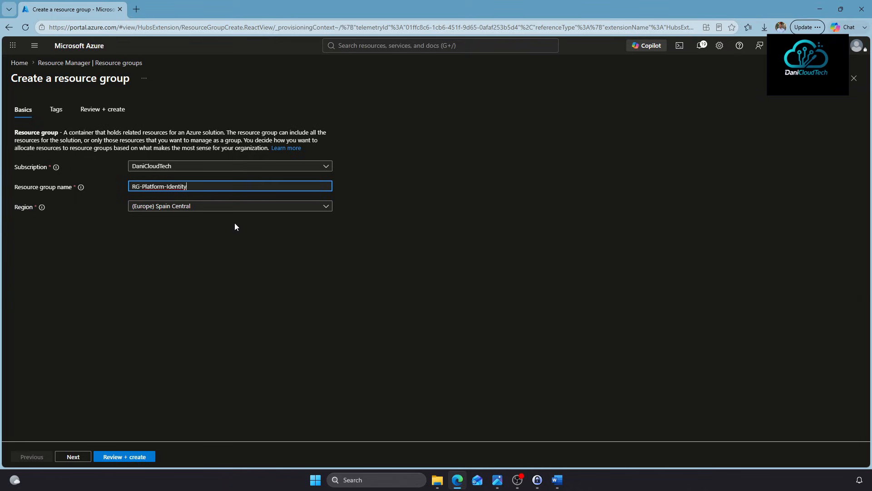
pyautogui.click(125, 456)
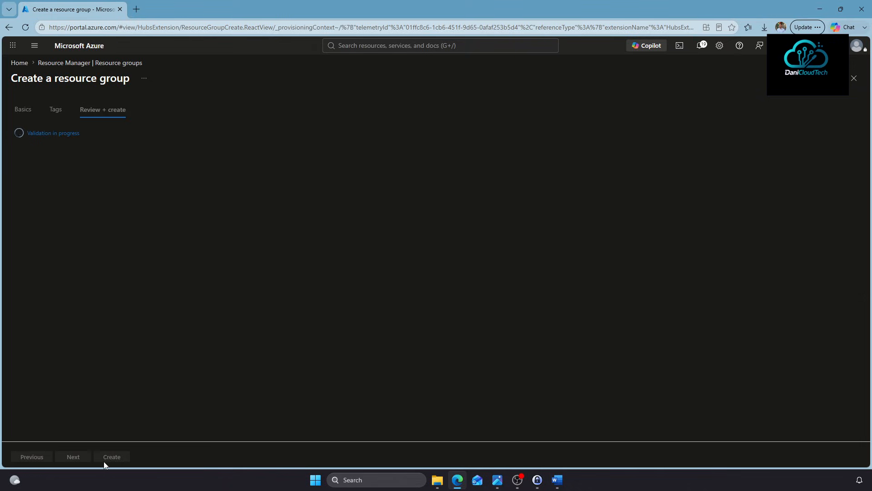
pyautogui.click(111, 456)
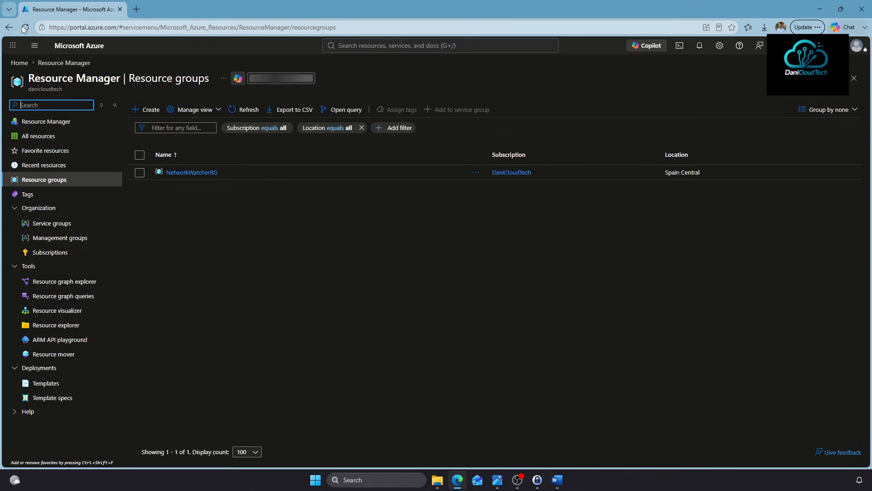
pyautogui.click(26, 27)
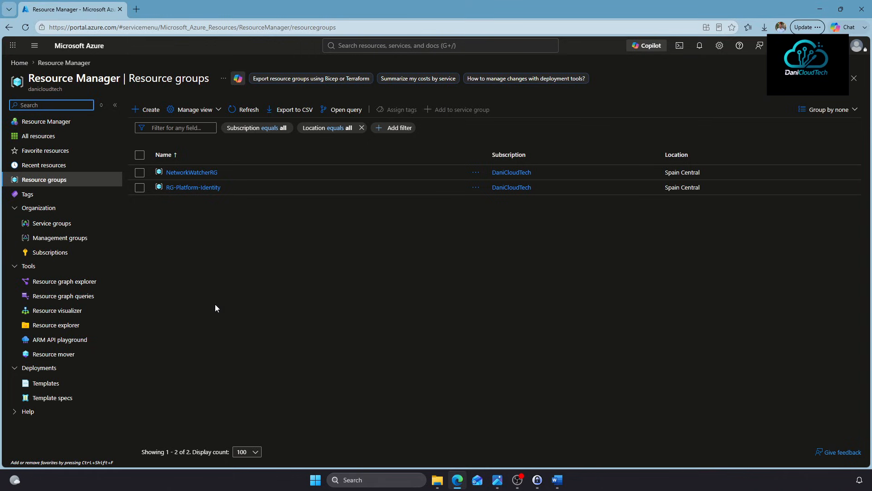
# Create the RG-Platform-Networking, RG-Platform-Security and RG-Platform-Management resource groups
pyautogui.click(148, 110)
pyautogui.write('RG-Platform-Networking')
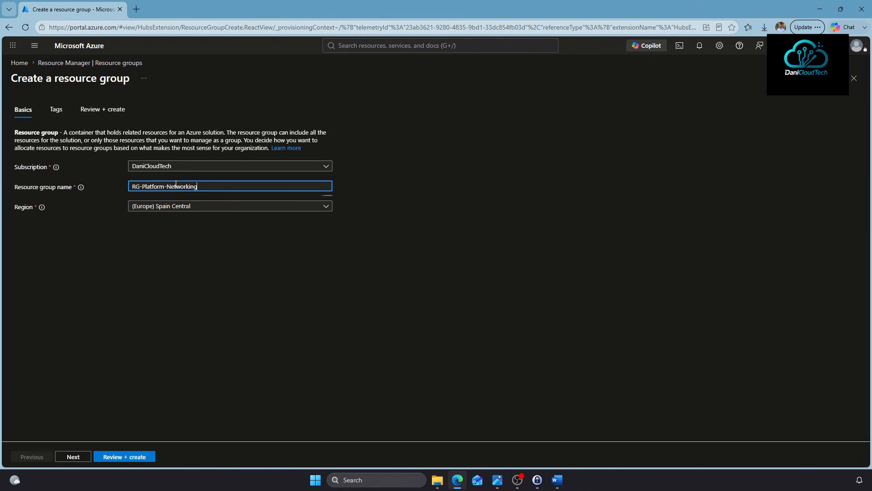
pyautogui.click(130, 456)
pyautogui.click(111, 456)
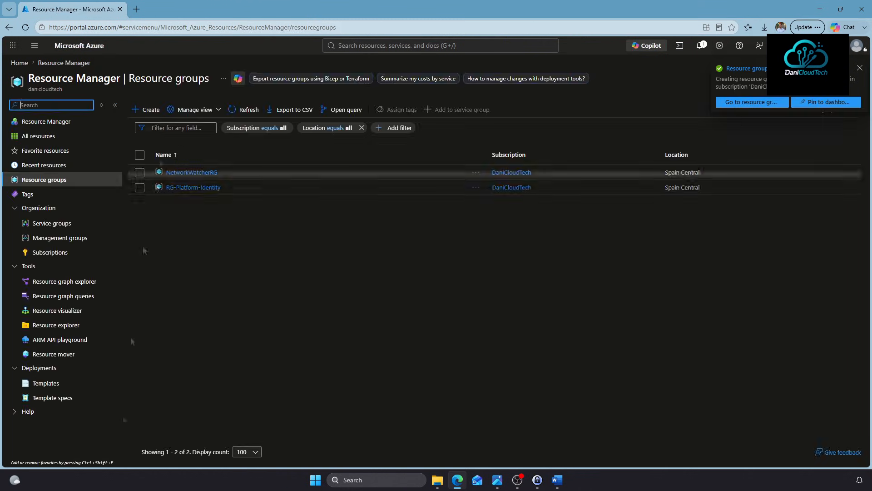
pyautogui.click(138, 186)
pyautogui.write('RG-Platform-Security')
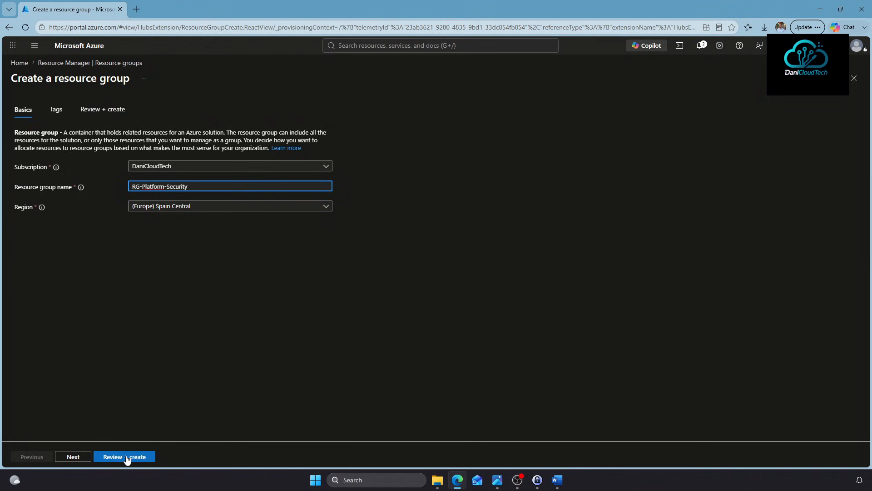
pyautogui.click(126, 458)
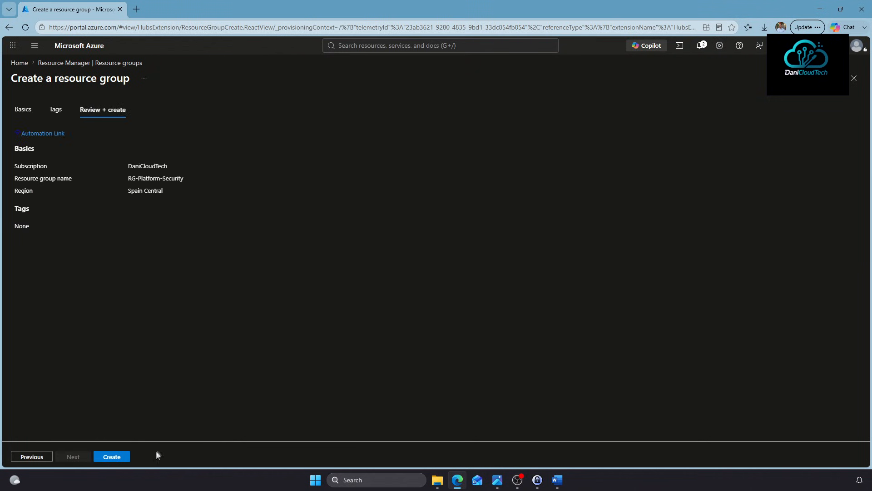
pyautogui.click(111, 457)
pyautogui.click(159, 112)
pyautogui.click(187, 186)
pyautogui.write('RG-')
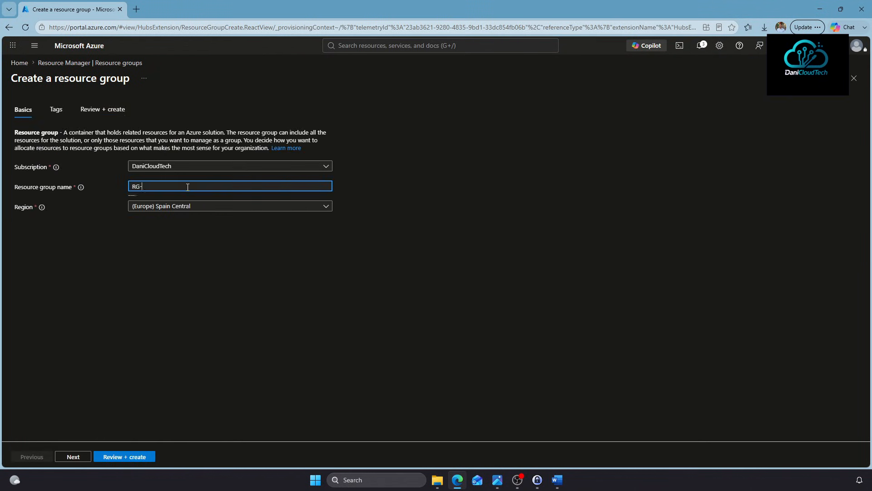
pyautogui.write('Platform-Management')
pyautogui.click(124, 455)
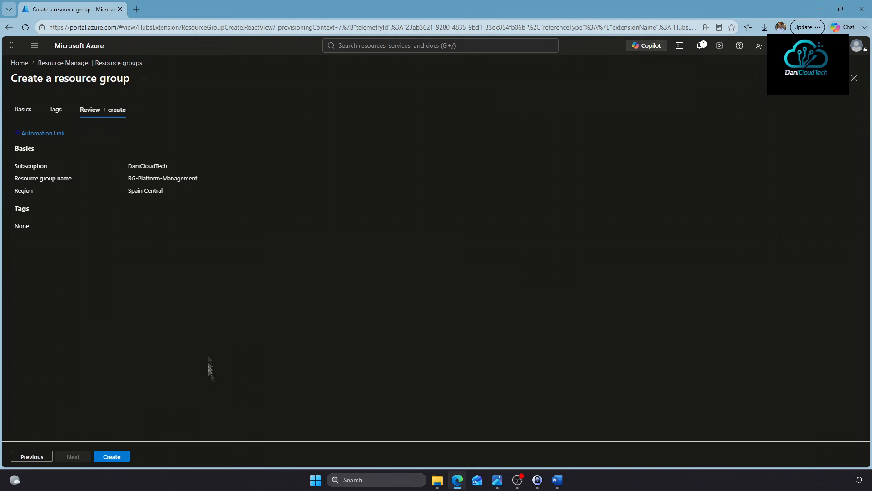
pyautogui.click(111, 456)
# Create the RG-LZ-Dev, RG-LZ-Prod and RG-LZ-Test resource groups
pyautogui.click(145, 109)
pyautogui.click(168, 185)
pyautogui.write('RG-LZ-D')
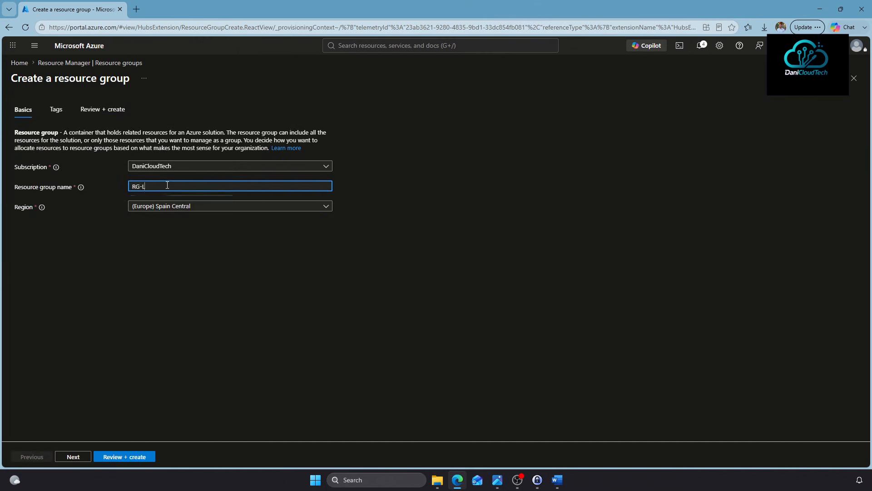
pyautogui.click(119, 457)
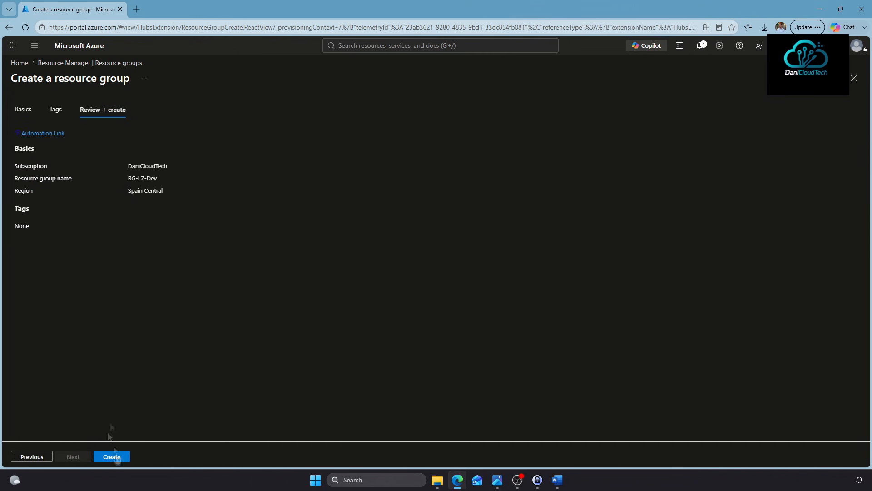
pyautogui.click(111, 456)
pyautogui.click(146, 109)
pyautogui.click(164, 185)
pyautogui.write('RG-LZ-p')
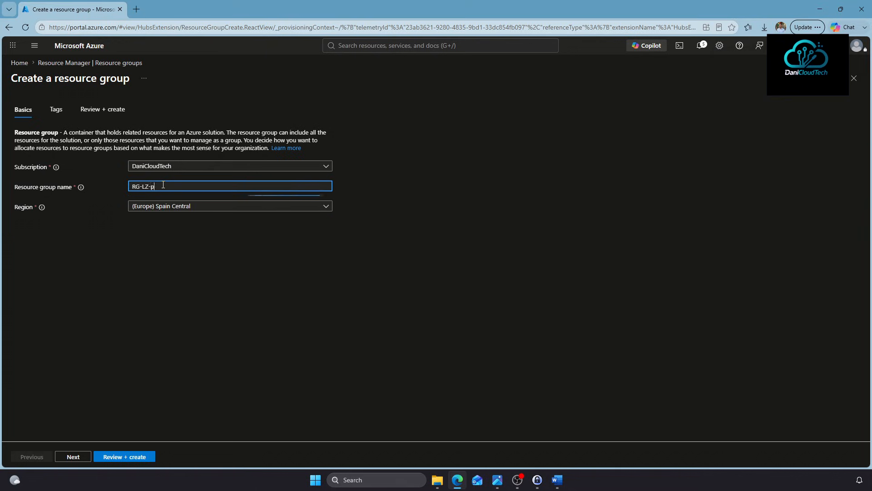
pyautogui.click(131, 458)
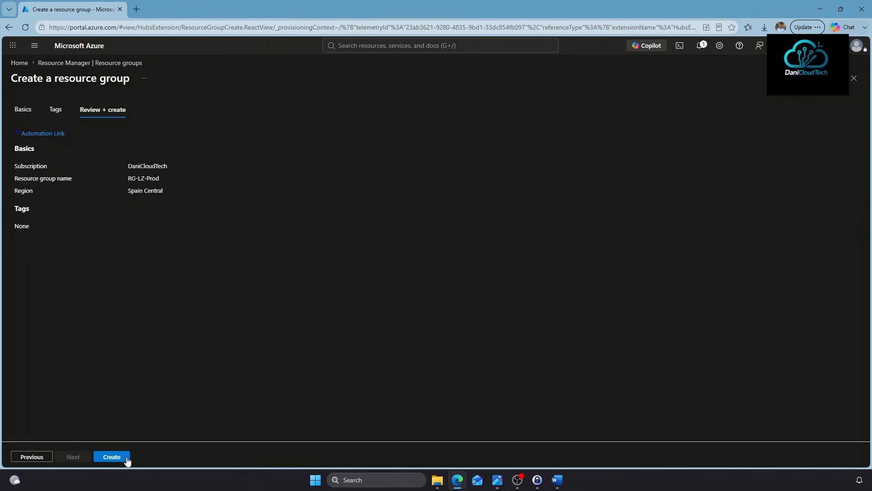
pyautogui.click(126, 456)
pyautogui.click(150, 111)
pyautogui.click(188, 186)
pyautogui.write('RG')
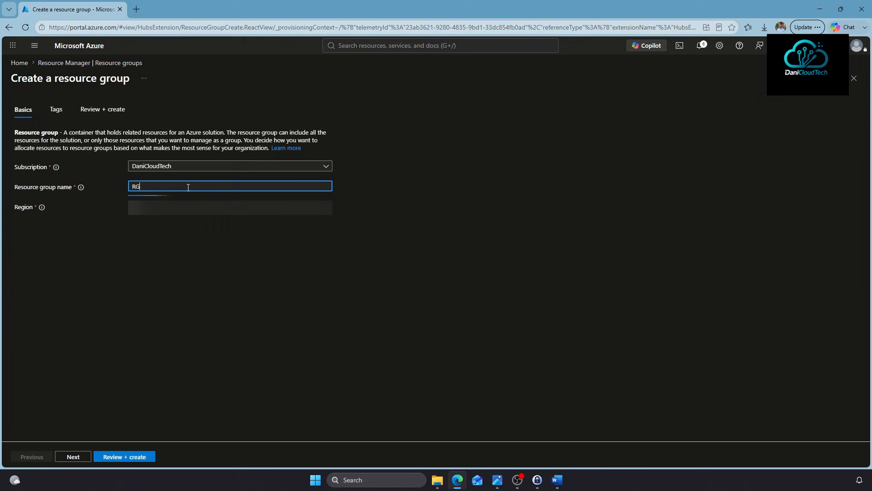
pyautogui.write('-LZ-Test')
pyautogui.click(124, 457)
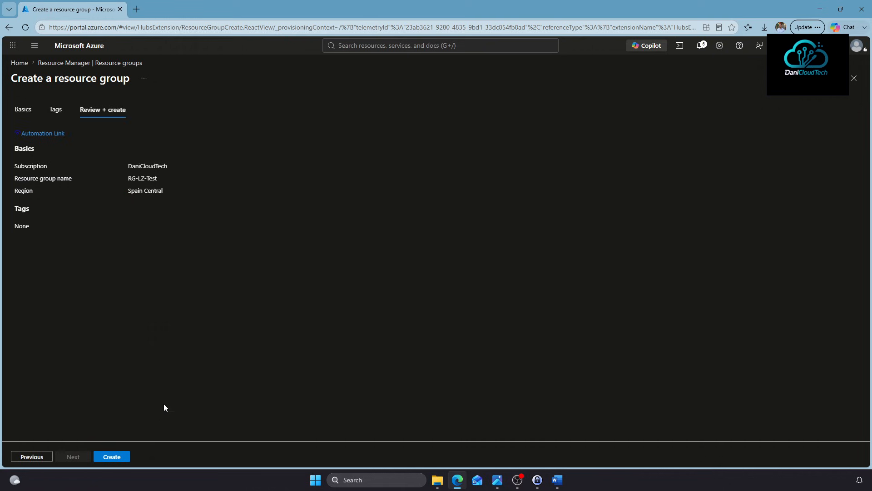
pyautogui.click(128, 458)
# Create the RG-Sandbox resource group and refresh the Resource groups list
pyautogui.click(149, 110)
pyautogui.click(179, 186)
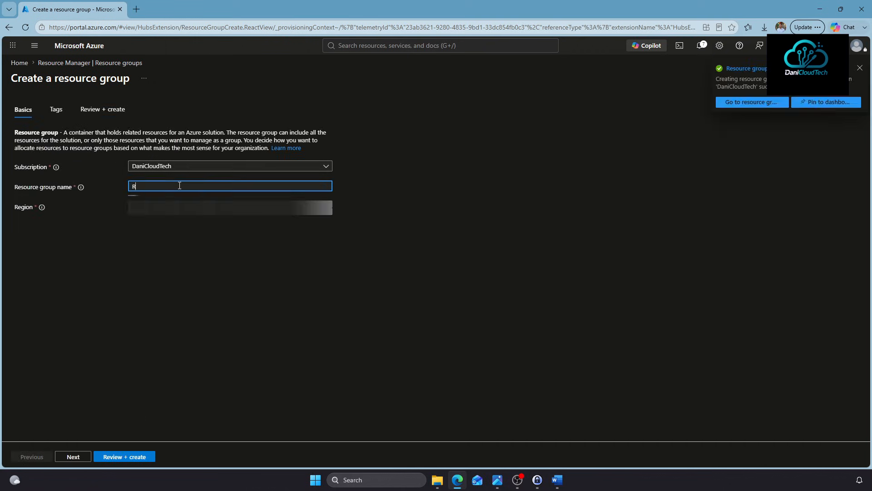
pyautogui.write('RG-Sandbox')
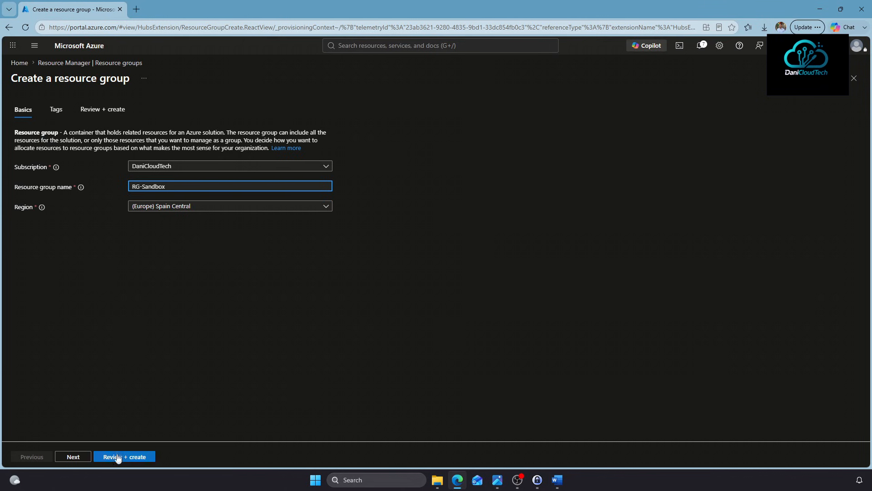
pyautogui.click(116, 453)
pyautogui.click(120, 460)
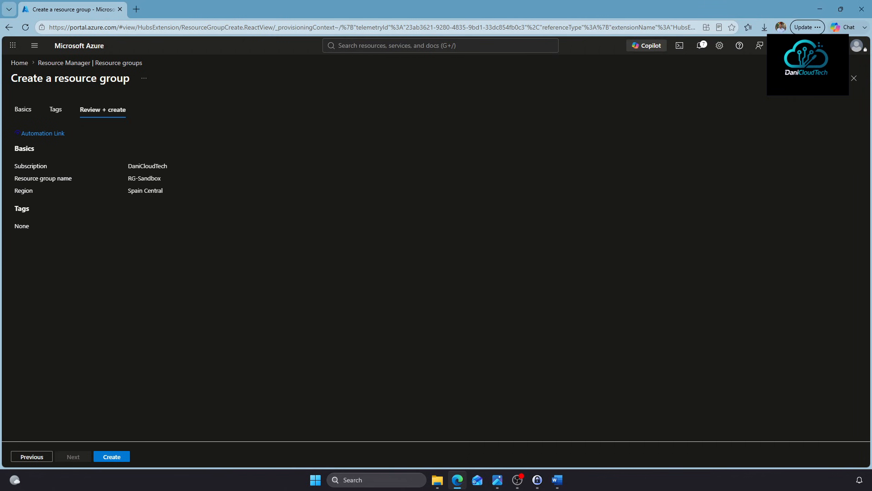
pyautogui.click(25, 27)
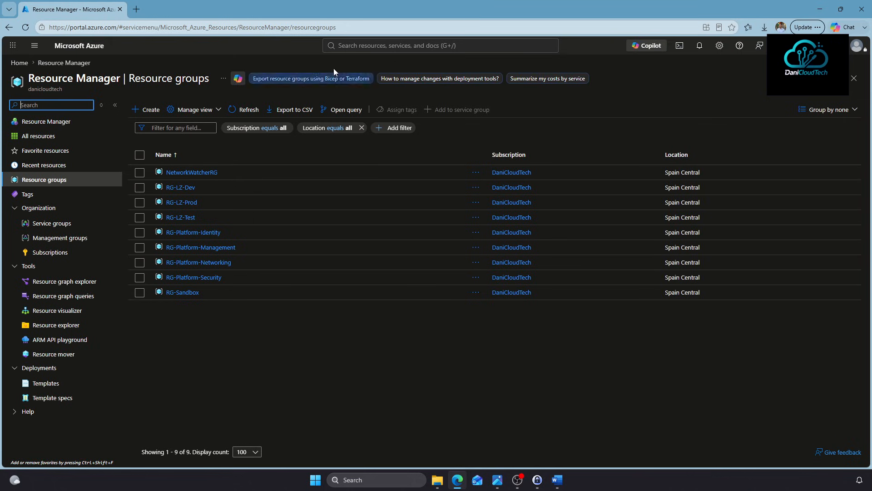
# Start a new role assignment in Access control (IAM) on the DaniCloudTech management group
pyautogui.click(346, 46)
pyautogui.click(391, 194)
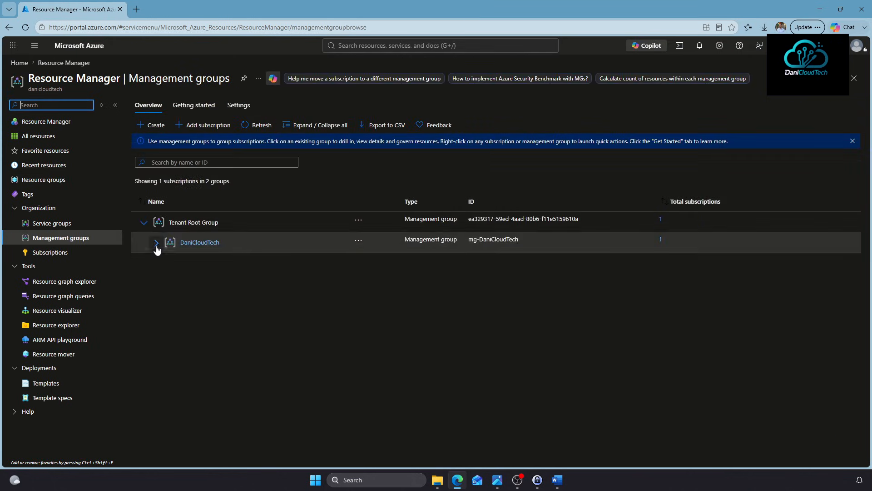
pyautogui.click(155, 242)
pyautogui.click(201, 244)
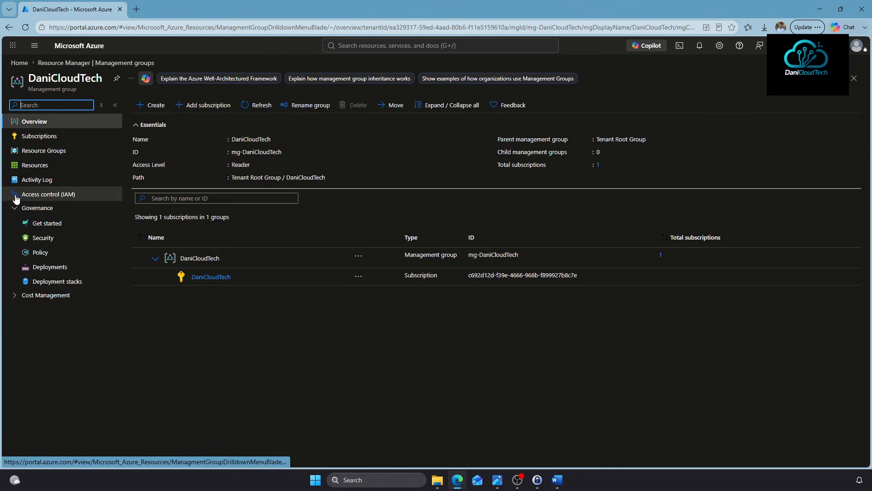
pyautogui.click(71, 196)
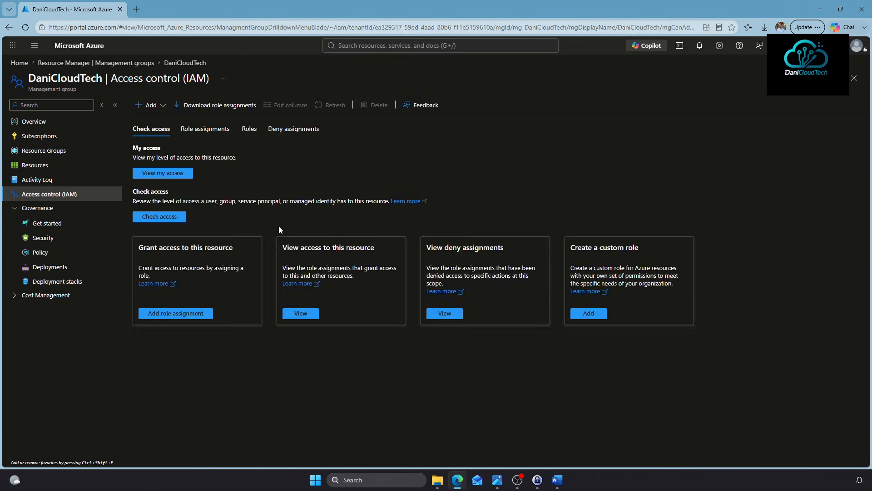
pyautogui.click(150, 105)
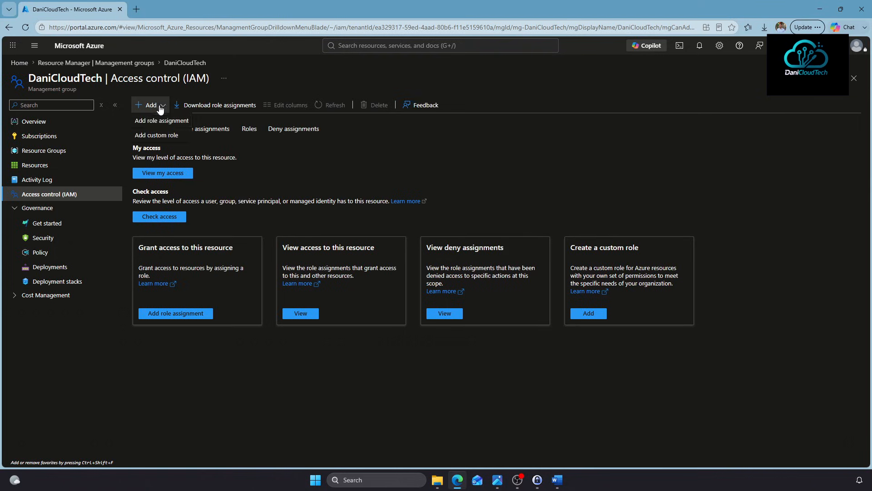
pyautogui.click(159, 121)
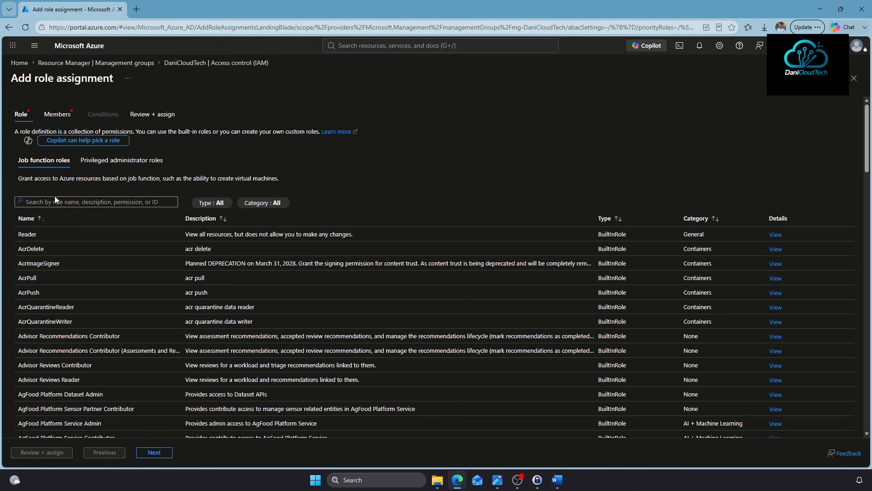
# Choose the Owner role and select GRP-DaniCloudTech-Admins as the member
pyautogui.click(121, 160)
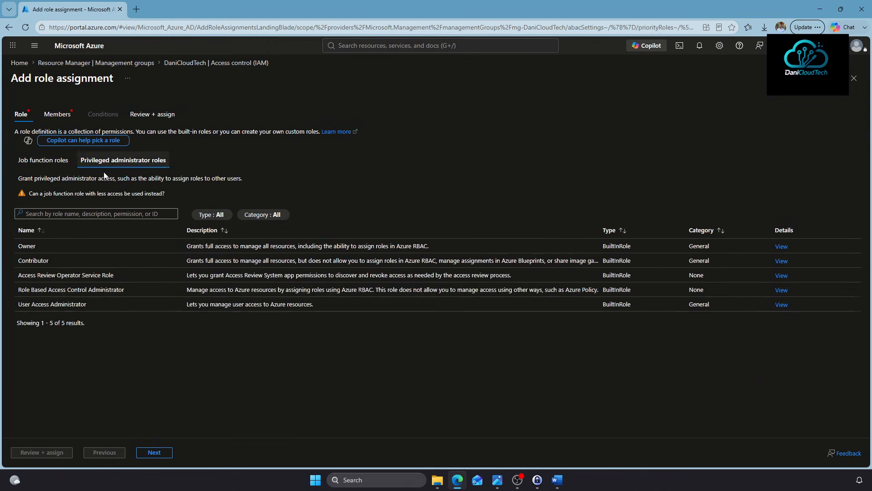
pyautogui.click(28, 245)
pyautogui.click(51, 114)
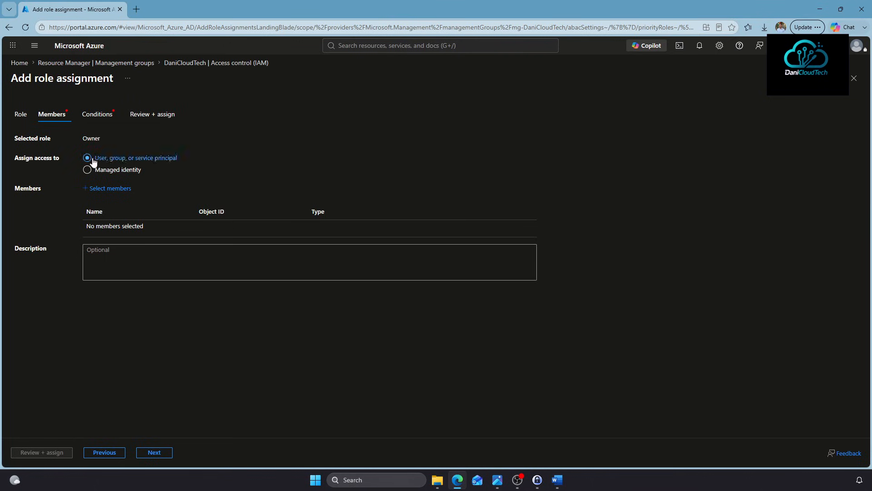
pyautogui.click(108, 189)
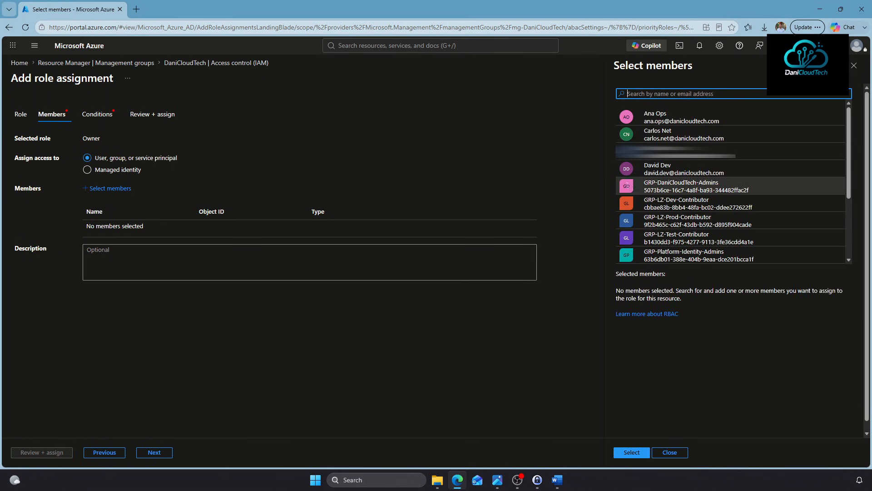
pyautogui.click(681, 184)
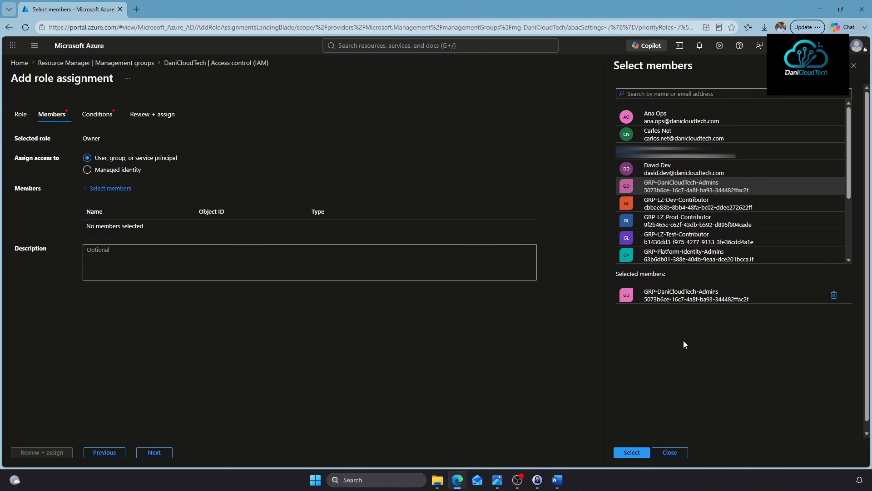
pyautogui.click(632, 453)
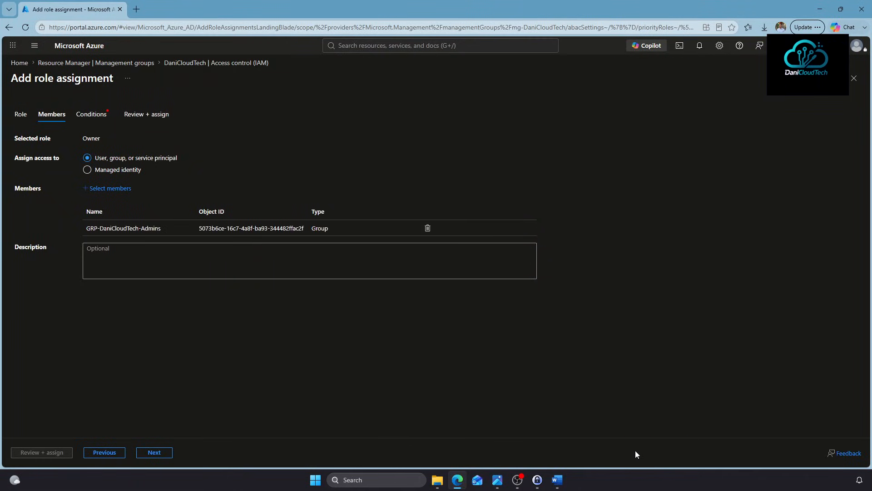
# Allow assigning all except privileged administrator roles, then submit the Owner assignment
pyautogui.click(154, 452)
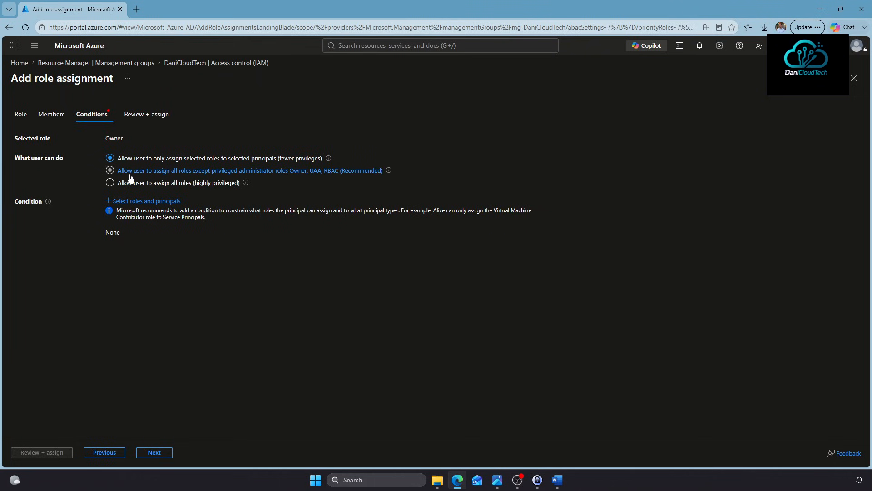
pyautogui.click(213, 171)
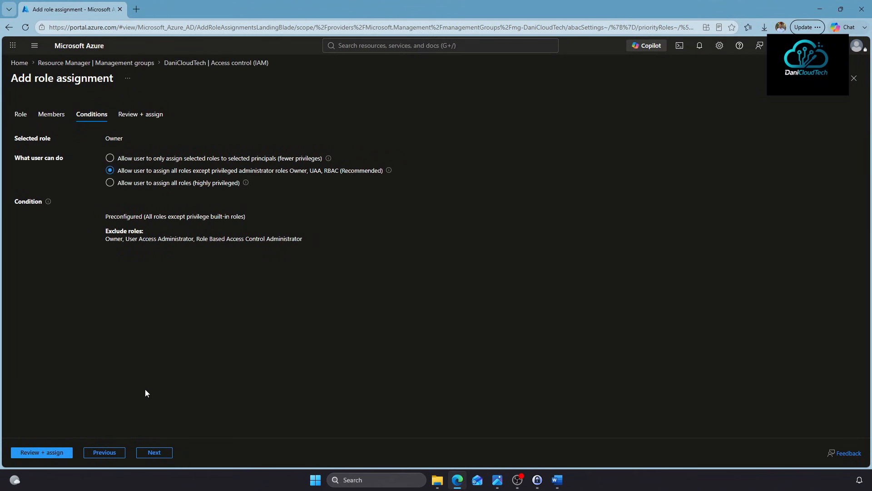
pyautogui.click(154, 453)
pyautogui.click(41, 453)
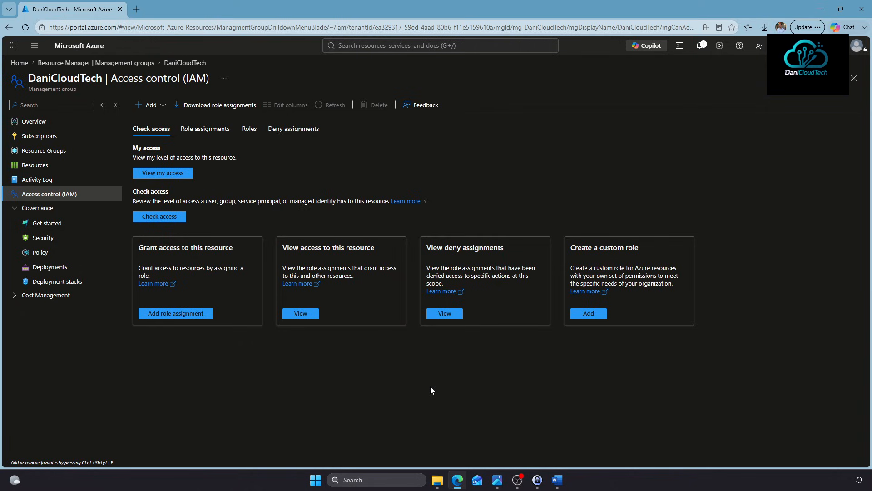
pyautogui.click(409, 45)
# Start a new role assignment in Access control (IAM) on the RG-LZ-Dev resource group
pyautogui.click(394, 186)
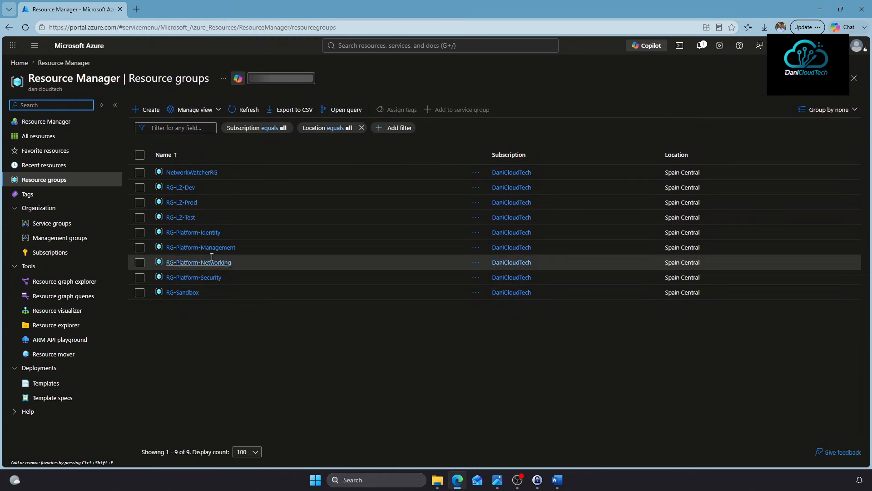
pyautogui.click(181, 188)
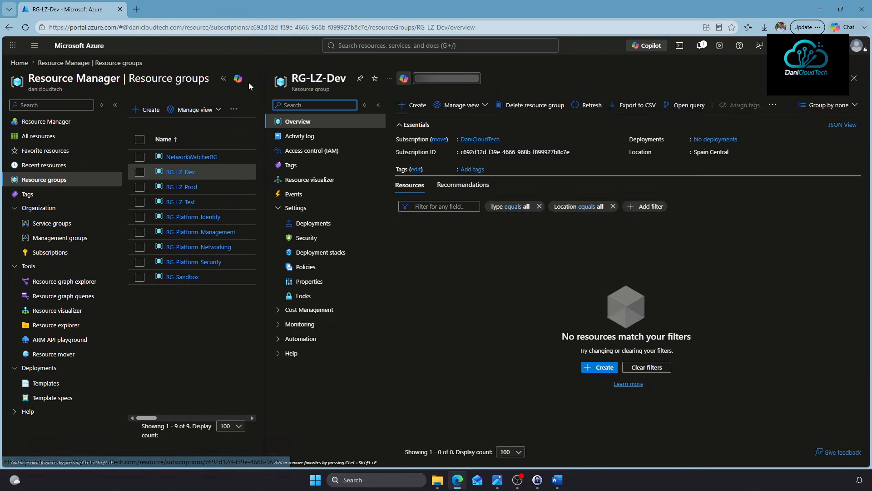
pyautogui.click(223, 81)
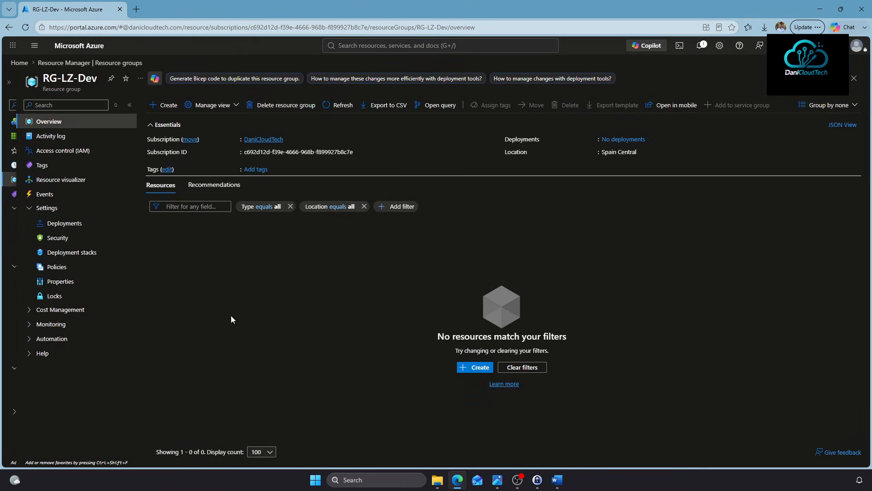
pyautogui.click(65, 150)
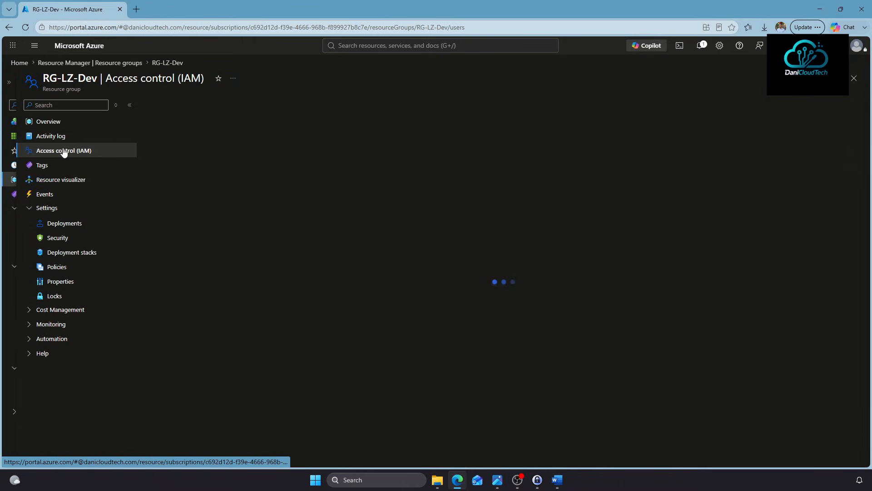
pyautogui.click(164, 105)
pyautogui.click(175, 119)
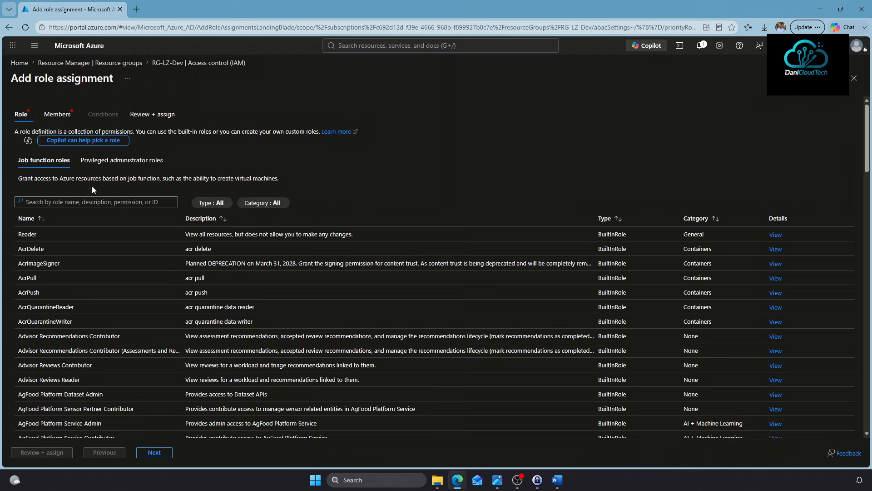
# Choose Contributor from the privileged administrator roles, then switch to the landing-zone diagram
pyautogui.click(119, 160)
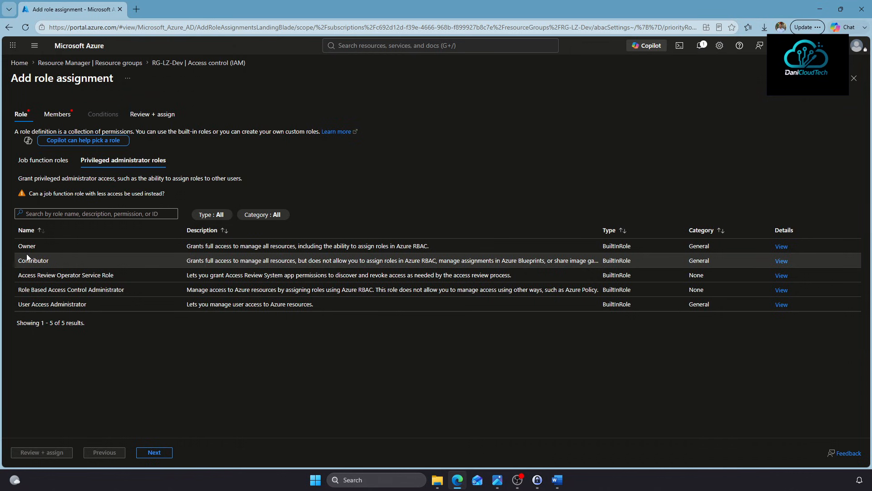
pyautogui.click(58, 260)
pyautogui.click(497, 480)
# Scroll through the ALZ CAF landing-zone diagram in Photos, then go back to the Azure portal
pyautogui.scroll(2, 550, 323)
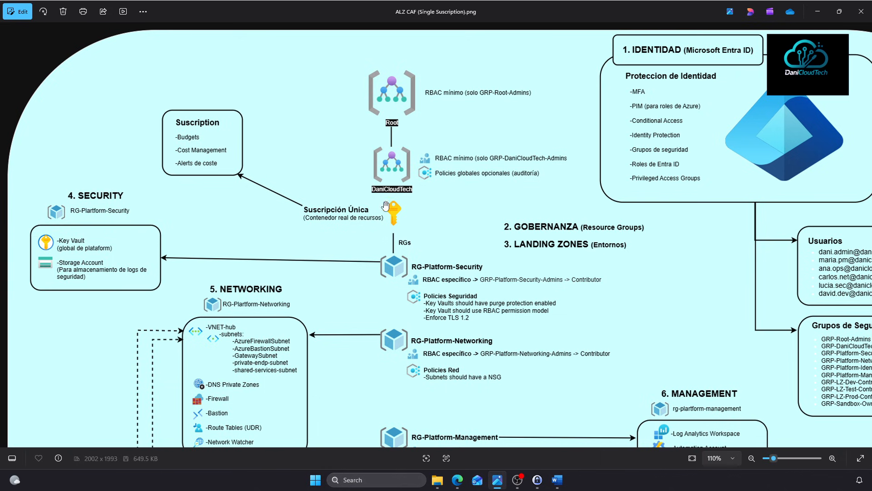
pyautogui.scroll(-7, 404, 268)
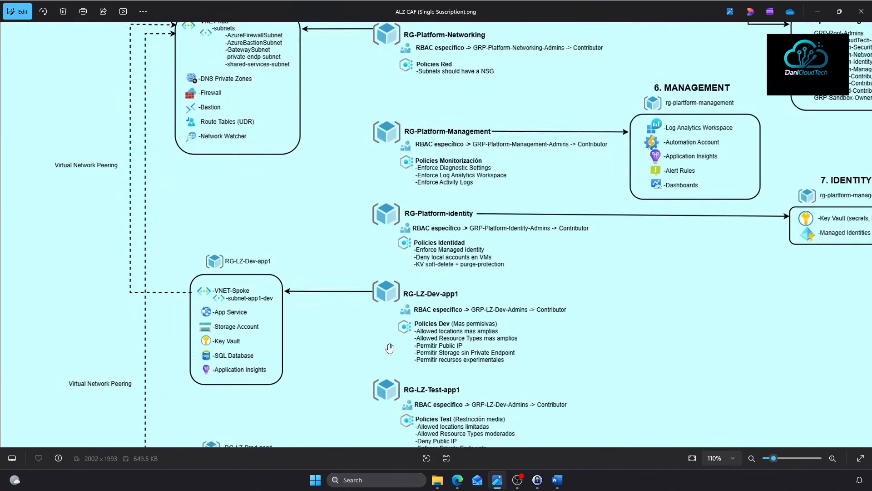
pyautogui.scroll(6, 468, 356)
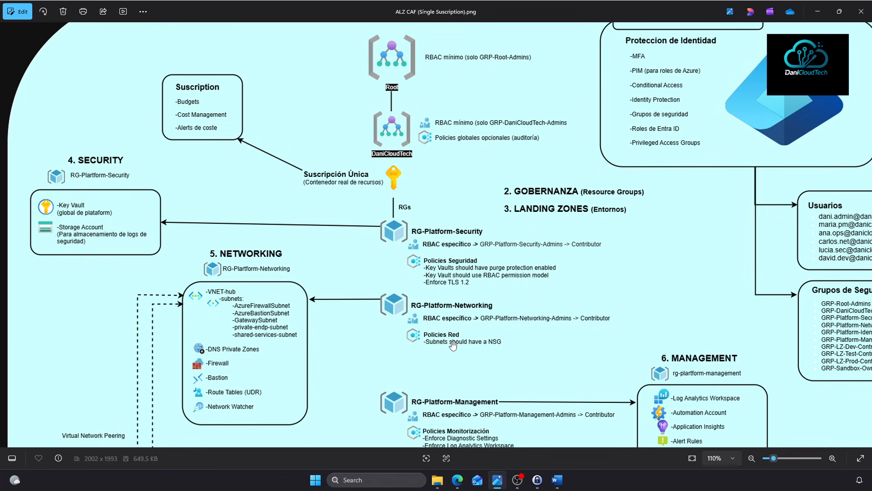
pyautogui.scroll(-3, 541, 186)
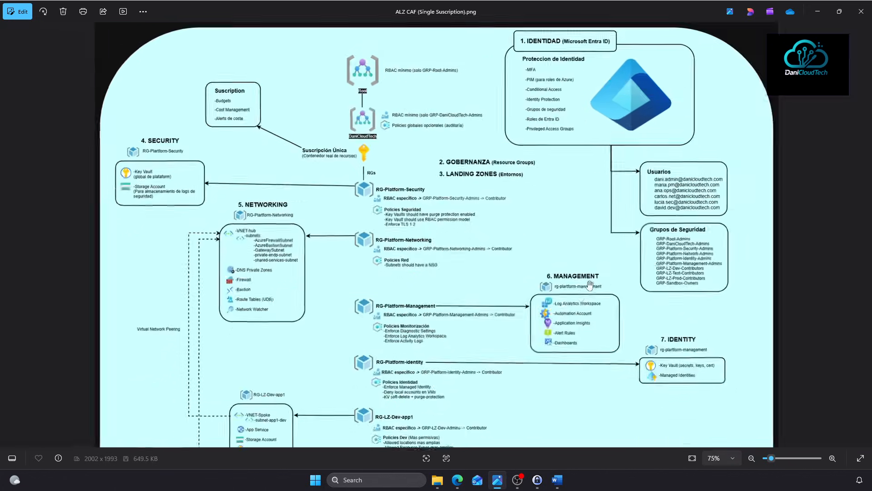
pyautogui.scroll(-5, 415, 315)
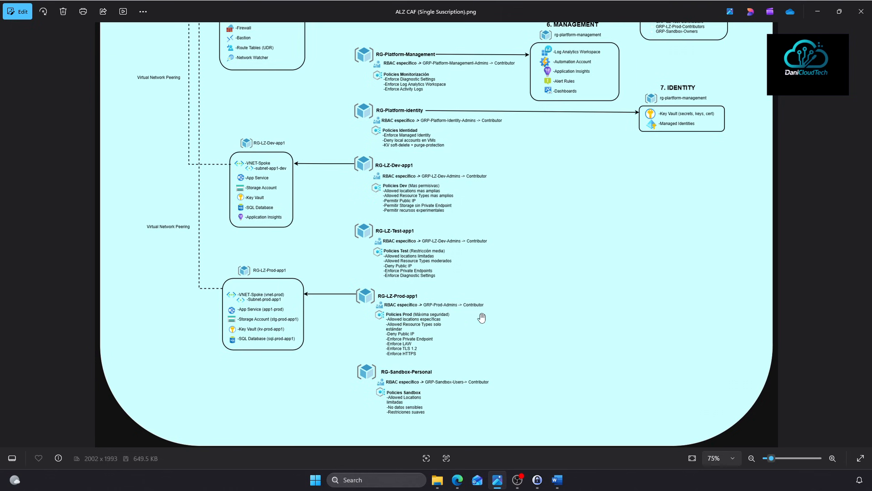
pyautogui.click(457, 480)
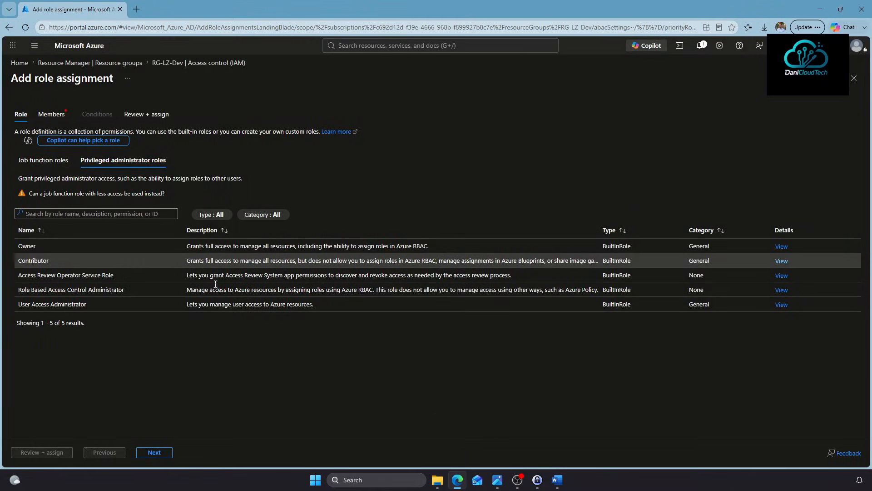
# Assign Contributor on RG-LZ-Dev to GRP-LZ-Dev-Contributor through Review + assign
pyautogui.click(93, 257)
pyautogui.click(51, 114)
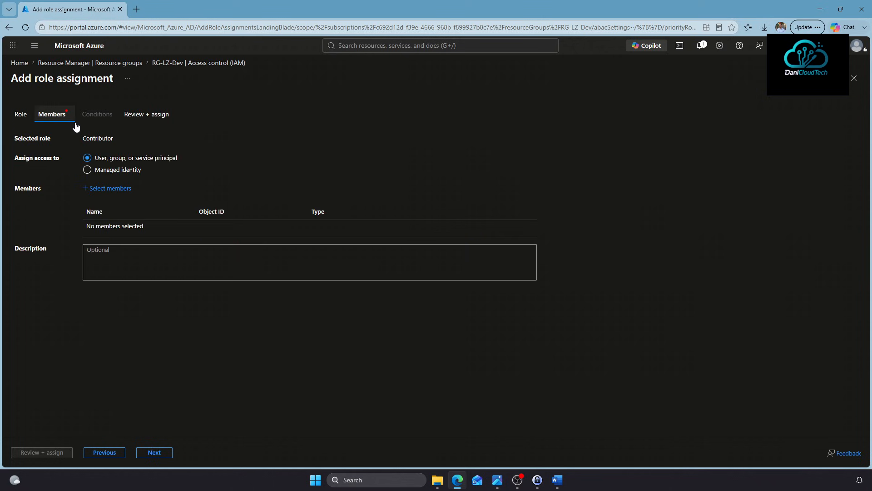
pyautogui.click(112, 189)
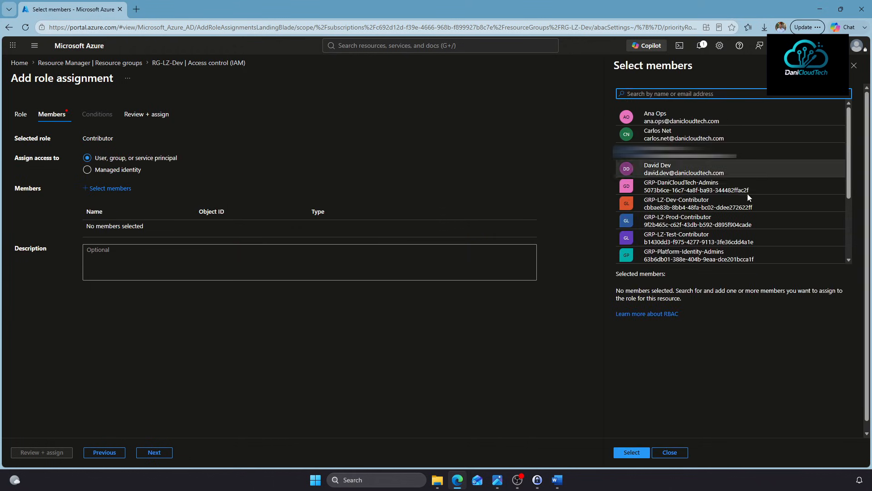
pyautogui.click(685, 202)
pyautogui.click(634, 451)
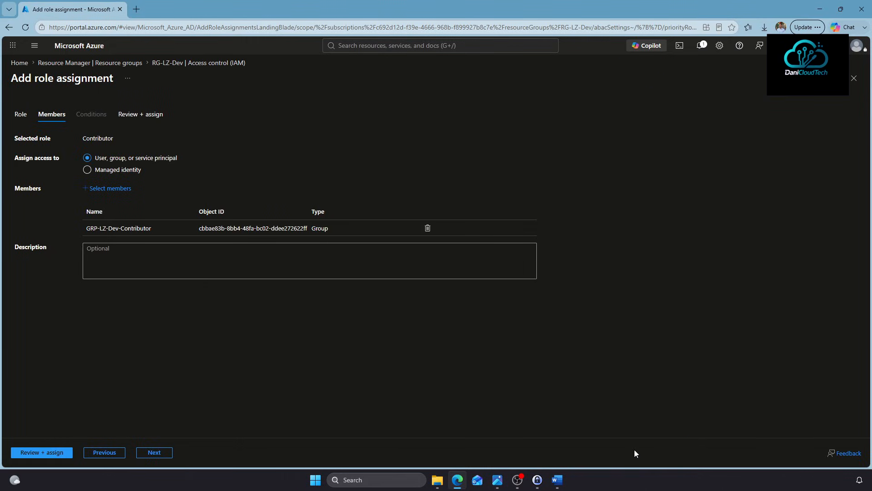
pyautogui.click(32, 453)
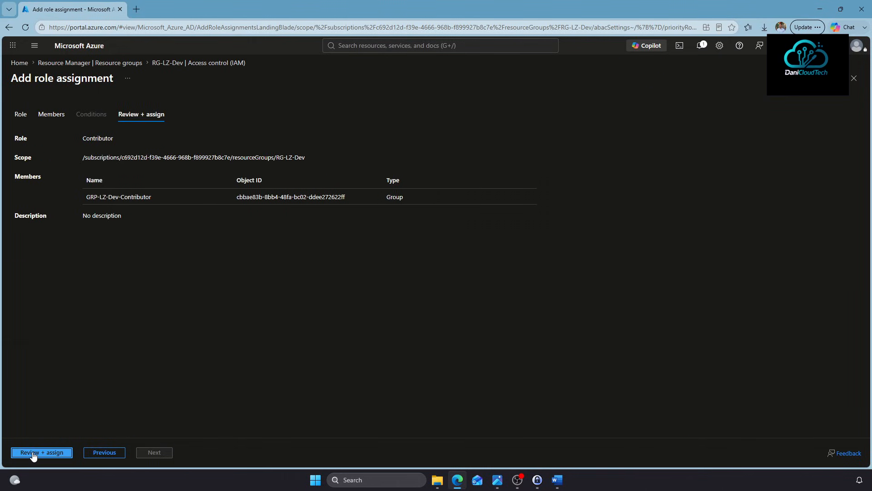
pyautogui.click(31, 454)
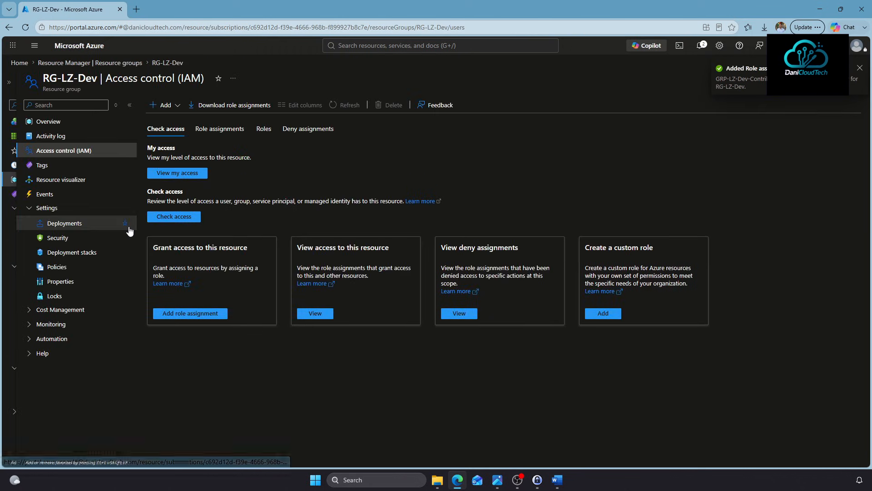
# Start a new role assignment in Access control (IAM) on RG-LZ-Prod
pyautogui.click(133, 63)
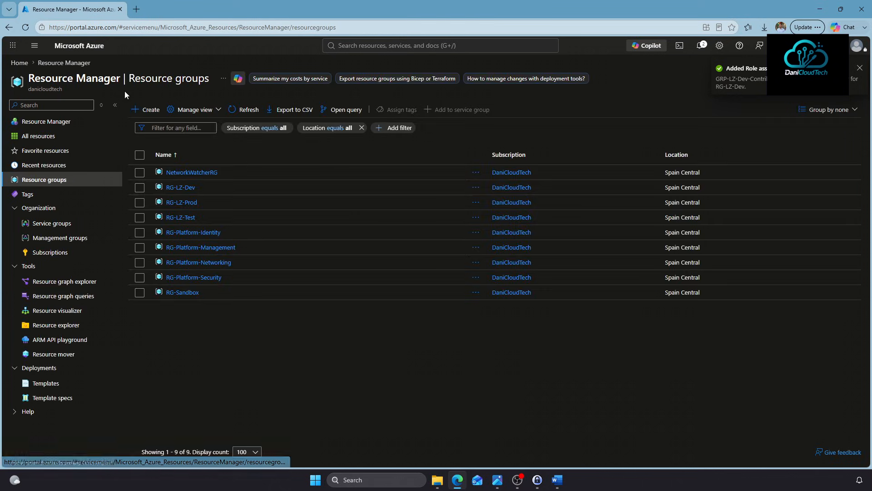
pyautogui.click(182, 187)
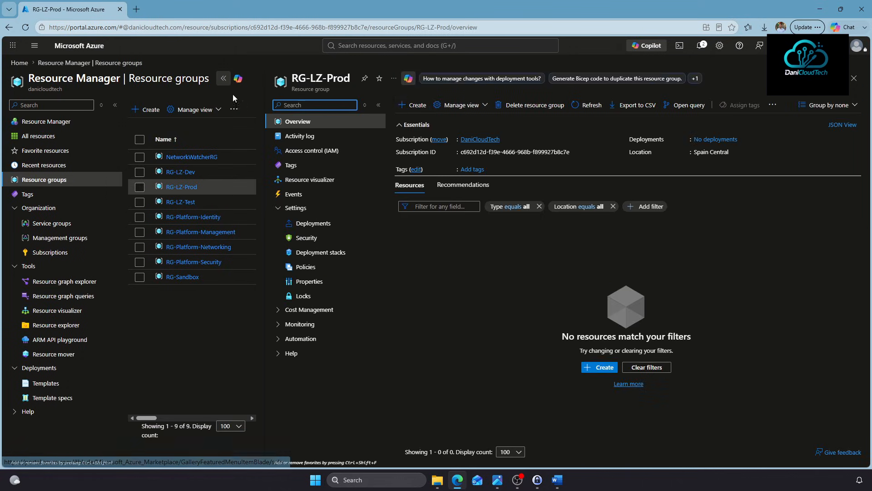
pyautogui.click(72, 151)
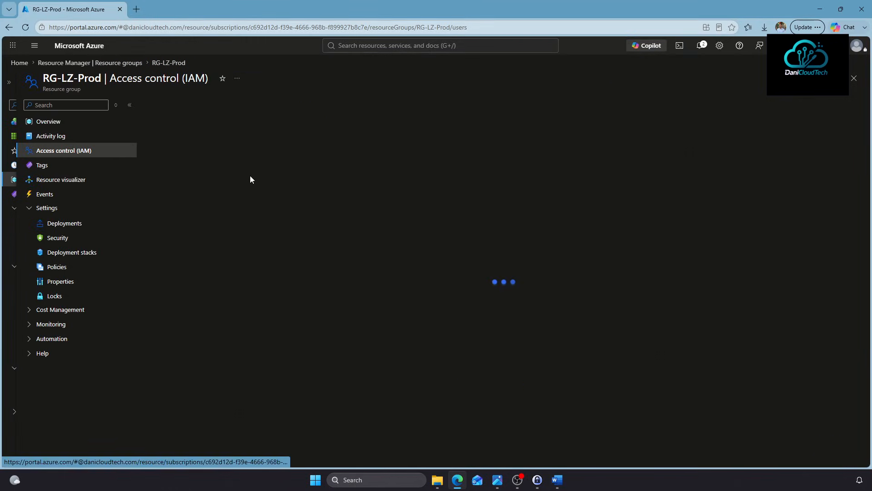
pyautogui.click(170, 106)
pyautogui.click(186, 119)
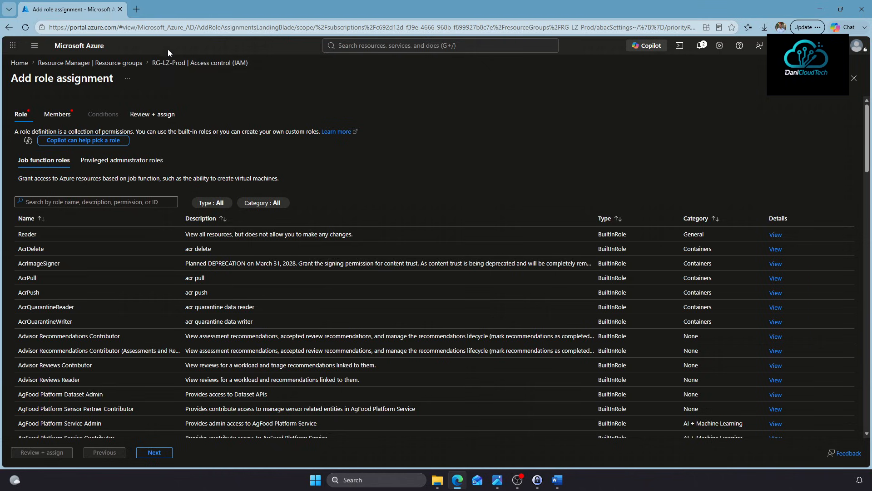
# Assign the Contributor role to GRP-LZ-Prod-Contributor and submit it
pyautogui.click(121, 159)
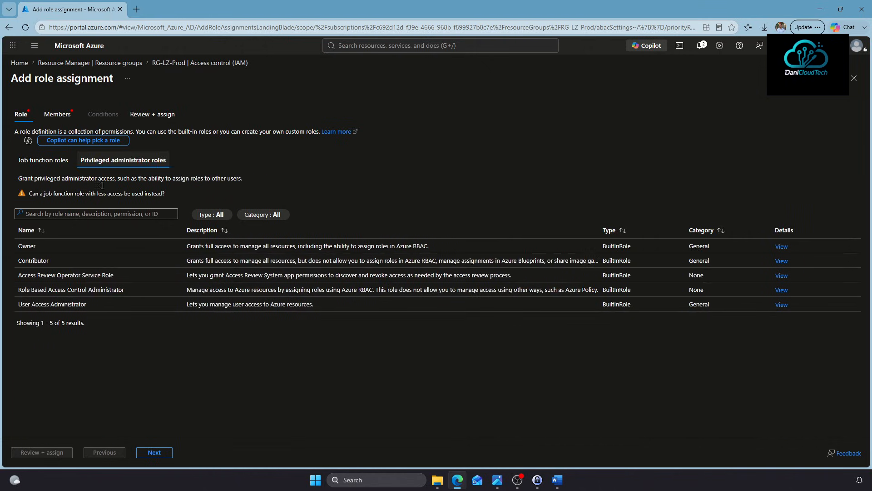
pyautogui.click(50, 260)
pyautogui.click(52, 117)
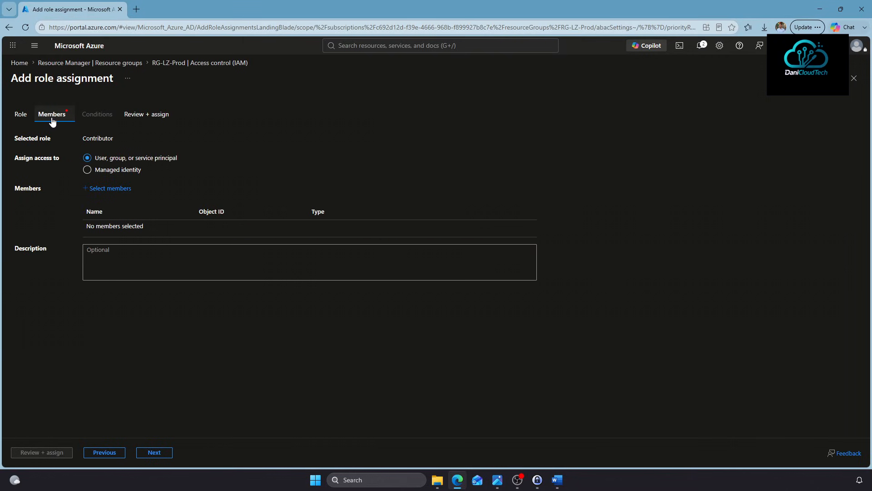
pyautogui.click(106, 189)
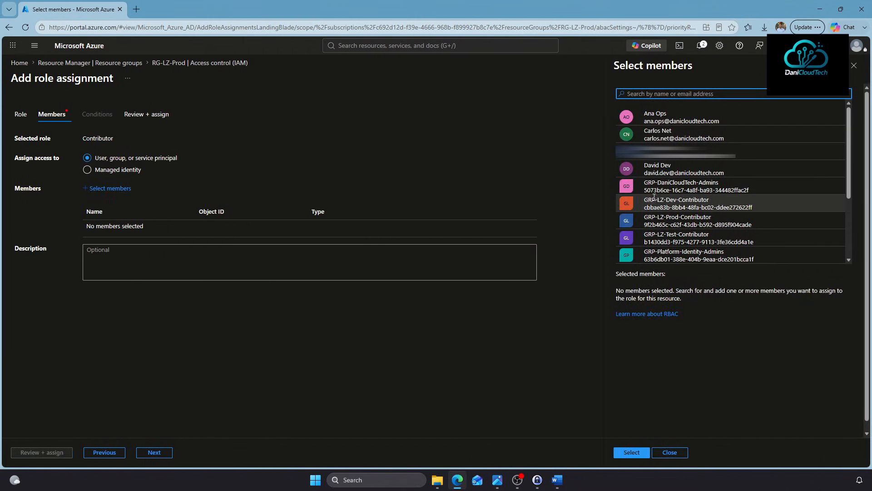
pyautogui.click(676, 222)
pyautogui.click(632, 452)
pyautogui.click(59, 453)
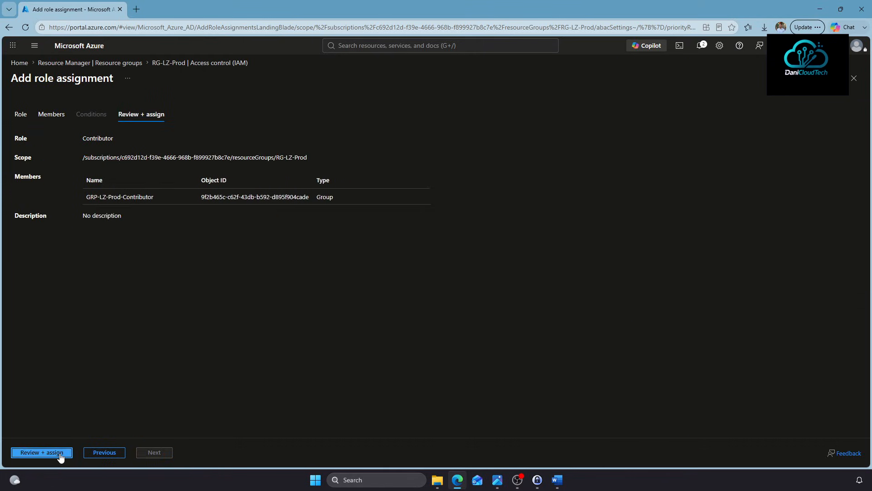
pyautogui.click(60, 453)
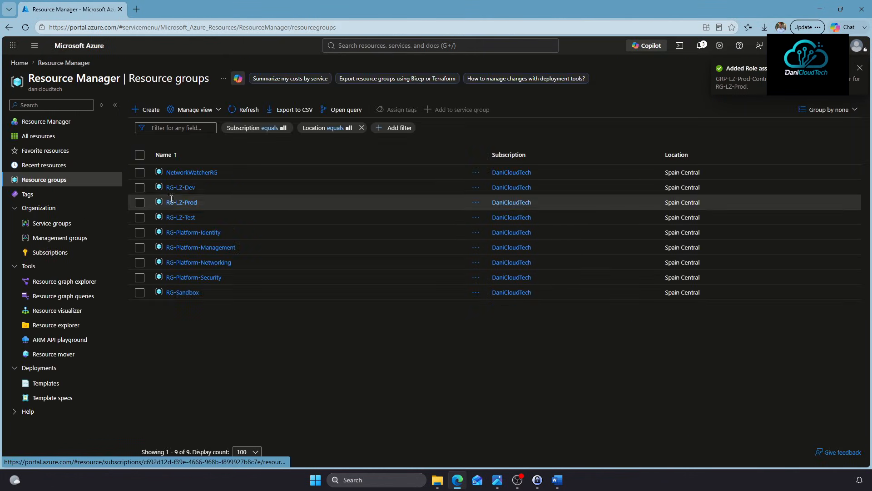
# Start a new role assignment in Access control (IAM) on RG-LZ-Test
pyautogui.click(174, 218)
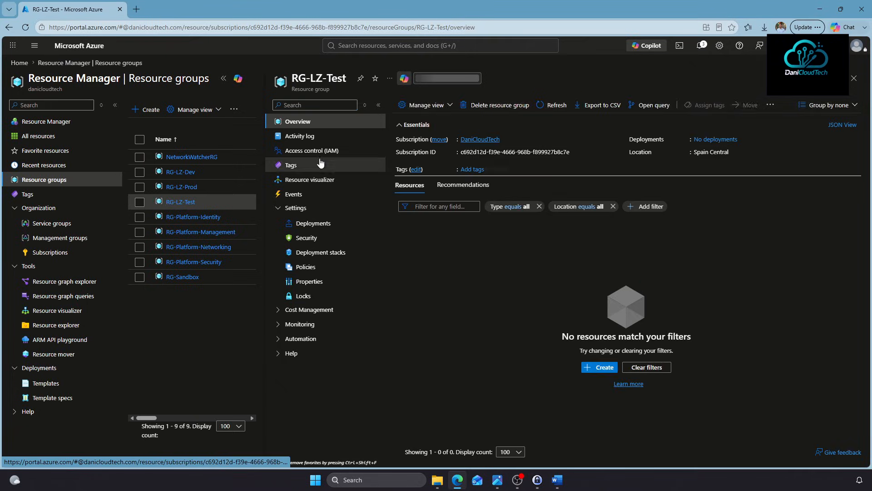
pyautogui.click(318, 150)
pyautogui.click(407, 105)
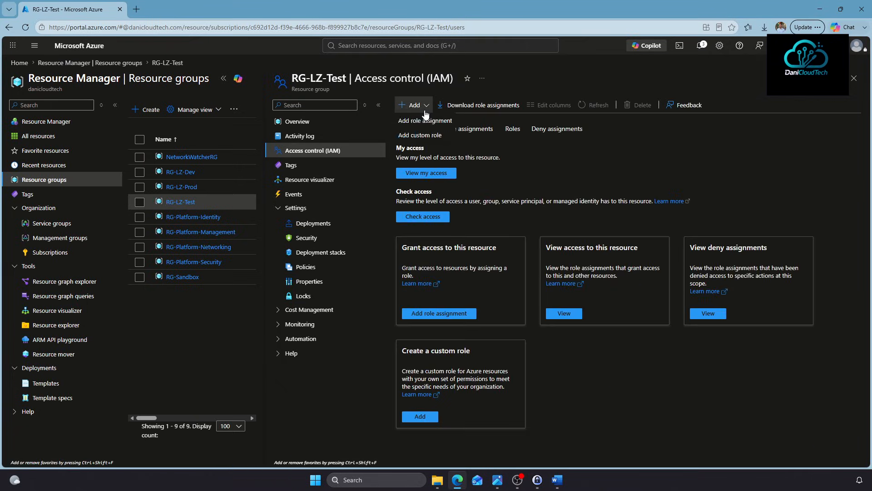
pyautogui.click(419, 124)
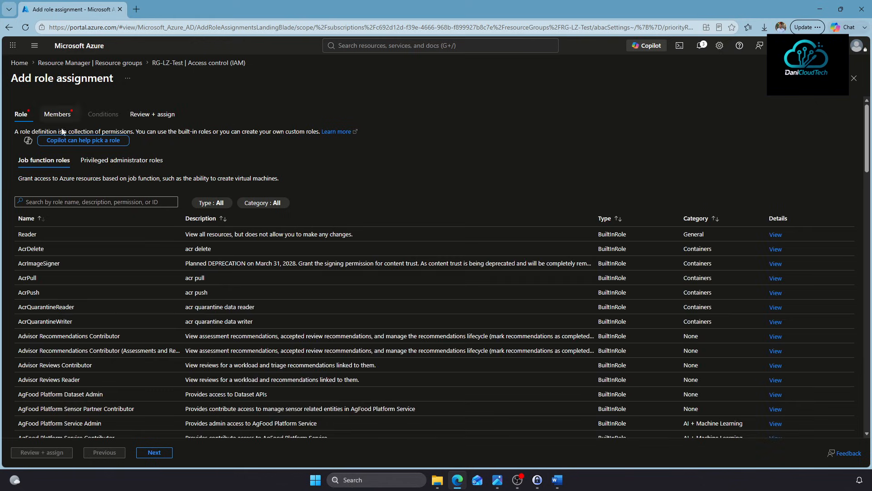
# Assign the Contributor role to GRP-LZ-Test-Contributor and submit it
pyautogui.click(103, 163)
pyautogui.click(39, 263)
pyautogui.click(52, 115)
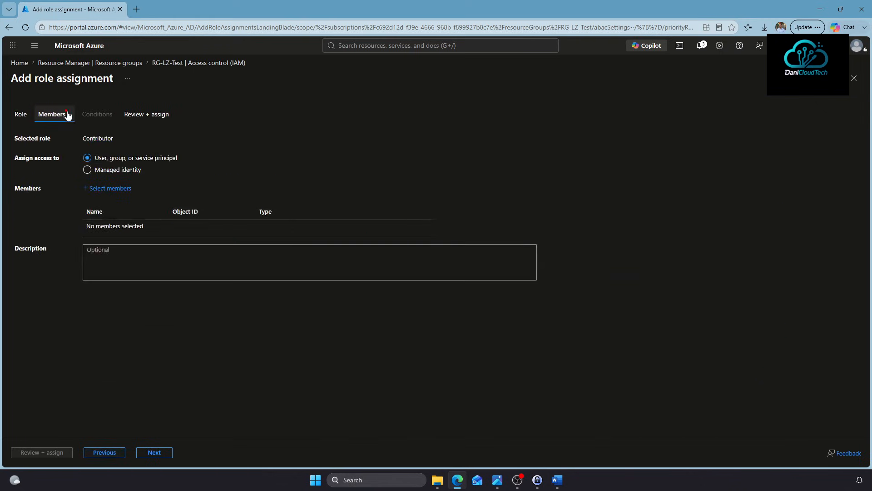
pyautogui.moveTo(116, 172); pyautogui.dragTo(121, 158)
pyautogui.click(116, 185)
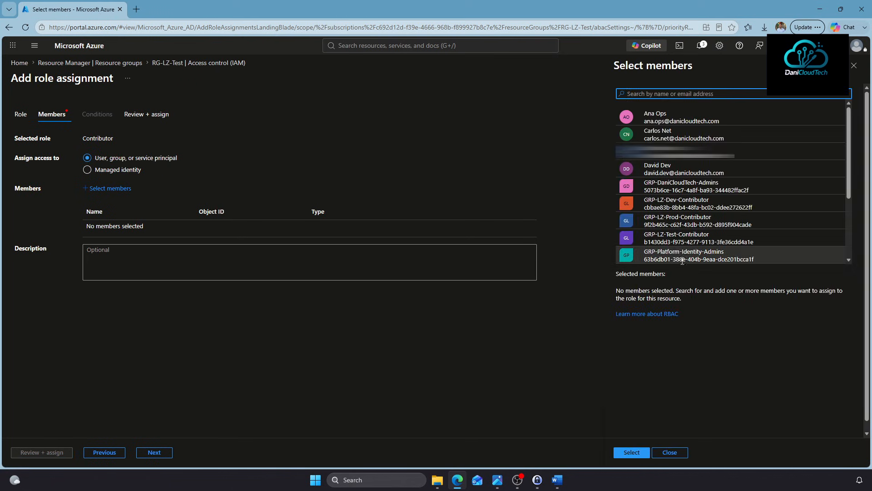
pyautogui.click(677, 237)
pyautogui.click(621, 454)
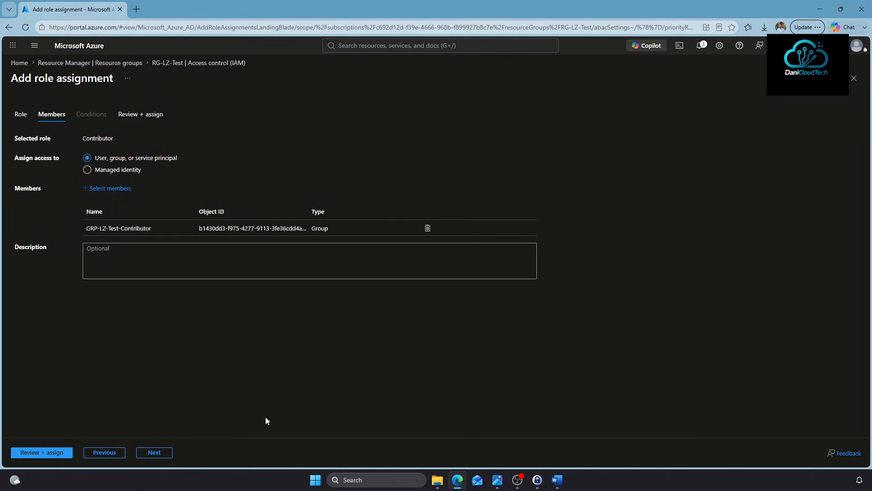
pyautogui.click(67, 451)
pyautogui.click(51, 453)
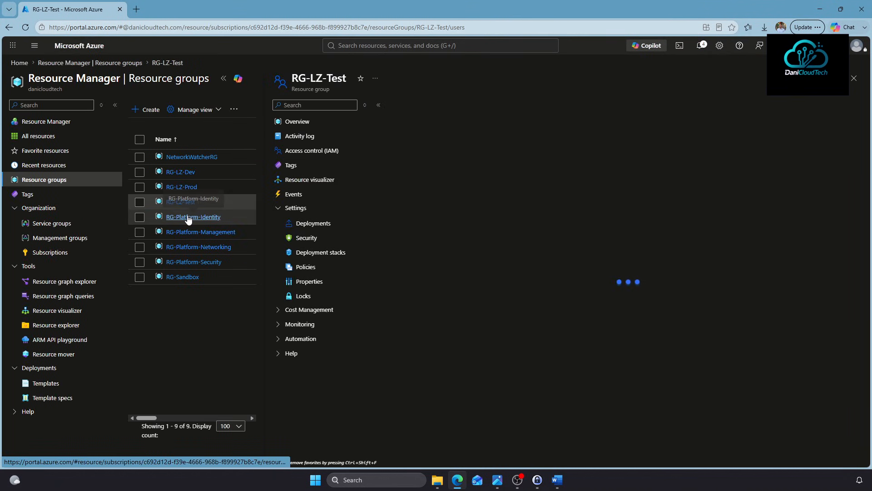
# On RG-Platform-Identity, assign Owner to GRP-Platform-Identity-Admins, excluding privileged administrator roles
pyautogui.click(189, 217)
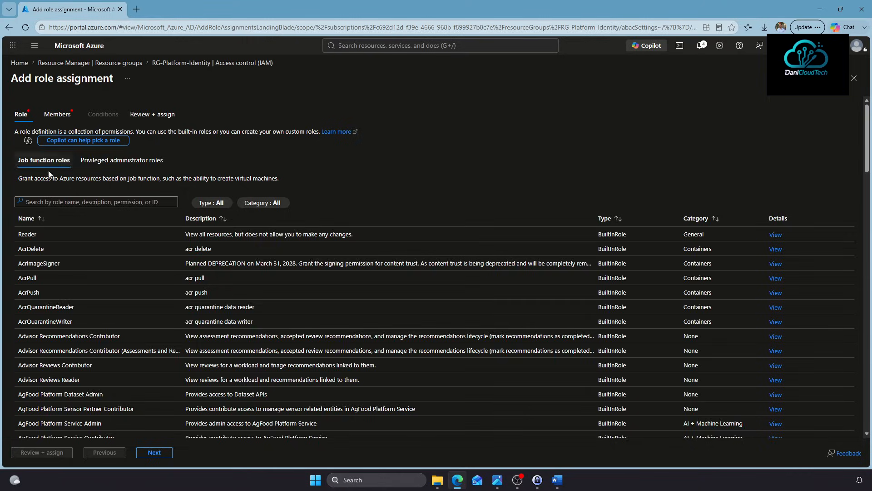
pyautogui.click(119, 161)
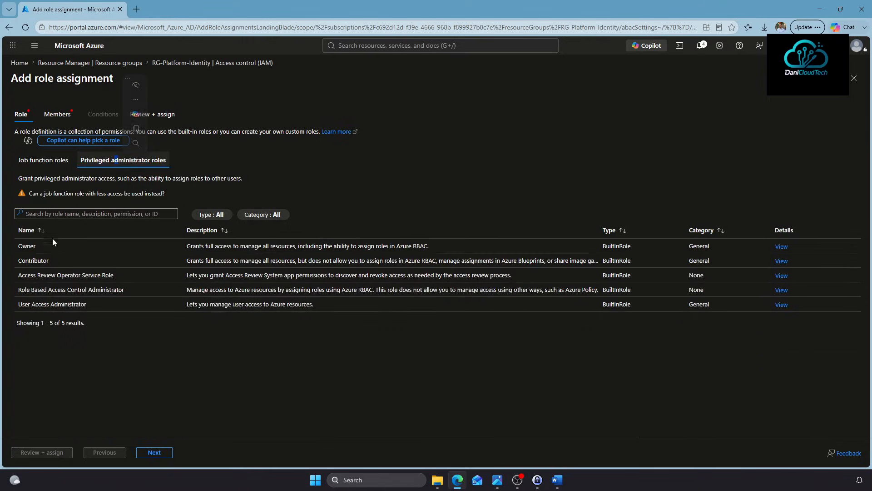
pyautogui.click(57, 117)
pyautogui.click(115, 189)
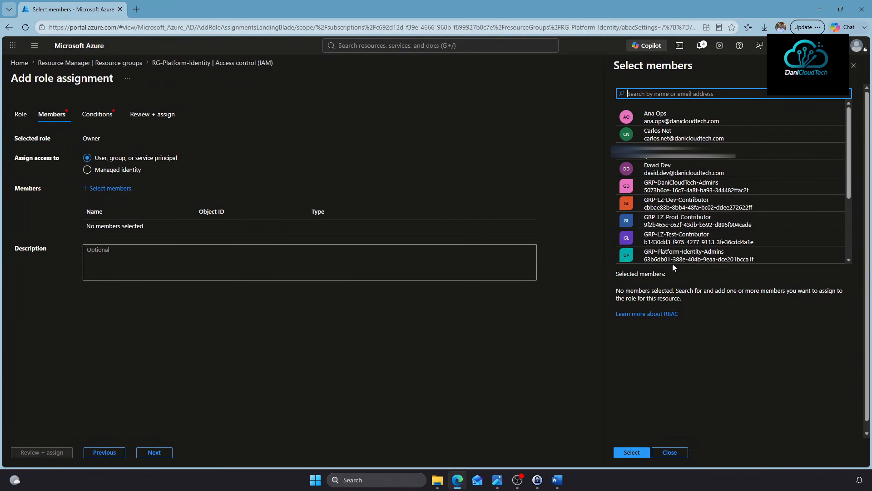
pyautogui.scroll(-1, 690, 239)
pyautogui.click(707, 212)
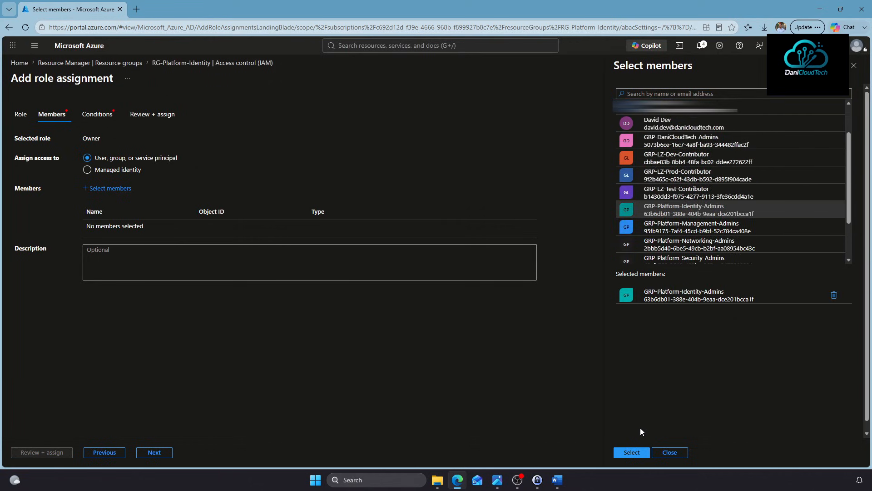
pyautogui.click(631, 451)
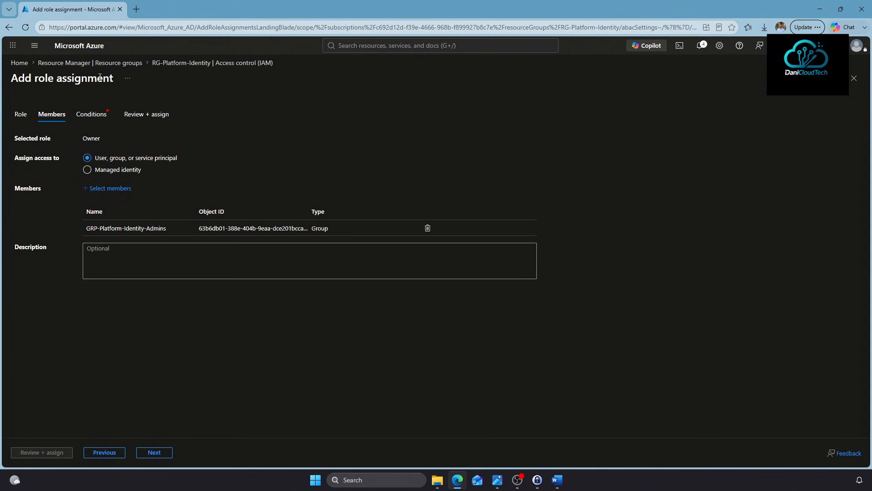
pyautogui.click(153, 453)
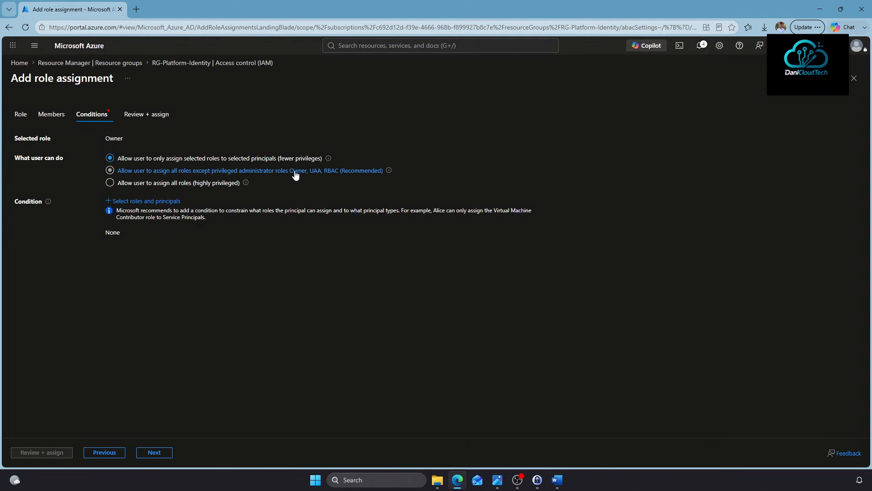
pyautogui.click(352, 174)
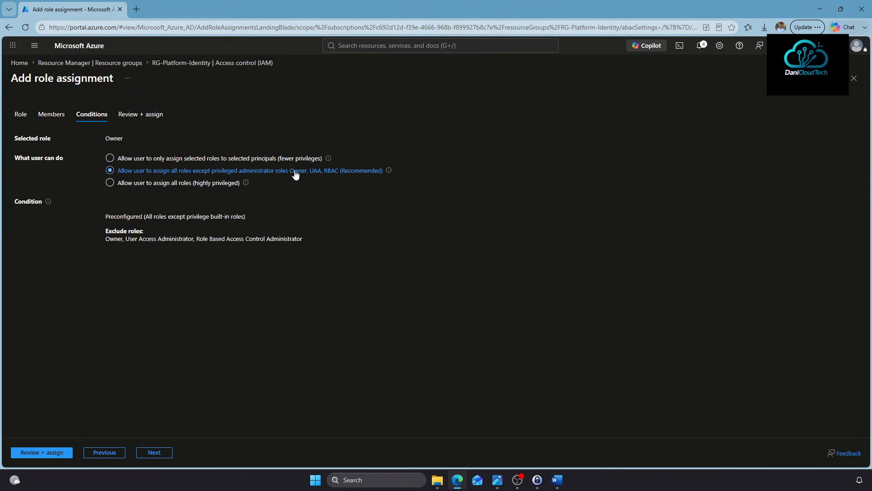
pyautogui.click(143, 453)
pyautogui.click(42, 452)
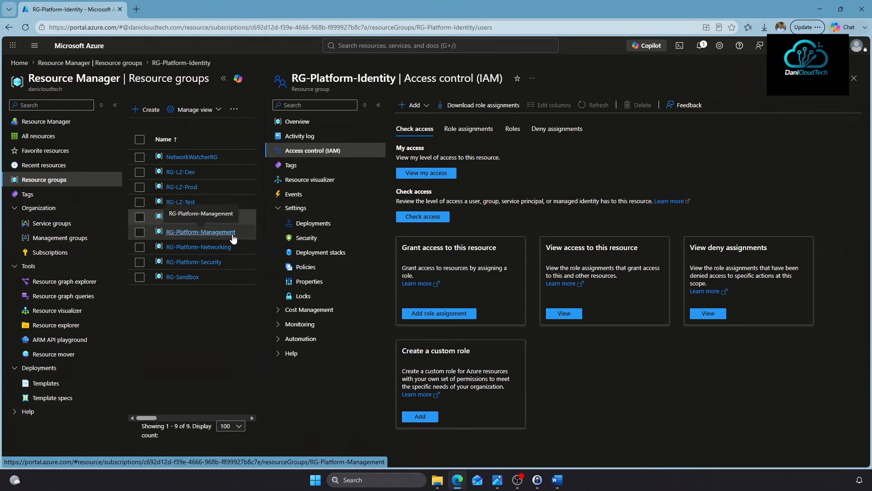
# Assign the Owner role on RG-Platform-Management to its matching admin group
pyautogui.click(213, 232)
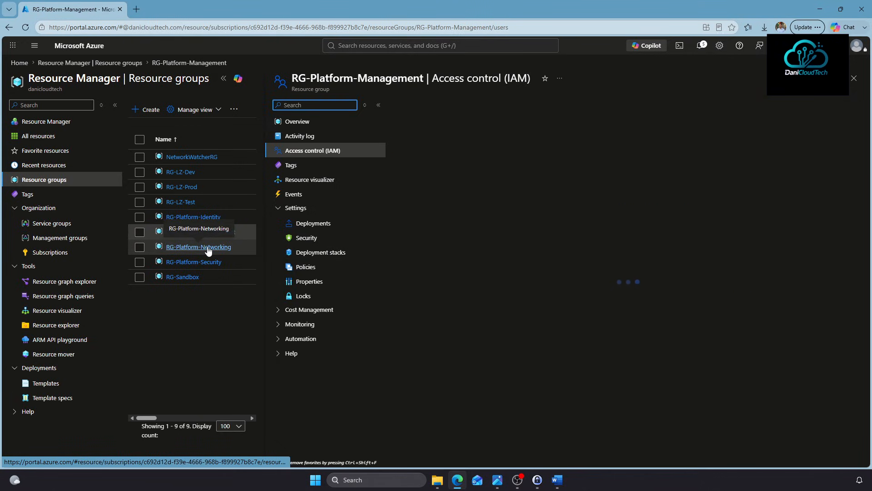
pyautogui.click(413, 105)
pyautogui.click(419, 118)
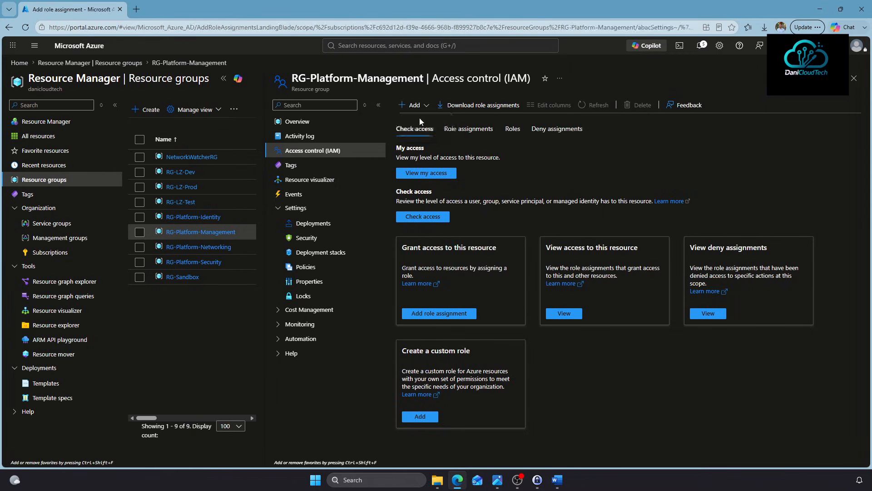
pyautogui.click(192, 160)
pyautogui.click(29, 245)
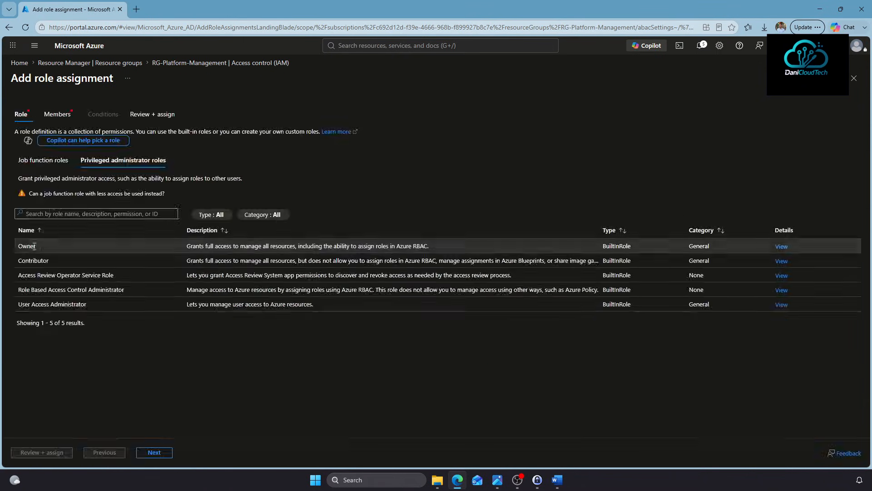
pyautogui.click(52, 114)
pyautogui.click(111, 188)
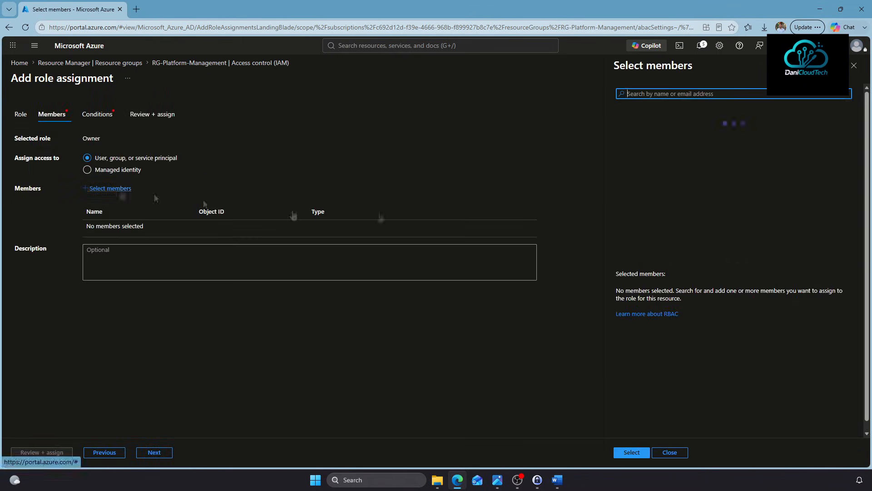
pyautogui.scroll(-2, 707, 227)
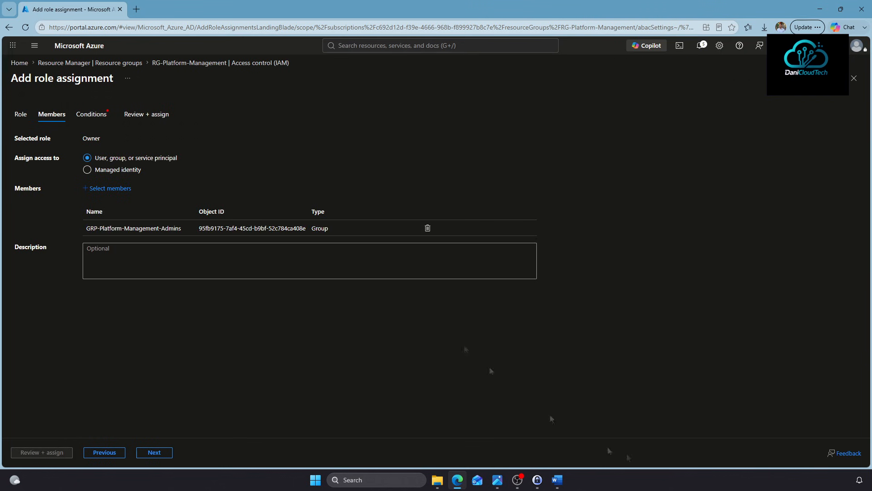
pyautogui.click(154, 452)
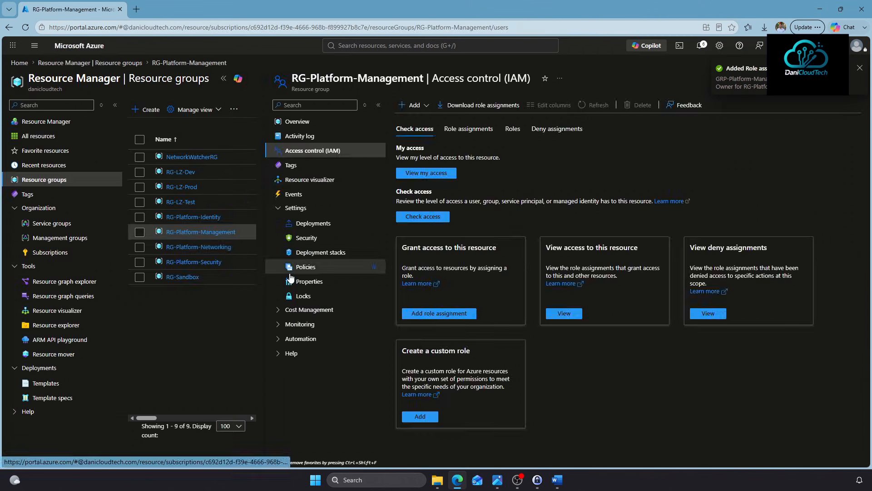
# Assign Owner on RG-Platform-Networking to GRP-Platform-Networking-Admins
pyautogui.click(199, 247)
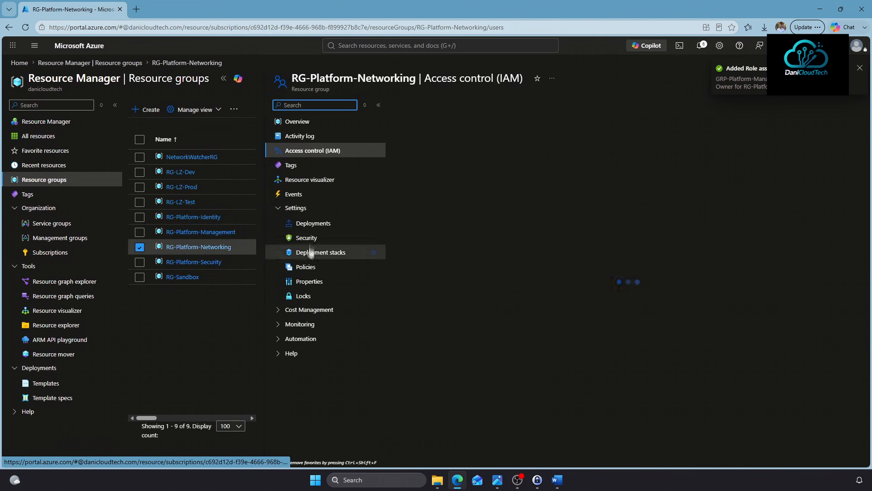
pyautogui.click(413, 105)
pyautogui.click(419, 118)
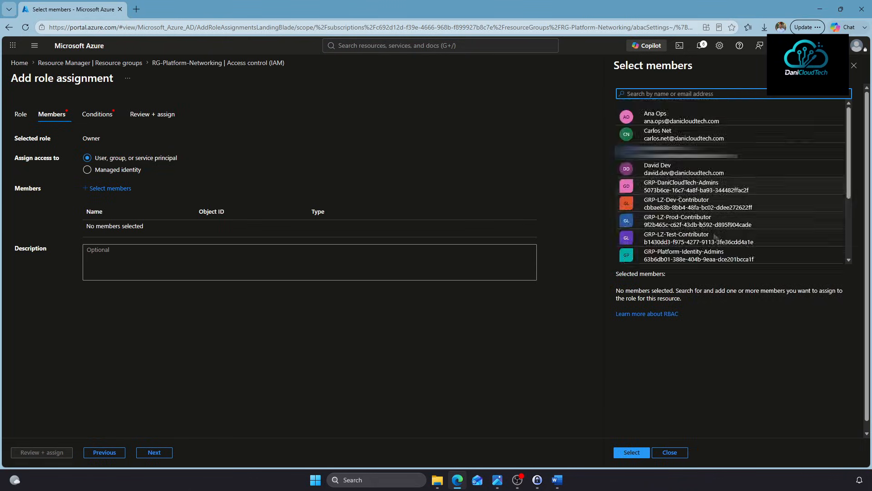
pyautogui.scroll(-3, 731, 182)
pyautogui.click(689, 199)
pyautogui.click(632, 452)
pyautogui.click(154, 452)
pyautogui.click(41, 452)
pyautogui.click(42, 452)
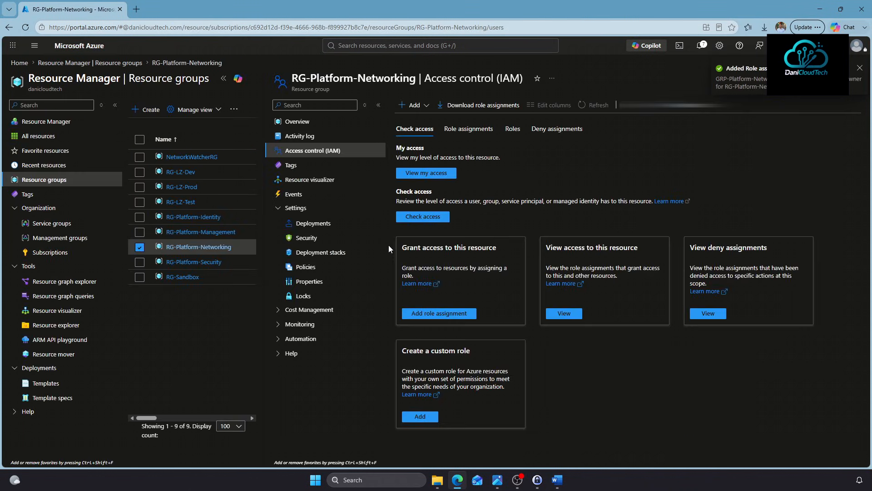
# Start an Owner role assignment on RG-Platform-Security
pyautogui.click(176, 262)
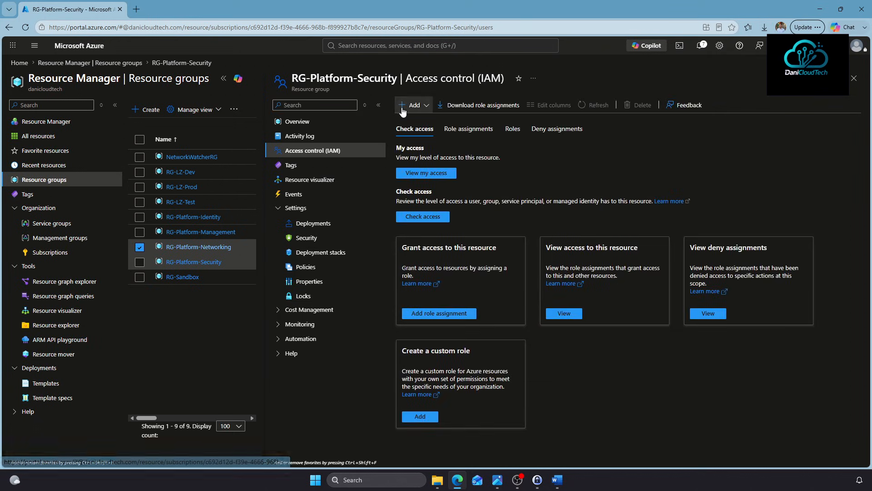
pyautogui.click(414, 105)
pyautogui.click(422, 123)
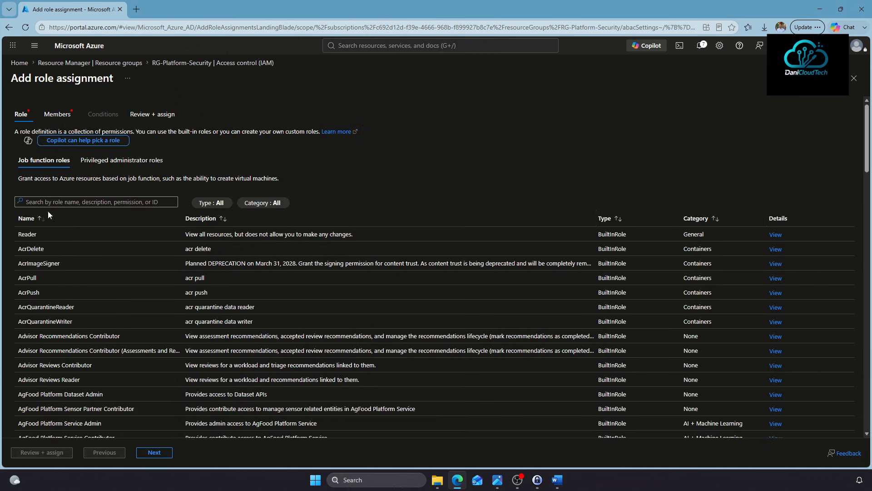
pyautogui.click(93, 163)
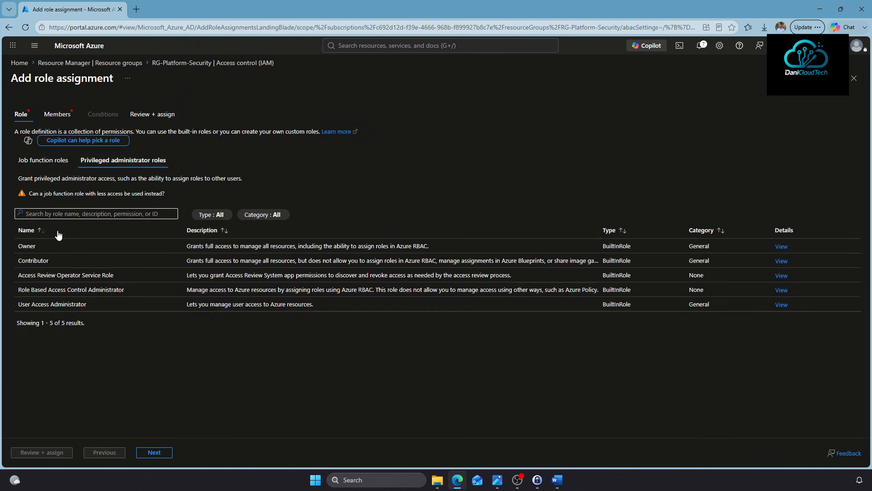
pyautogui.click(34, 248)
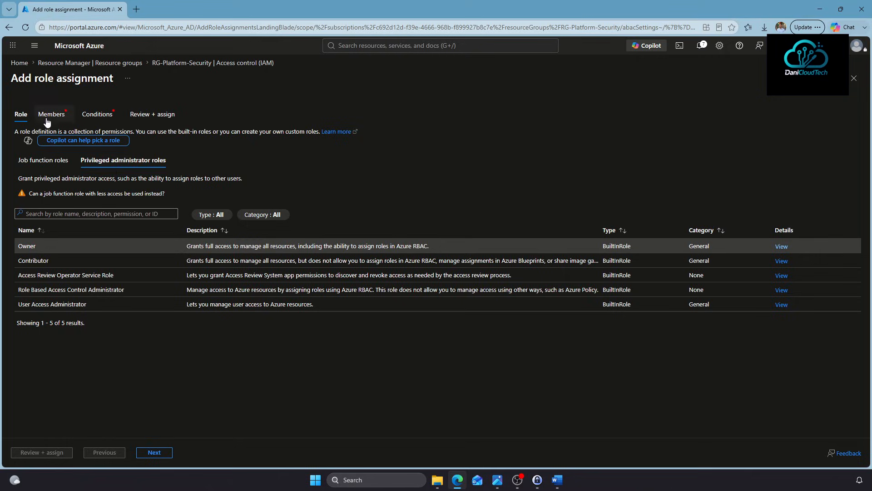
pyautogui.click(52, 115)
pyautogui.click(123, 189)
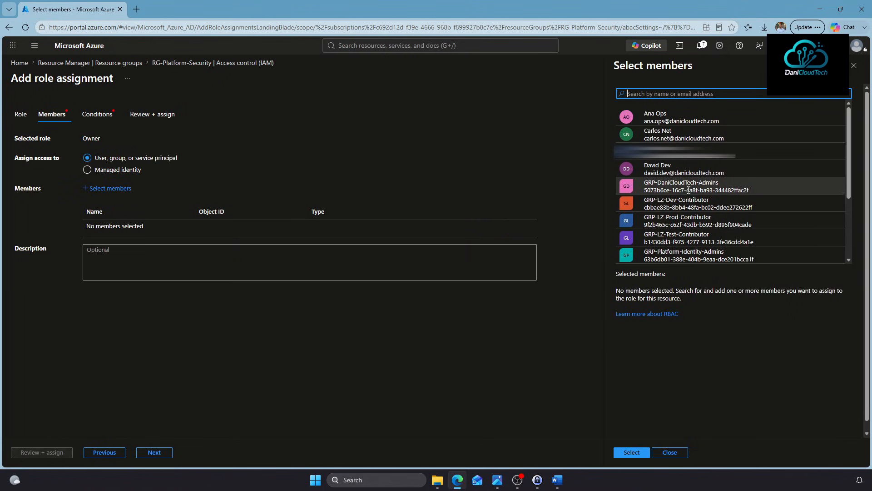
# Add GRP-Platform-Security-Admins as member, excluding privileged administrator roles, and submit the assignment
pyautogui.scroll(-3, 683, 204)
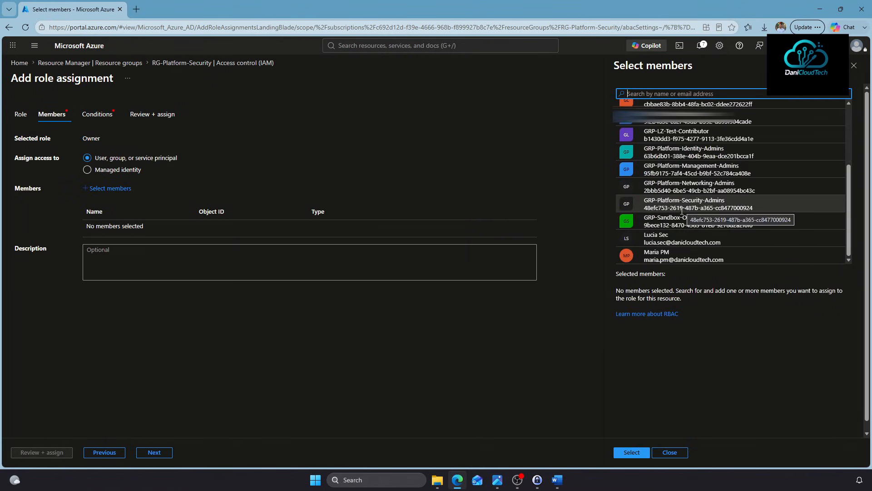
pyautogui.click(684, 205)
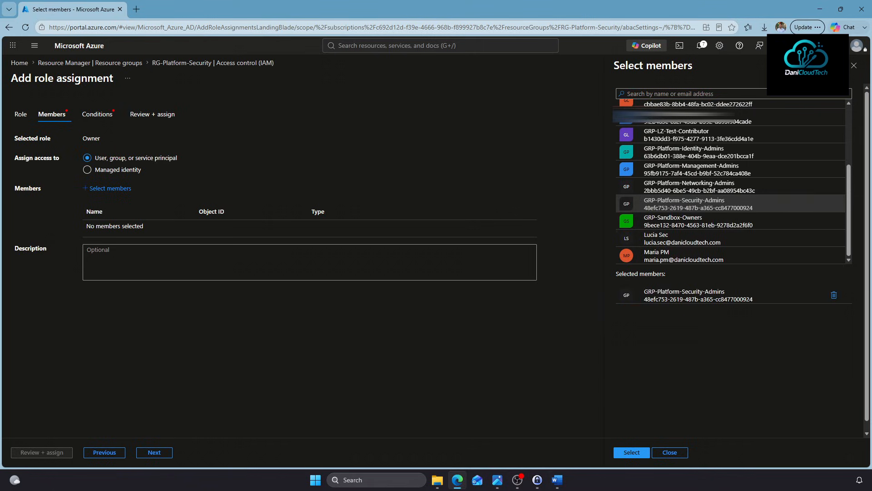
pyautogui.click(623, 454)
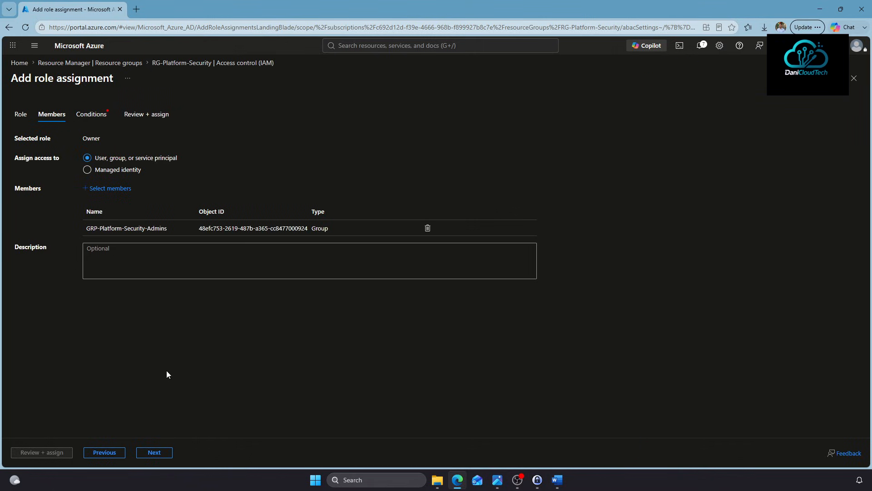
pyautogui.click(159, 452)
pyautogui.click(157, 171)
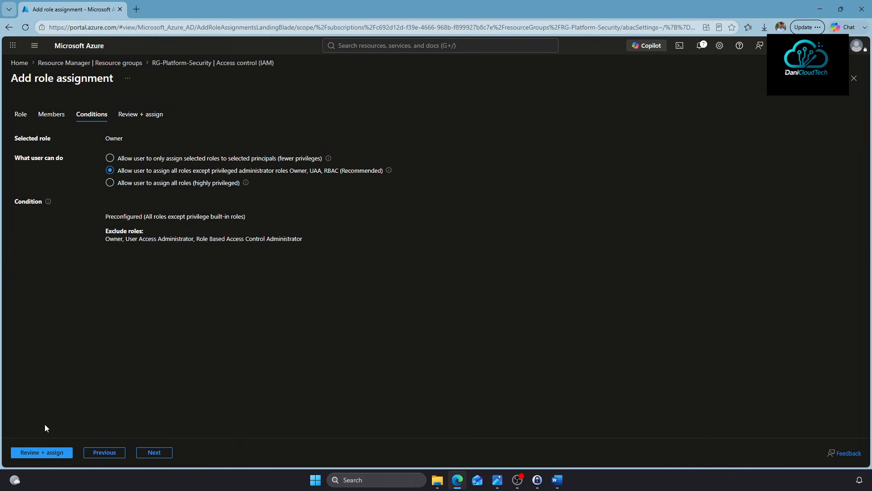
pyautogui.click(58, 452)
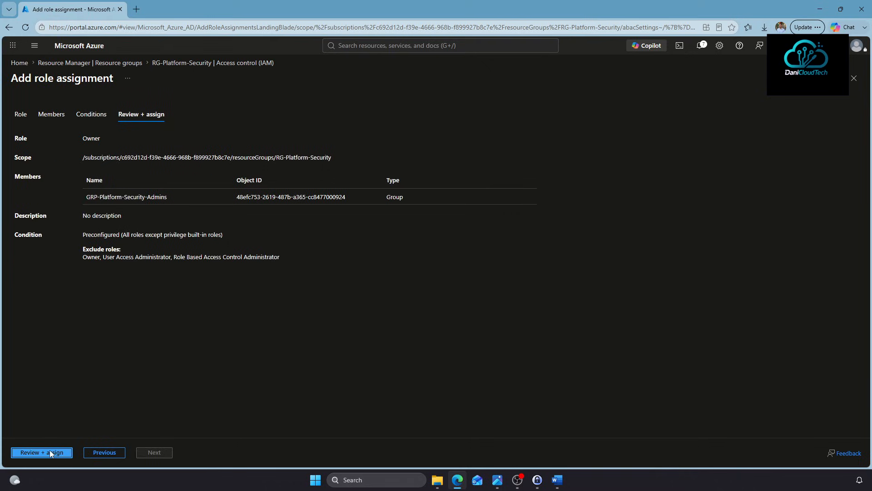
pyautogui.click(50, 452)
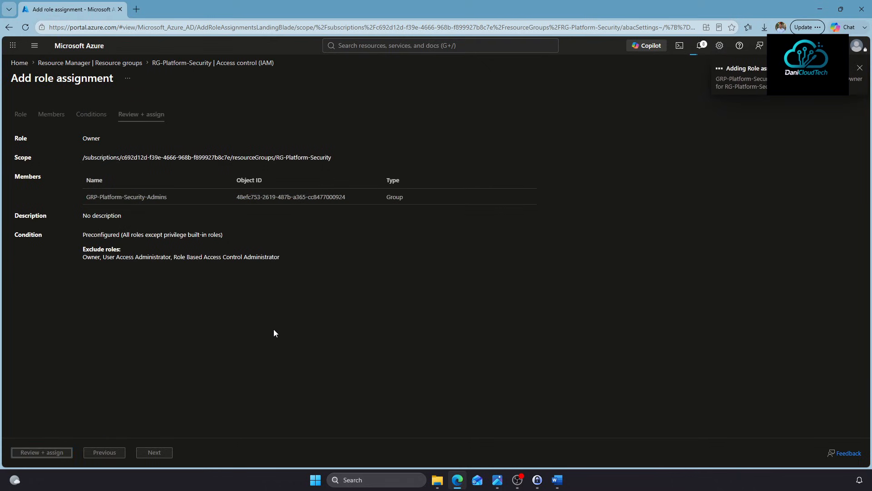
pyautogui.click(184, 277)
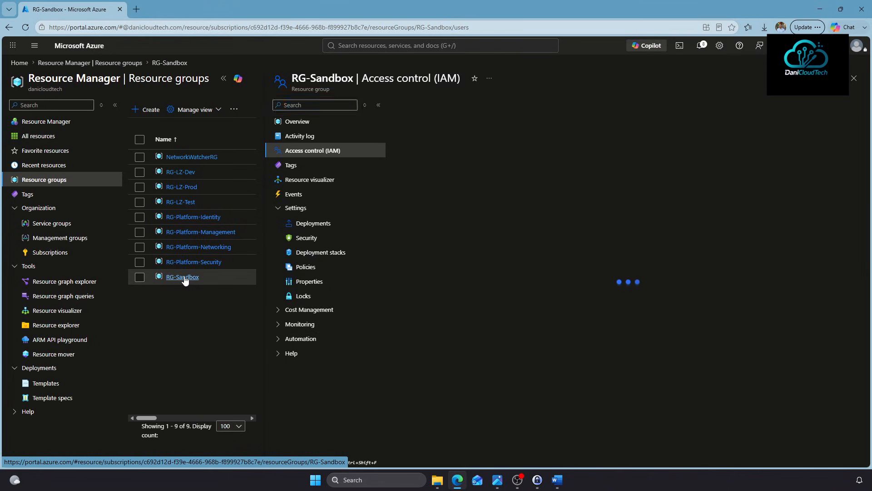
# Add a Contributor role assignment on RG-Sandbox for the GRP-Sandbox-Owners group
pyautogui.click(415, 105)
pyautogui.click(421, 122)
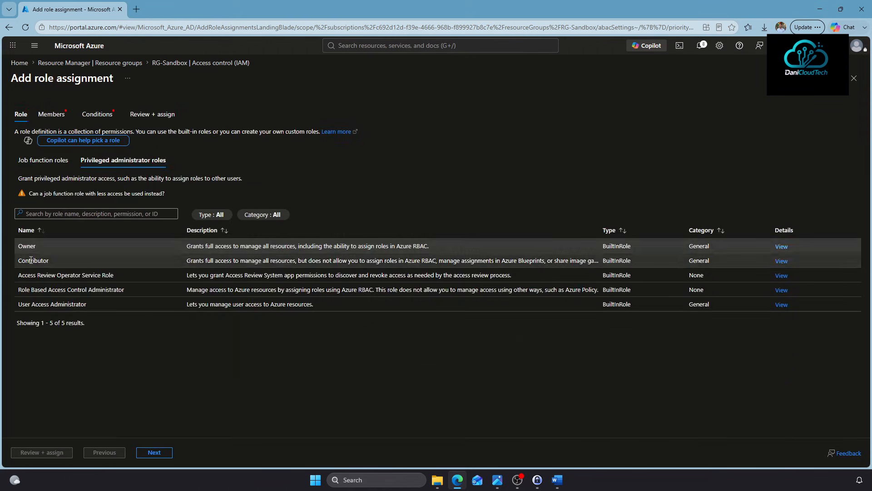
pyautogui.click(30, 259)
pyautogui.click(51, 114)
pyautogui.click(118, 171)
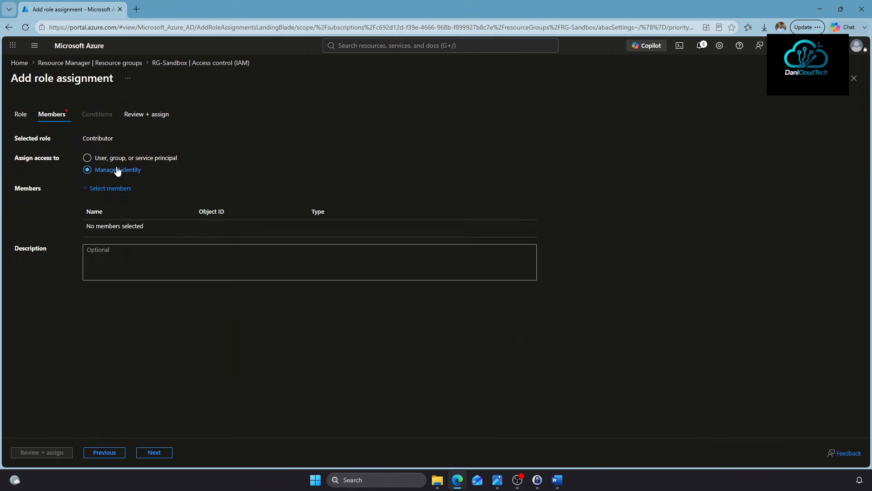
pyautogui.click(119, 157)
pyautogui.click(106, 189)
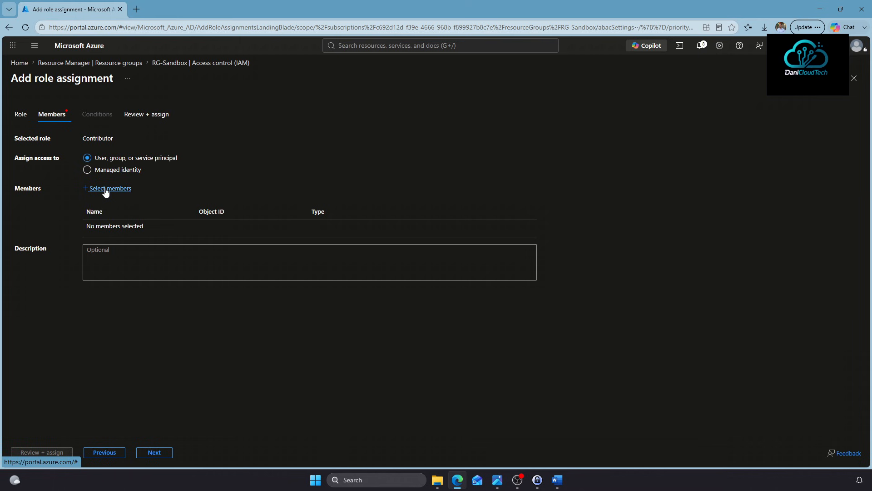
pyautogui.scroll(-3, 726, 191)
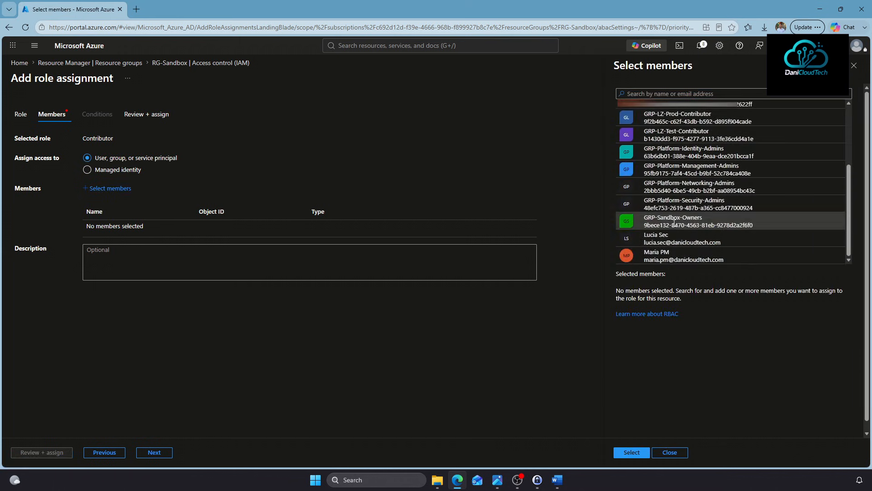
pyautogui.click(681, 221)
pyautogui.click(640, 452)
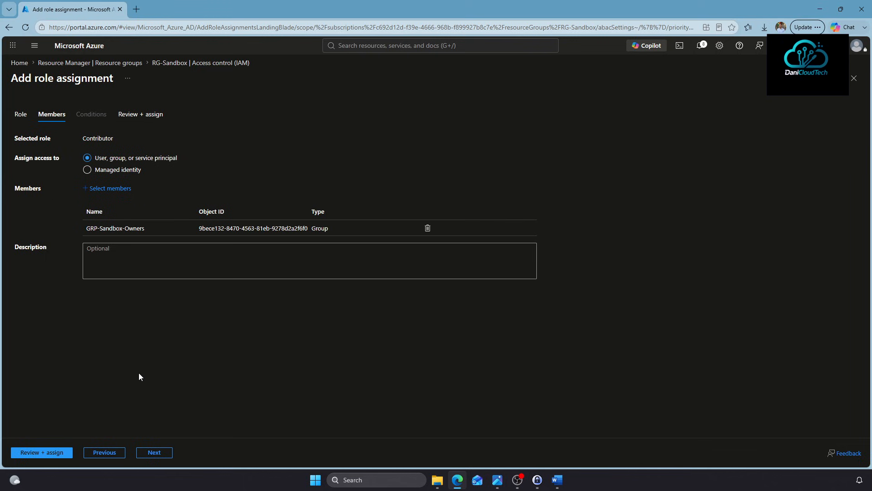
pyautogui.click(165, 453)
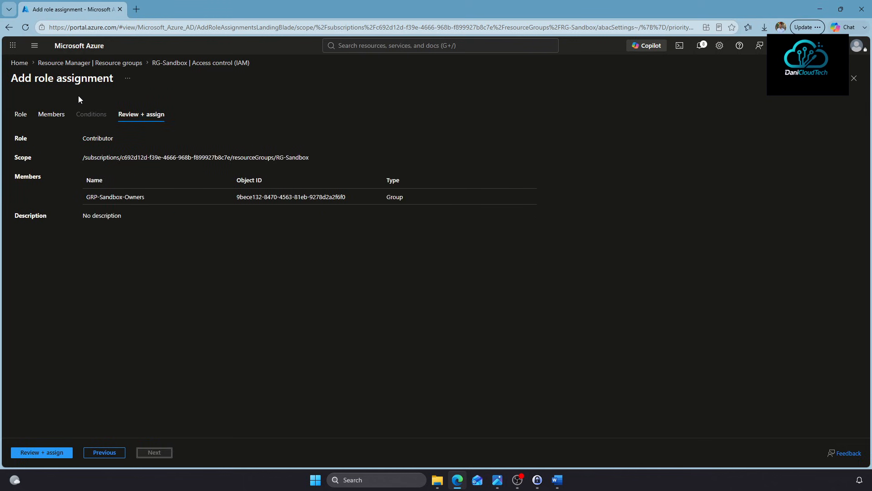
pyautogui.click(47, 453)
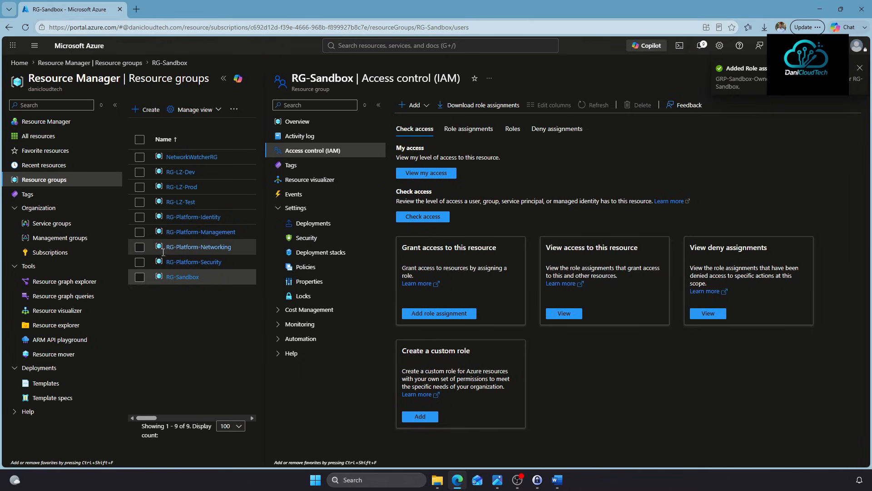
pyautogui.click(181, 233)
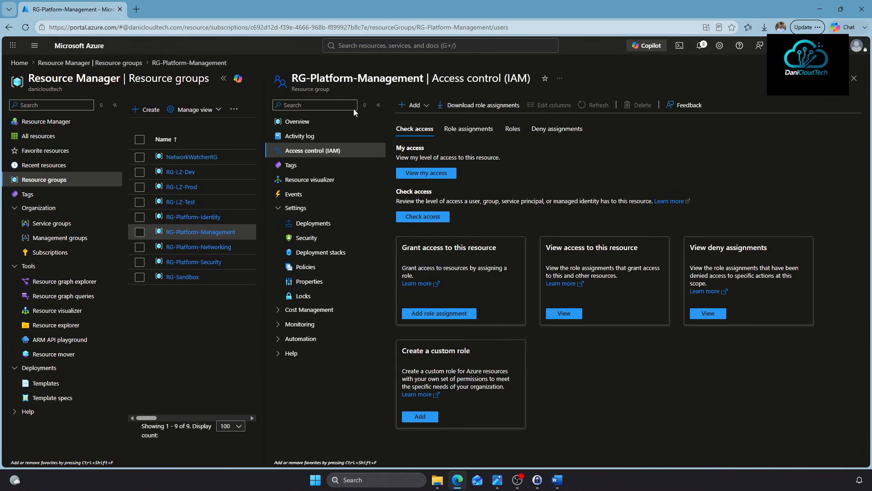
# Review RG-Platform-Management's role assignments in Access control, then return to Home
pyautogui.click(224, 78)
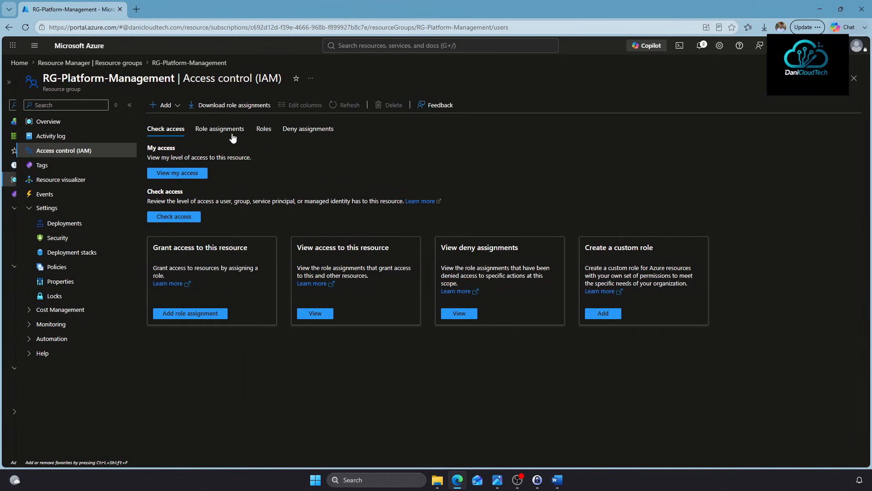
pyautogui.click(165, 105)
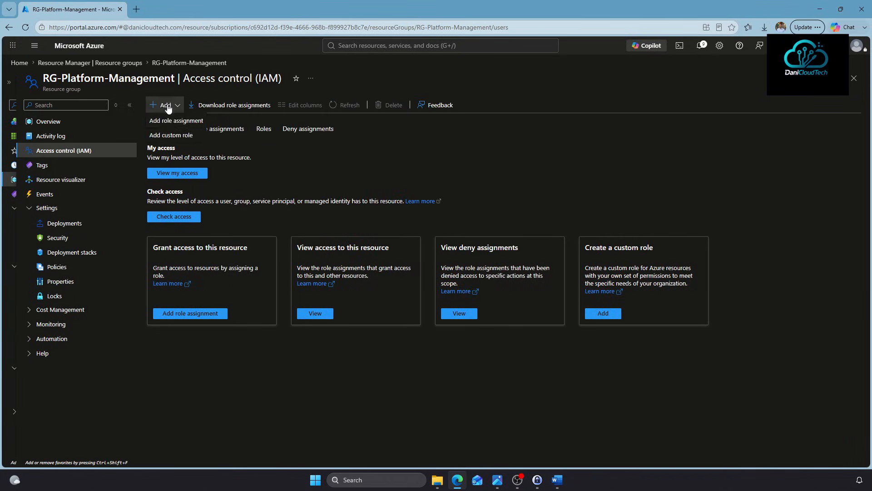
pyautogui.click(450, 141)
pyautogui.click(215, 130)
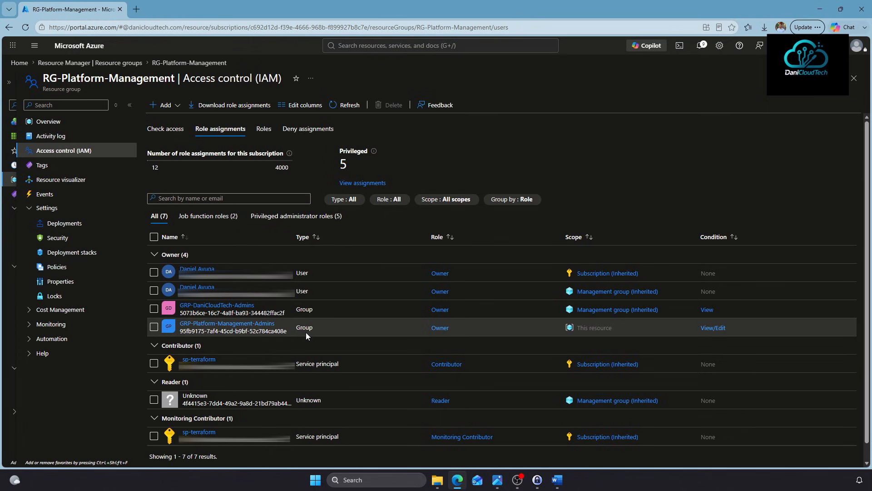
pyautogui.click(22, 64)
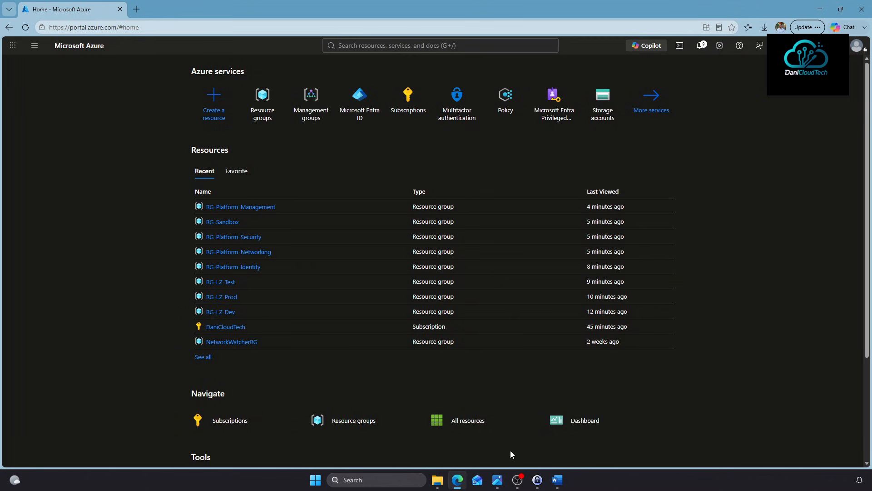
# Open Policy compliance for the DaniCloudTech management group via Management groups
pyautogui.moveTo(498, 413)
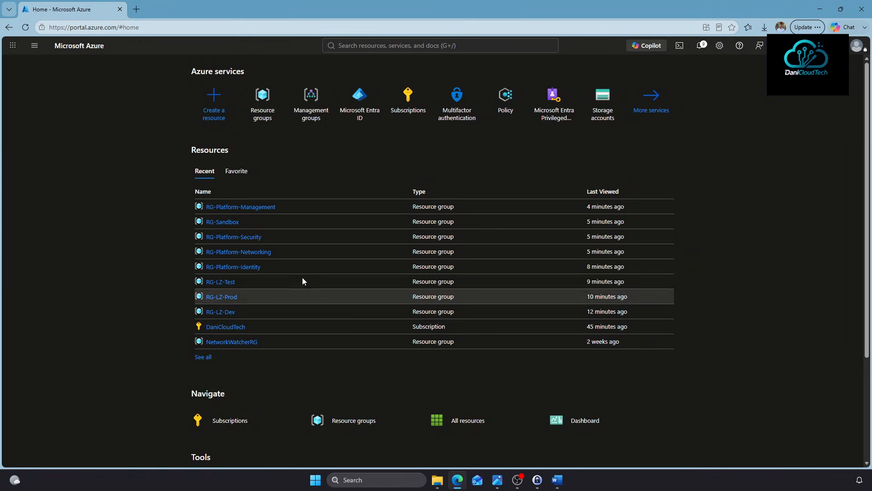
pyautogui.click(318, 96)
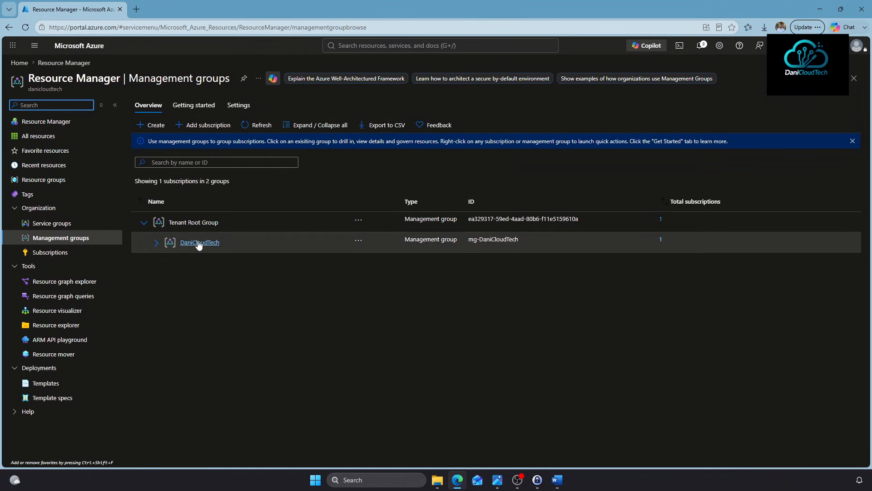
pyautogui.click(199, 243)
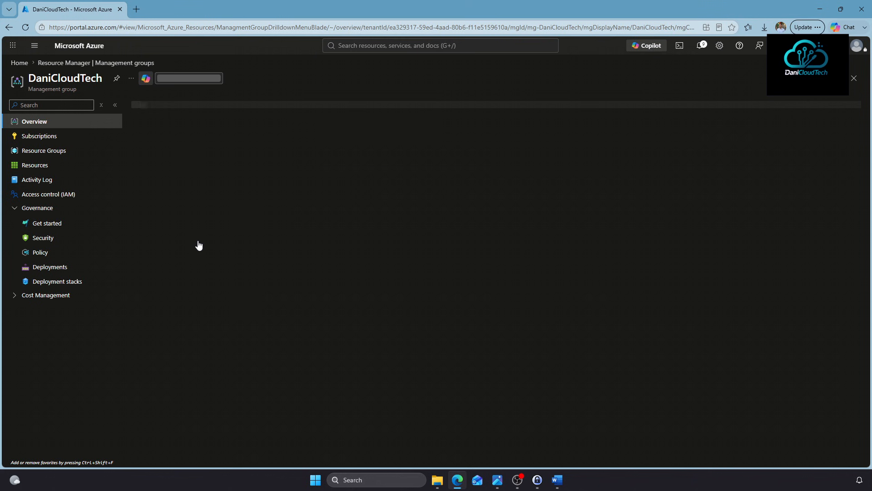
pyautogui.click(40, 254)
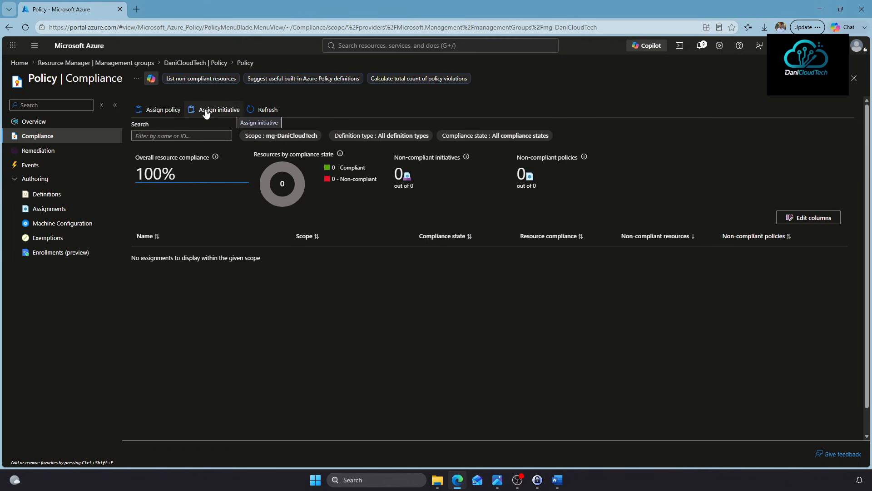
# Start a policy assignment scoped to mg-DaniCloudTech, leaving subscription and resource group unset
pyautogui.click(172, 112)
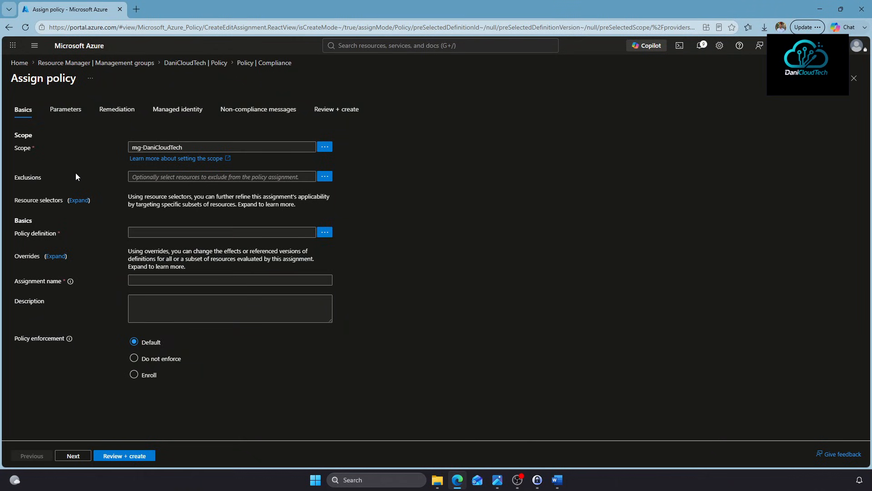
pyautogui.click(325, 176)
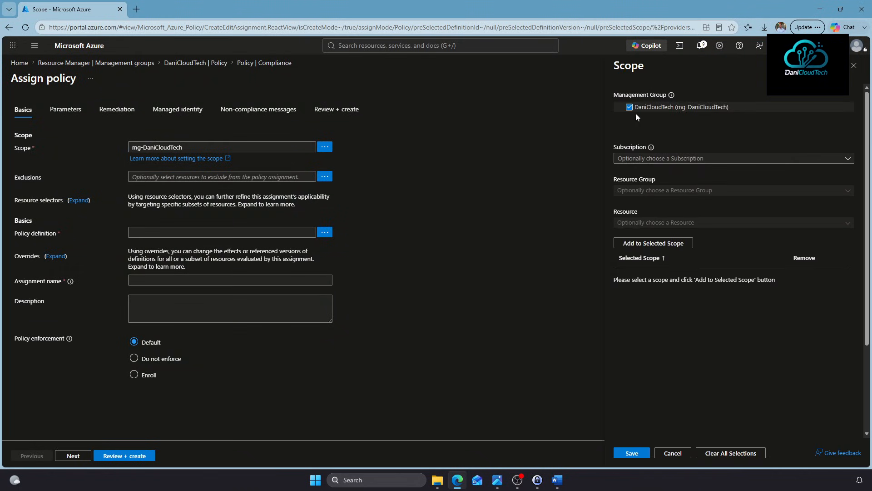
pyautogui.click(656, 159)
pyautogui.click(648, 199)
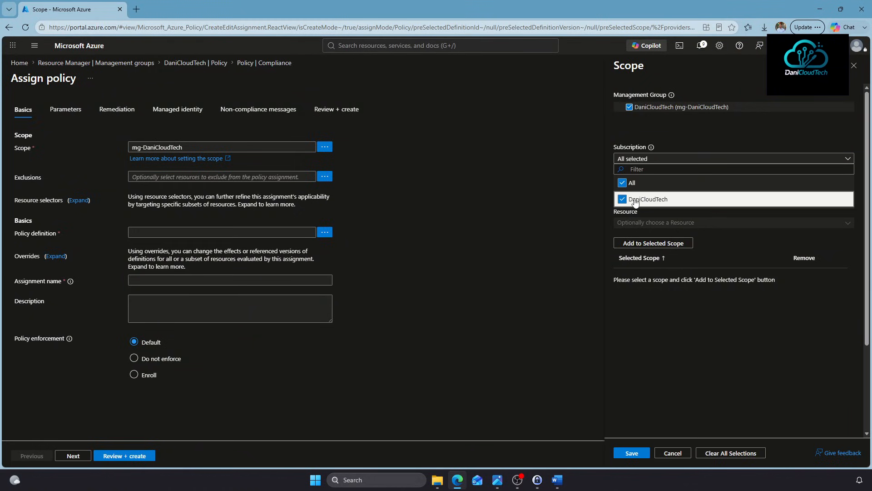
pyautogui.click(716, 127)
pyautogui.click(639, 193)
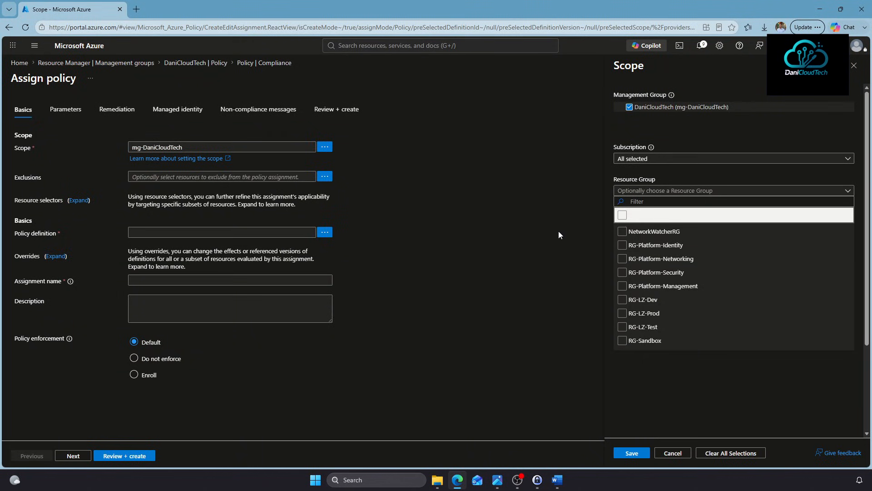
pyautogui.click(671, 195)
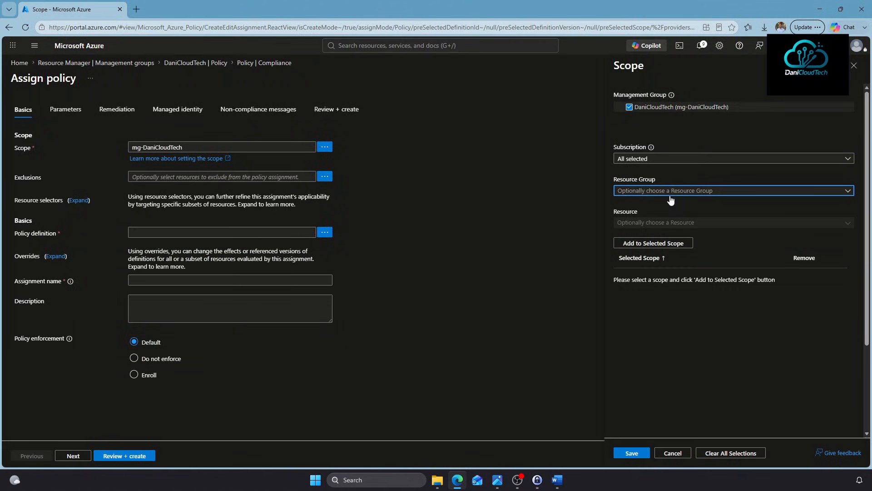
pyautogui.click(640, 223)
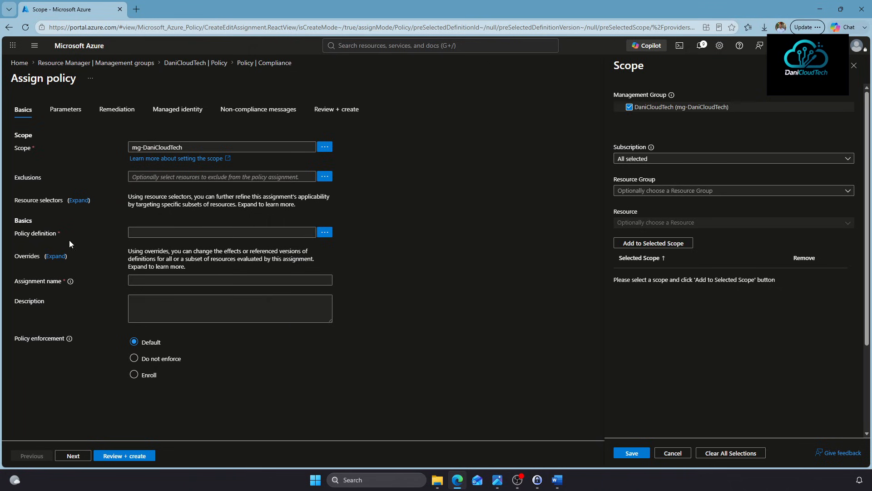
pyautogui.click(673, 453)
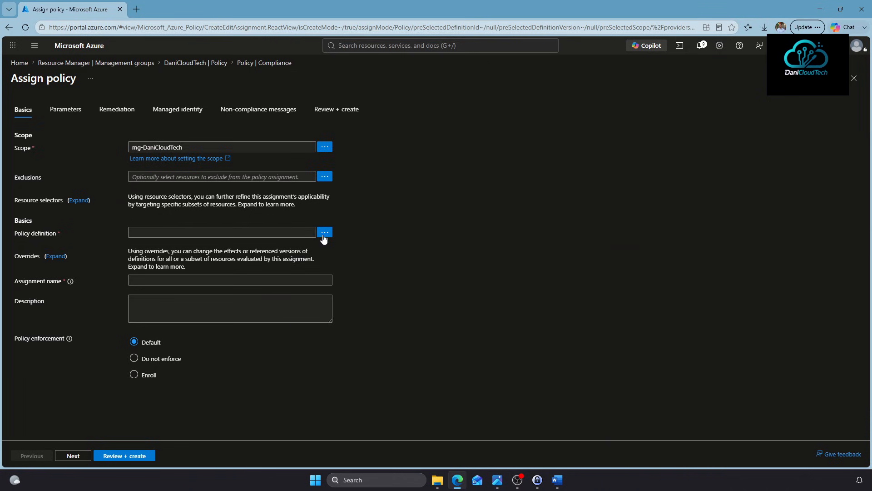
# Search for and select Allowed locations as the policy definition
pyautogui.click(324, 234)
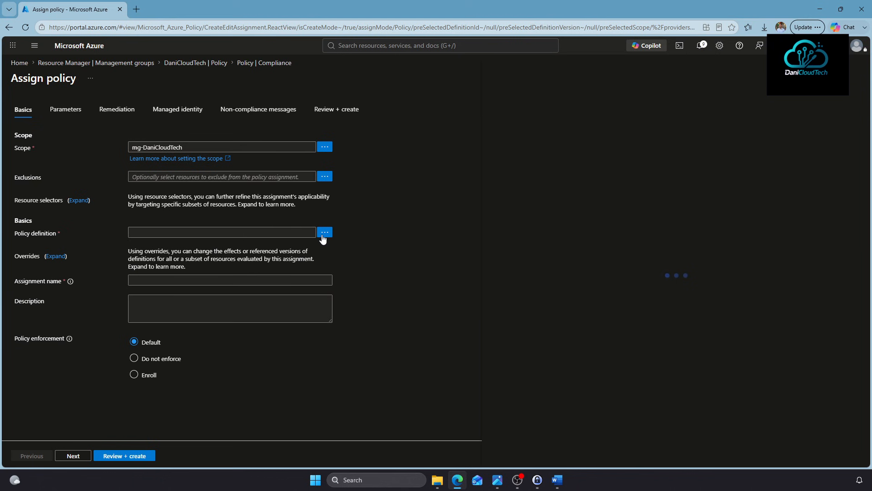
pyautogui.click(539, 92)
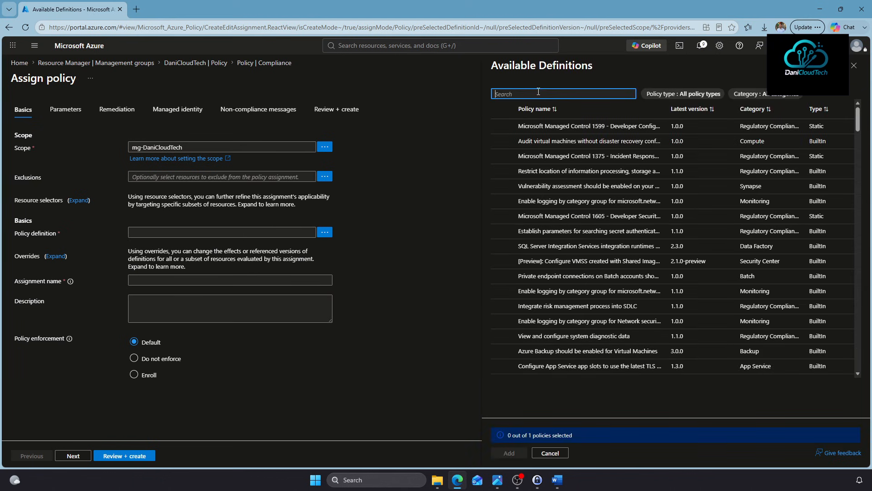
pyautogui.write('allowed locatio')
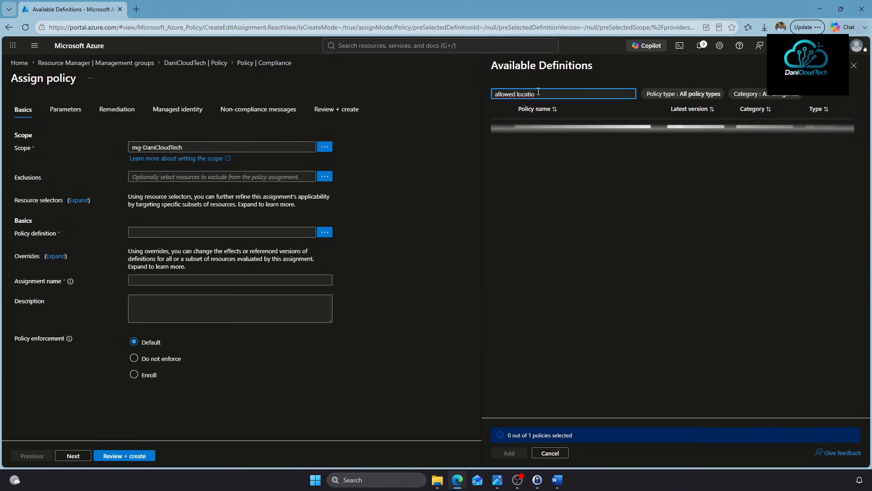
pyautogui.click(539, 141)
pyautogui.click(514, 453)
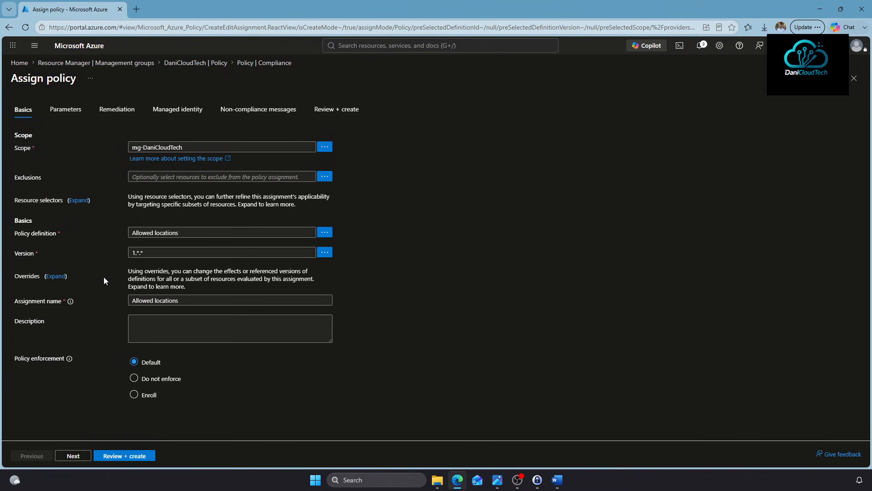
# Rename the assignment to 'Allowed locations_Spain Central'
pyautogui.click(262, 301)
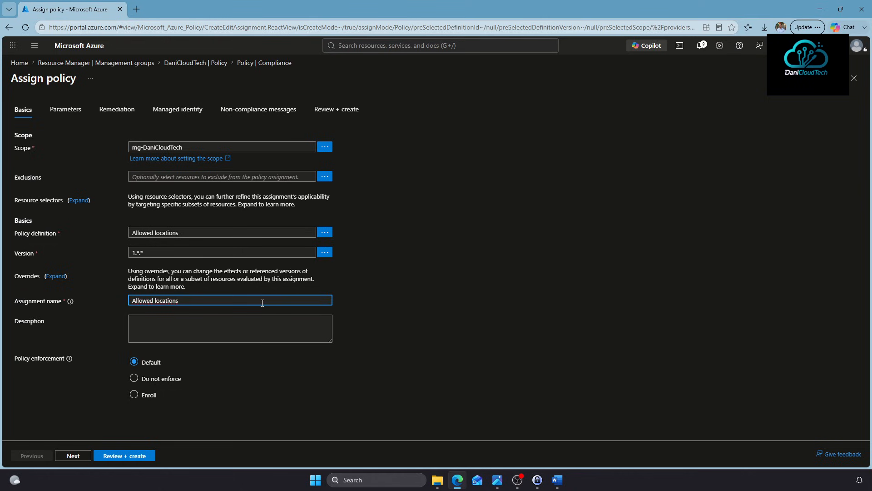
pyautogui.write('_Spain Central')
pyautogui.click(19, 359)
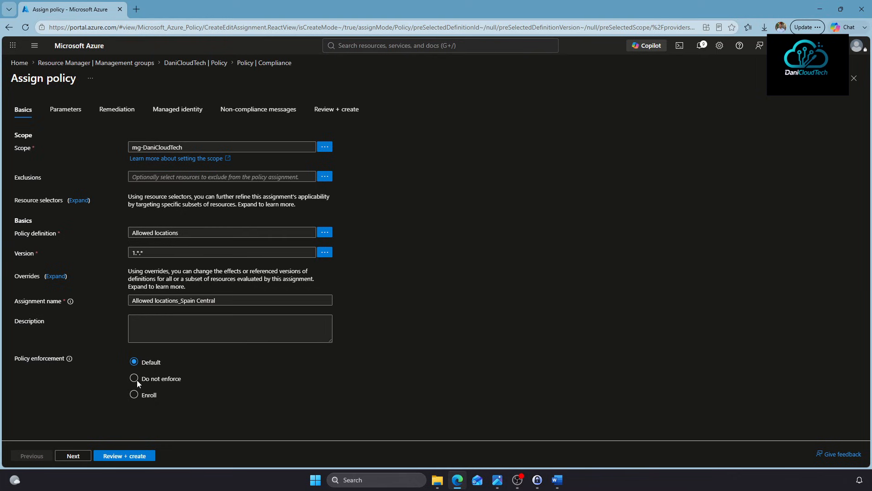
# Set Allowed locations to Spain Central, keeping the Effect at Deny
pyautogui.click(72, 455)
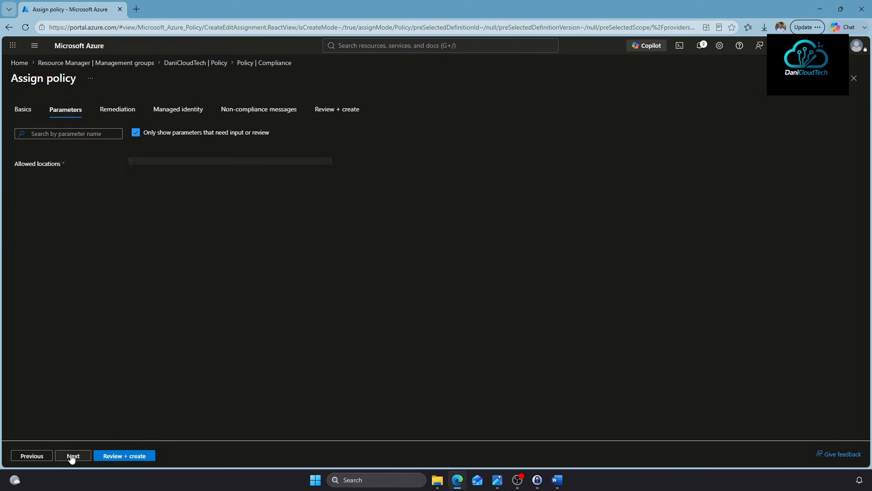
pyautogui.click(136, 134)
pyautogui.click(150, 184)
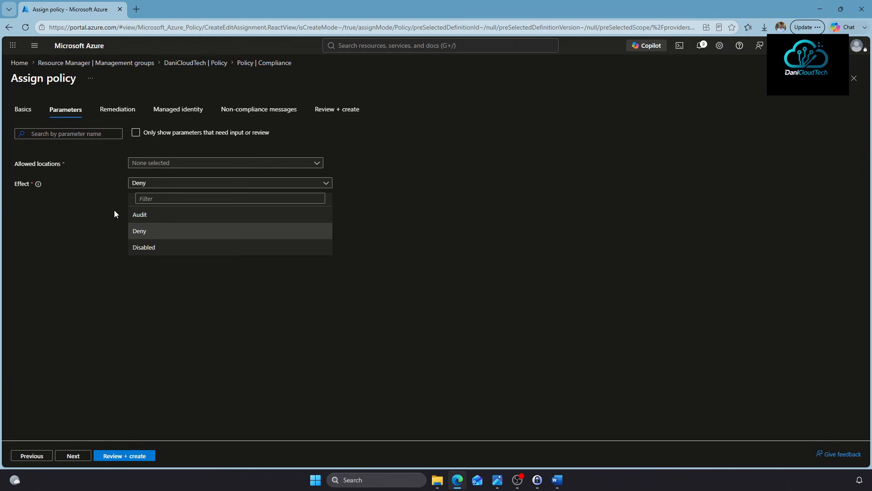
pyautogui.click(136, 231)
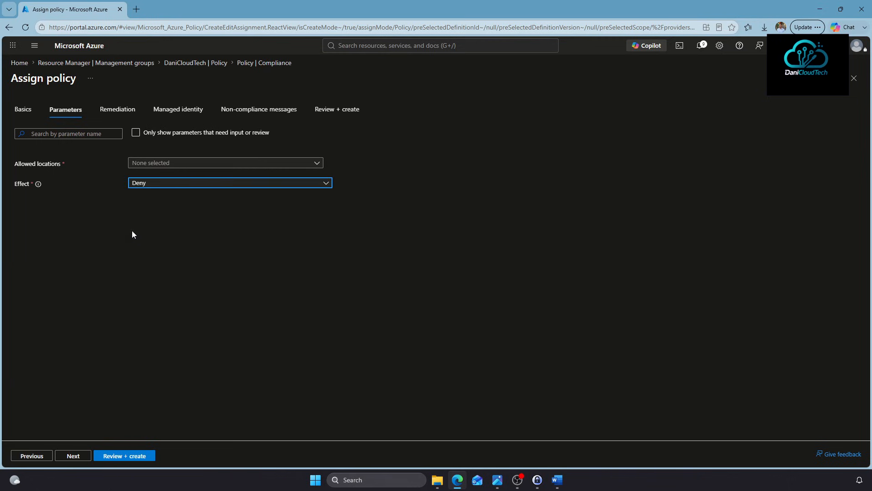
pyautogui.click(152, 168)
pyautogui.scroll(-5, 394, 375)
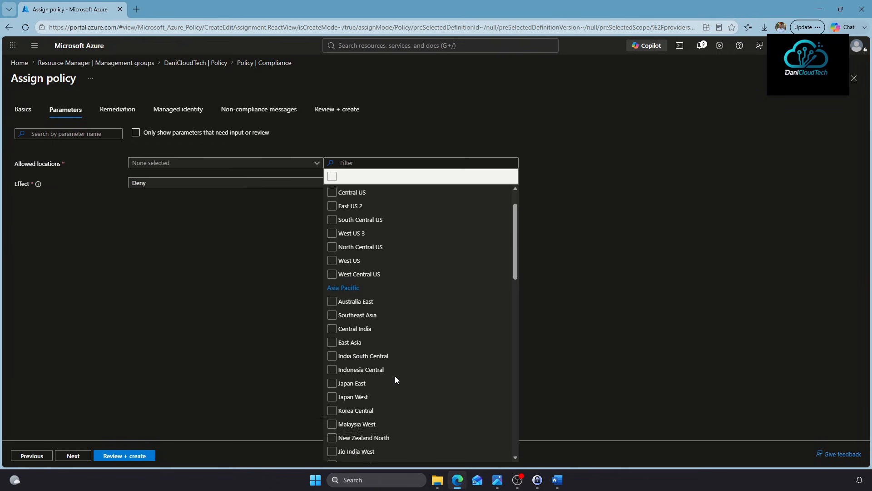
pyautogui.scroll(-4, 394, 375)
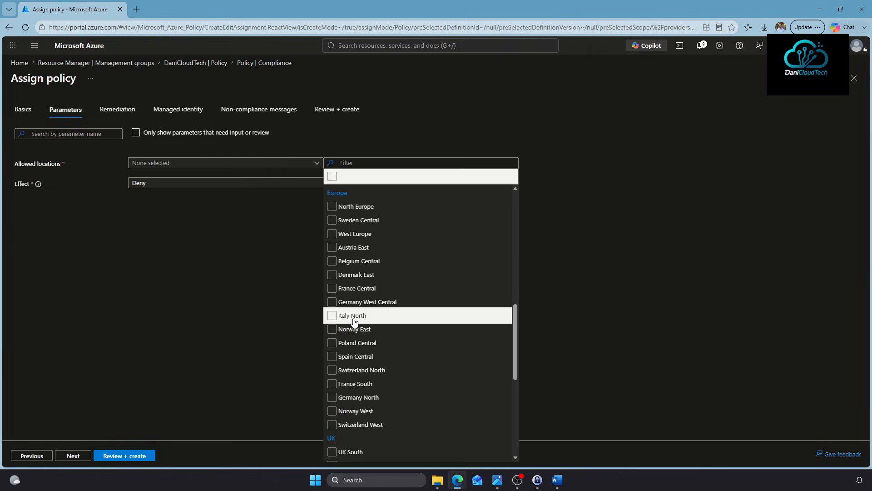
pyautogui.click(356, 356)
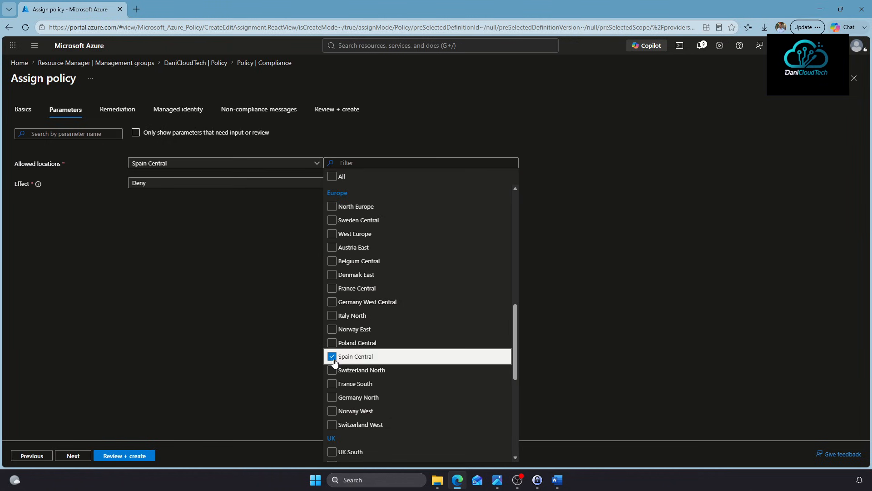
pyautogui.click(250, 384)
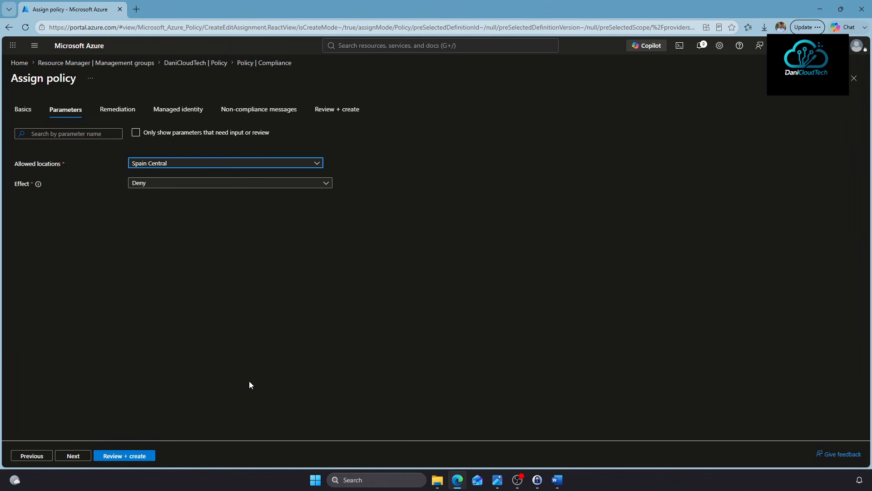
pyautogui.click(72, 455)
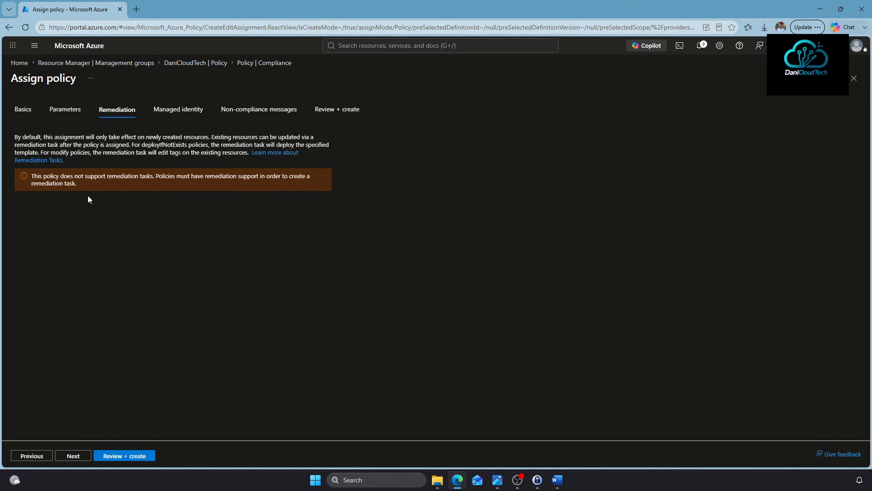
# Pass the remediation and managed identity settings, leaving their defaults
pyautogui.moveTo(35, 178); pyautogui.dragTo(150, 176)
pyautogui.click(155, 196)
pyautogui.click(72, 456)
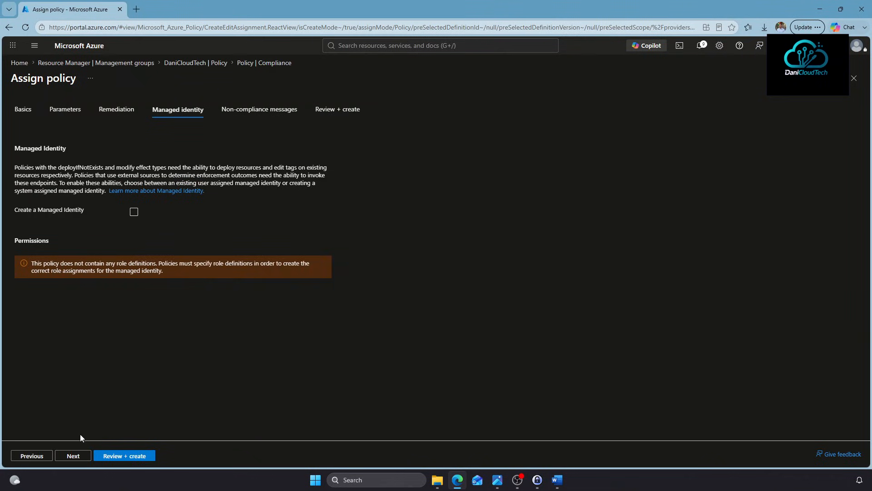
pyautogui.click(73, 455)
# Add non-compliance message 'La localización seleccionada no está permitida' and create the assignment
pyautogui.click(199, 167)
pyautogui.write('La localizac')
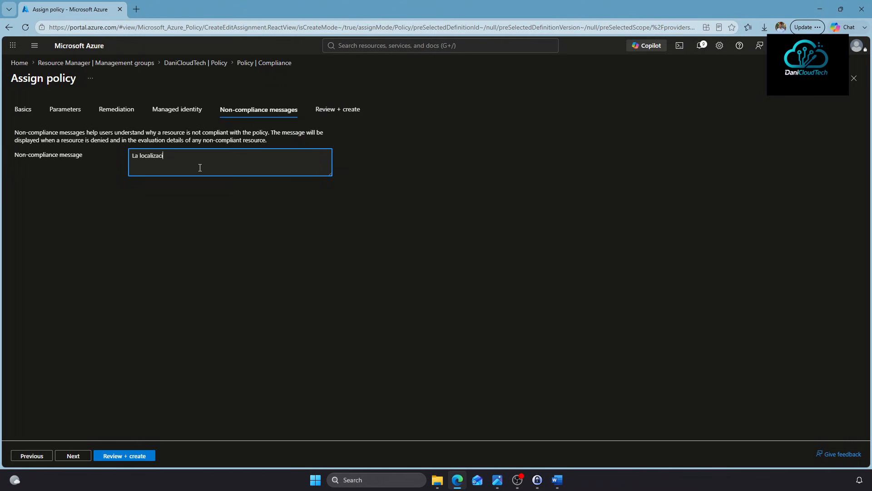
pyautogui.write('ion seleccionada no está permitida')
pyautogui.press('BackSpace')
pyautogui.write('ó')
pyautogui.click(124, 456)
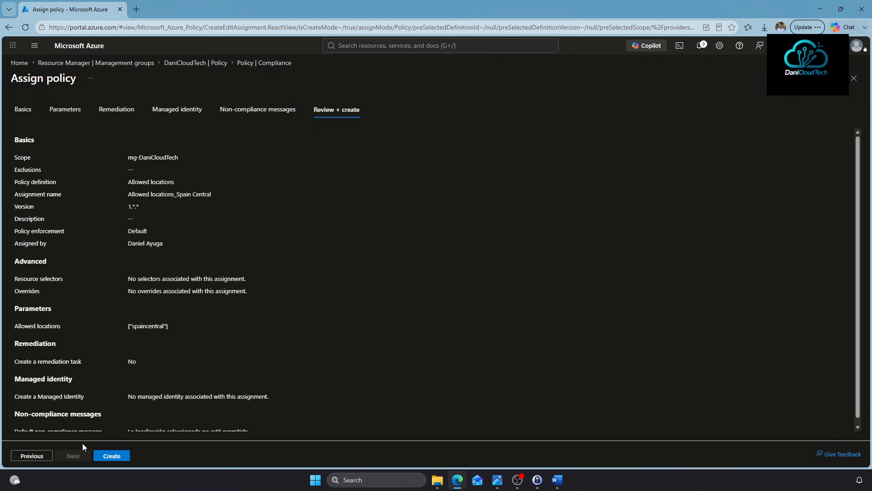
pyautogui.click(112, 456)
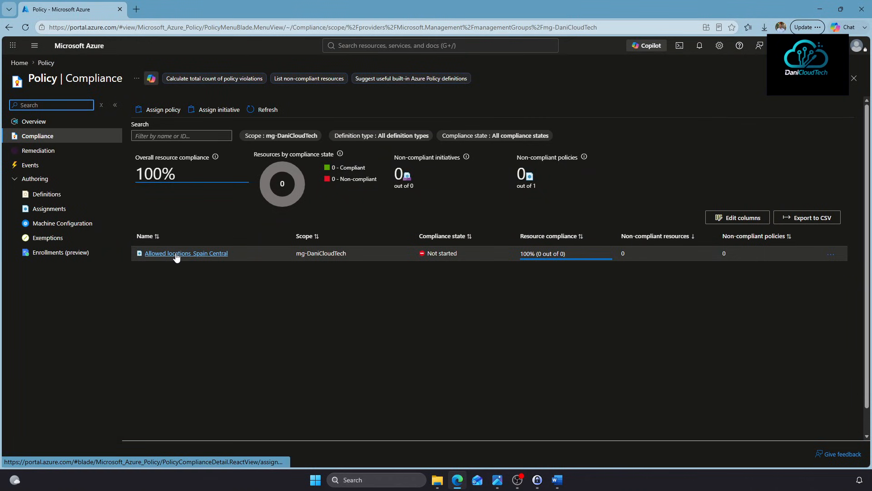
# Edit the assignment to also allow North Europe and East US
pyautogui.click(177, 254)
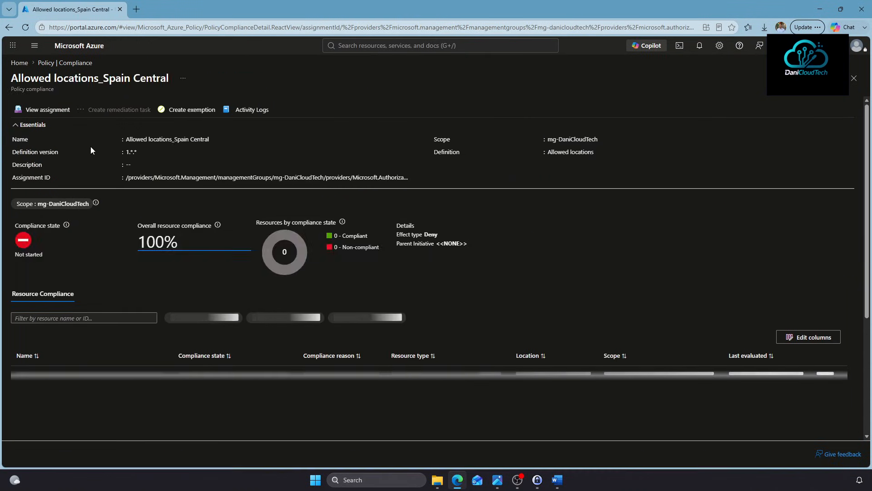
pyautogui.click(51, 111)
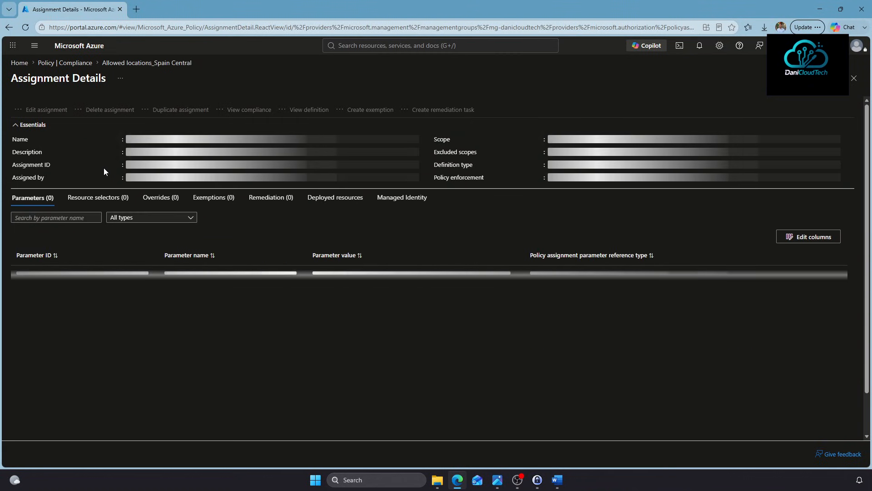
pyautogui.click(50, 111)
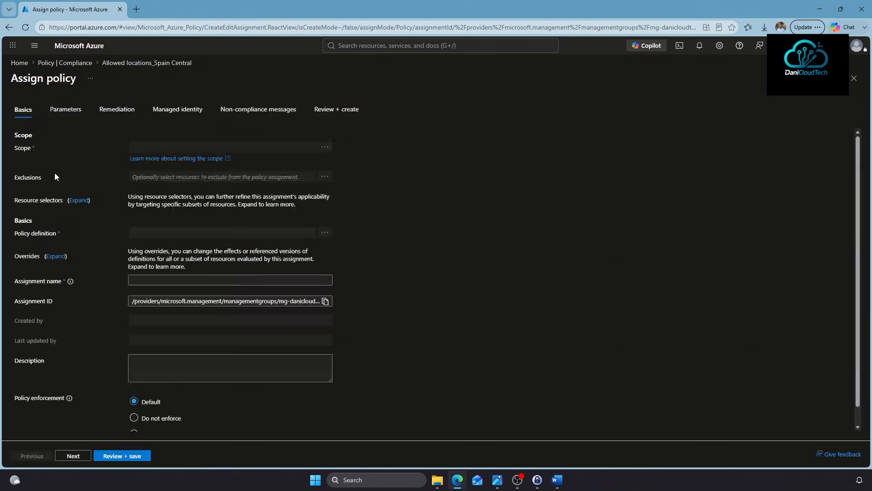
pyautogui.click(63, 110)
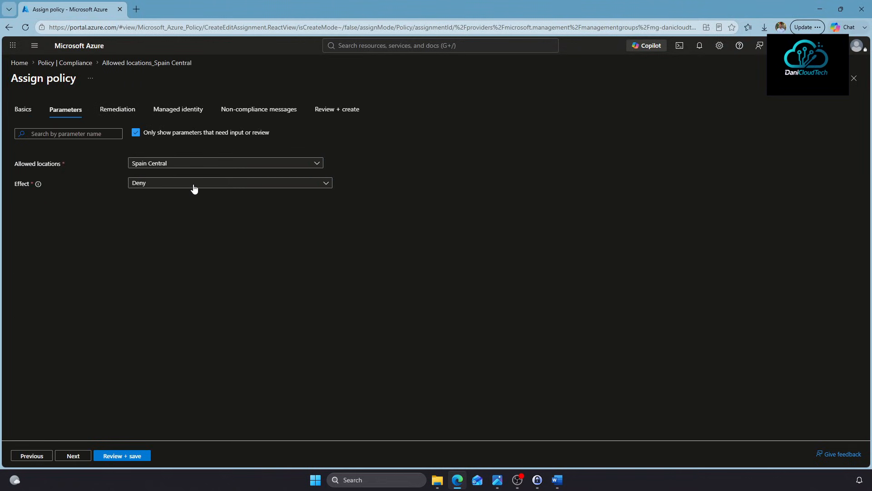
pyautogui.click(214, 164)
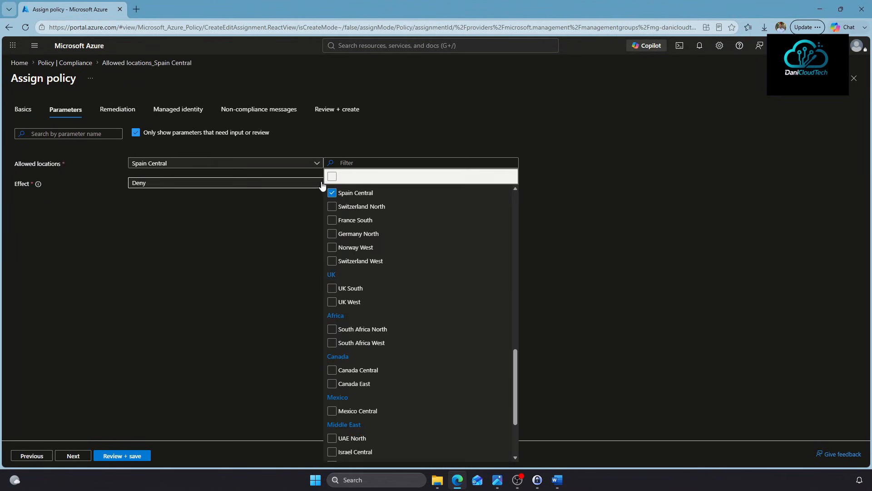
pyautogui.scroll(1, 370, 299)
pyautogui.scroll(3, 370, 299)
pyautogui.click(364, 224)
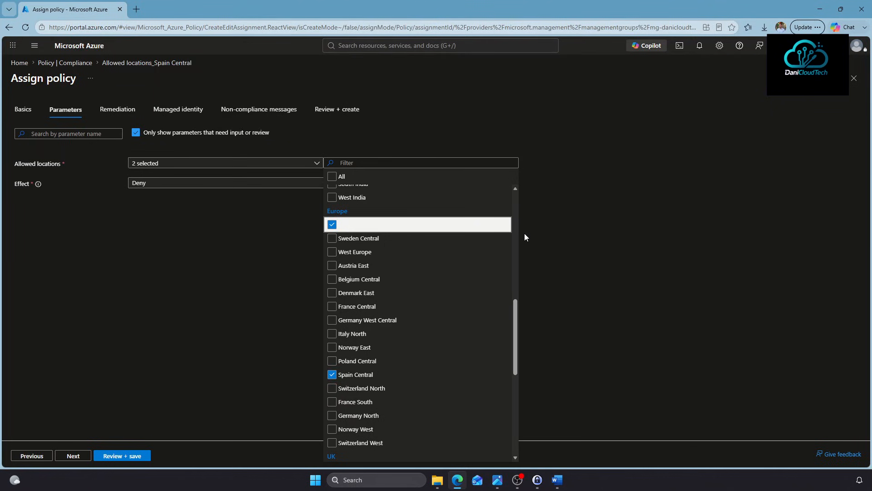
pyautogui.scroll(5, 434, 373)
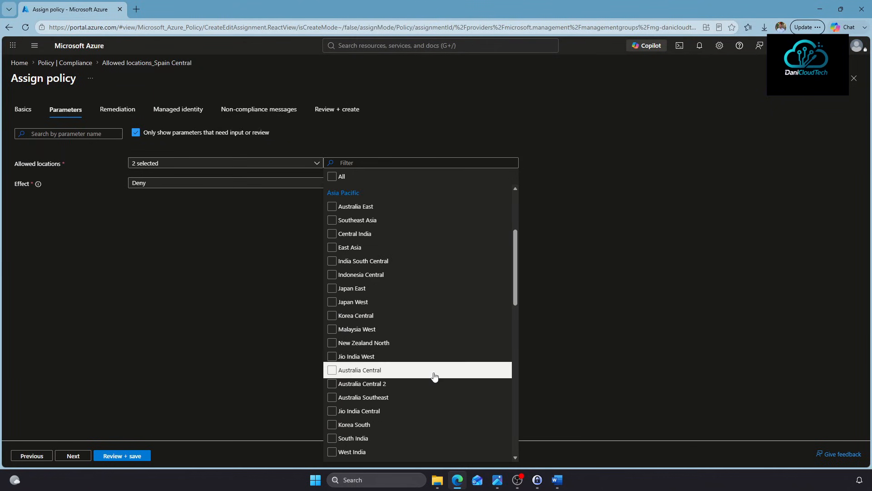
pyautogui.scroll(3, 434, 376)
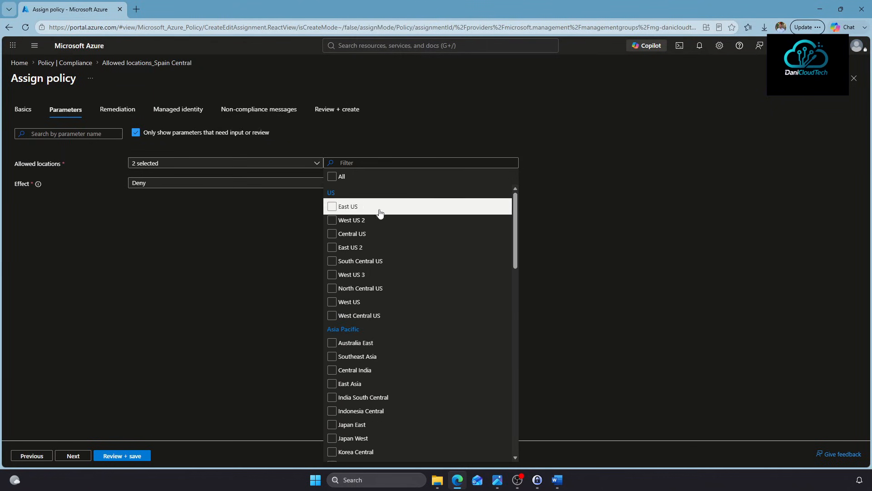
pyautogui.click(334, 208)
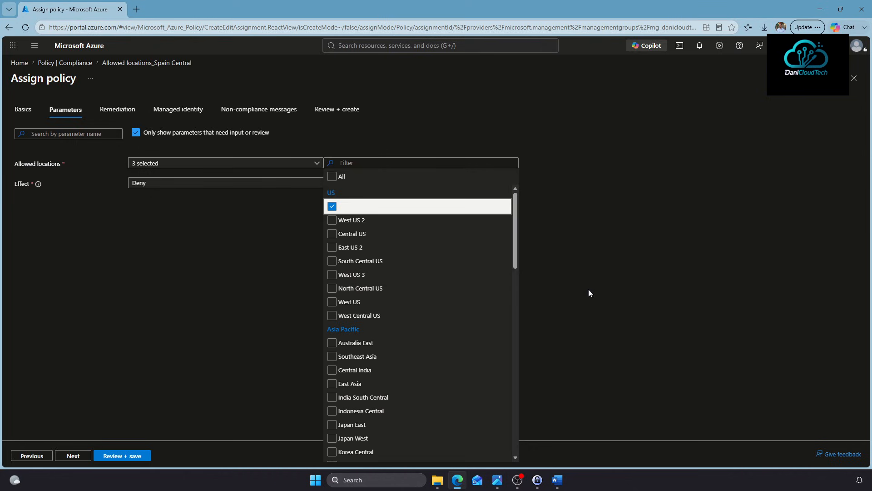
pyautogui.click(242, 396)
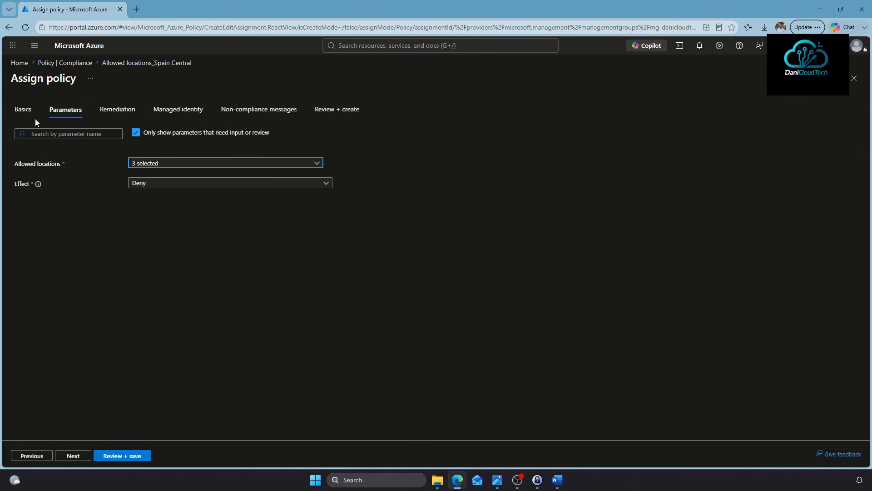
# Rename the assignment to 'Allowed locations' and save the changes
pyautogui.click(23, 110)
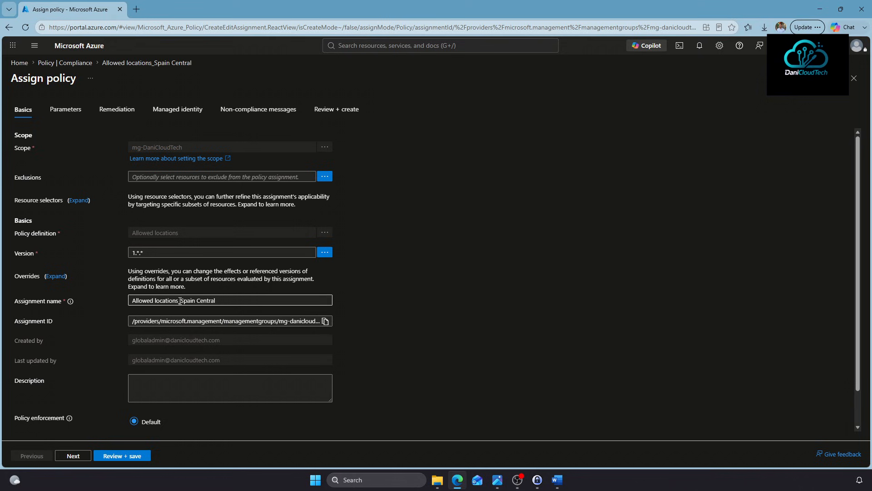
pyautogui.moveTo(180, 301); pyautogui.dragTo(237, 301)
pyautogui.press('BackSpace')
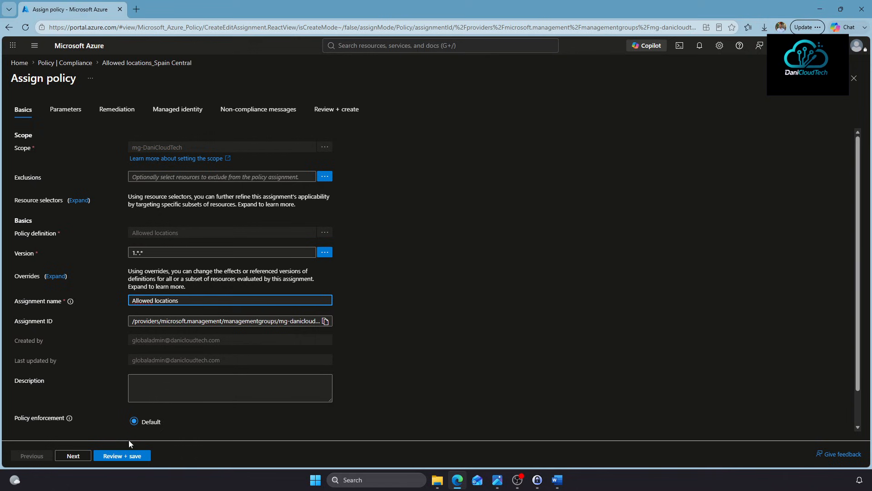
pyautogui.click(130, 456)
pyautogui.click(114, 454)
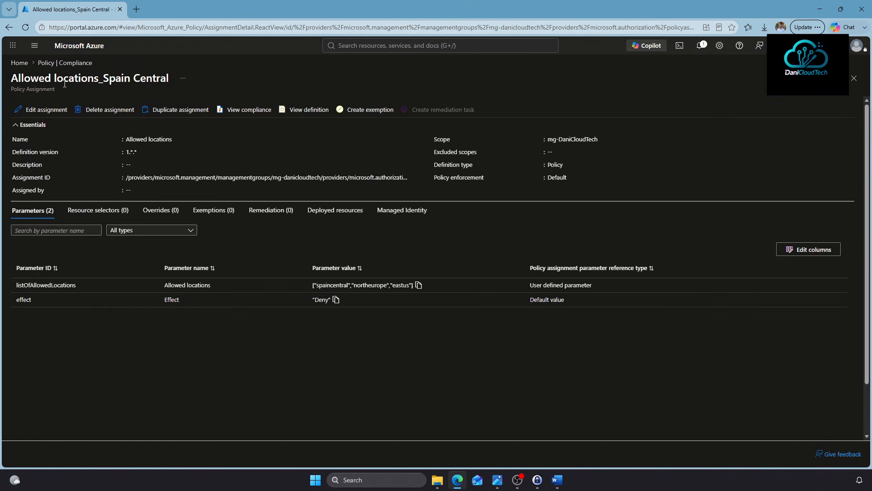
pyautogui.click(76, 63)
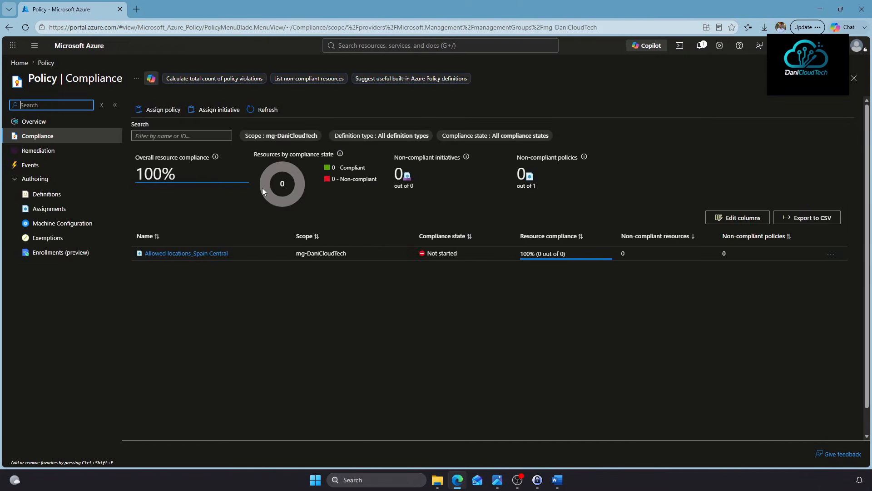
# Start a new policy assignment using the Synapse workspace auditing-to-Log Analytics definition, searched as 'to log analytics'
pyautogui.click(26, 29)
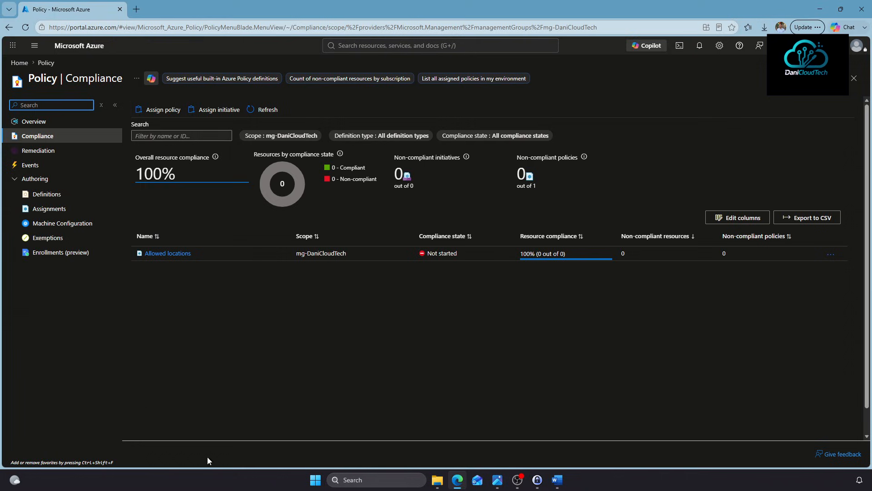
pyautogui.click(156, 110)
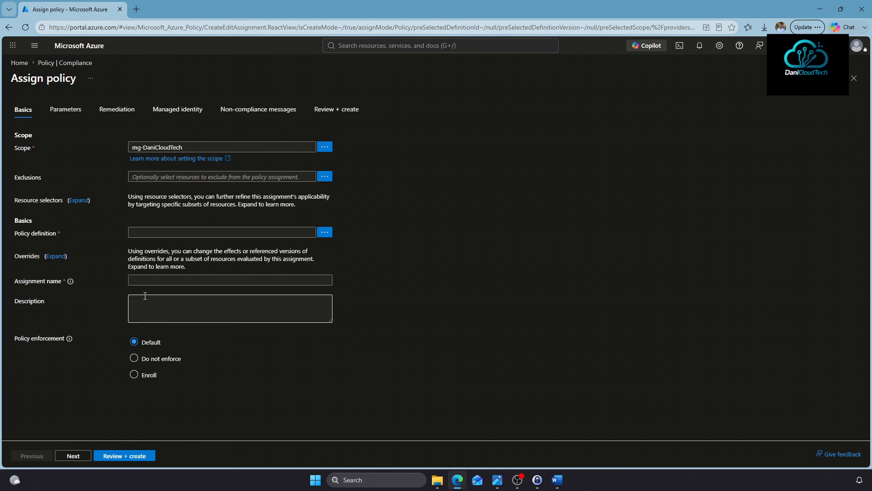
pyautogui.click(324, 233)
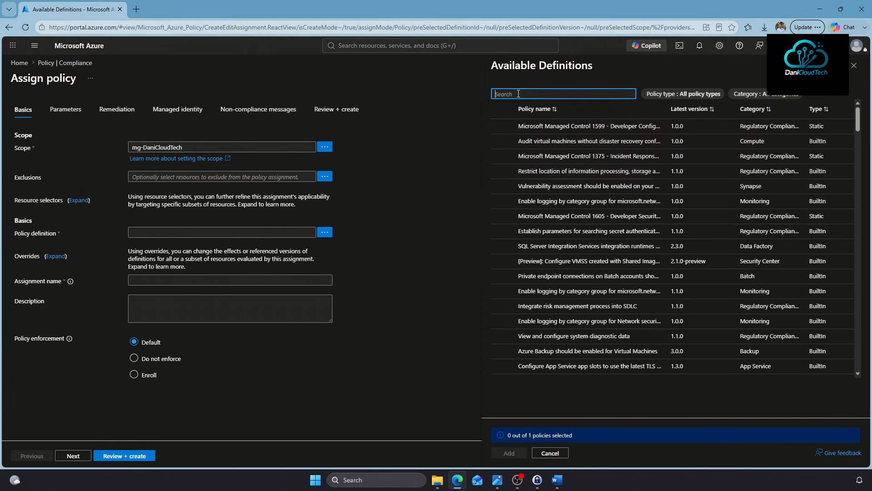
pyautogui.write('to log analytics')
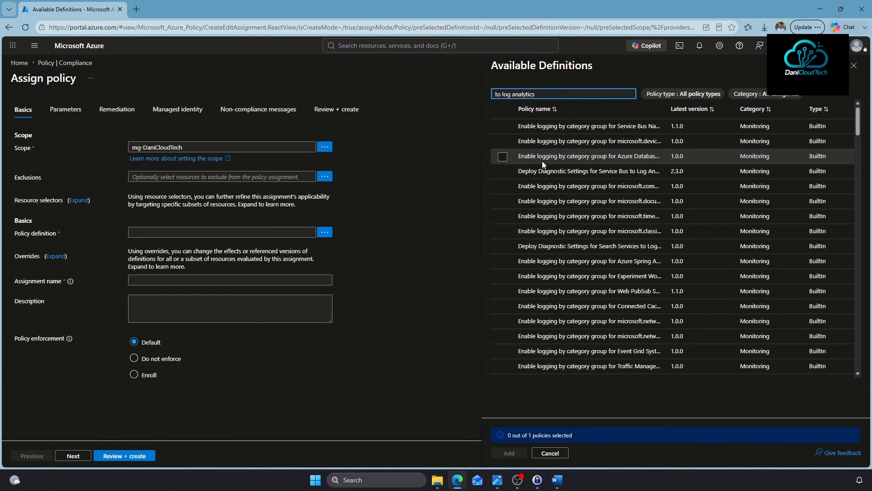
pyautogui.moveTo(663, 109); pyautogui.dragTo(802, 109)
pyautogui.scroll(-10, 618, 301)
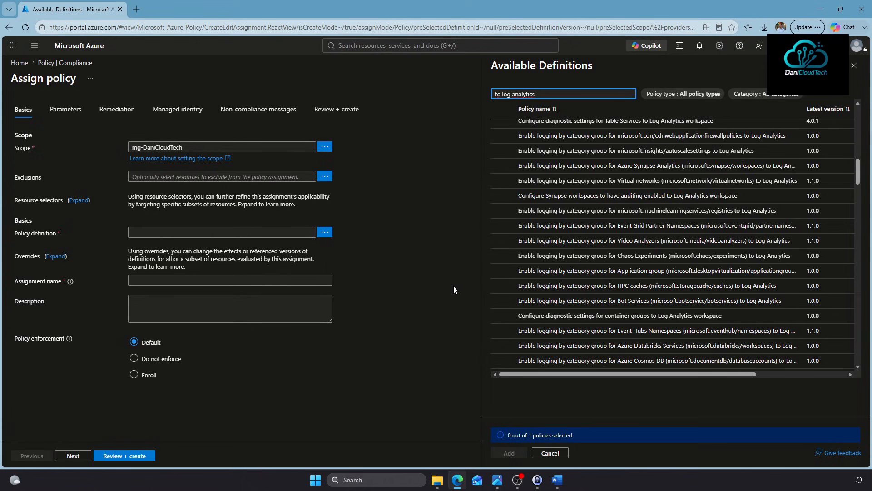
pyautogui.click(503, 195)
pyautogui.click(508, 453)
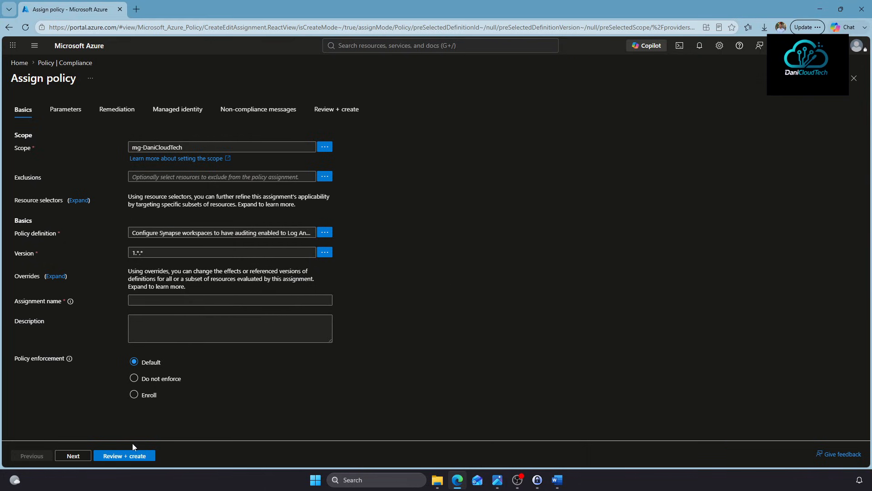
# Choose the DaniCloudTech subscription for the Log Analytics Workspace ID parameter
pyautogui.click(69, 456)
pyautogui.moveTo(12, 165); pyautogui.dragTo(88, 169)
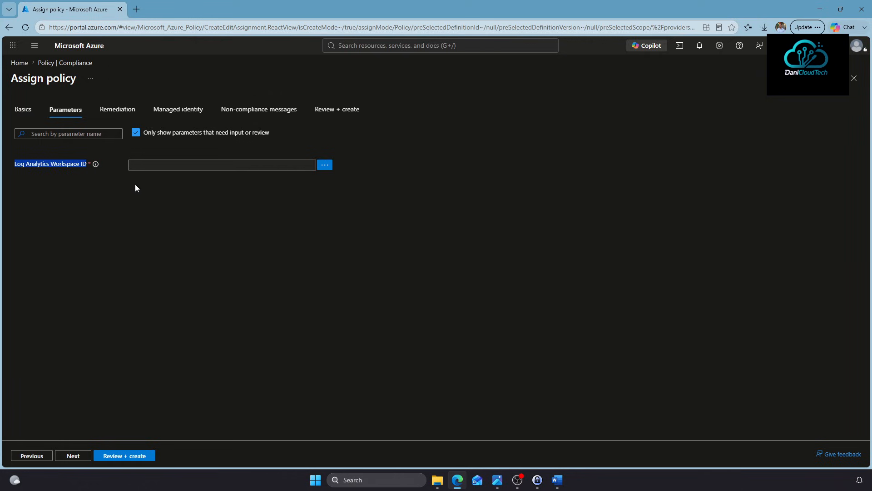
pyautogui.click(325, 166)
pyautogui.click(527, 106)
pyautogui.click(532, 159)
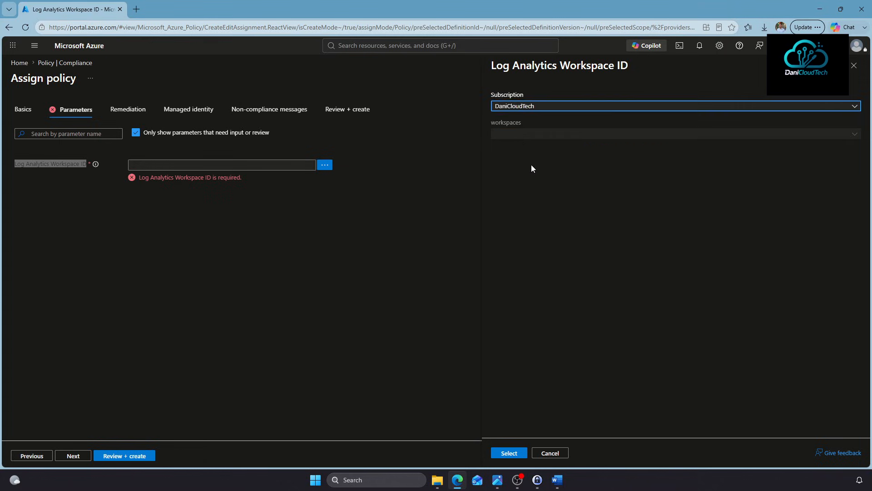
pyautogui.click(514, 131)
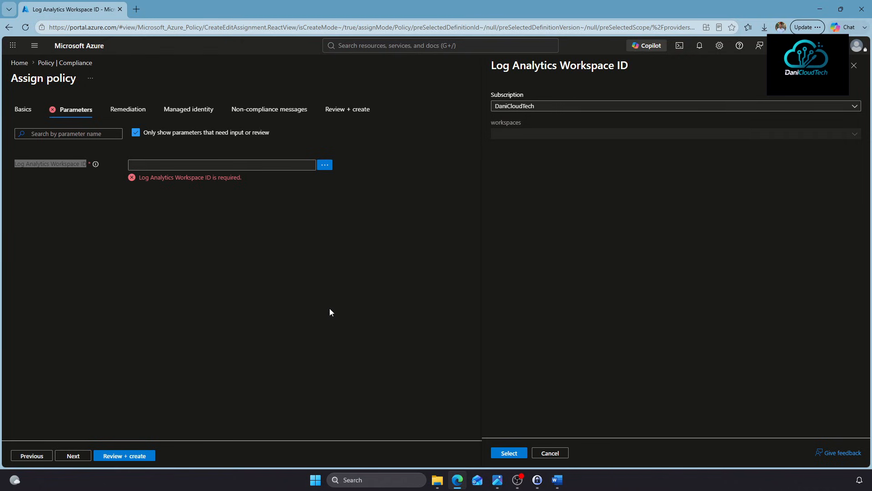
# Cancel the Log Analytics workspace picker and leave the unfinished assignment for Policy | Compliance
pyautogui.click(551, 452)
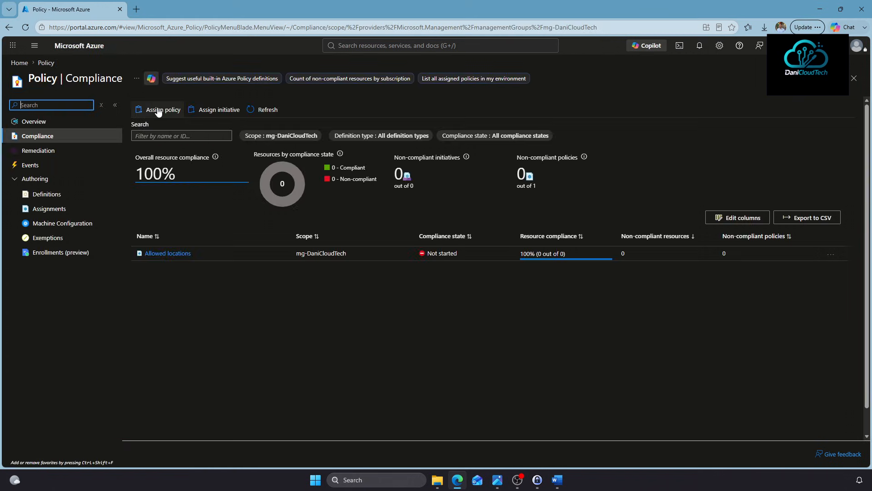
# Start a policy assignment using 'Protect passwords with encryption', found by searching 'Encryption'
pyautogui.click(157, 110)
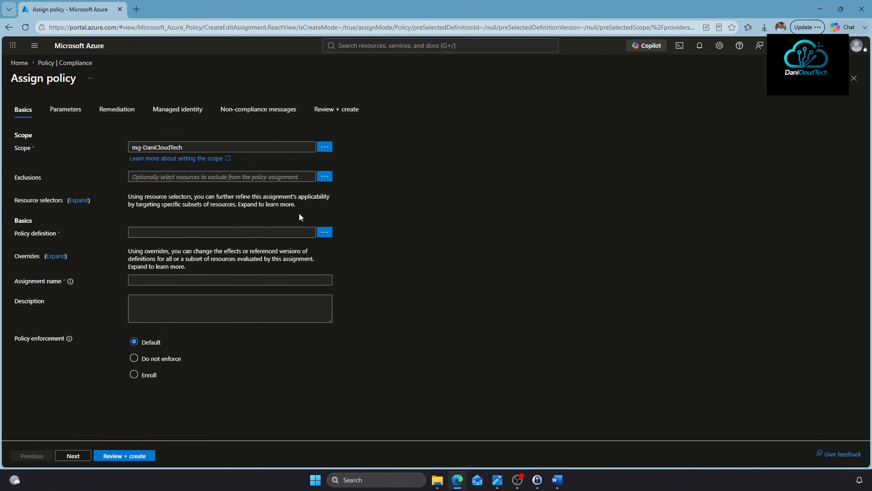
pyautogui.click(324, 233)
pyautogui.click(564, 94)
pyautogui.write('Encryption')
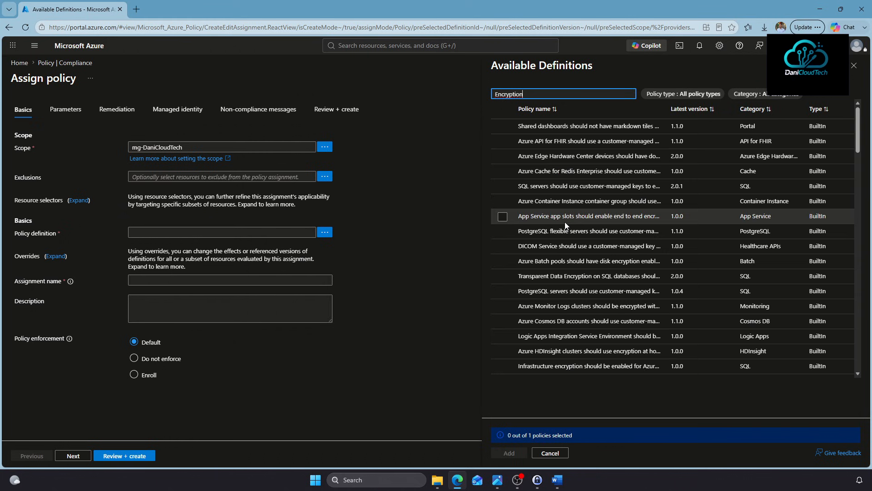
pyautogui.scroll(-10, 617, 275)
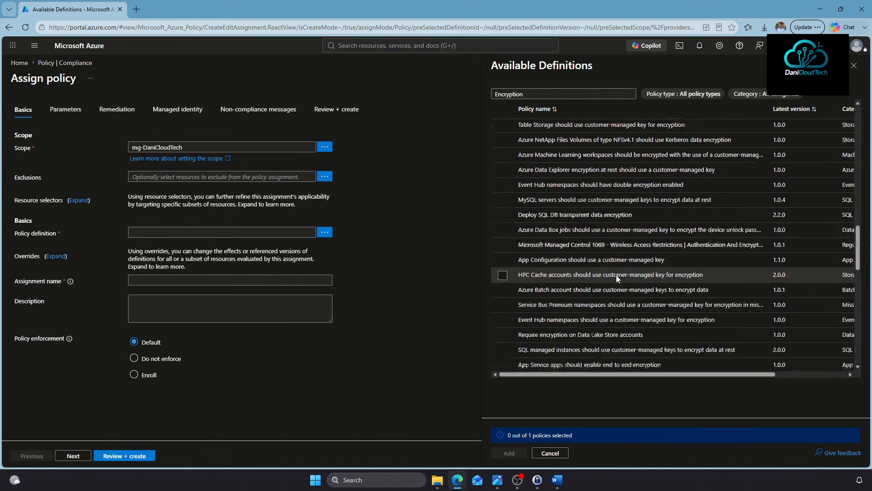
pyautogui.scroll(-5, 613, 268)
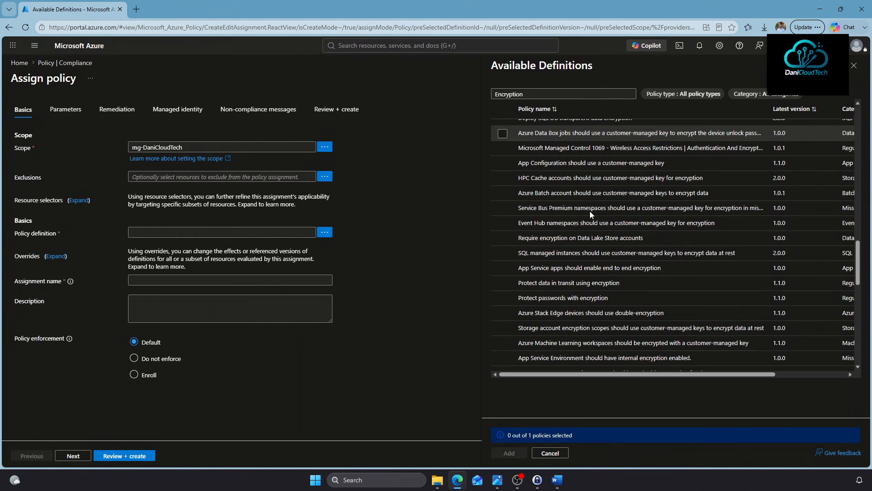
pyautogui.click(564, 299)
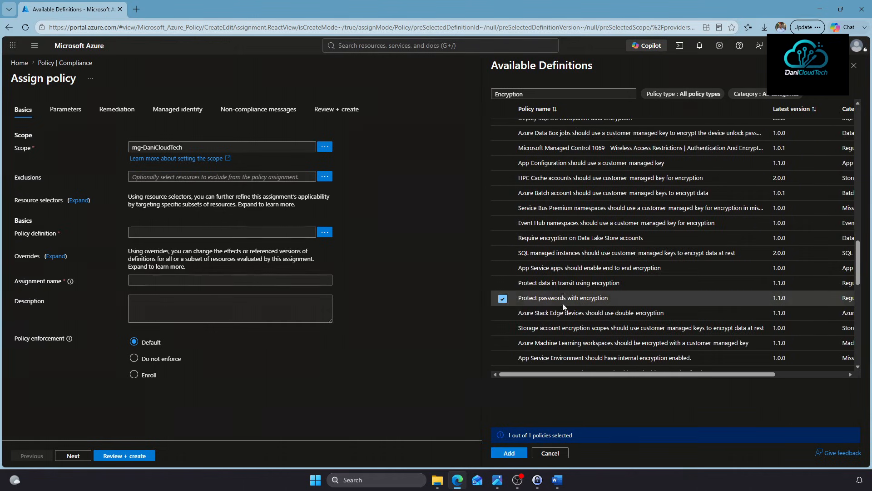
pyautogui.click(501, 455)
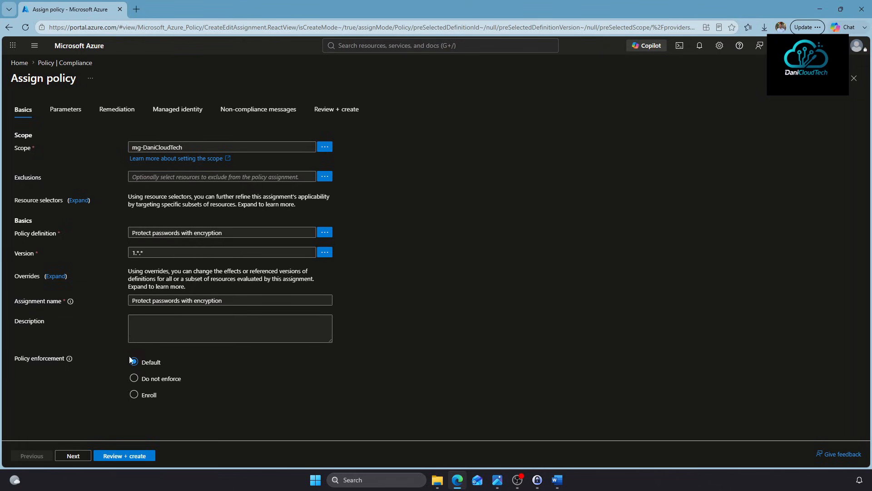
# Show all parameters, keep the Effect at Manual, and advance to the non-compliance message
pyautogui.click(83, 456)
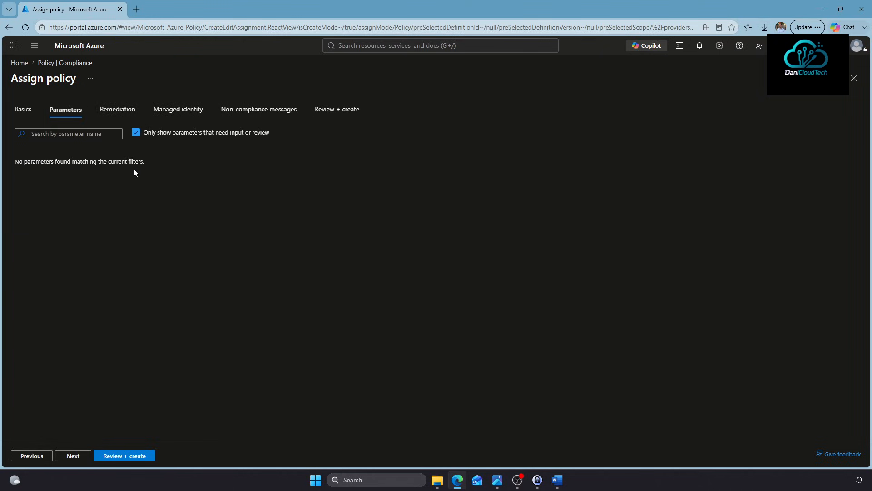
pyautogui.click(135, 133)
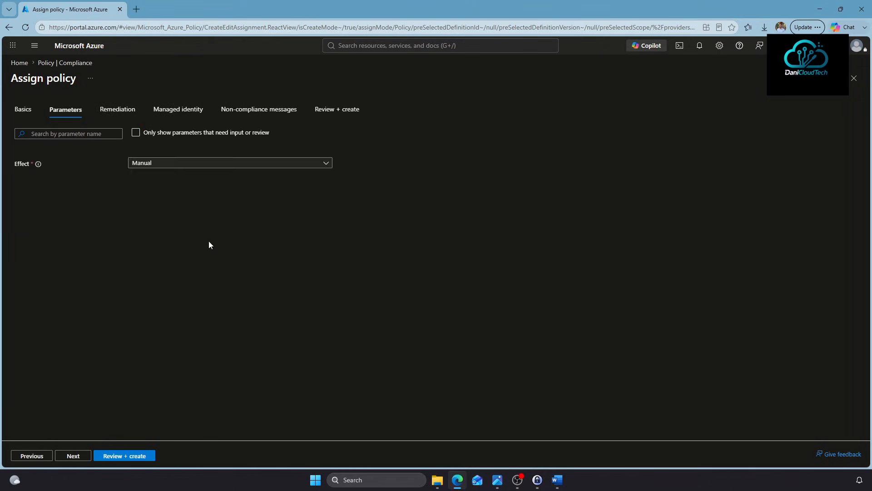
pyautogui.click(159, 166)
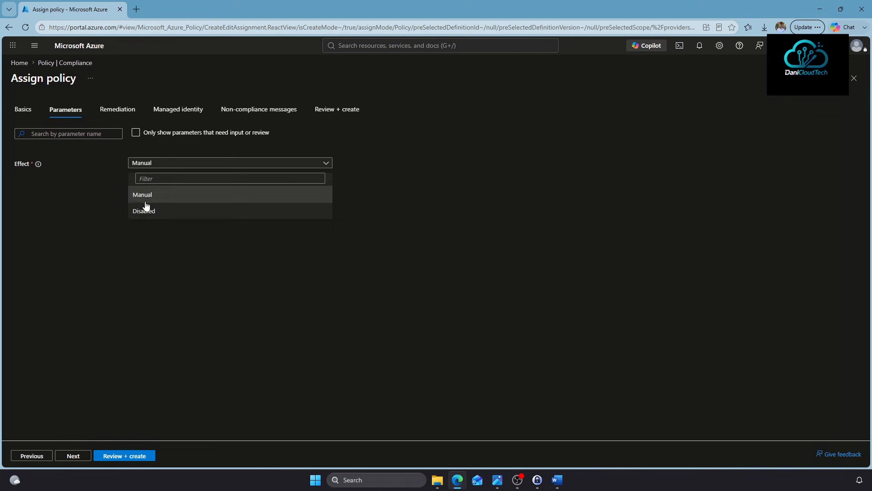
pyautogui.click(280, 162)
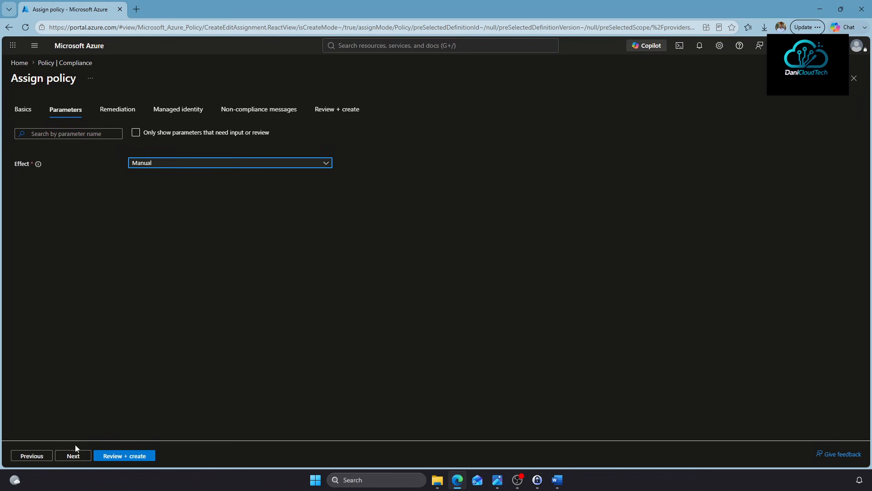
pyautogui.click(74, 456)
pyautogui.click(73, 456)
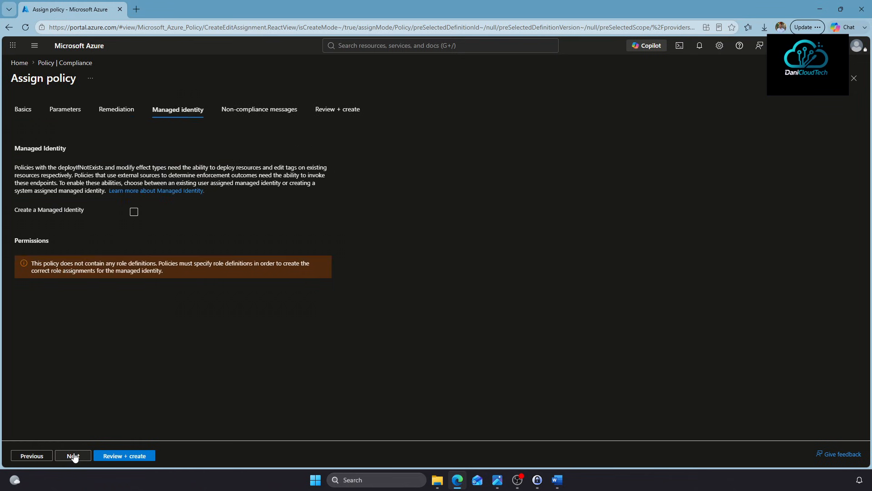
pyautogui.click(74, 456)
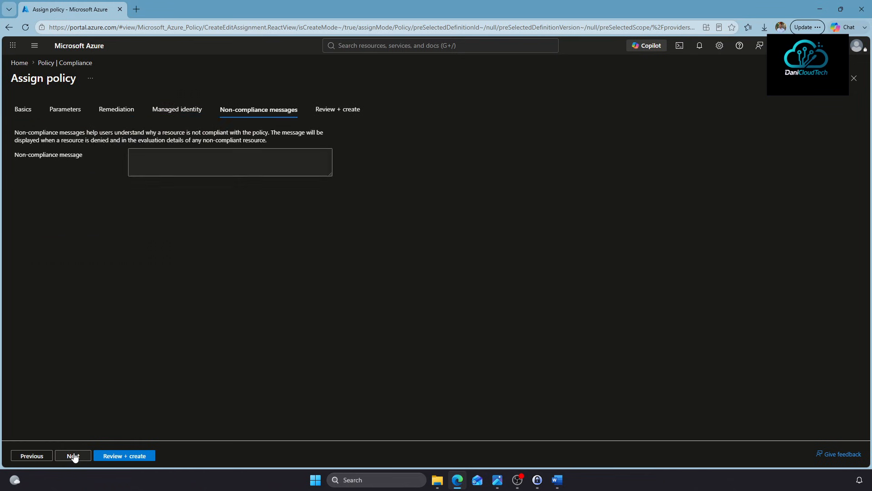
# Enter the non-compliance message 'Este password requiere encryption' and create the assignment
pyautogui.click(201, 162)
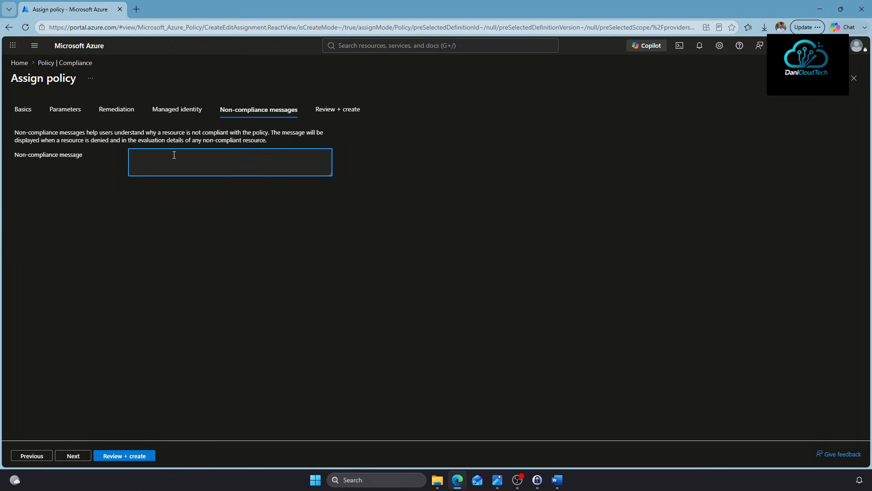
pyautogui.write('Esta c')
pyautogui.write('pass')
pyautogui.write('word reu')
pyautogui.press('BackSpace')
pyautogui.write('quiere enct')
pyautogui.press('BackSpace')
pyautogui.write('ryption')
pyautogui.click(121, 457)
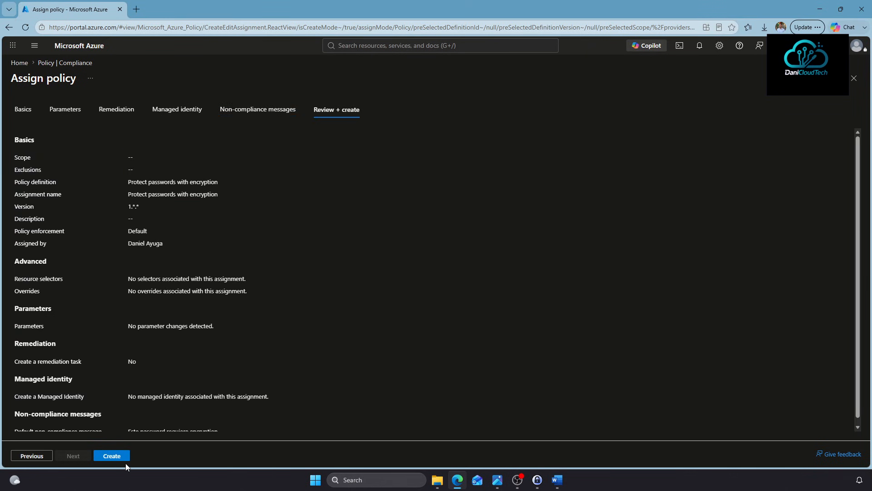
pyautogui.click(119, 455)
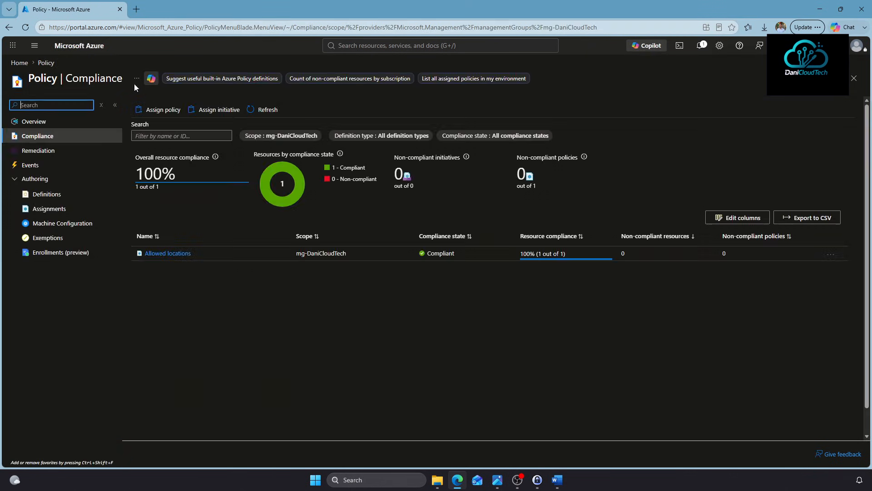
# Refresh compliance, then open the RG-Platform-Security resource group's Policies page
pyautogui.click(51, 64)
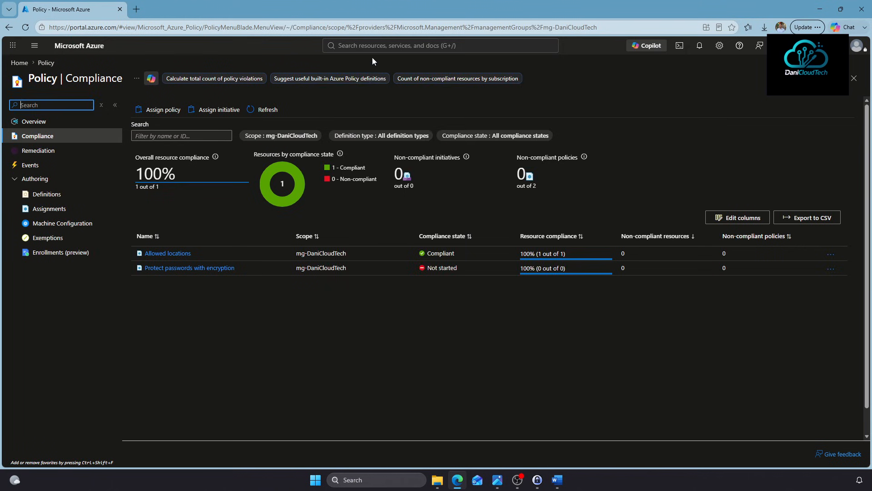
pyautogui.click(373, 45)
pyautogui.click(385, 186)
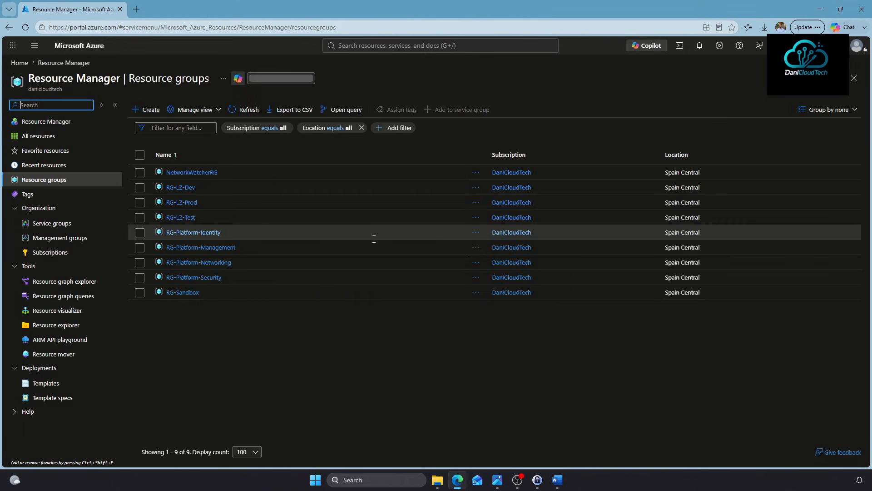
pyautogui.click(204, 279)
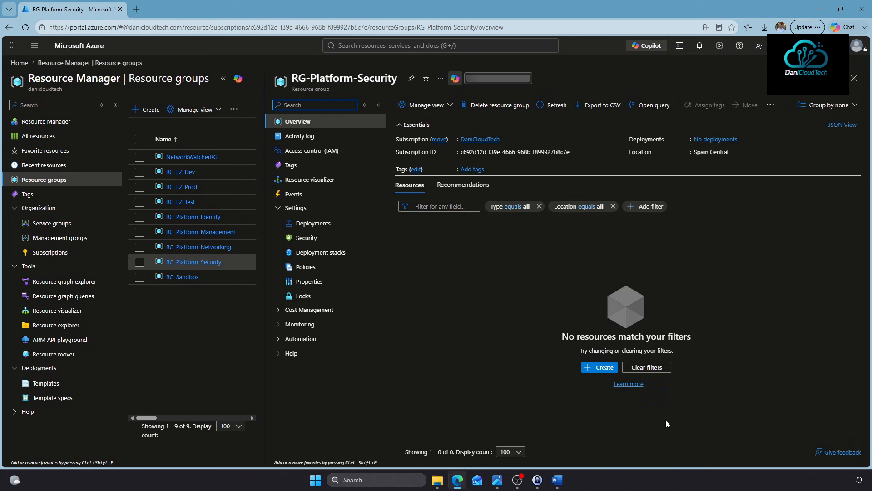
pyautogui.click(225, 79)
pyautogui.click(50, 208)
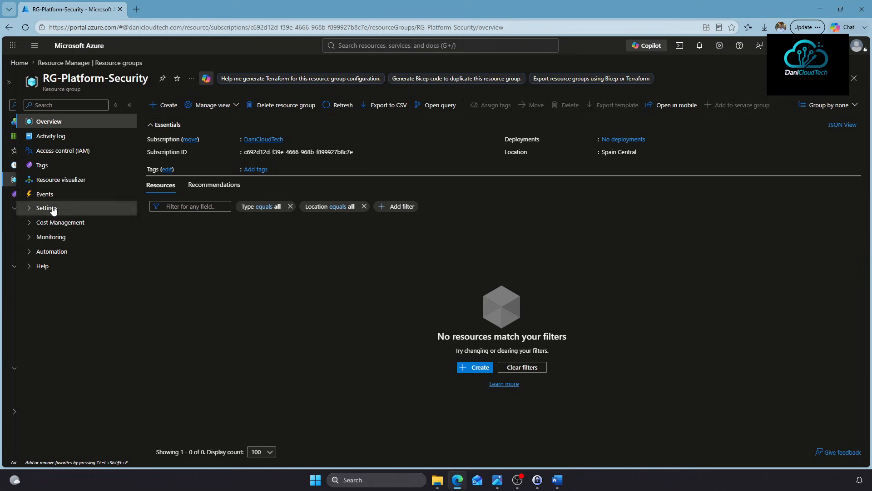
pyautogui.click(50, 209)
pyautogui.click(48, 267)
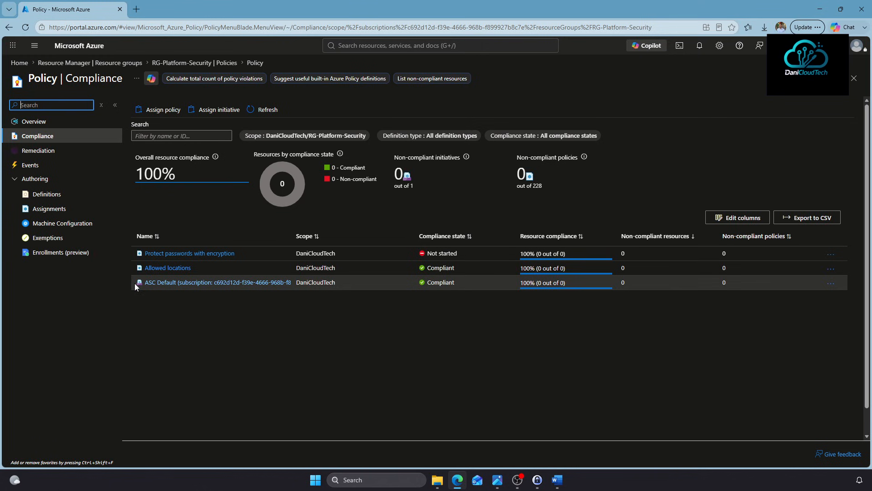
# Review the ASC Default initiative's compliance, then return to the resource group's compliance list
pyautogui.click(185, 284)
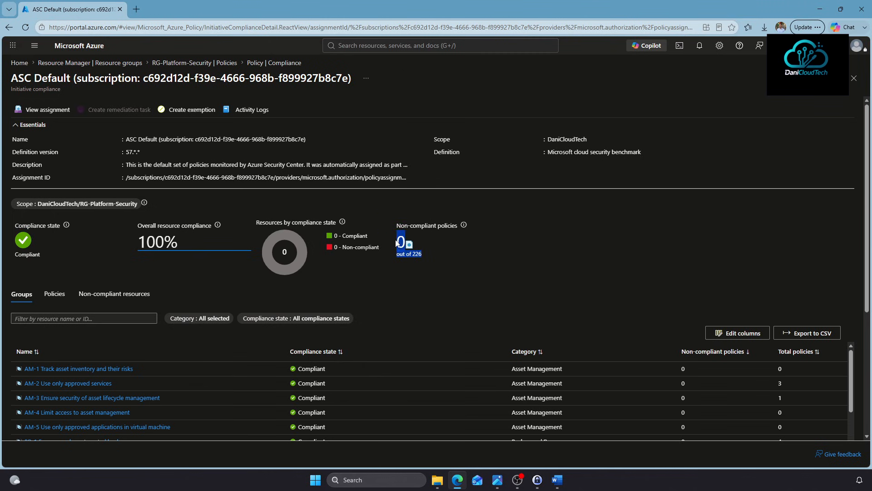
pyautogui.scroll(-3, 262, 410)
pyautogui.scroll(3, 262, 410)
pyautogui.scroll(-3, 367, 316)
pyautogui.scroll(3, 375, 336)
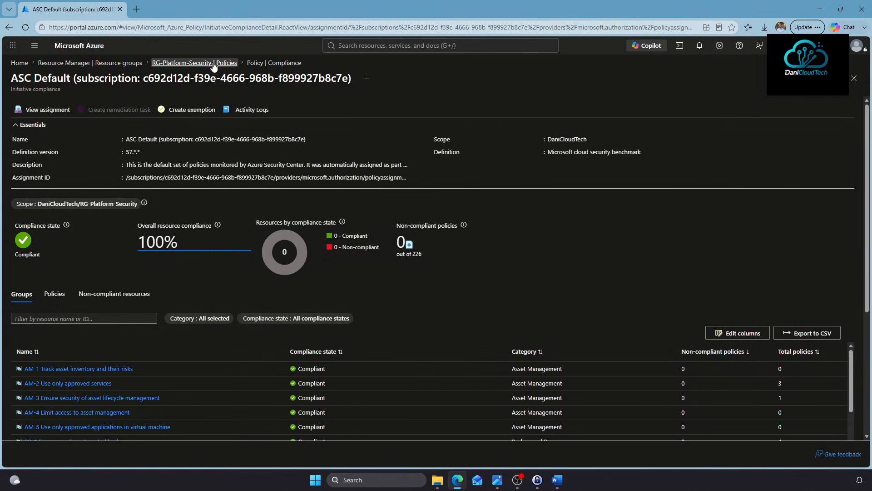
pyautogui.click(255, 62)
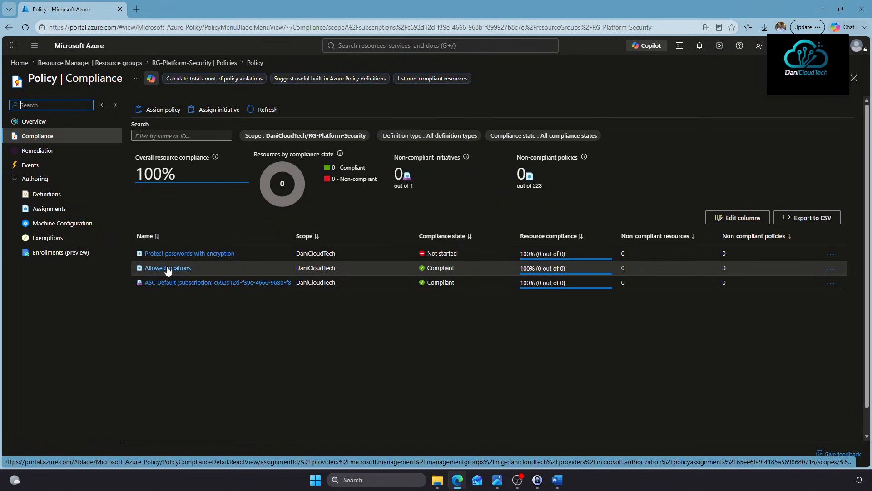
# Start a new policy assignment scoped to RG-Platform-Security
pyautogui.moveTo(297, 256); pyautogui.dragTo(330, 256)
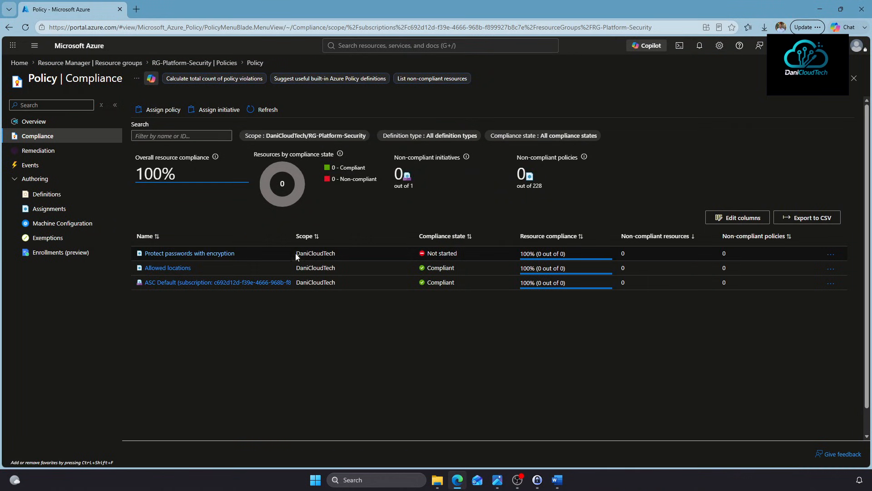
pyautogui.click(318, 321)
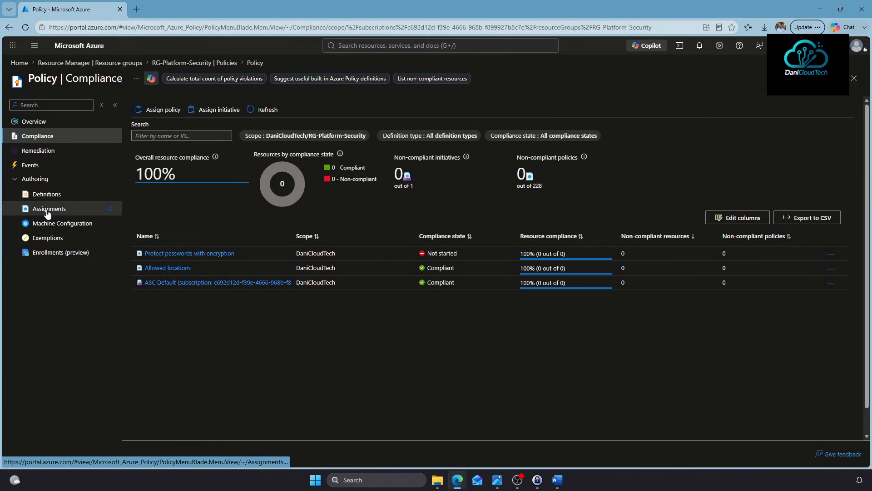
pyautogui.click(159, 110)
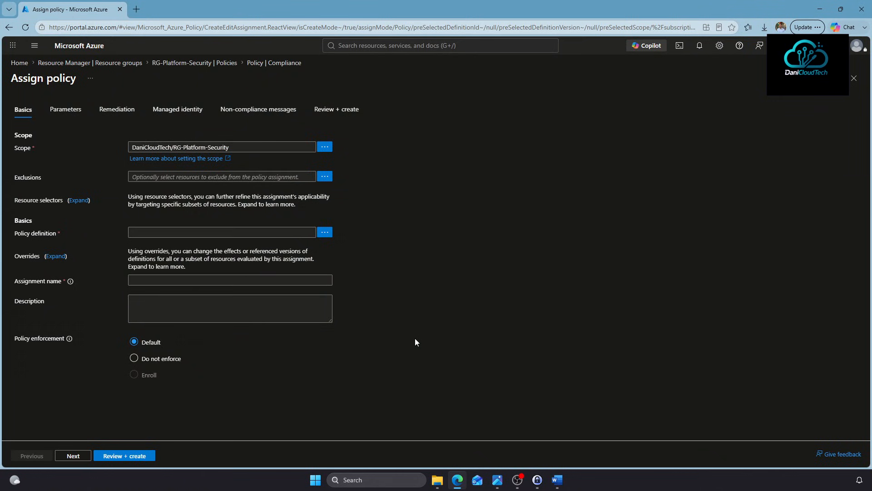
# Add 'Key vaults should have deletion protection enabled', searched as 'Key Vau', and go to Parameters
pyautogui.click(324, 231)
pyautogui.click(550, 94)
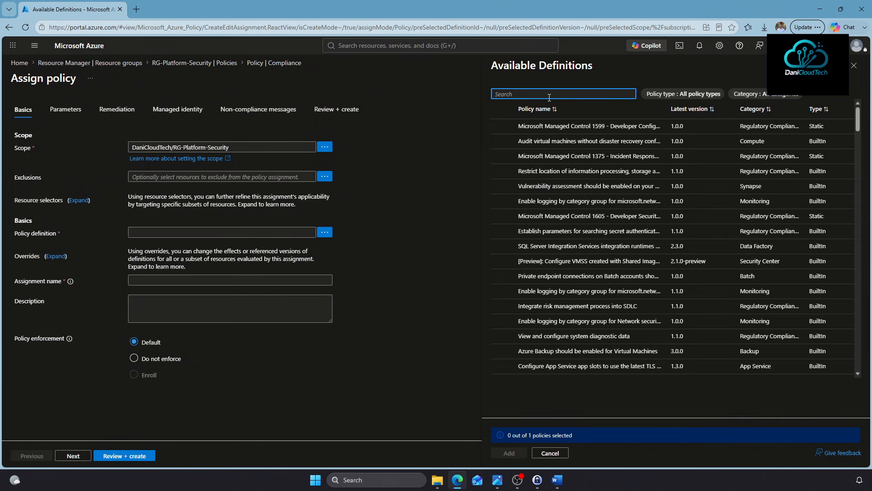
pyautogui.write('Key Vaults')
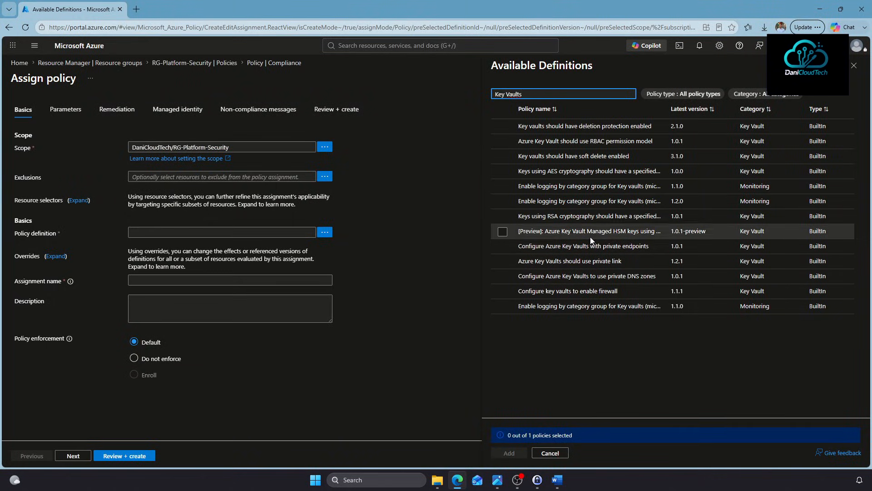
pyautogui.click(613, 124)
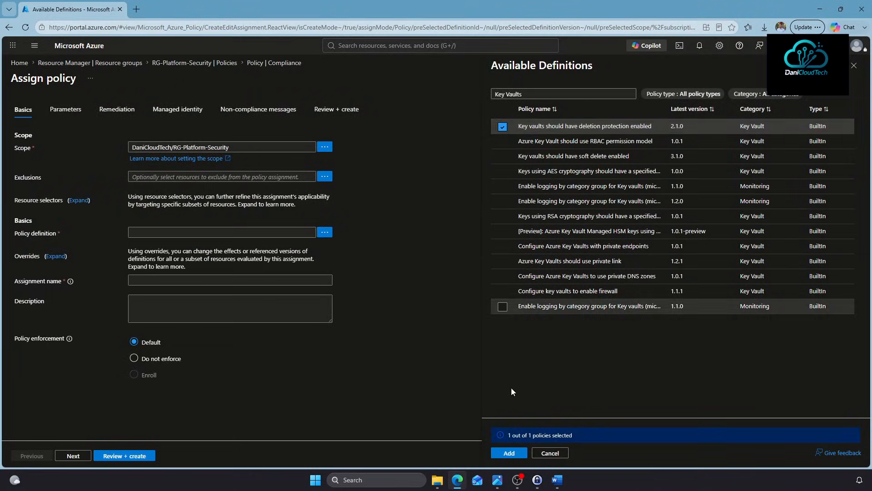
pyautogui.click(510, 454)
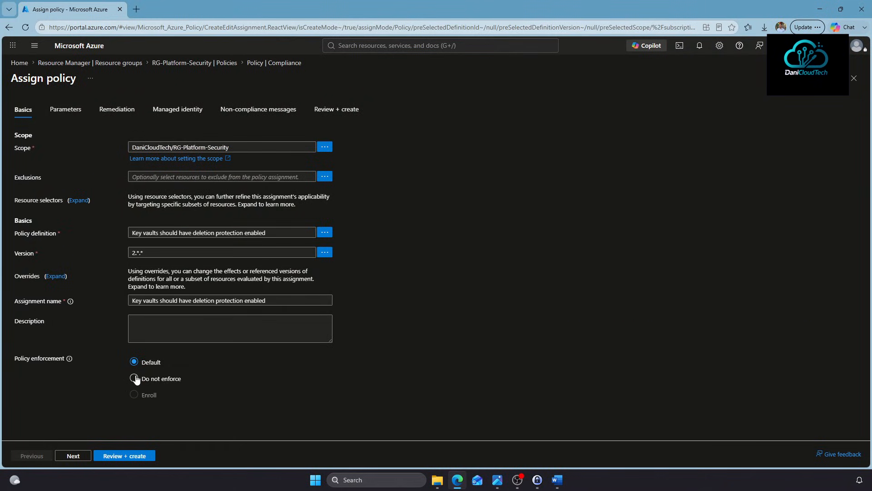
pyautogui.click(78, 453)
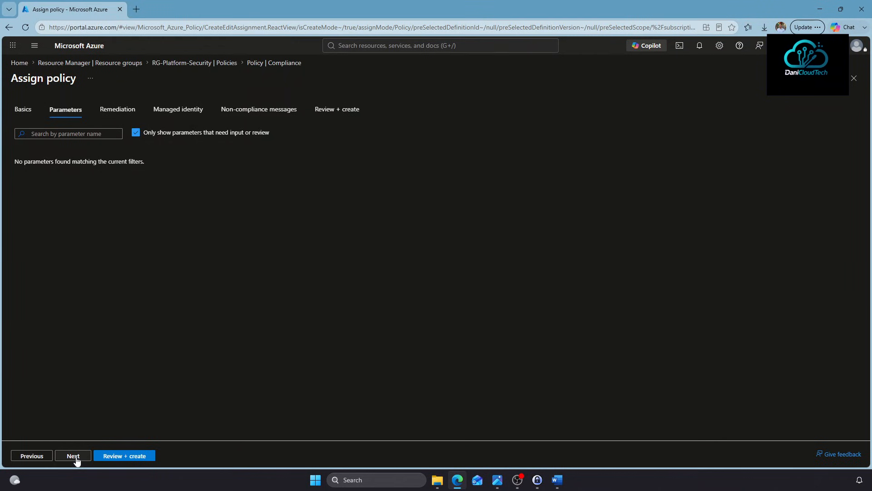
# Set the Effect to Deny and advance to the non-compliance message tab
pyautogui.click(136, 132)
pyautogui.click(136, 163)
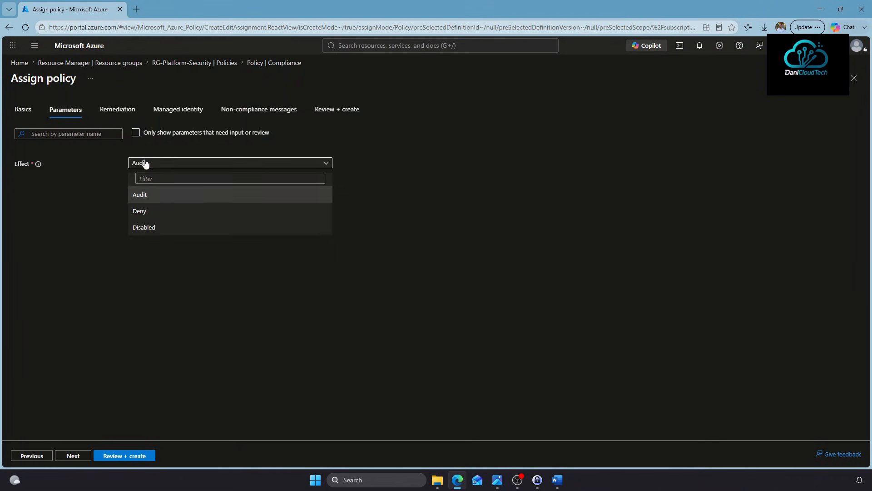
pyautogui.click(141, 211)
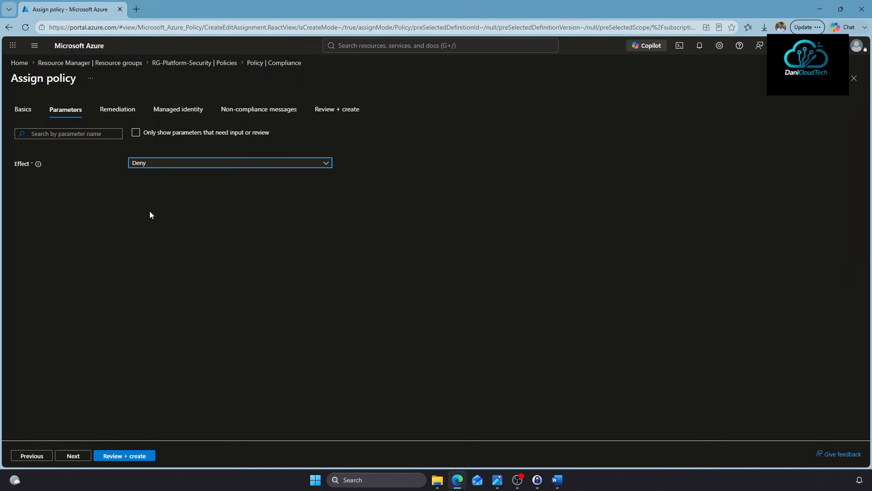
pyautogui.click(119, 111)
pyautogui.click(179, 111)
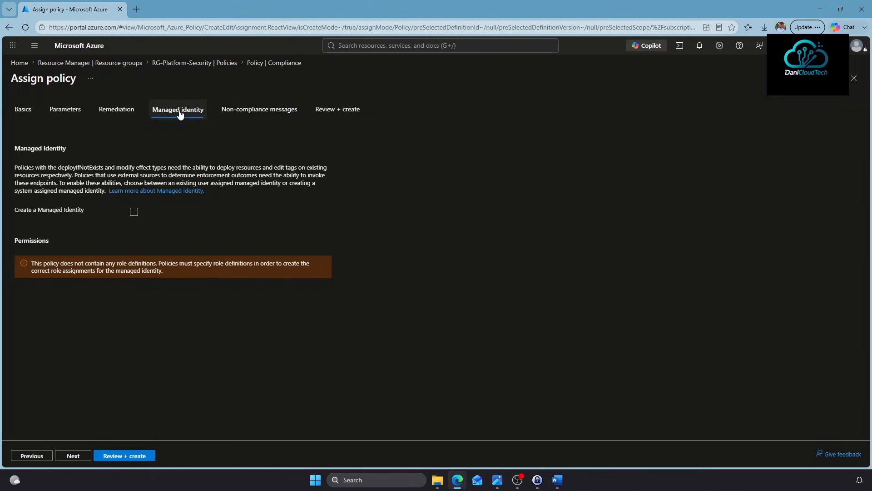
pyautogui.click(265, 112)
# Enter the message 'El Key Vault no puede ser eliminado' and create the assignment
pyautogui.click(214, 166)
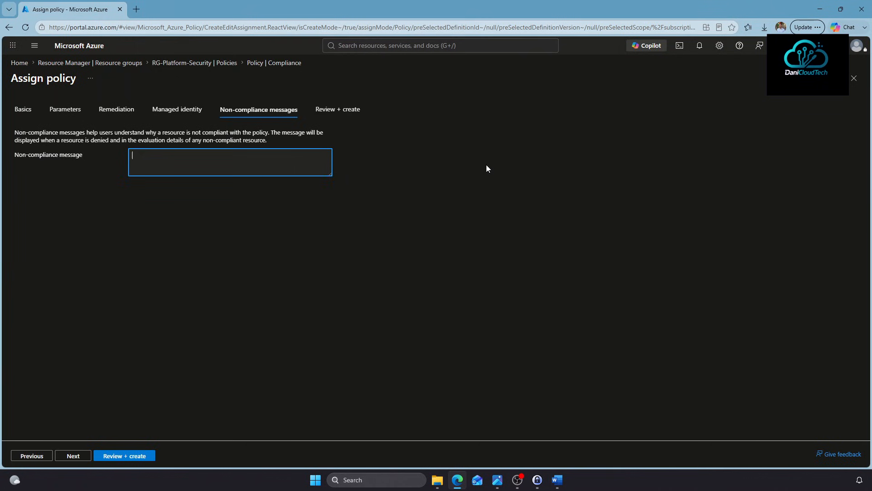
pyautogui.write('El Key Vault no puede ser eliminado')
pyautogui.click(140, 454)
pyautogui.click(129, 456)
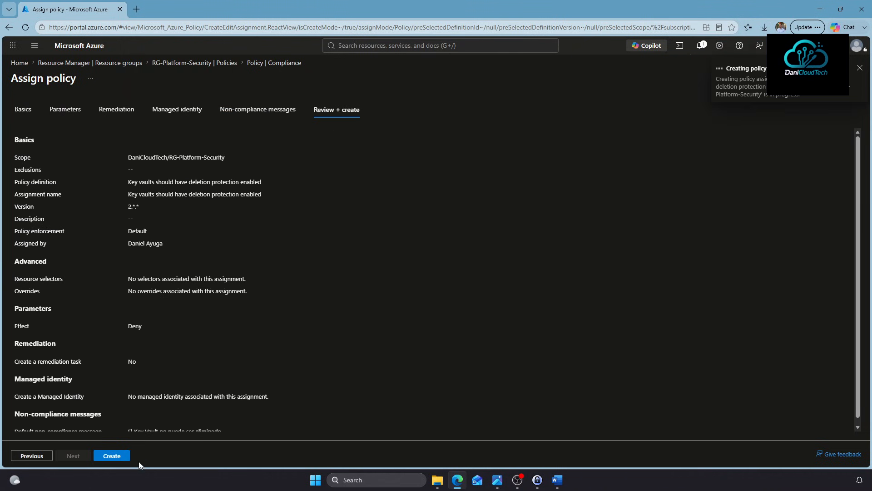
pyautogui.click(159, 109)
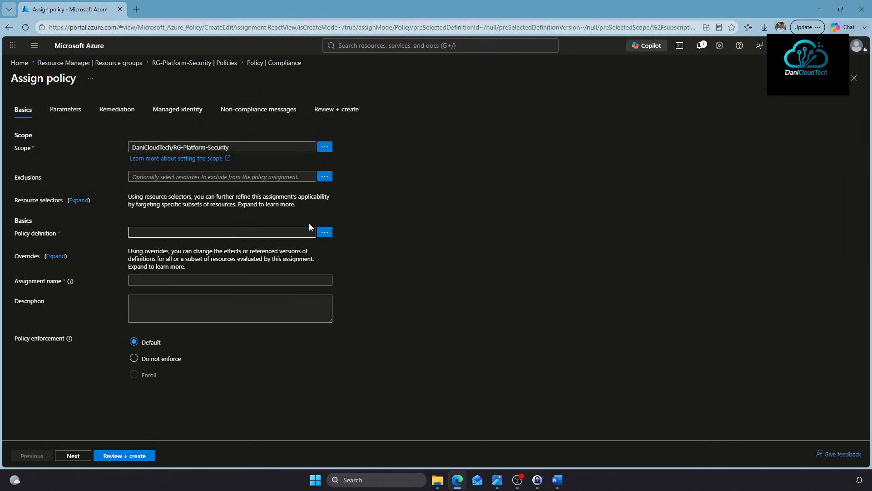
# Add 'Key vaults should have soft delete enabled', searched as 'Key vaults', and go to Parameters
pyautogui.click(324, 233)
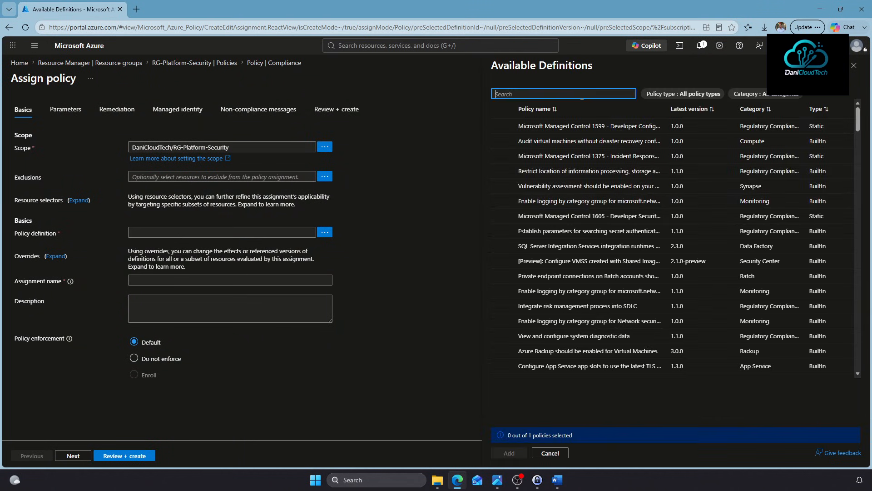
pyautogui.write('Ke')
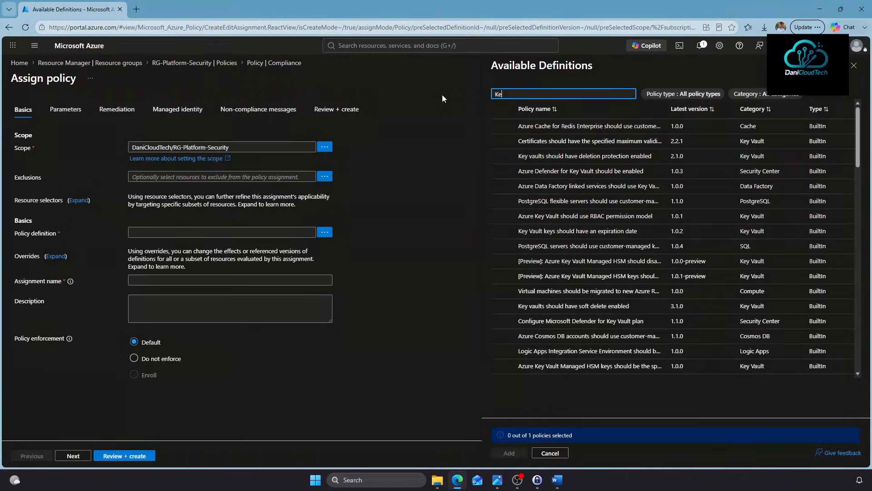
pyautogui.write('y vaults')
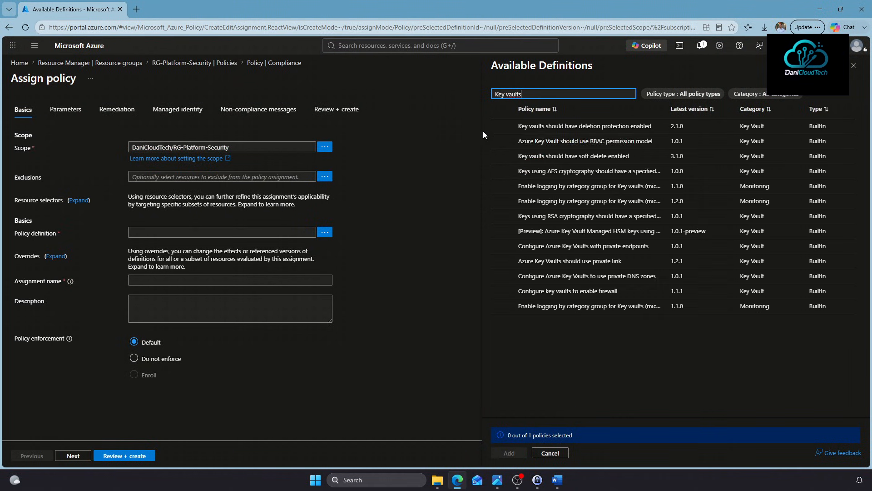
pyautogui.click(503, 156)
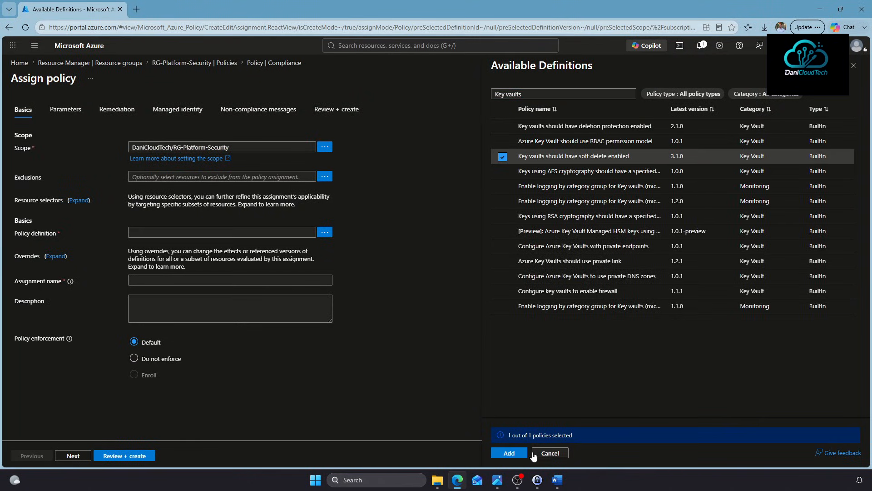
pyautogui.click(510, 453)
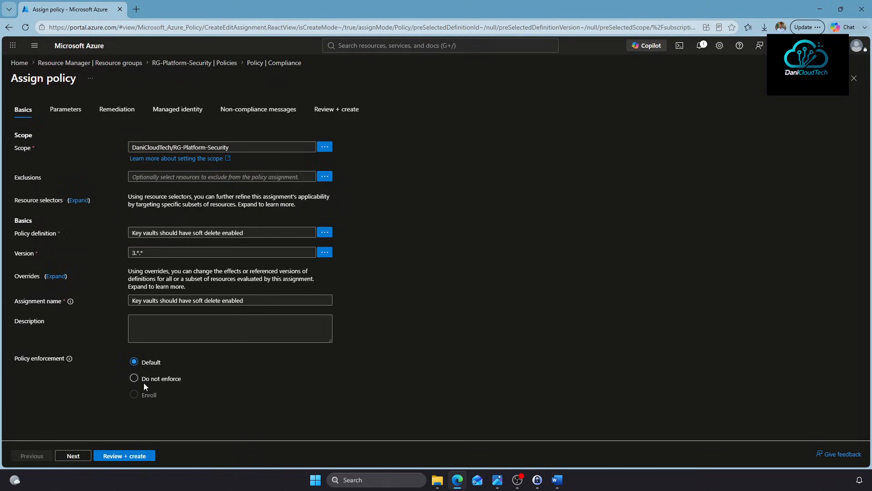
pyautogui.click(73, 456)
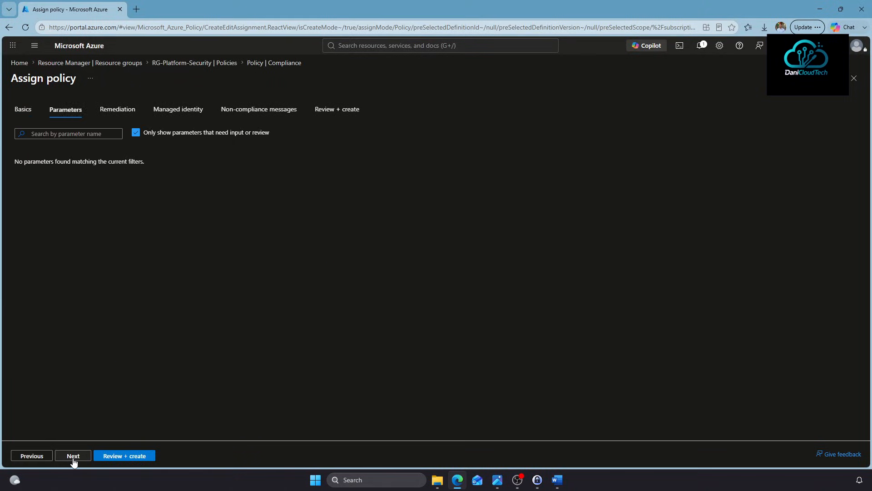
# Keep the Audit effect and create the soft delete assignment
pyautogui.click(137, 133)
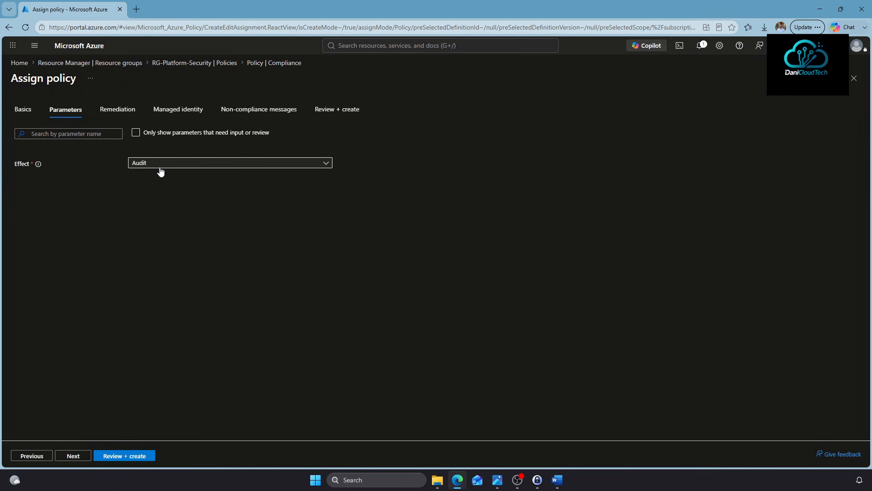
pyautogui.click(130, 113)
pyautogui.click(195, 114)
pyautogui.click(256, 116)
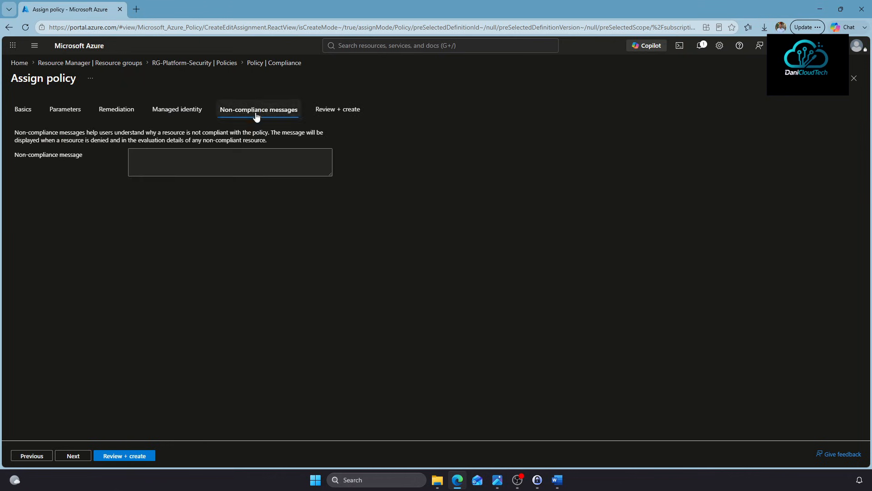
pyautogui.click(129, 455)
pyautogui.click(121, 458)
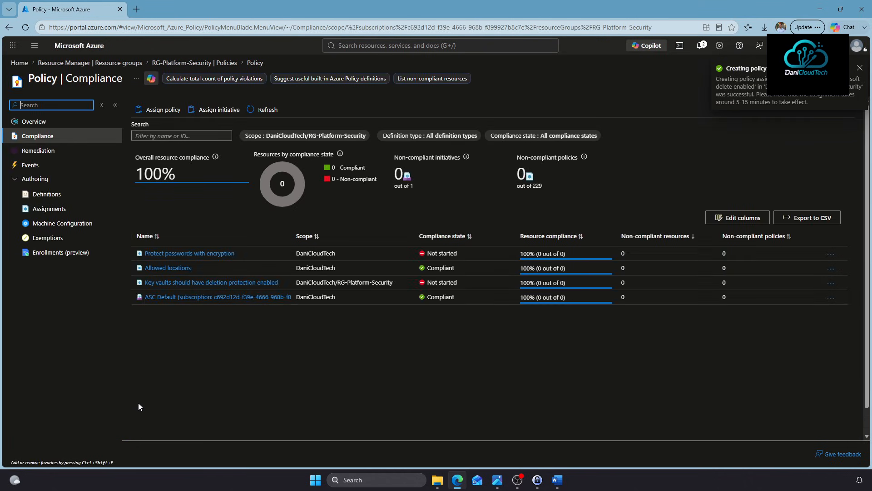
pyautogui.click(168, 110)
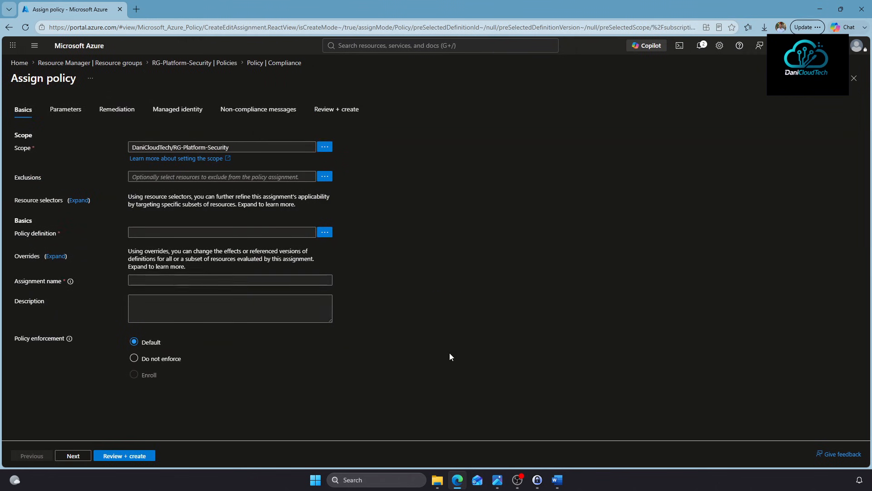
# Add 'Azure Key Vault should use RBAC permission model', searched as 'RBAC', and go to Parameters
pyautogui.click(324, 233)
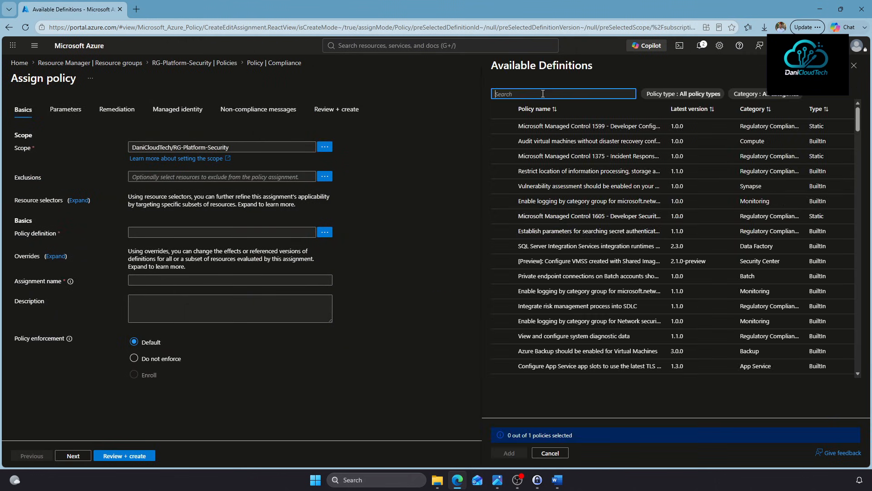
pyautogui.write('RBAC')
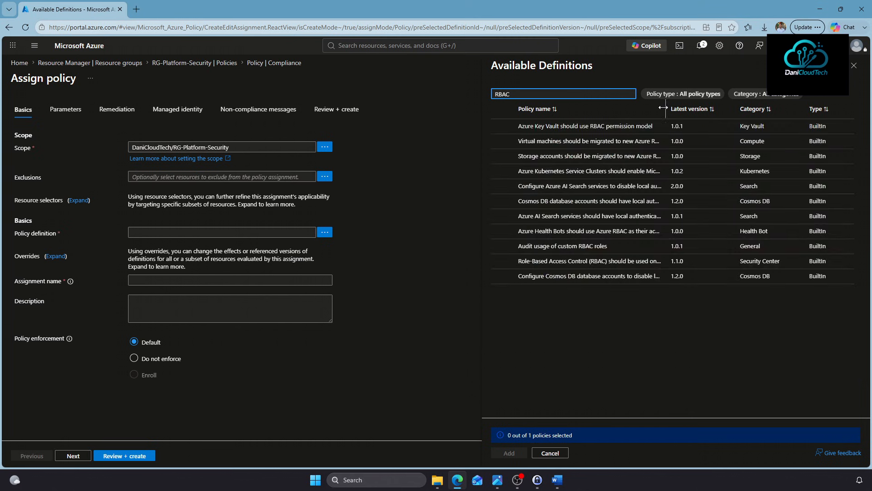
pyautogui.moveTo(664, 107); pyautogui.dragTo(747, 108)
pyautogui.click(591, 124)
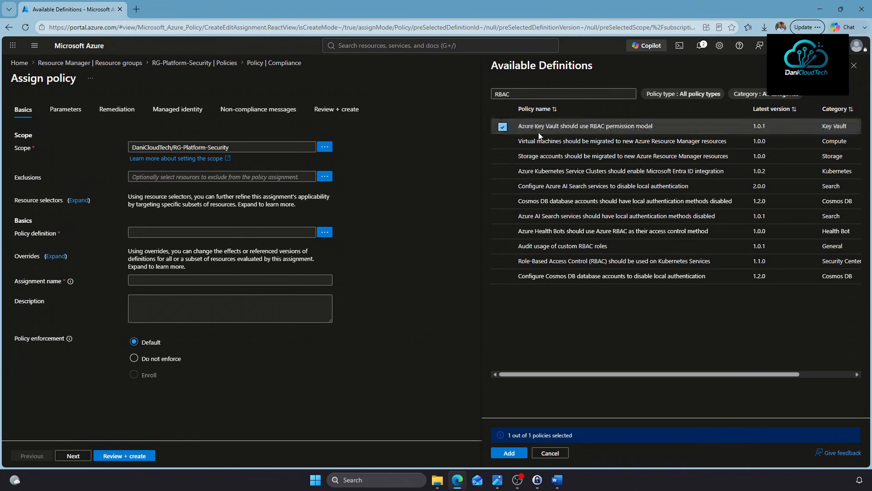
pyautogui.click(507, 454)
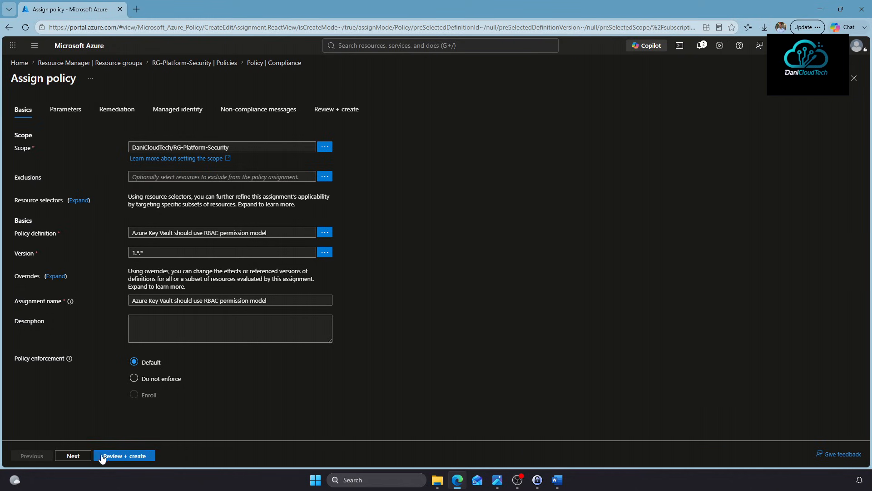
pyautogui.click(77, 457)
# Set the Effect to Deny and advance to the non-compliance message tab
pyautogui.click(135, 132)
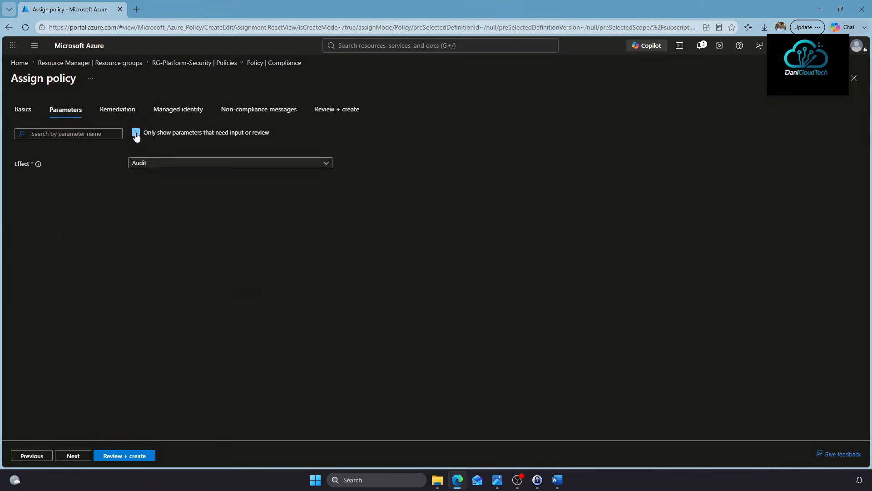
pyautogui.click(155, 165)
pyautogui.click(150, 212)
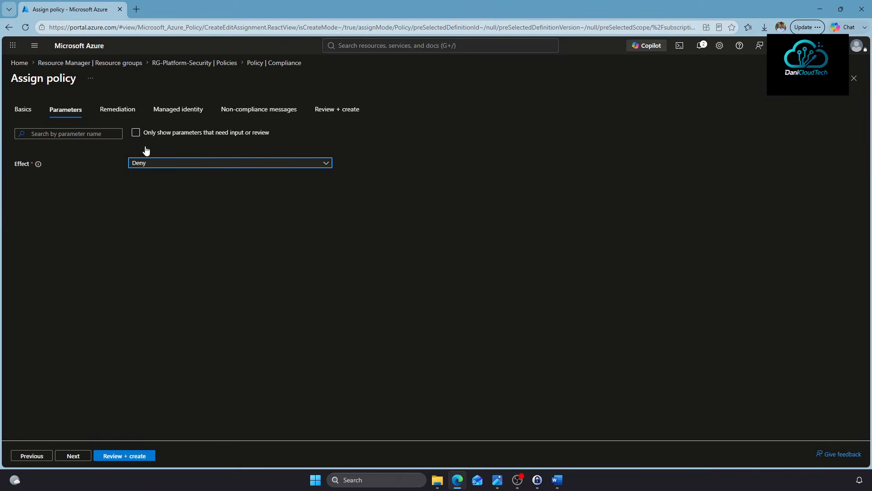
pyautogui.click(74, 457)
pyautogui.click(74, 457)
pyautogui.click(74, 457)
# Enter the message 'El Key Vault debe tener el modelo de permisos RBAV' and create the assignment
pyautogui.click(203, 159)
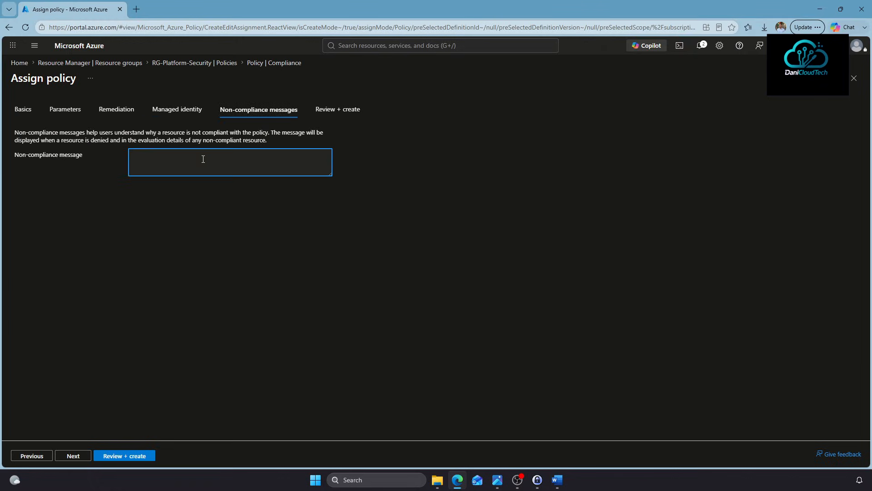
pyautogui.write('El Key Vault debe tener el modelo de permisos RBAV')
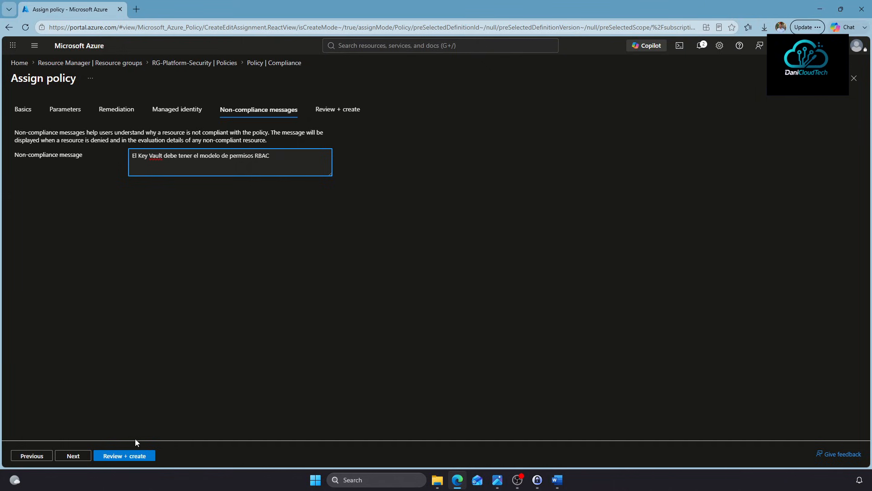
pyautogui.click(130, 455)
pyautogui.click(109, 456)
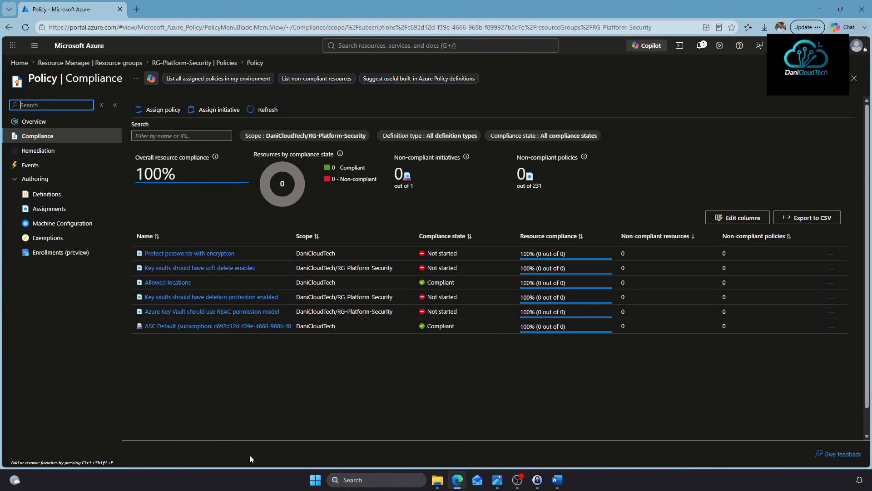
# Begin creating a key vault from the Key vaults page in resource group RG-Platform-Security
pyautogui.click(355, 45)
pyautogui.write('key vault')
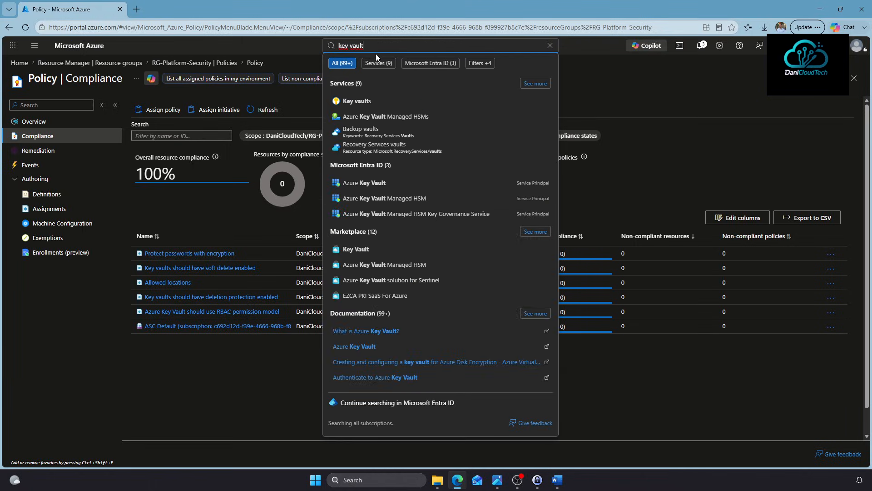
pyautogui.click(369, 100)
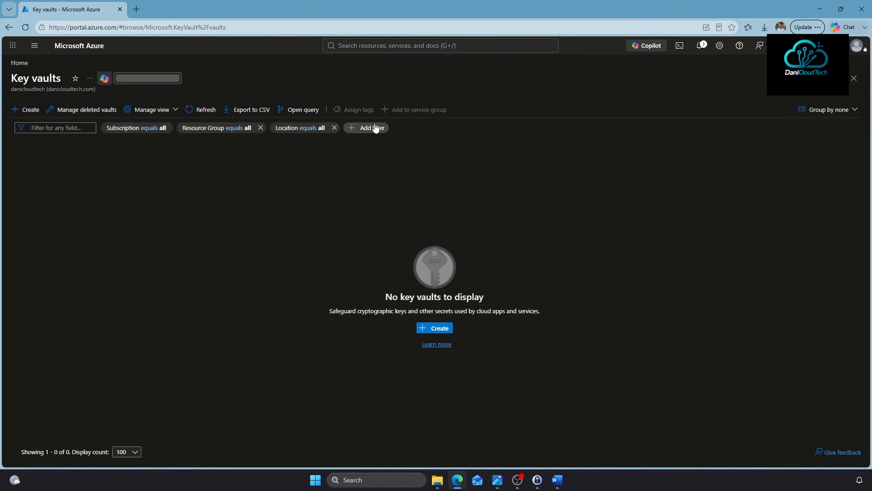
pyautogui.click(27, 109)
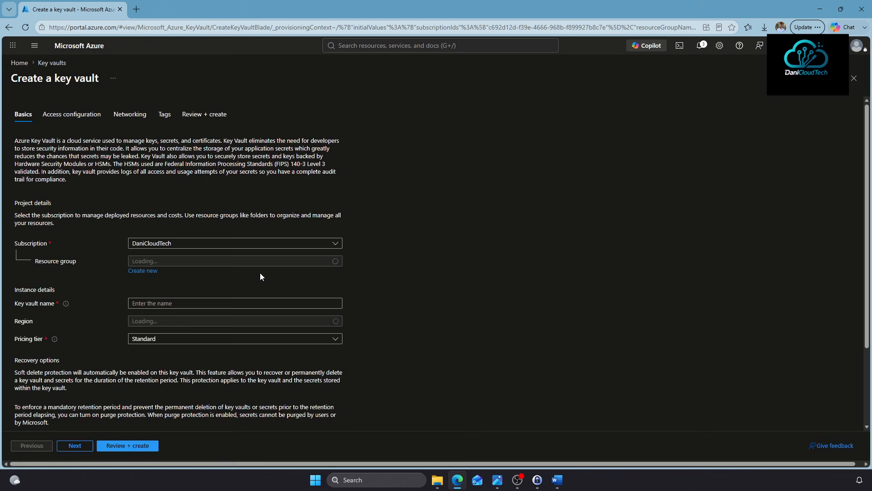
pyautogui.click(165, 261)
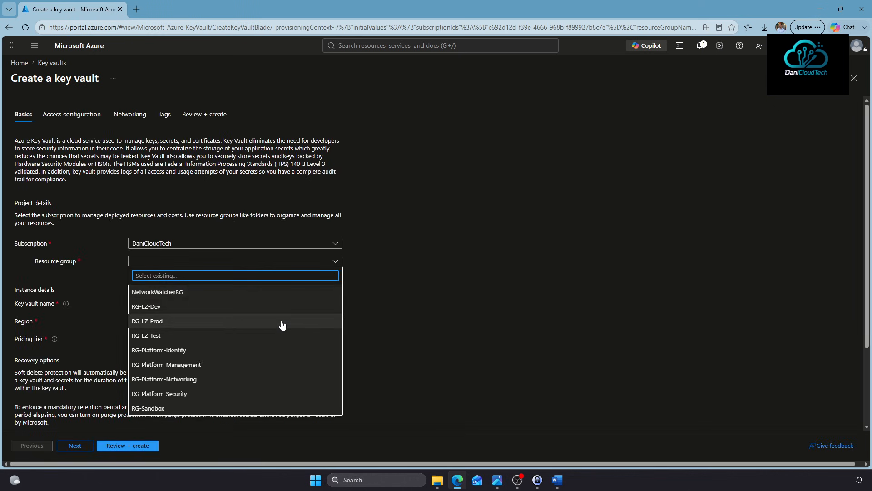
pyautogui.click(179, 394)
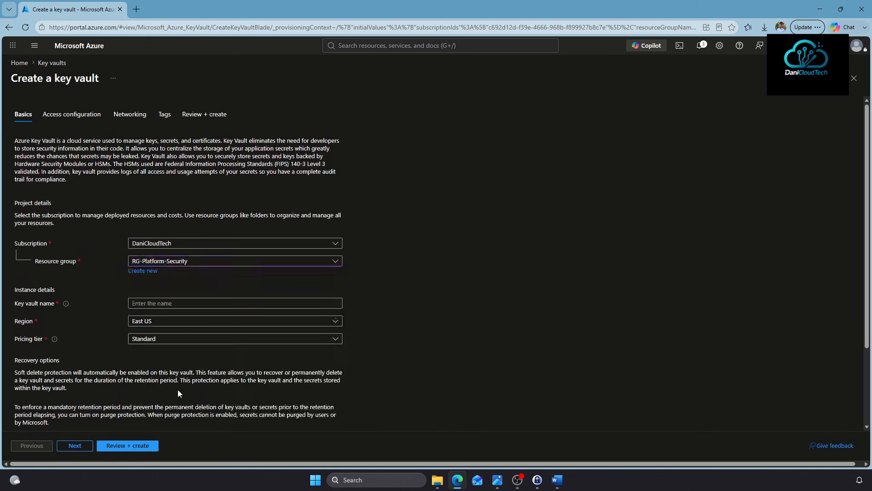
# Name the key vault KV-Plat-Sec and set its region to West India
pyautogui.click(184, 302)
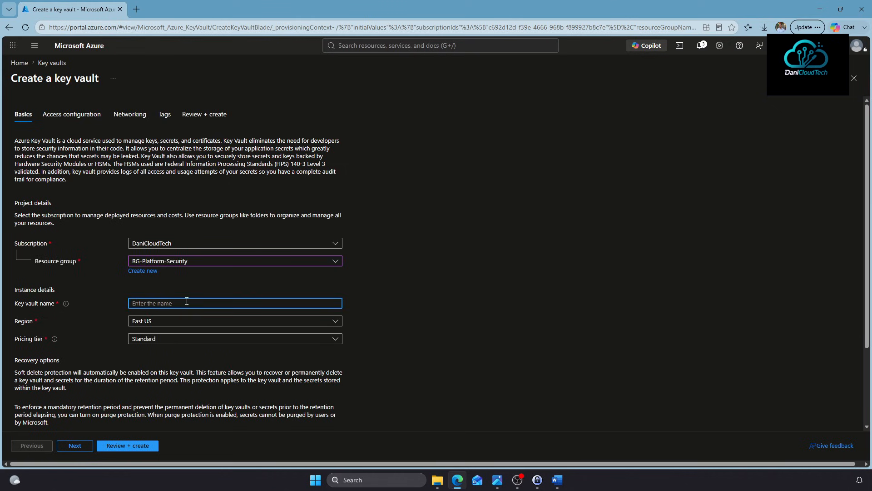
pyautogui.write('KV')
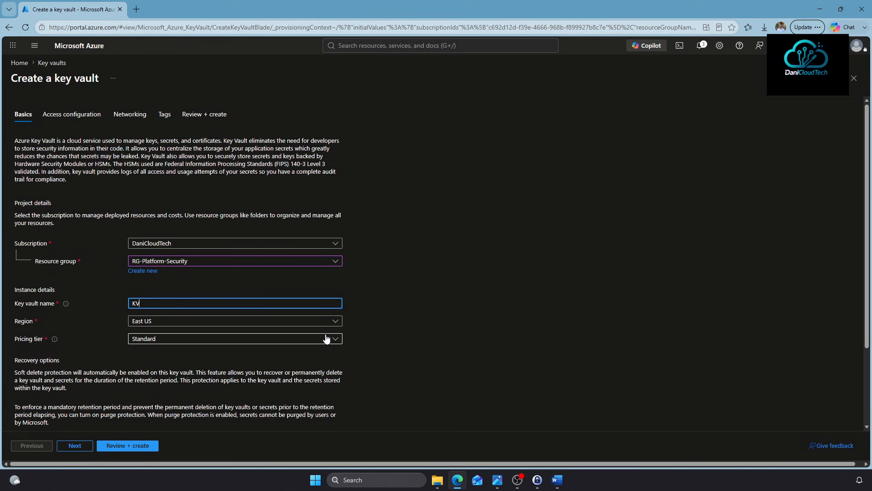
pyautogui.write('-PL')
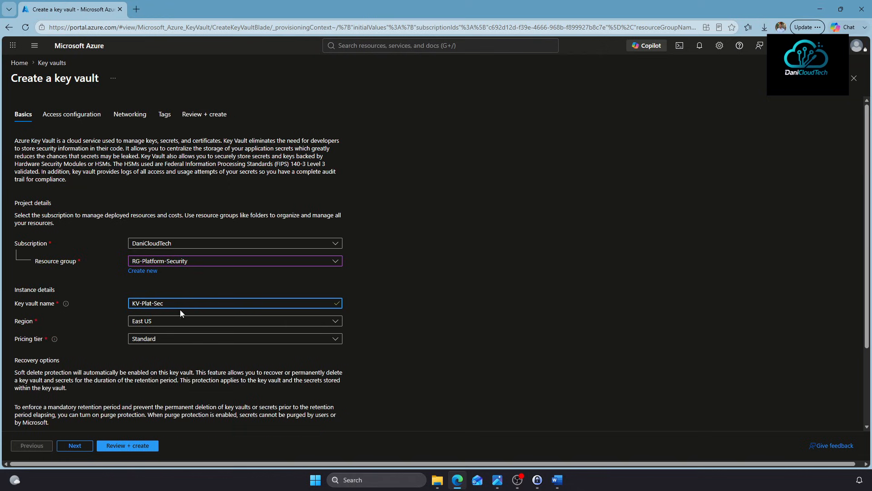
pyautogui.click(142, 325)
pyautogui.scroll(-5, 228, 216)
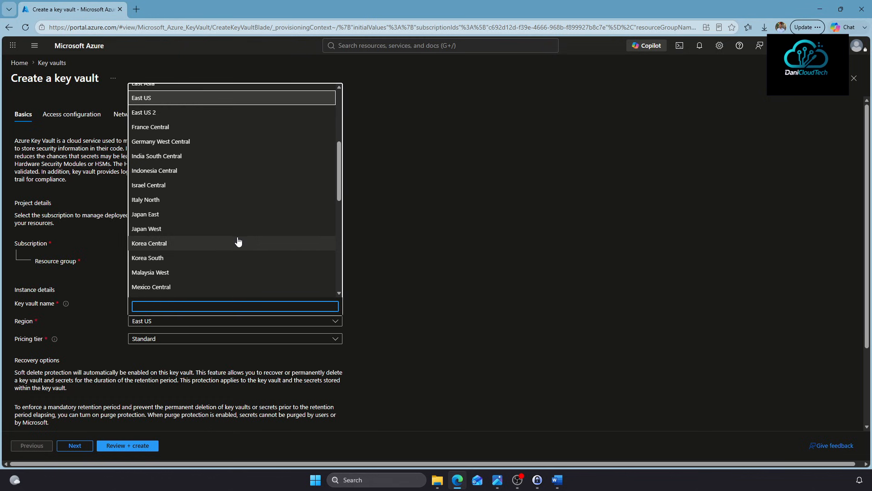
pyautogui.scroll(-6, 230, 241)
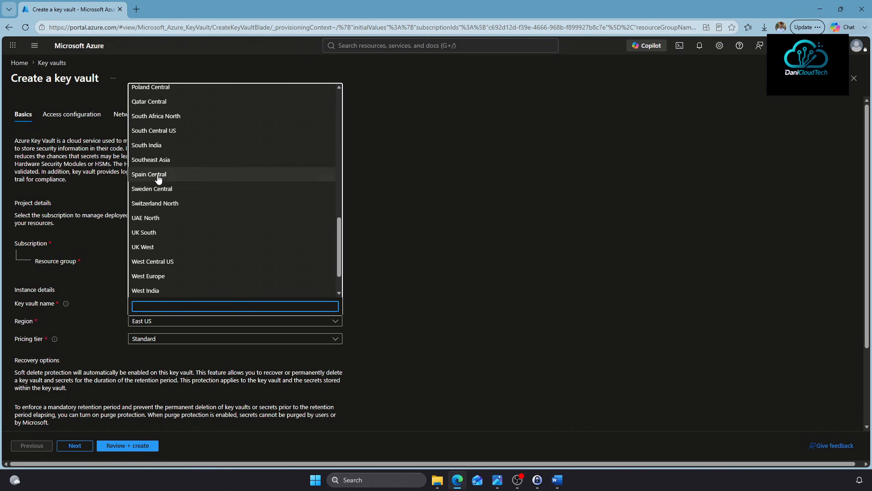
pyautogui.click(158, 178)
pyautogui.click(162, 323)
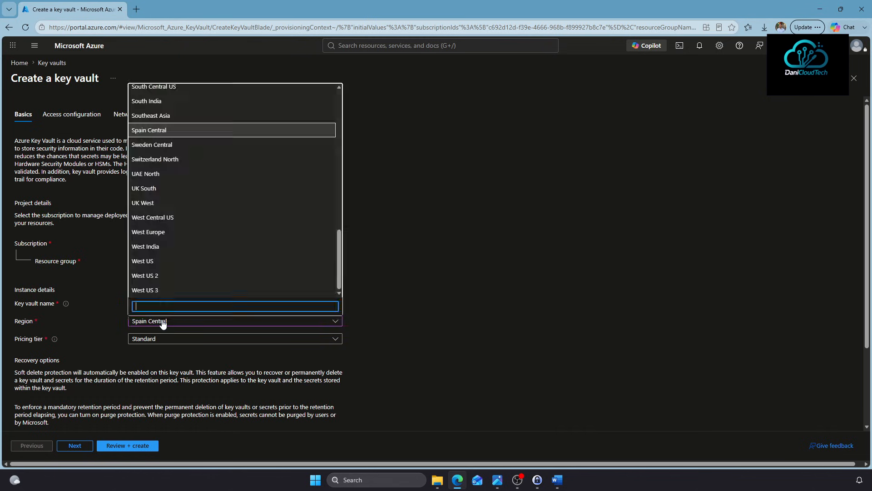
pyautogui.click(158, 247)
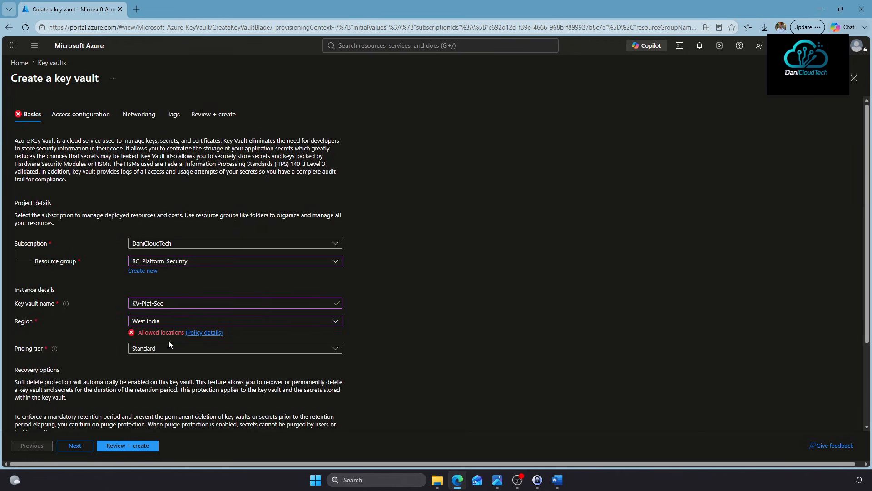
# Review the Allowed locations policy's permitted regions, then return to the key vault form's region list
pyautogui.click(195, 332)
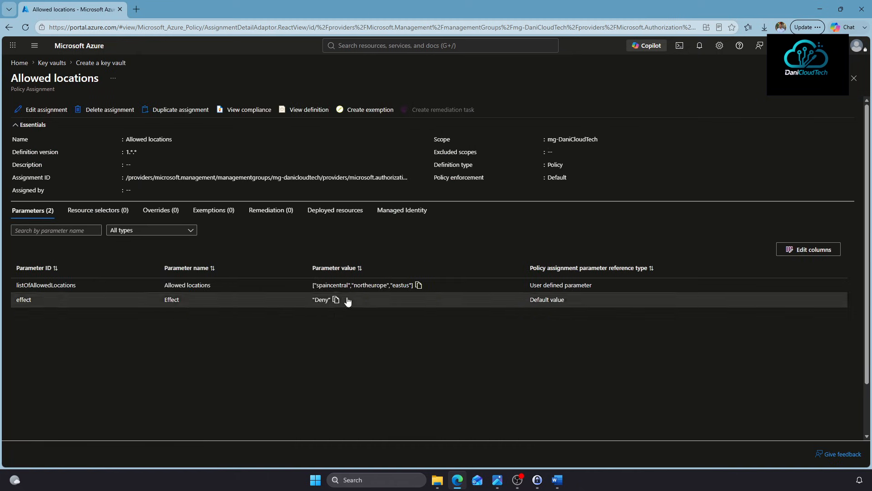
pyautogui.click(13, 30)
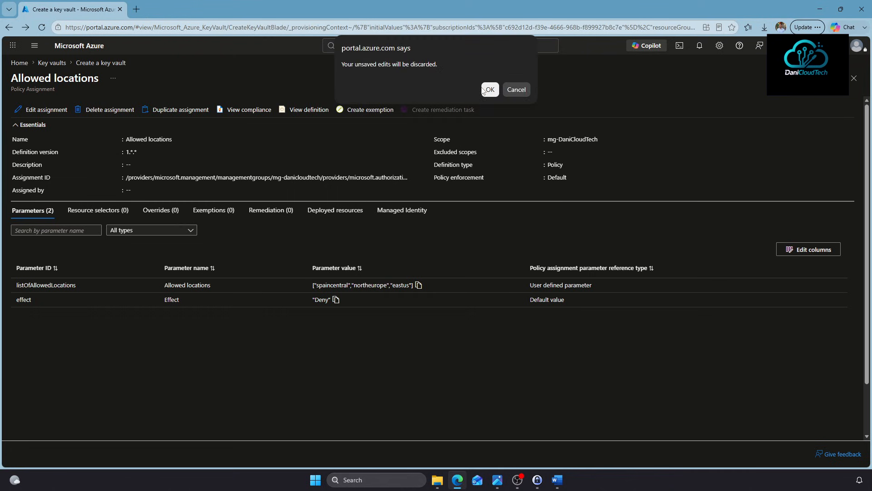
pyautogui.click(490, 89)
pyautogui.click(148, 322)
# Set the key vault region to Spain Central and keep the Standard pricing tier
pyautogui.scroll(-5, 190, 197)
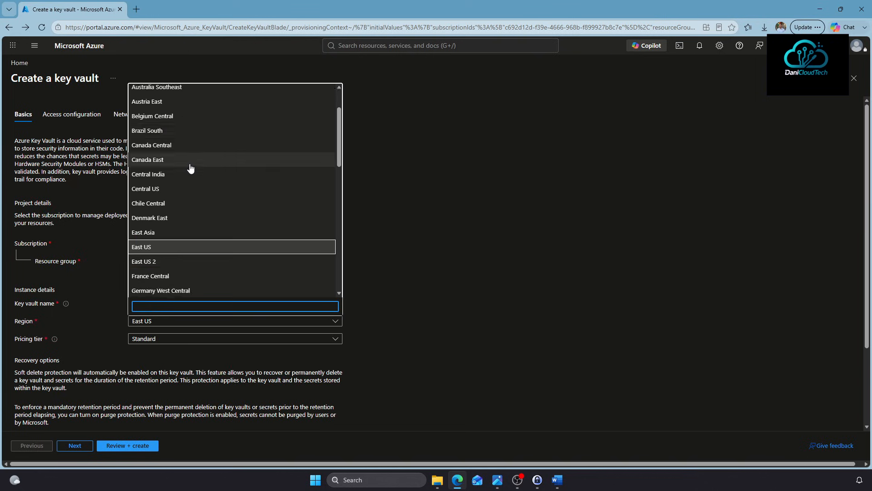
pyautogui.scroll(-3, 191, 197)
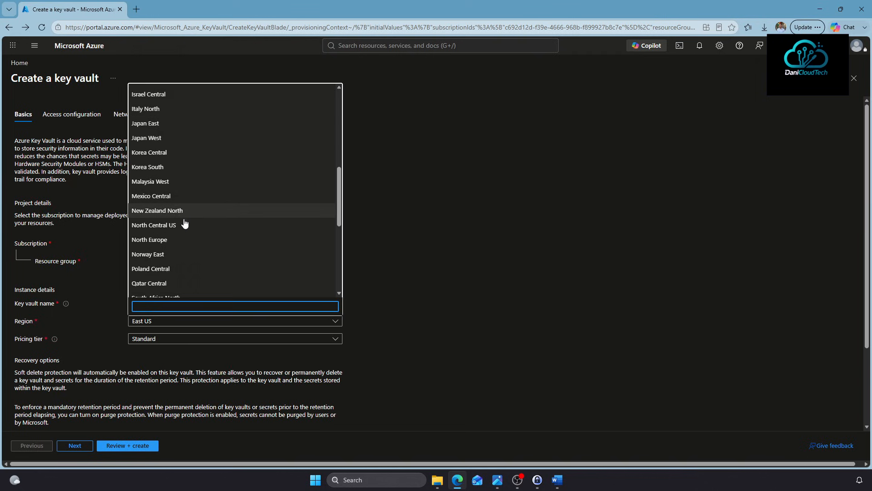
pyautogui.scroll(-3, 172, 240)
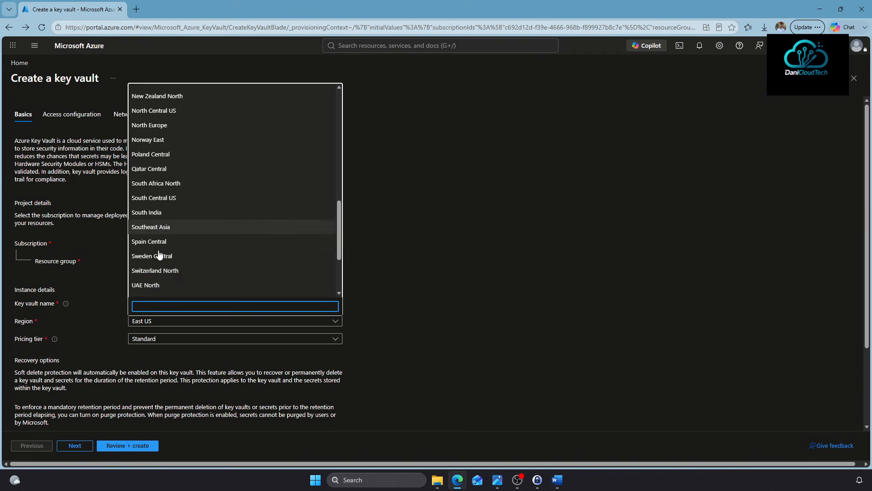
pyautogui.scroll(3, 159, 254)
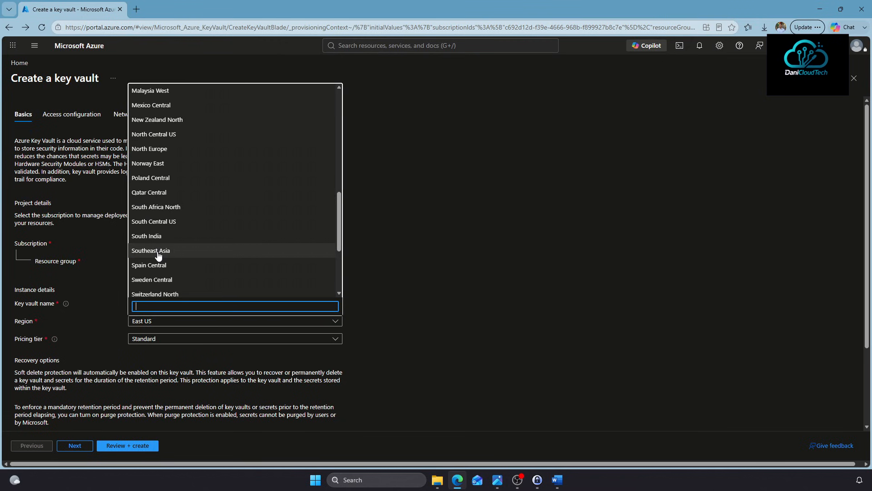
pyautogui.write('spa')
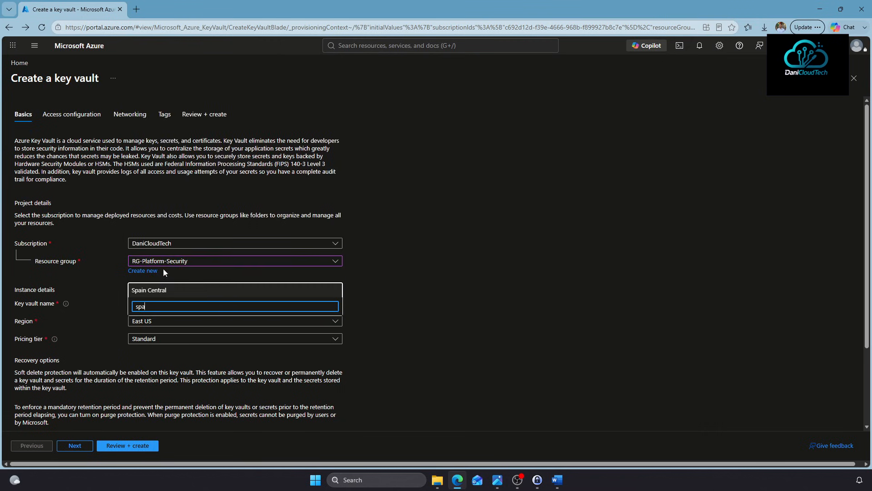
pyautogui.click(156, 290)
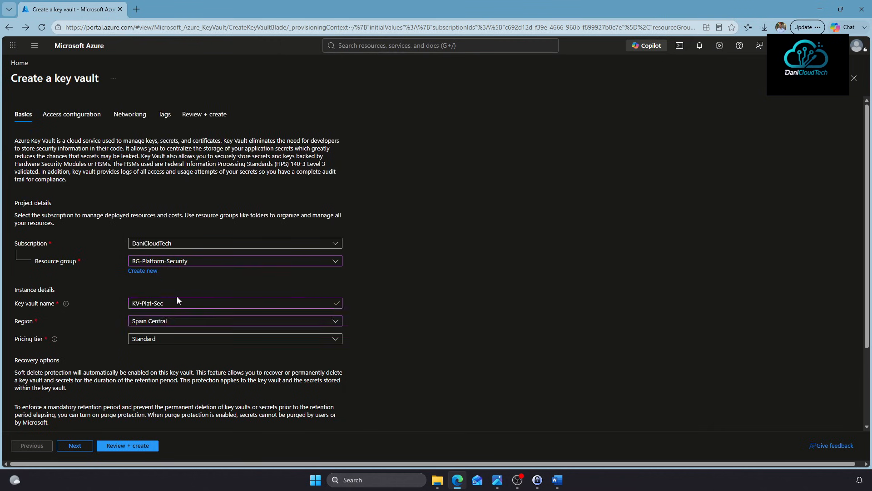
pyautogui.click(168, 346)
pyautogui.click(163, 353)
# Set deleted-vault retention to 7 days and continue to Access configuration
pyautogui.scroll(-2, 416, 354)
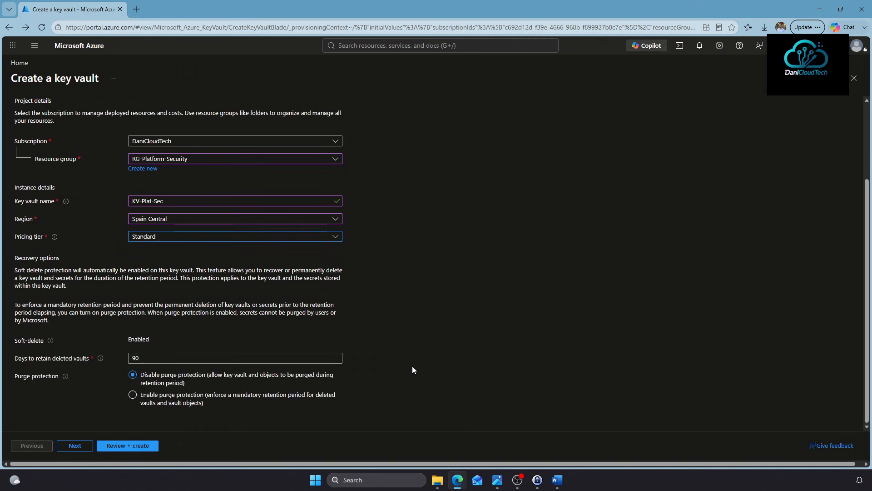
pyautogui.moveTo(16, 341); pyautogui.dragTo(155, 336)
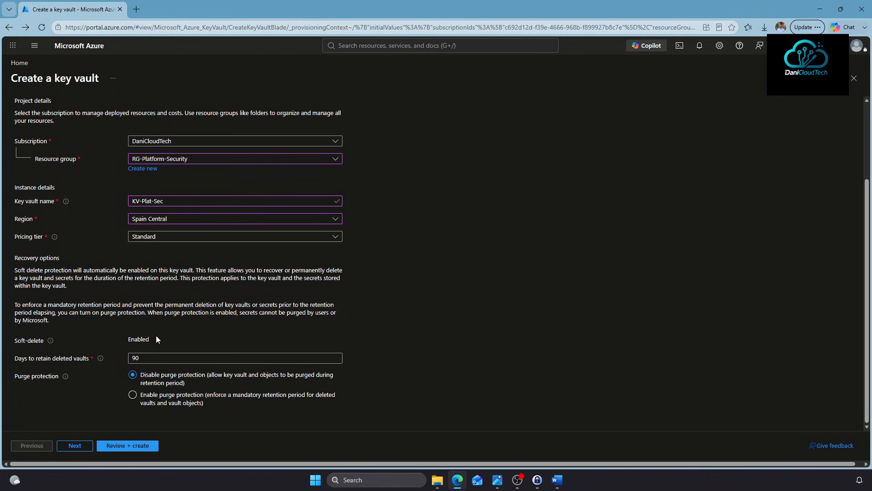
pyautogui.moveTo(150, 358); pyautogui.dragTo(92, 357)
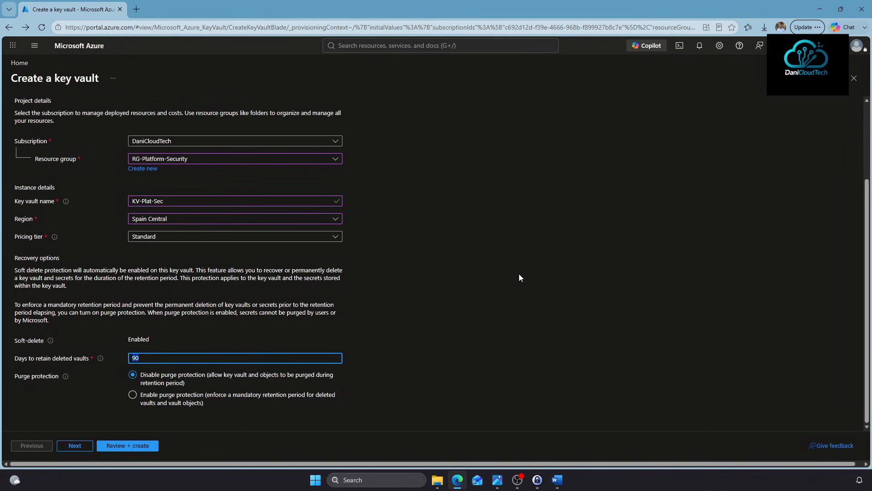
pyautogui.write('7')
pyautogui.write('6')
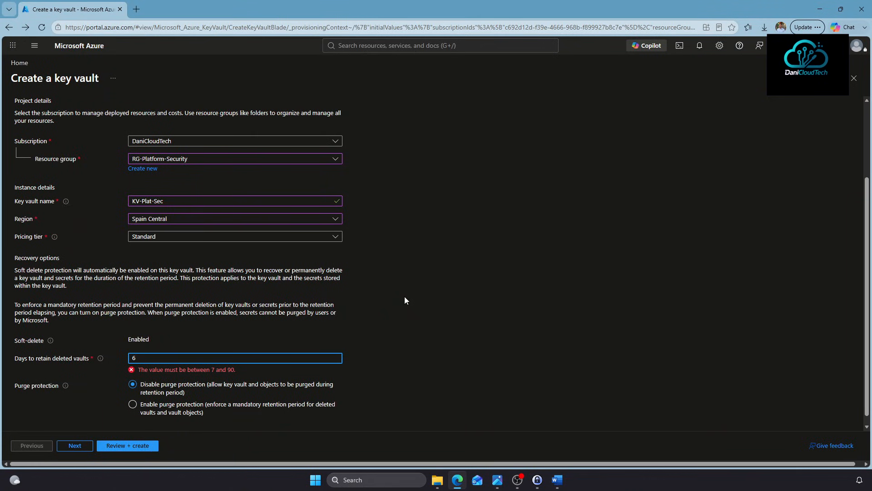
pyautogui.click(147, 384)
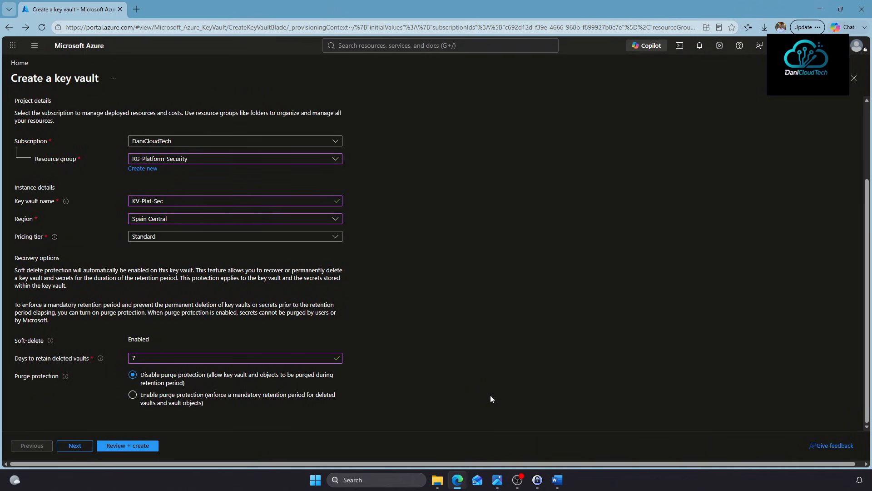
pyautogui.click(76, 445)
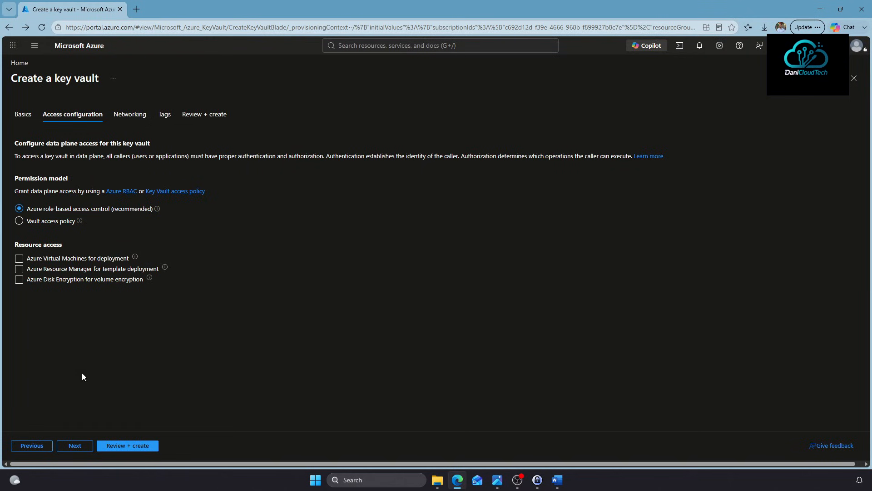
# Disable public network access on the key vault, skip Tags, and run Review + create validation
pyautogui.click(83, 448)
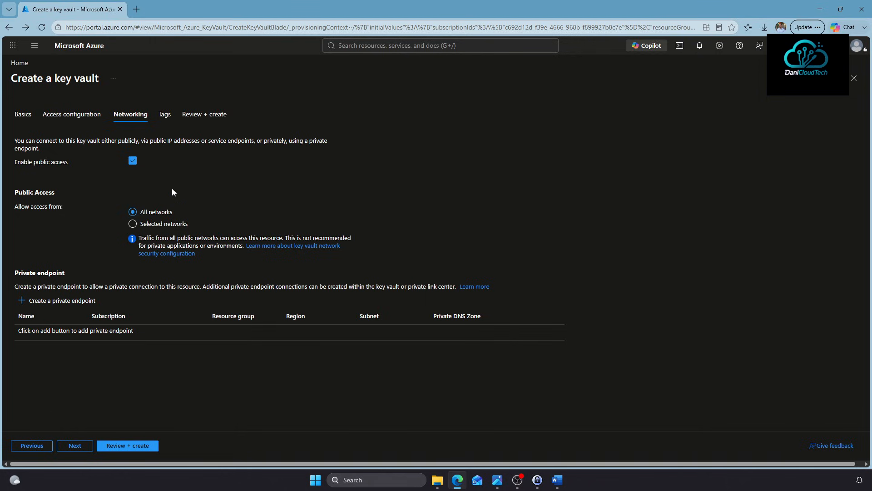
pyautogui.click(132, 161)
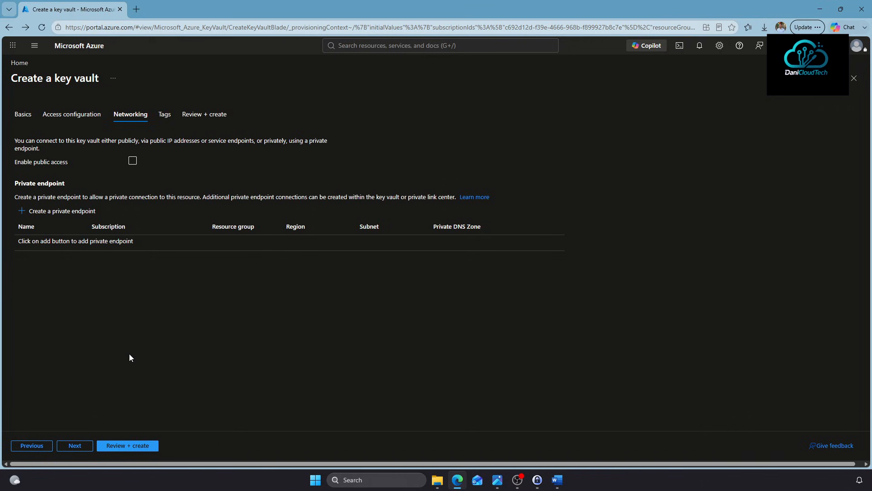
pyautogui.click(75, 447)
pyautogui.click(132, 445)
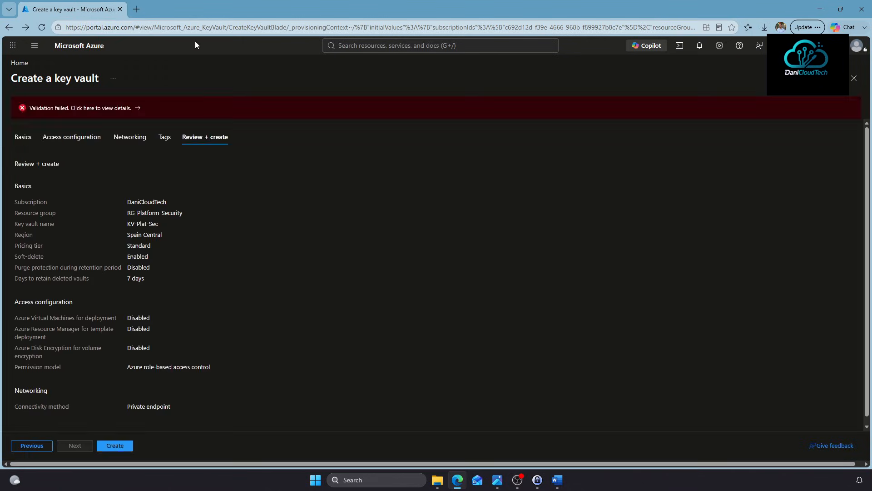
# Inspect the validation errors to identify the deletion-protection policy blocking KV-Plat-Sec
pyautogui.click(117, 113)
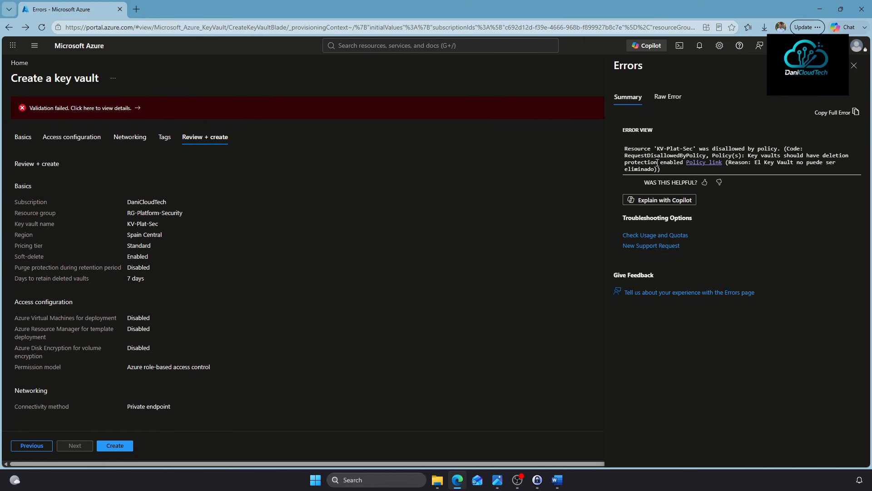
pyautogui.moveTo(748, 155); pyautogui.dragTo(682, 163)
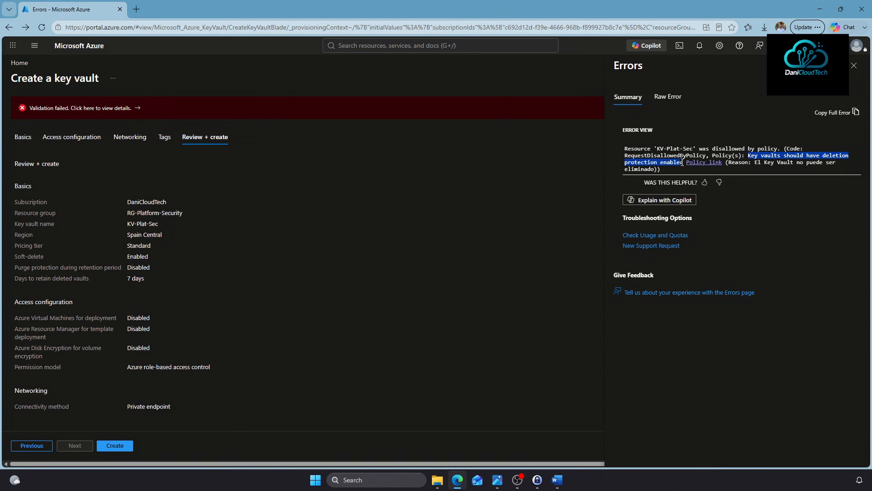
pyautogui.moveTo(682, 163); pyautogui.dragTo(683, 162)
pyautogui.click(854, 66)
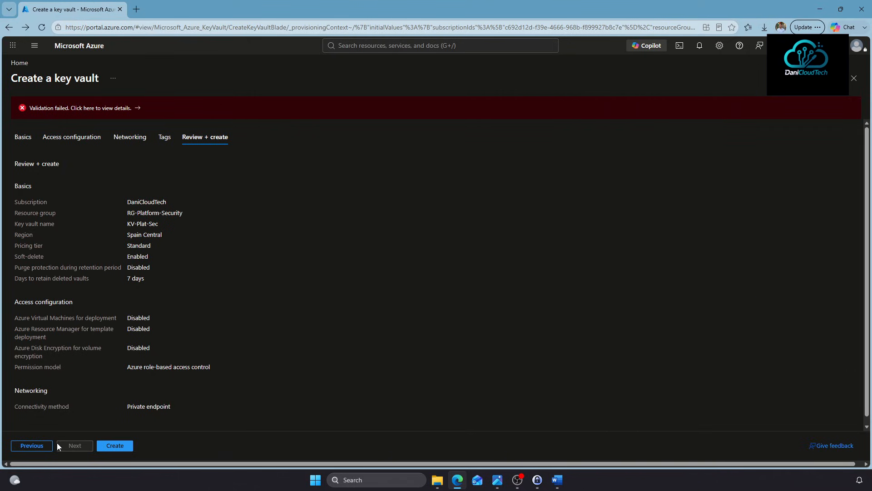
# Enable purge protection on the key vault's Basics tab
pyautogui.click(72, 143)
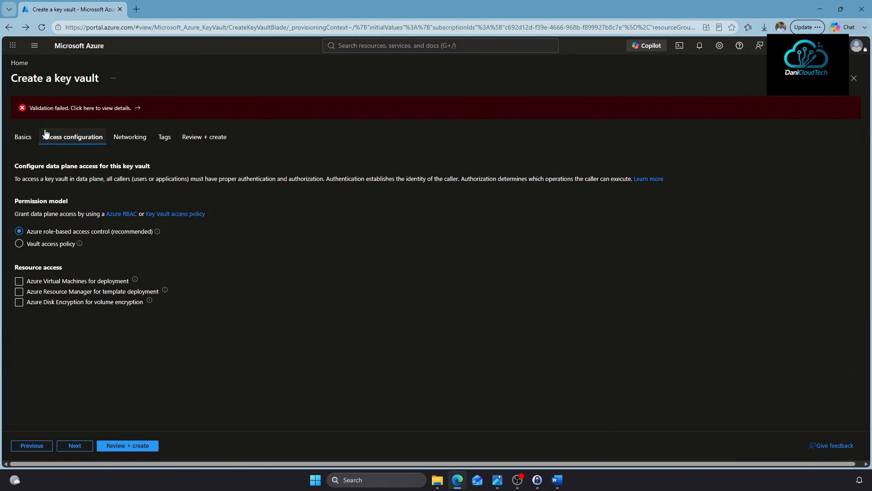
pyautogui.click(20, 134)
pyautogui.scroll(-3, 282, 367)
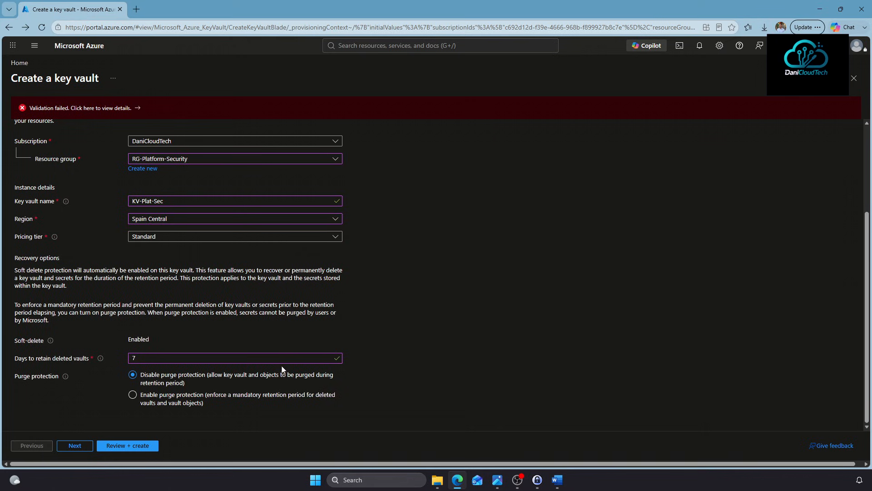
pyautogui.click(133, 395)
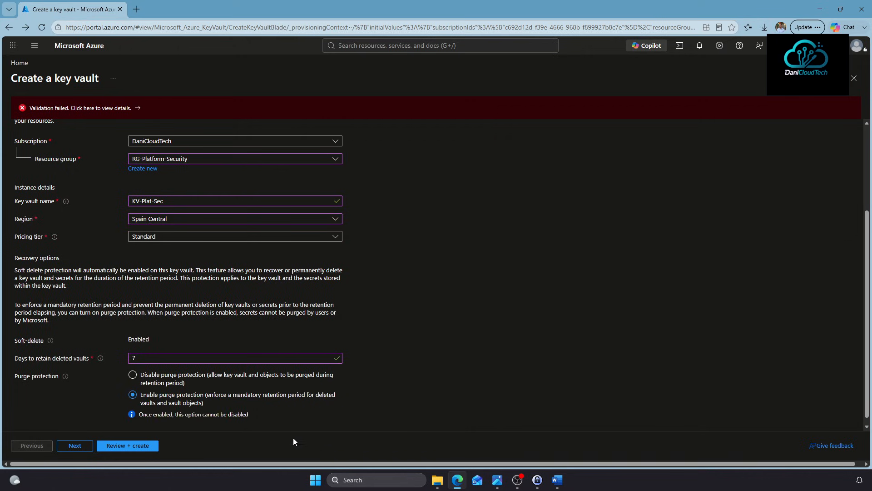
pyautogui.scroll(3, 274, 421)
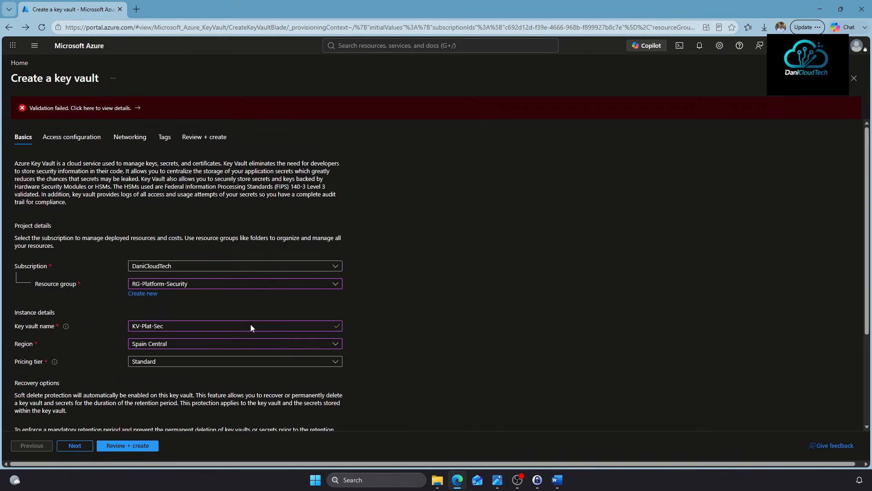
# Re-validate the corrected configuration and create the KV-Plat-Sec key vault
pyautogui.click(111, 446)
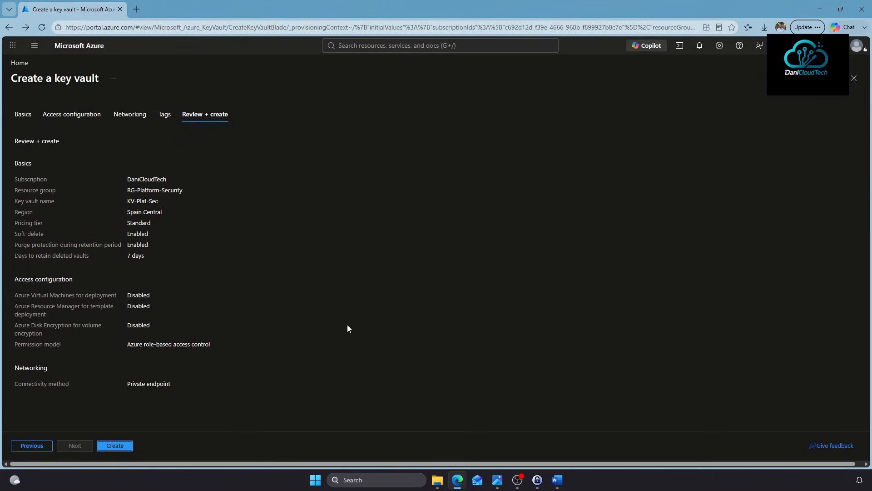
pyautogui.click(116, 445)
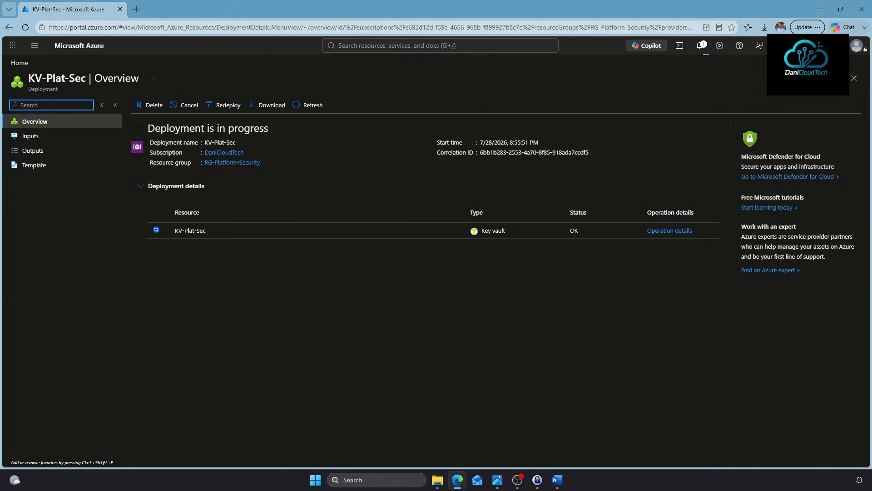
pyautogui.click(386, 45)
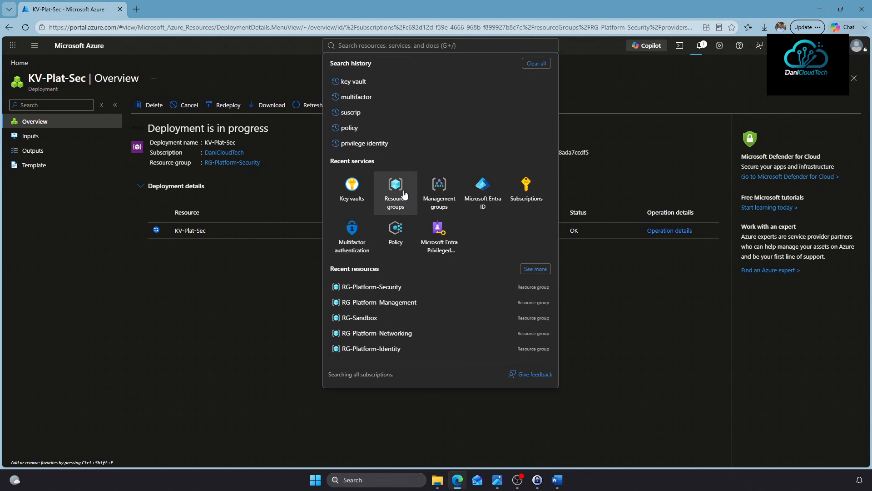
# Open RG-Platform-Networking's policies and start a new policy assignment
pyautogui.click(396, 197)
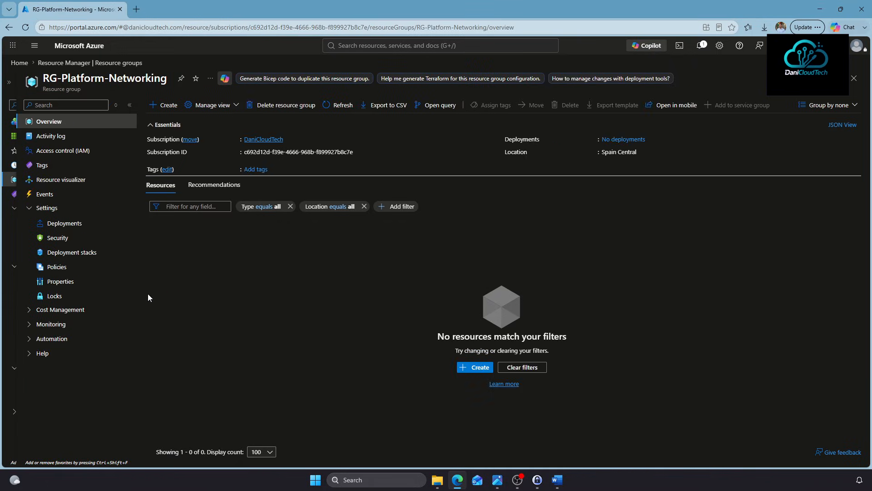
pyautogui.click(53, 268)
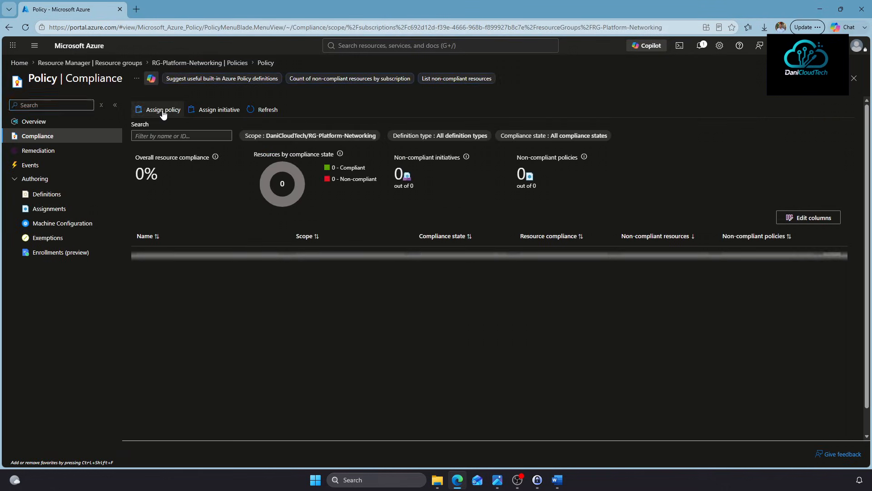
pyautogui.click(164, 110)
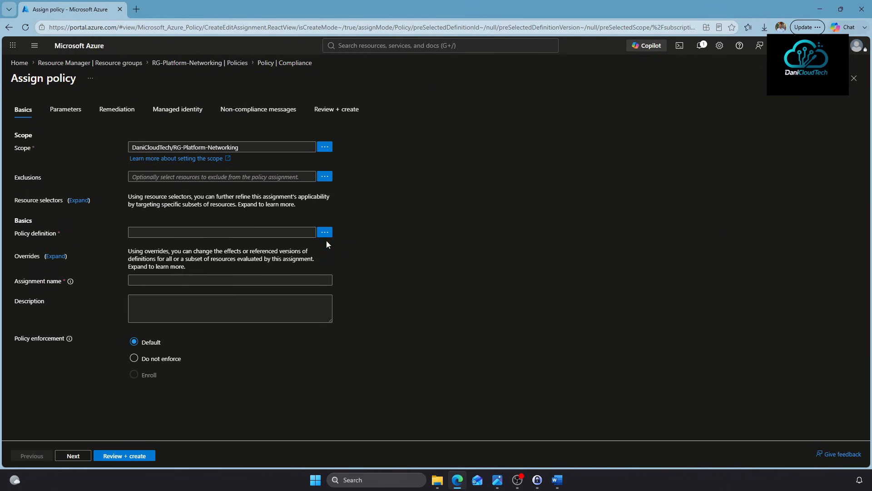
# Select the 'Subnets should be associated with a Network Security Group' policy definition
pyautogui.click(324, 233)
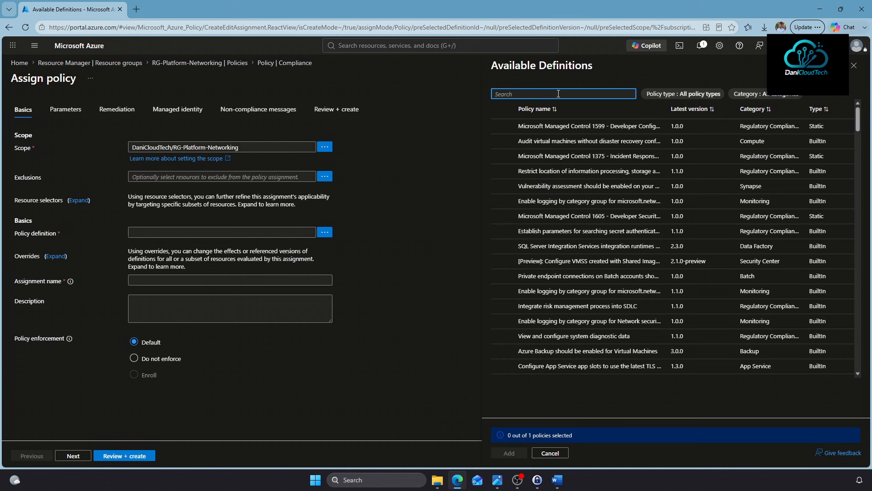
pyautogui.write('Sube')
pyautogui.write('nets')
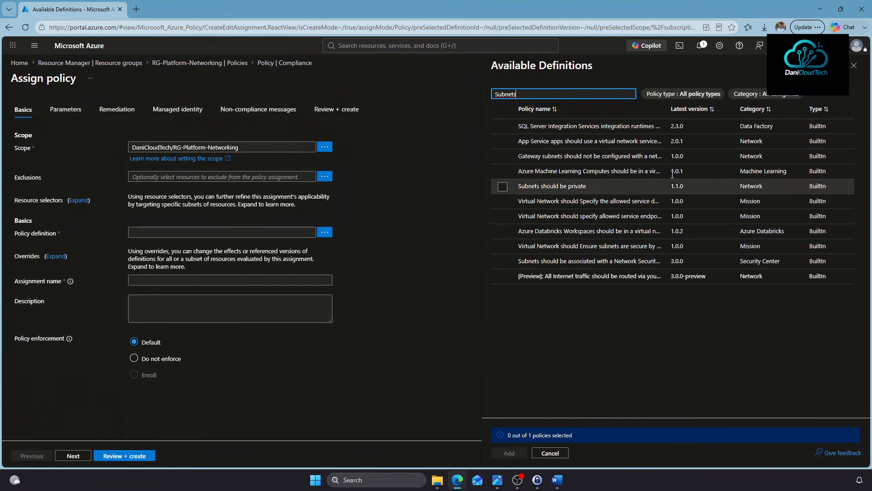
pyautogui.moveTo(666, 109); pyautogui.dragTo(755, 109)
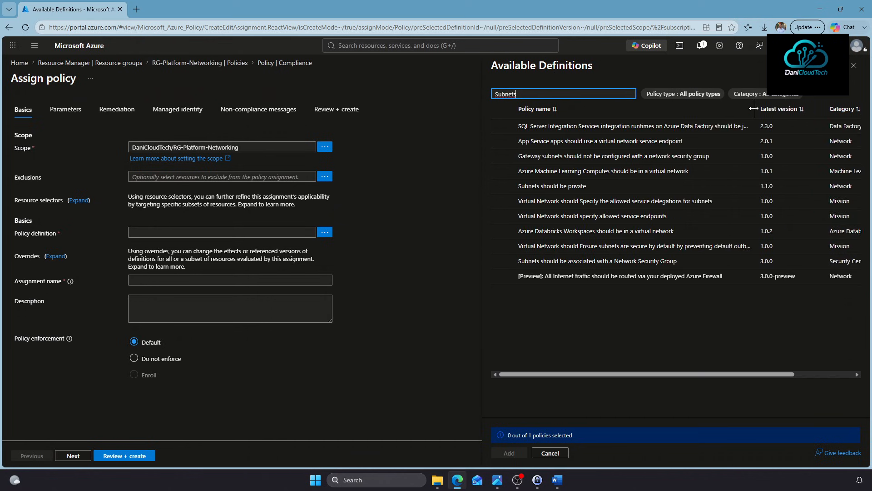
pyautogui.click(502, 261)
pyautogui.click(507, 454)
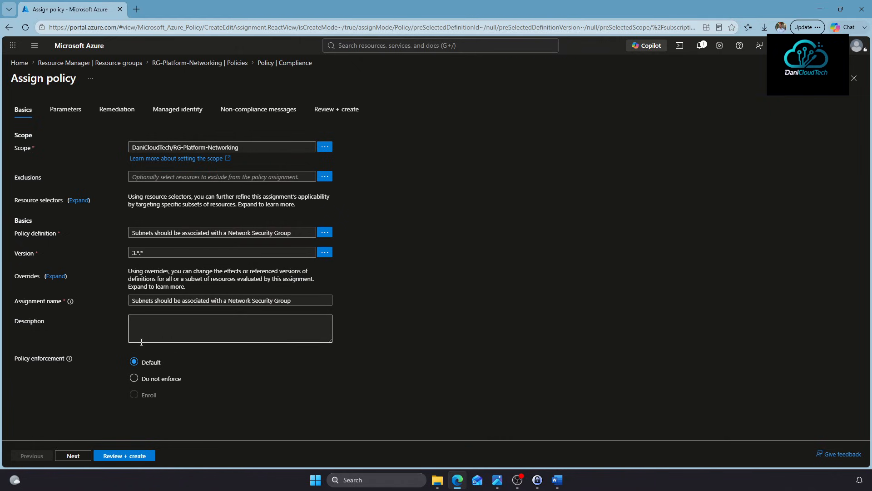
# Keep AuditIfNotExists, add message 'La subred debe tener un NSG', create the assignment, refresh compliance
pyautogui.click(72, 456)
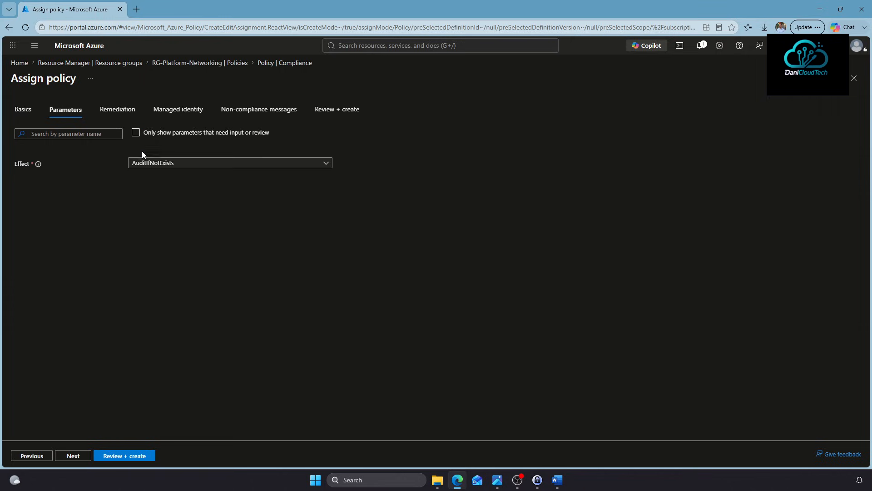
pyautogui.click(144, 162)
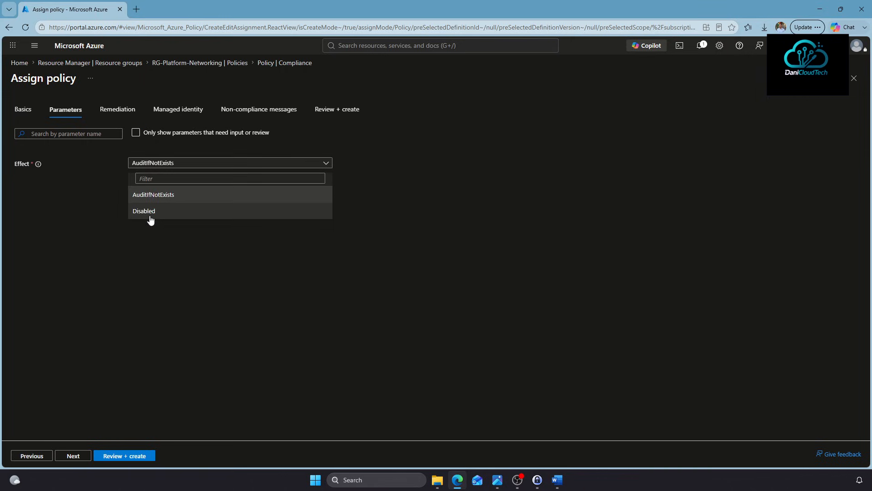
pyautogui.click(111, 108)
pyautogui.click(179, 109)
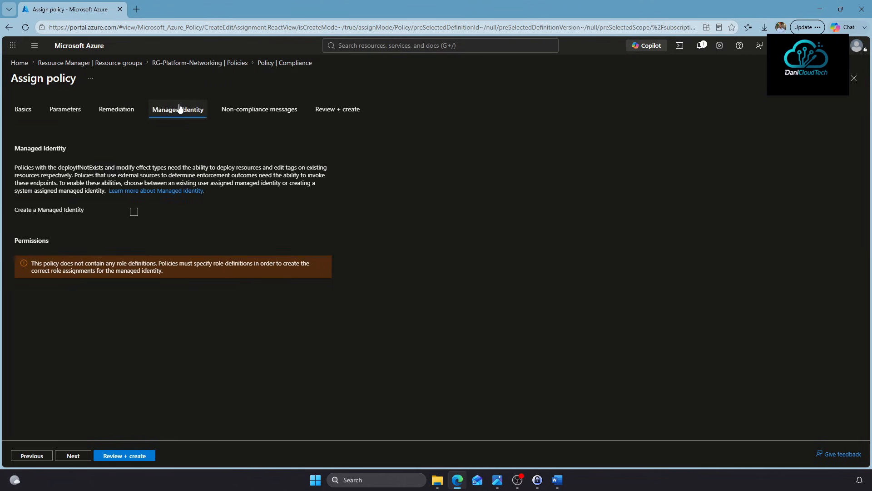
pyautogui.click(189, 159)
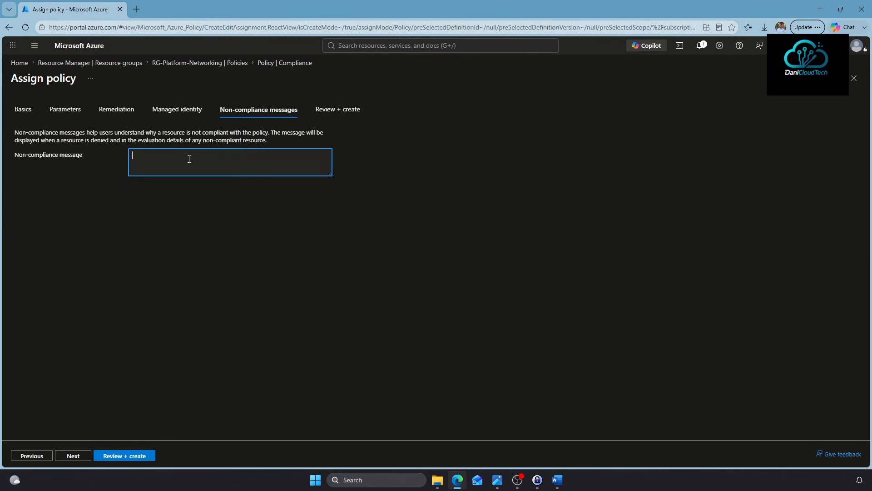
pyautogui.write('La subred debe tener un NSG')
pyautogui.click(117, 456)
pyautogui.click(112, 456)
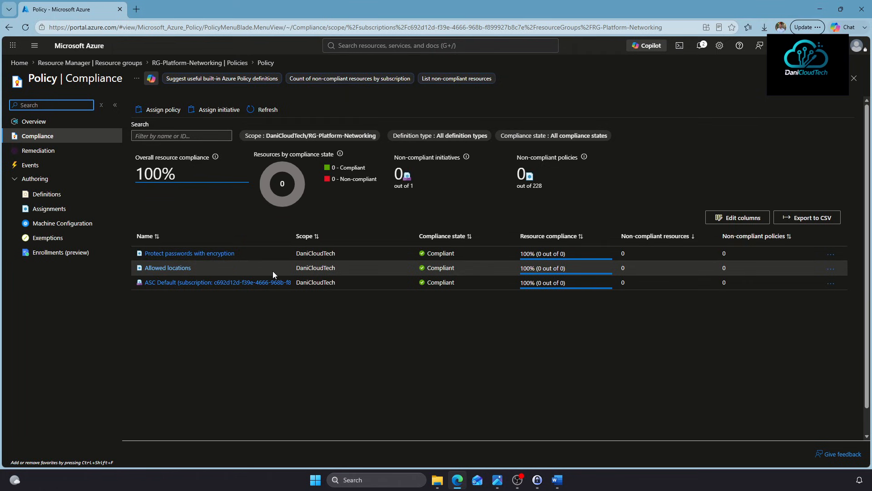
pyautogui.click(26, 27)
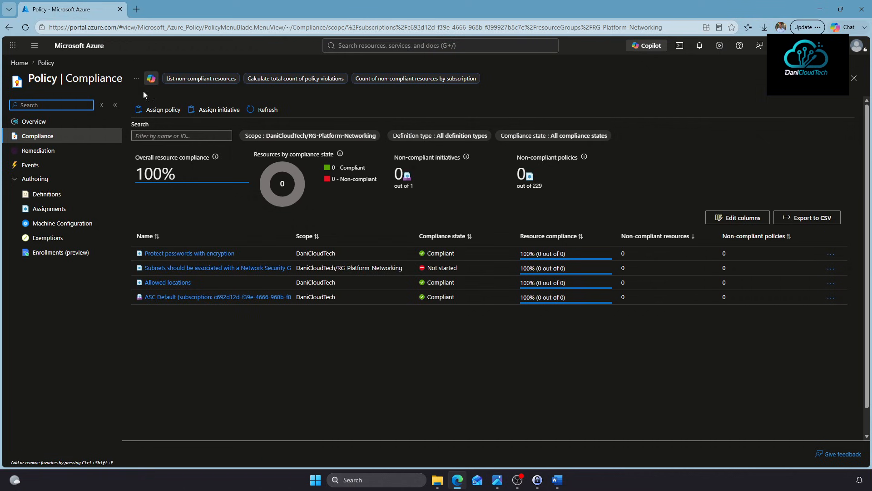
pyautogui.click(351, 46)
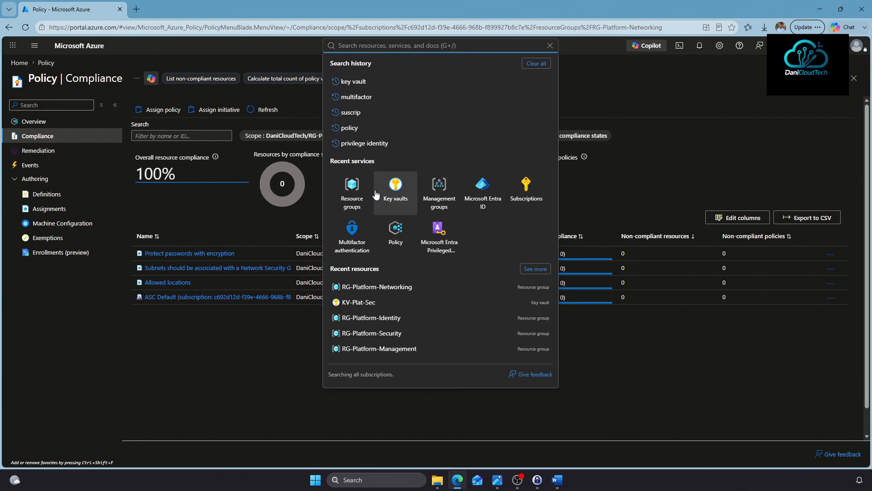
# Open RG-Platform-Networking, then start creating a virtual network from the Virtual networks list
pyautogui.click(355, 182)
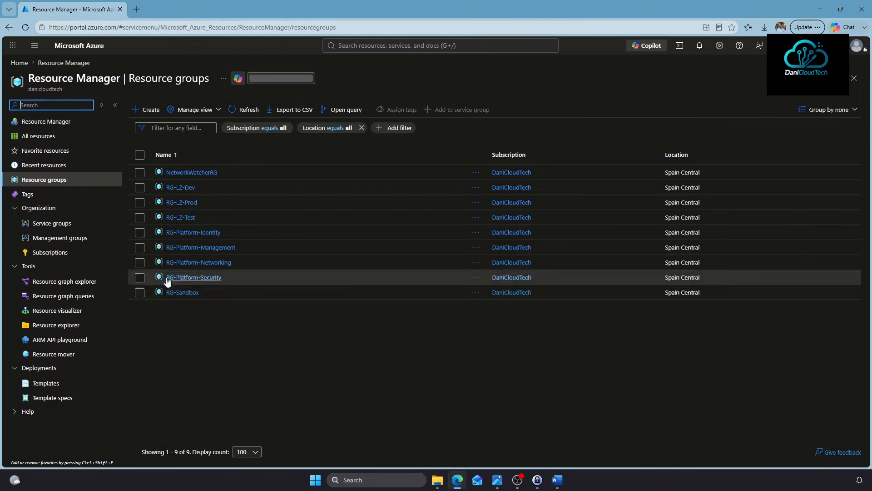
pyautogui.click(198, 262)
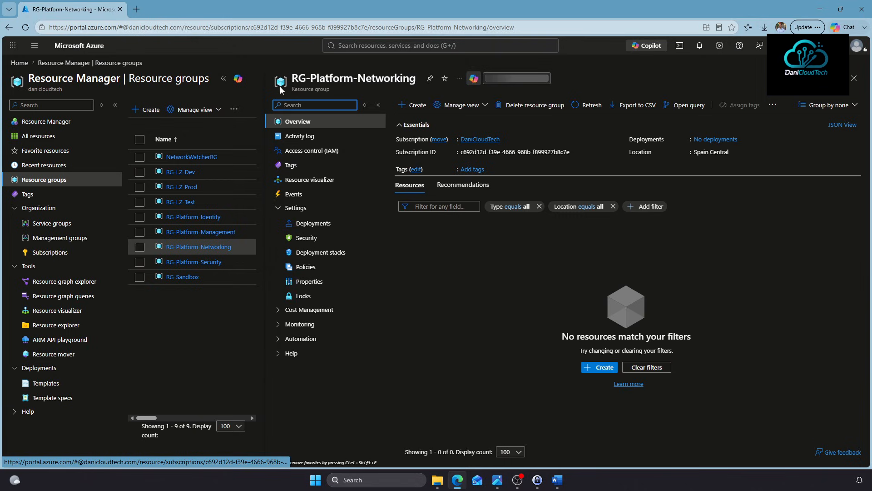
pyautogui.click(382, 46)
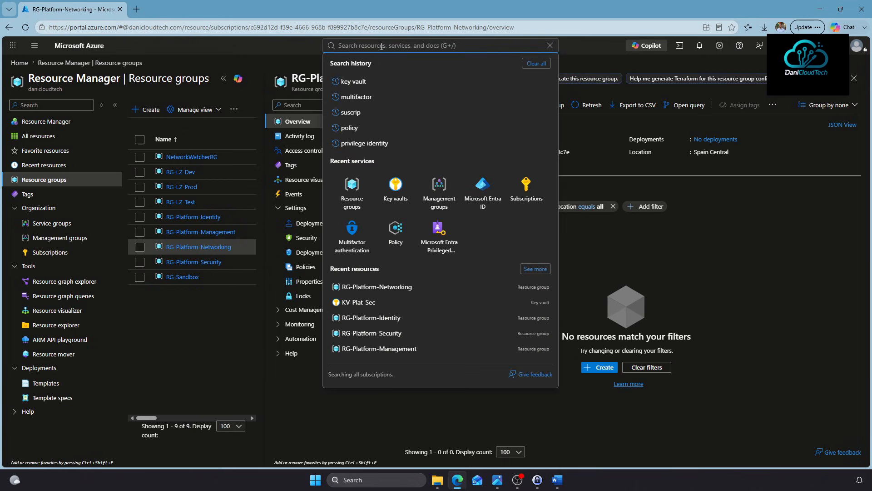
pyautogui.write('virtua')
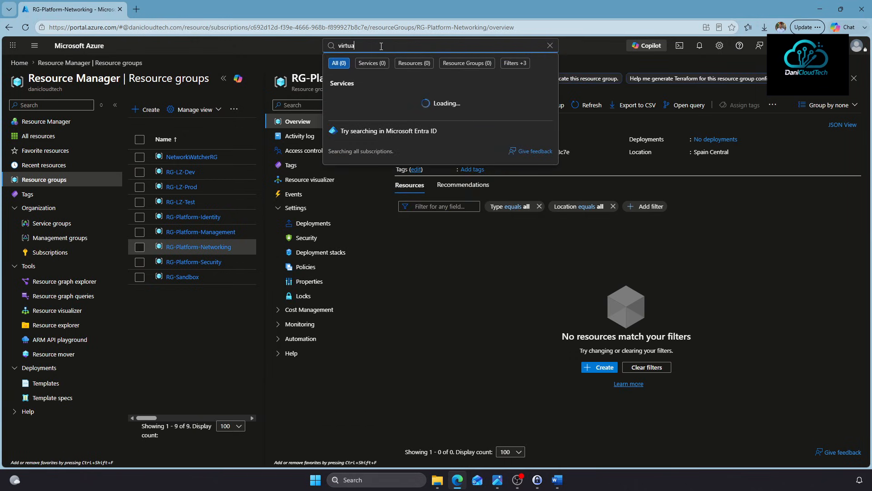
pyautogui.write('l netwo')
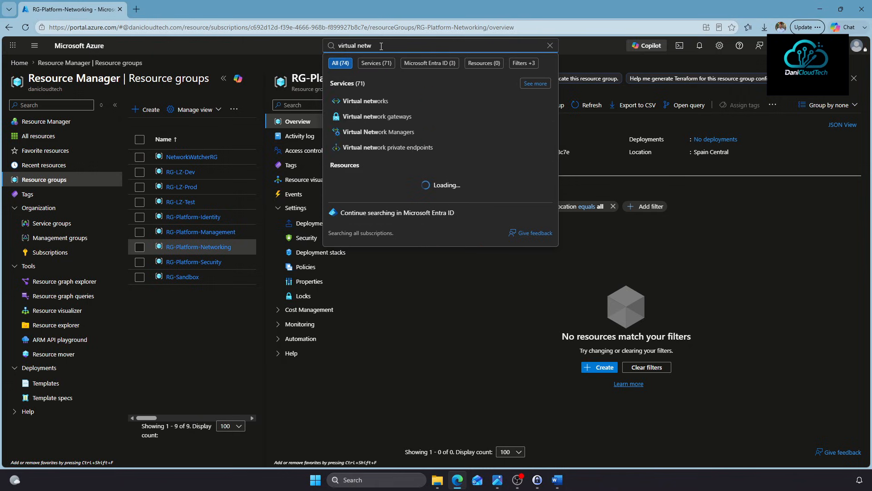
pyautogui.click(385, 100)
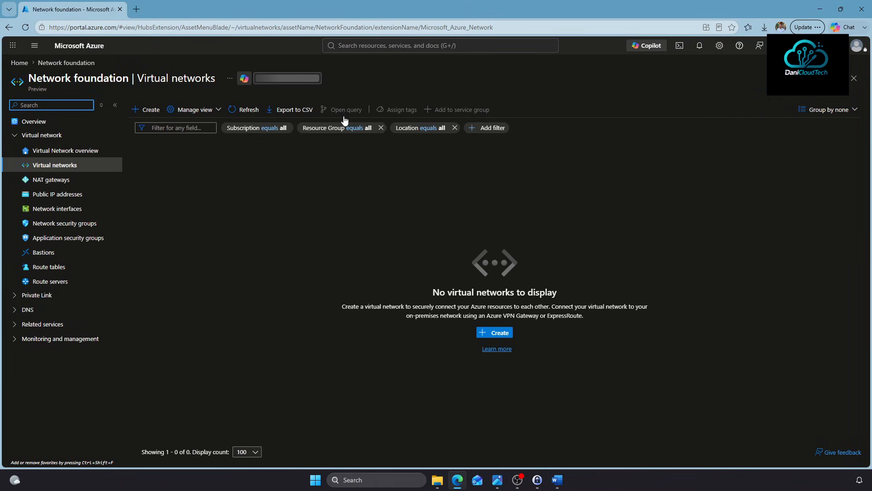
pyautogui.click(146, 110)
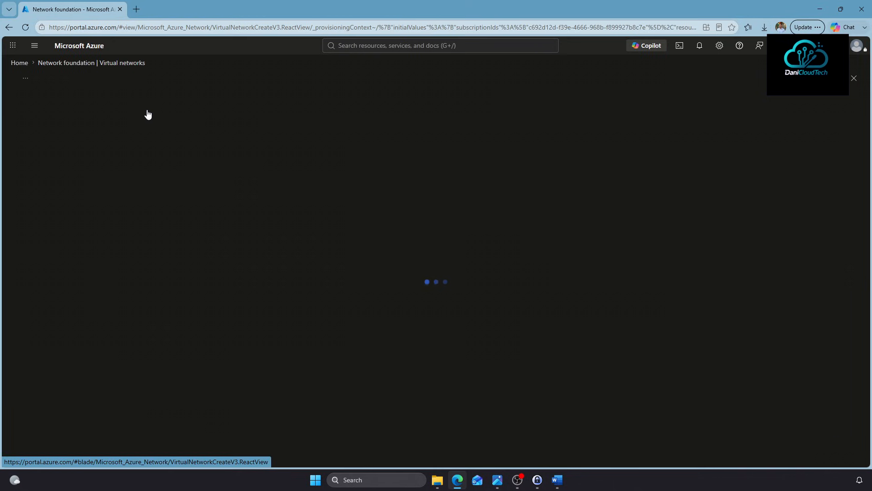
# Name the network HUB-VNet-Plat-Net in RG-Platform-Networking, region (Europe) Spain Central, and continue
pyautogui.click(197, 264)
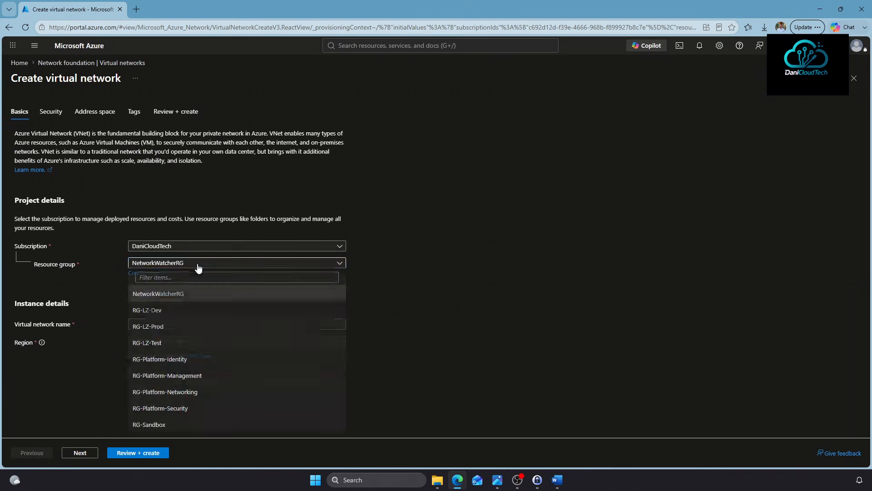
pyautogui.click(195, 391)
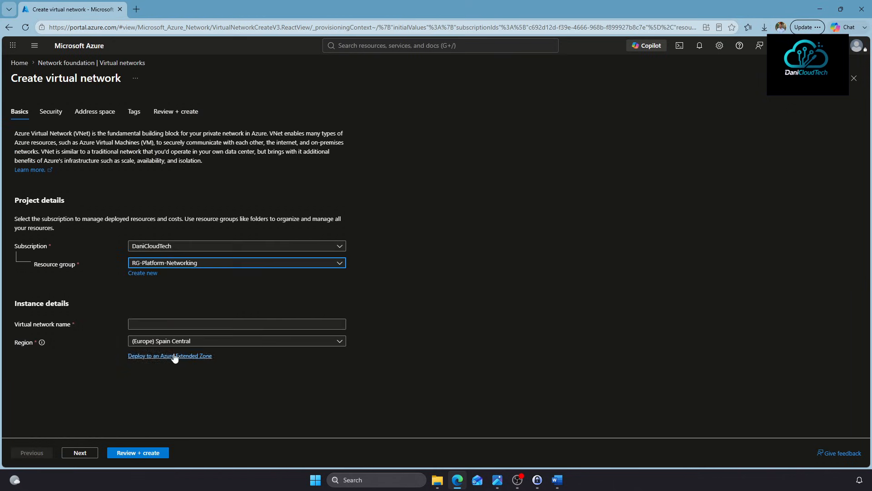
pyautogui.click(151, 323)
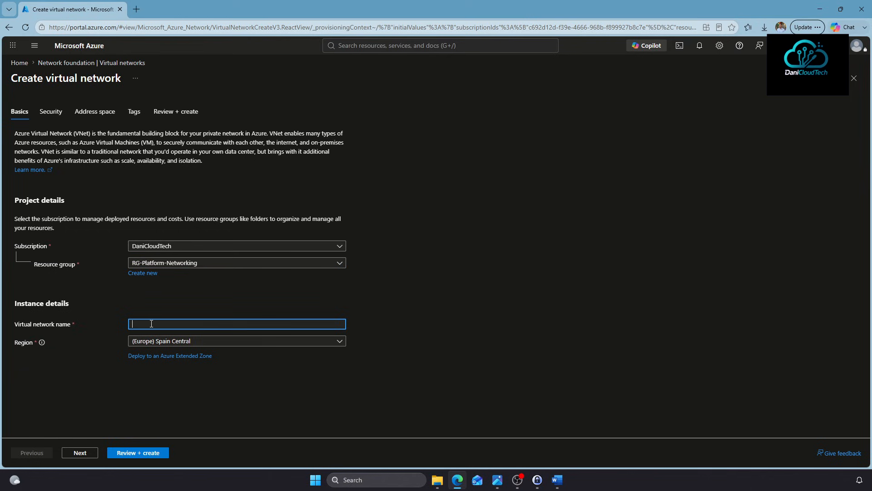
pyautogui.write('HUB-VNet-Plat-Net')
pyautogui.press('Tab')
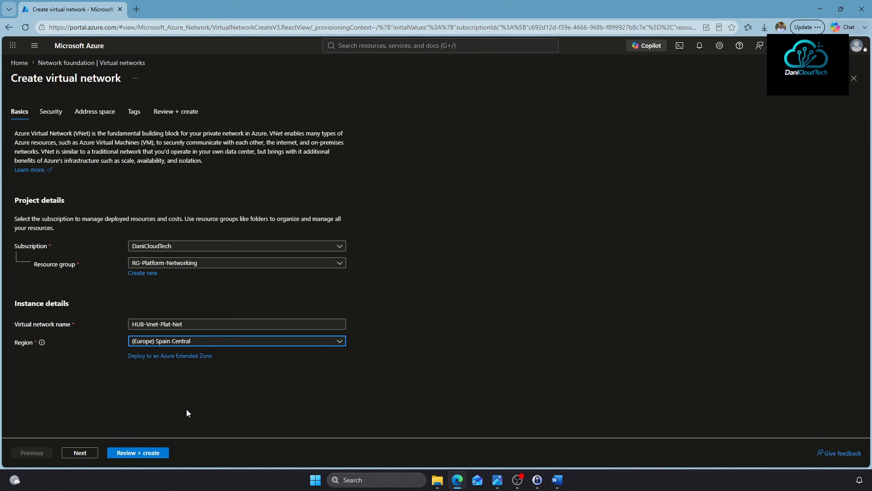
pyautogui.click(227, 345)
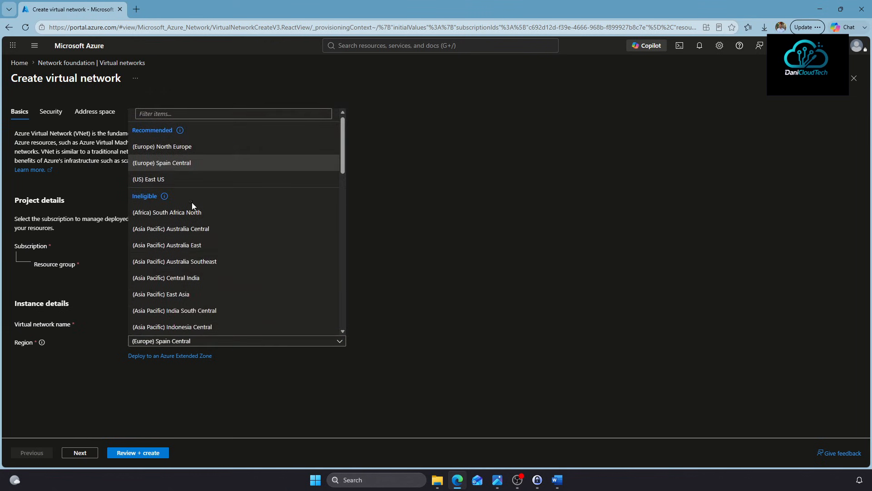
pyautogui.click(207, 278)
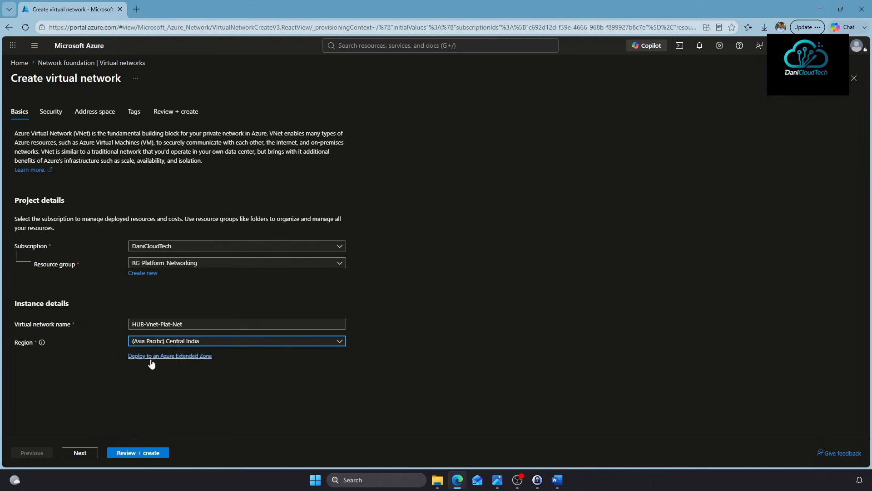
pyautogui.click(218, 345)
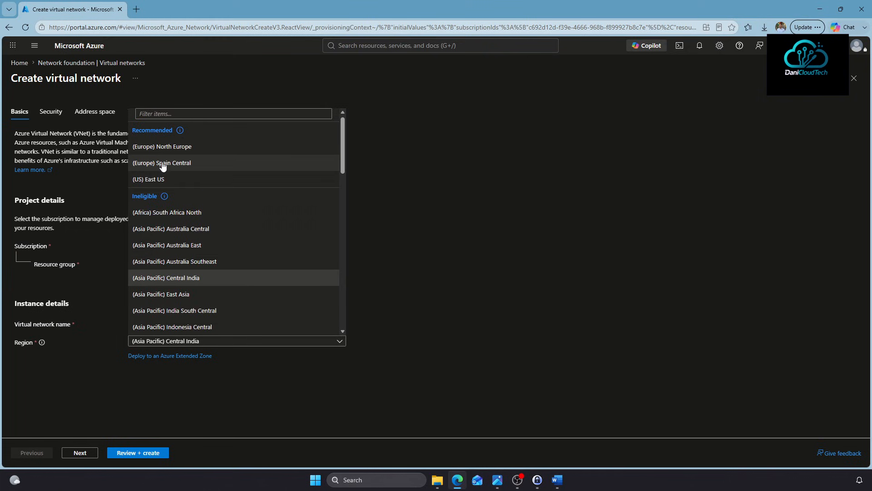
pyautogui.click(163, 164)
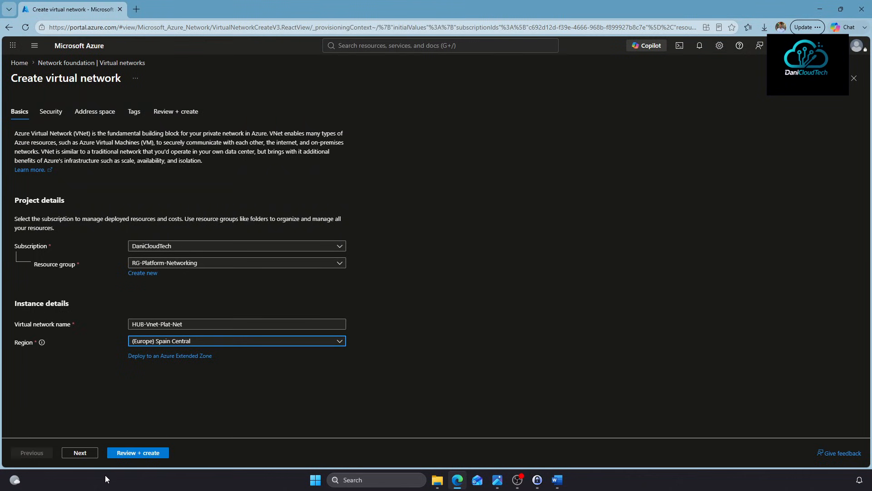
pyautogui.click(88, 454)
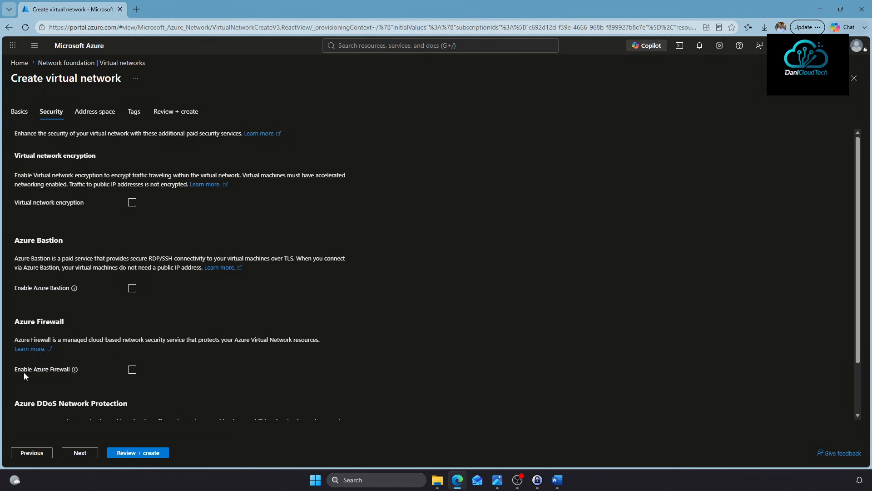
# Go to the Address space step showing 10.0.0.0/16 with a default /24 subnet
pyautogui.click(105, 114)
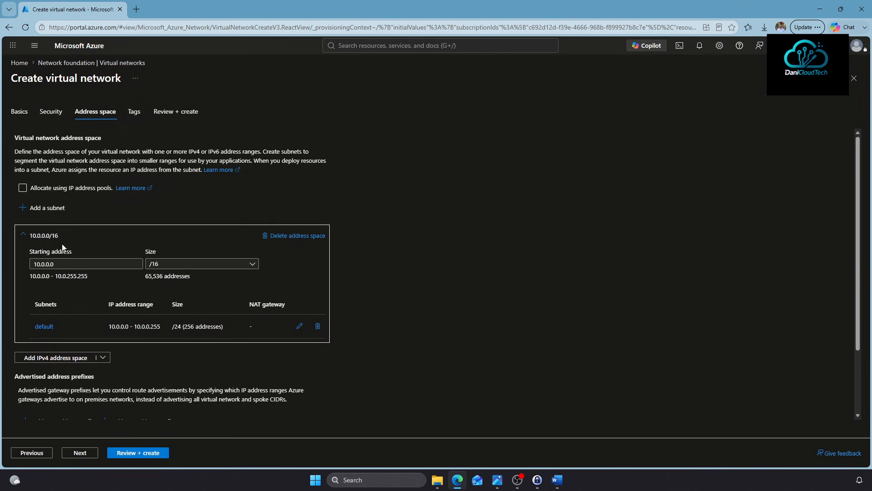
# Resize the address space to 10.0.0.0/24, delete the default subnet, and begin adding a subnet
pyautogui.click(152, 265)
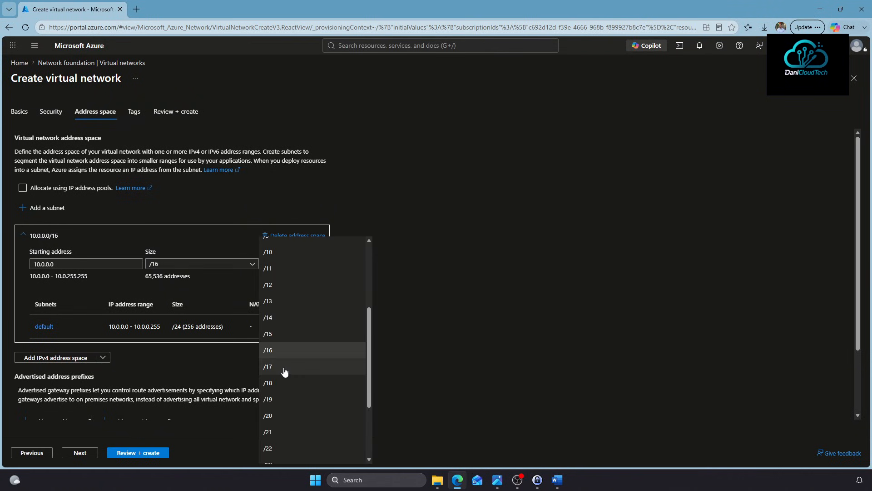
pyautogui.scroll(-1, 284, 374)
pyautogui.click(278, 436)
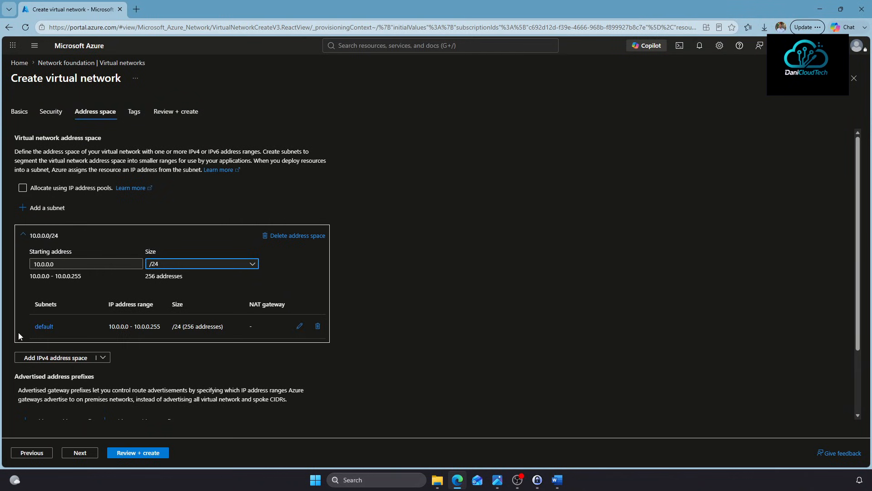
pyautogui.click(317, 326)
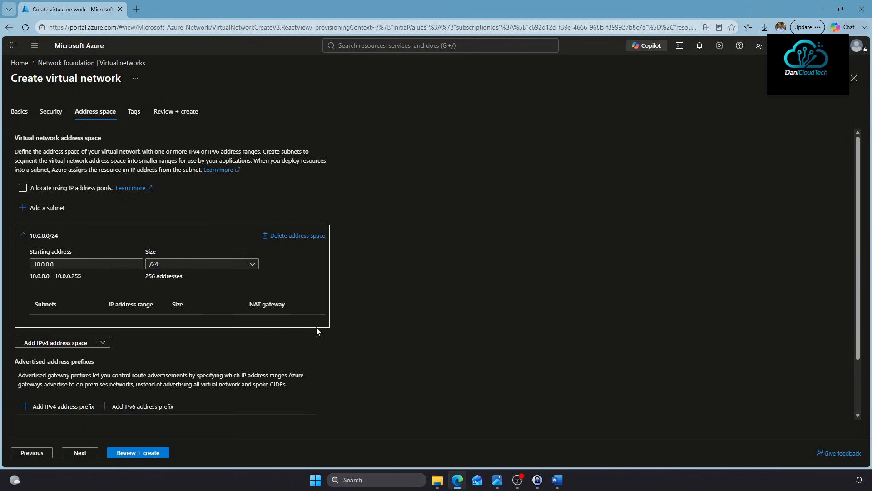
pyautogui.click(37, 209)
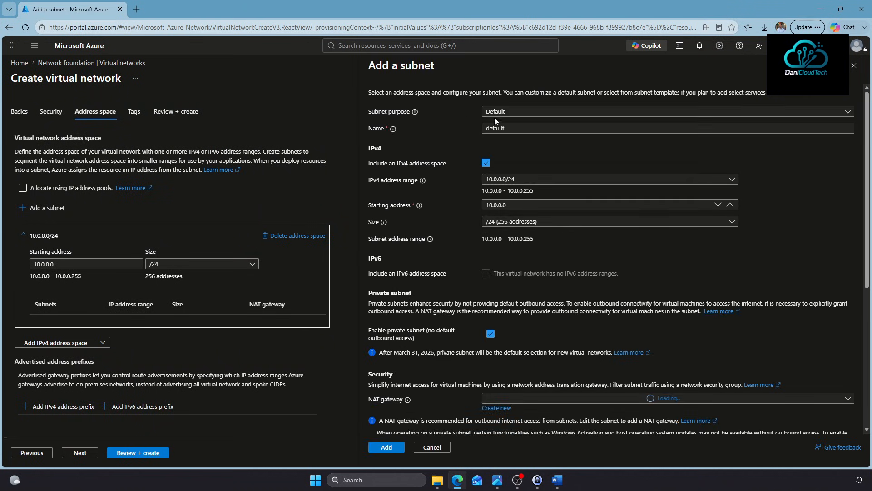
# Name the subnet SharedServicesSubnet and set its size to /26
pyautogui.doubleClick(507, 128)
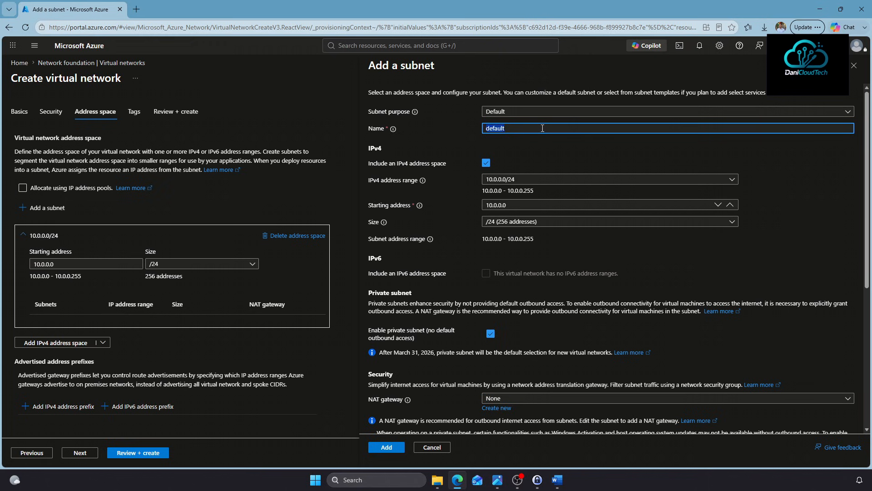
pyautogui.write('SharedServicesSubne')
pyautogui.click(518, 224)
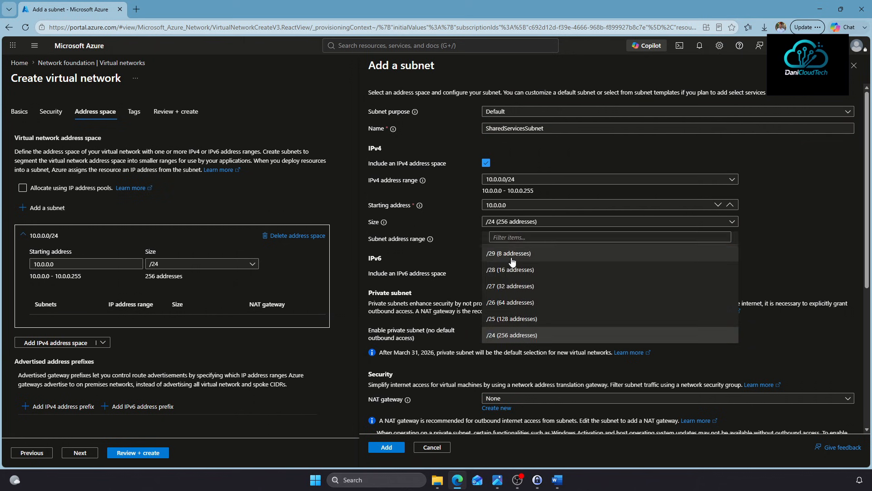
pyautogui.click(512, 301)
pyautogui.moveTo(502, 240)
pyautogui.mouseDown()
pyautogui.moveTo(470, 237)
pyautogui.moveTo(502, 239)
pyautogui.mouseUp()
pyautogui.click(520, 241)
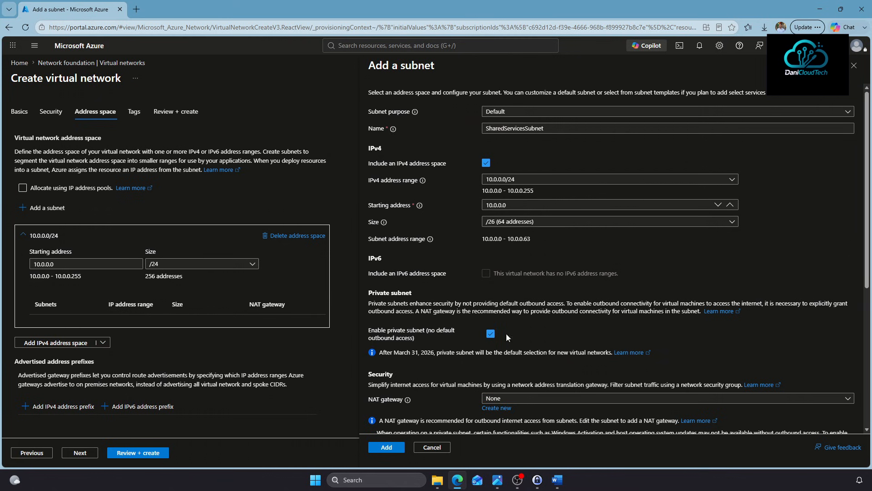
# Create a new network security group 'NSG SharedServices' for the subnet
pyautogui.scroll(-2, 491, 366)
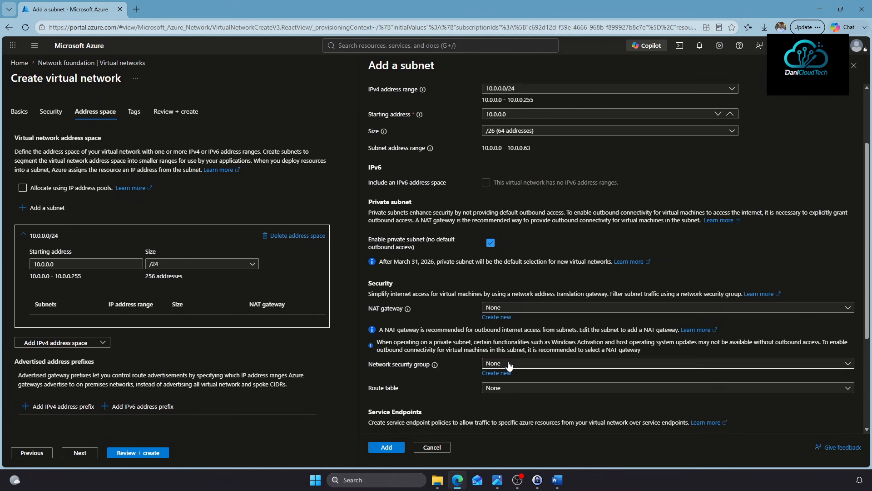
pyautogui.click(550, 364)
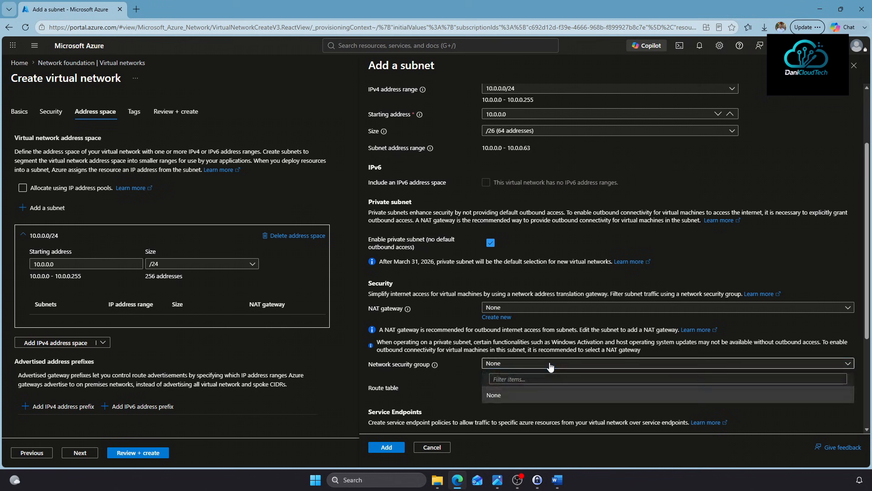
pyautogui.click(483, 394)
pyautogui.click(442, 371)
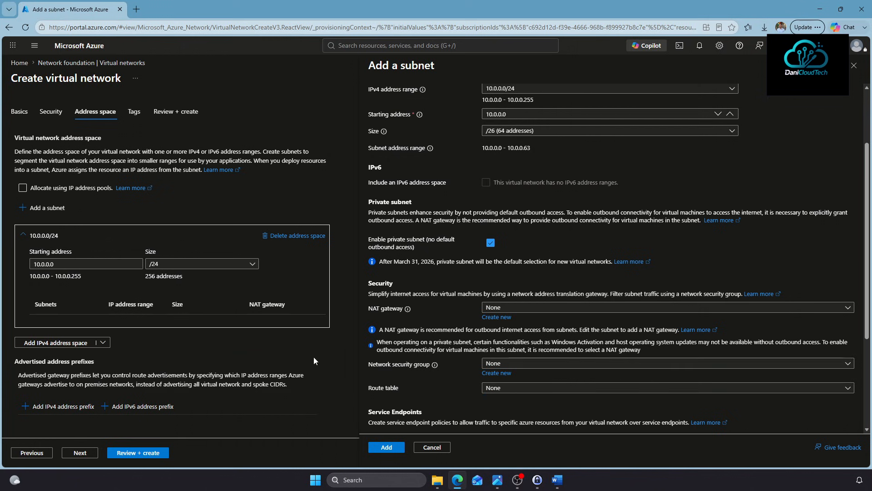
pyautogui.click(502, 376)
pyautogui.click(514, 332)
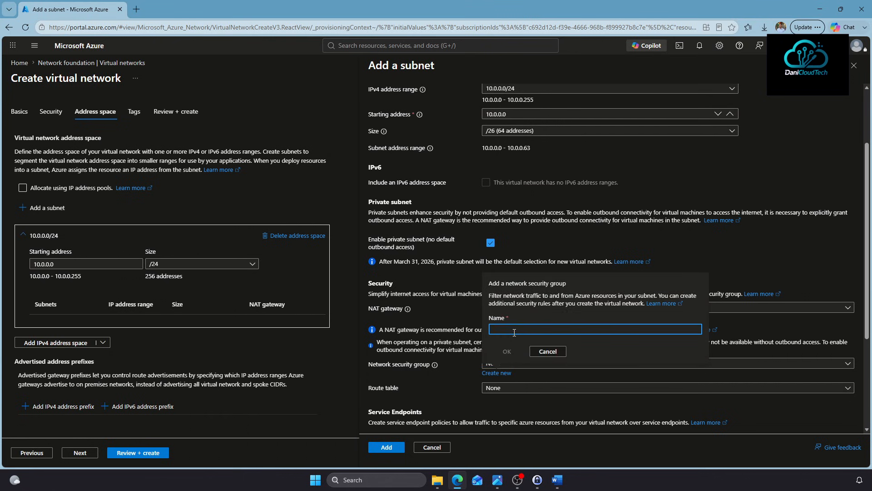
pyautogui.write('NSG SHaredServices')
pyautogui.click(508, 354)
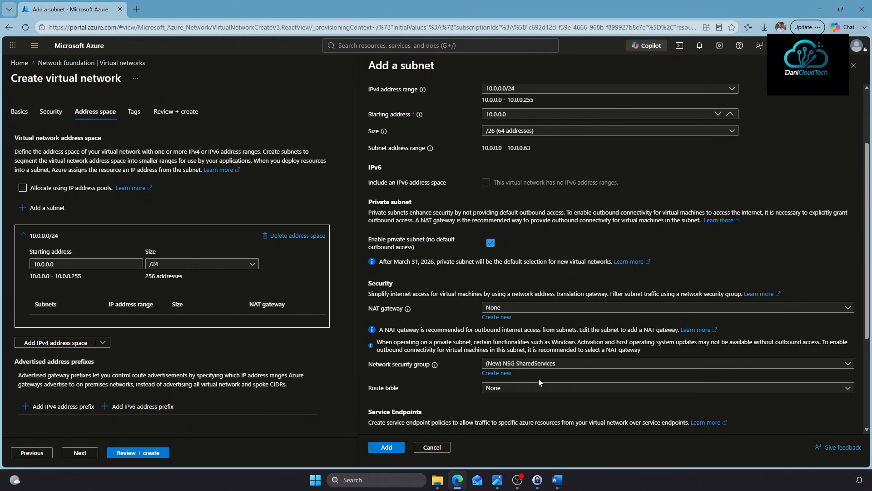
# Add SharedServicesSubnet to the network and start Review + create validation
pyautogui.scroll(-2, 587, 320)
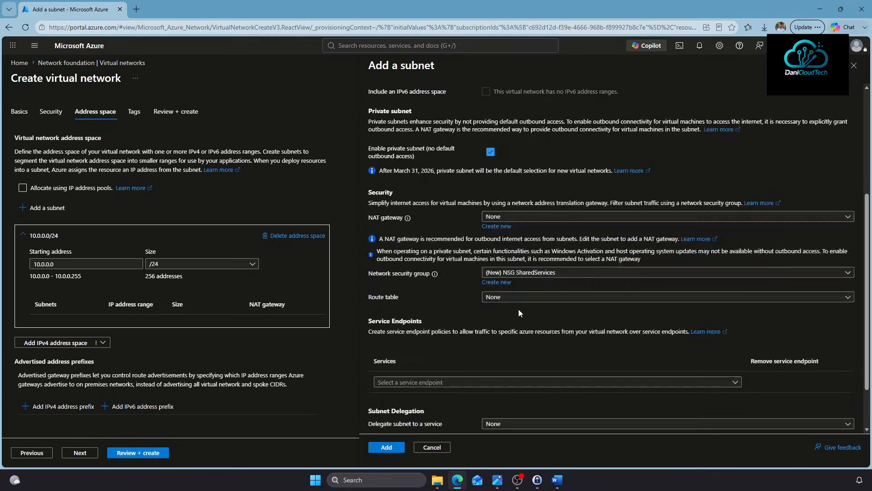
pyautogui.scroll(-2, 498, 328)
pyautogui.click(385, 448)
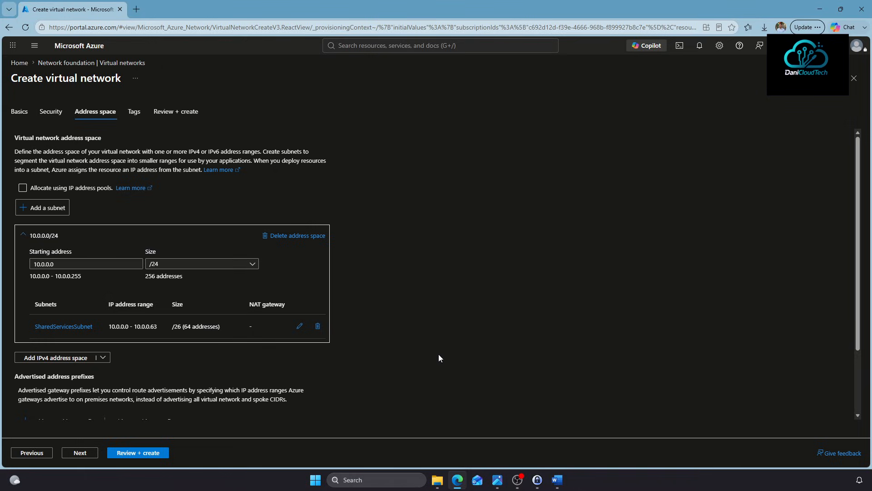
pyautogui.click(130, 454)
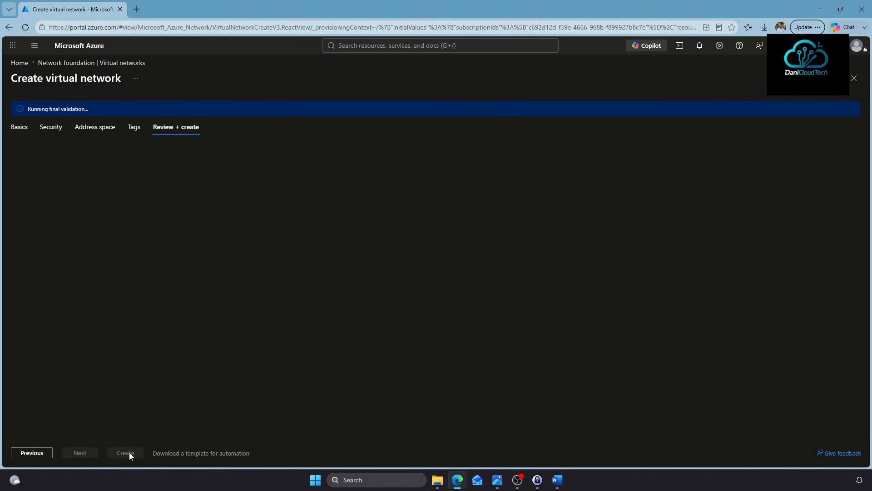
# Create the HUB-Vnet-Plat-Net virtual network and wait for its deployment to complete
pyautogui.click(124, 453)
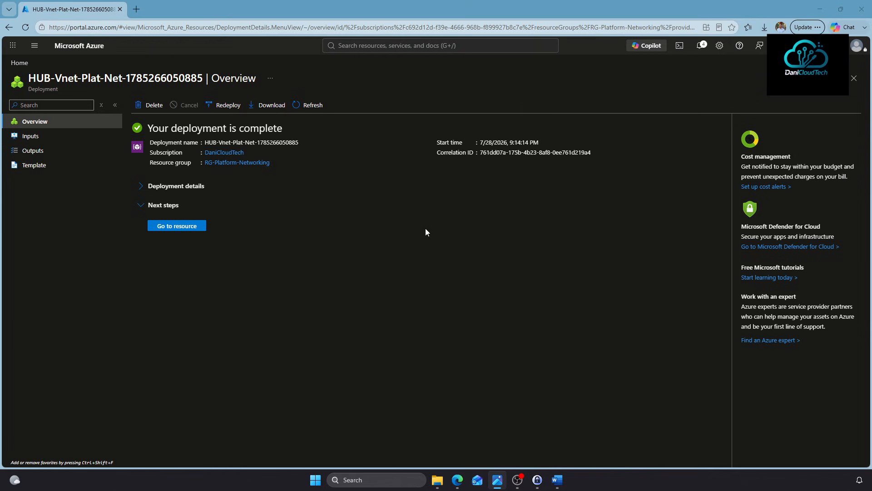
# Open the Policies page of the RG-Platform-Management resource group
pyautogui.click(395, 46)
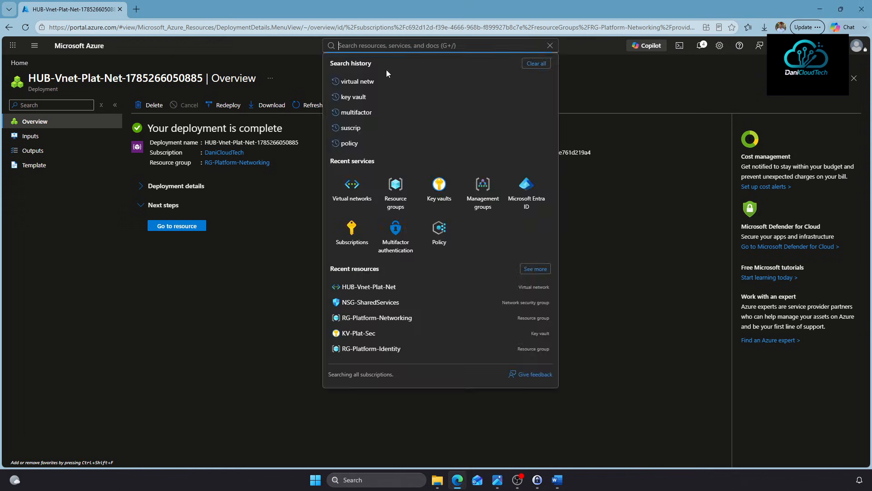
pyautogui.click(392, 200)
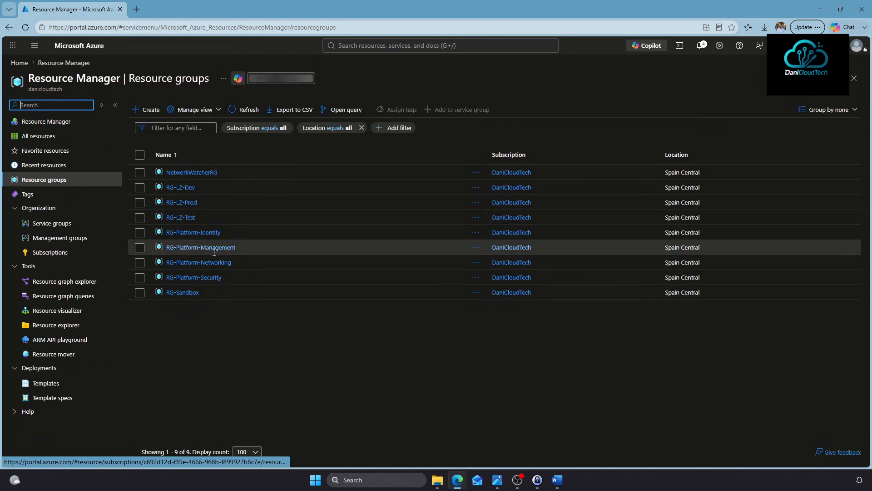
pyautogui.click(214, 248)
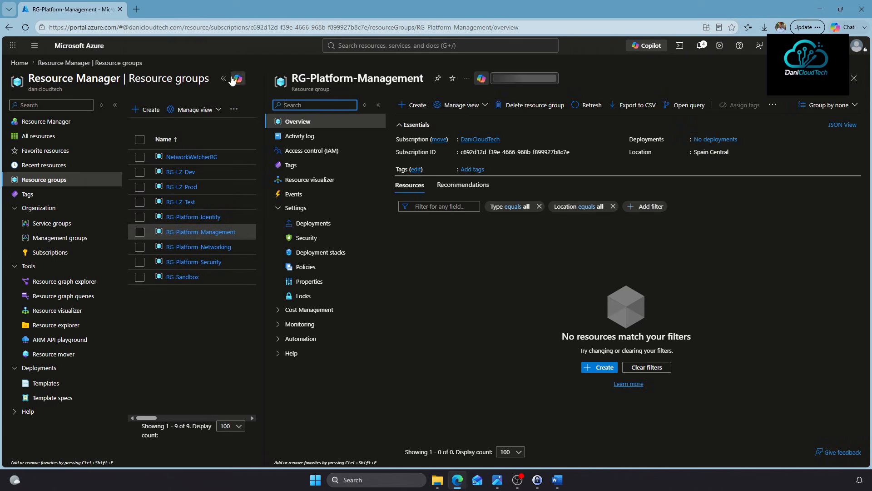
pyautogui.click(225, 79)
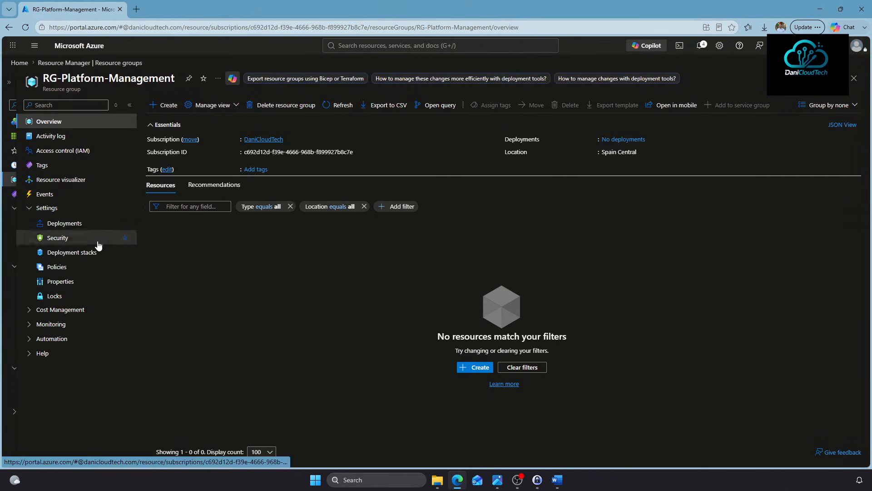
pyautogui.click(93, 271)
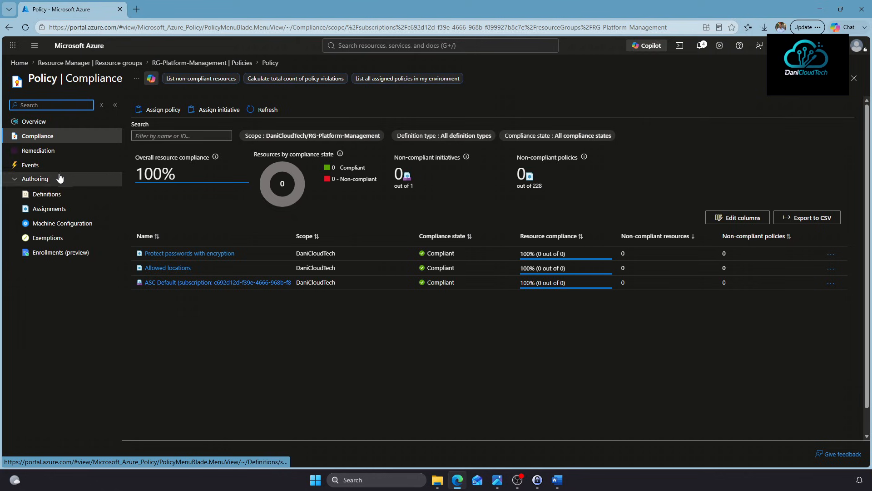
# Start a policy assignment using the 'Append a tag and its value to resources' definition
pyautogui.click(146, 111)
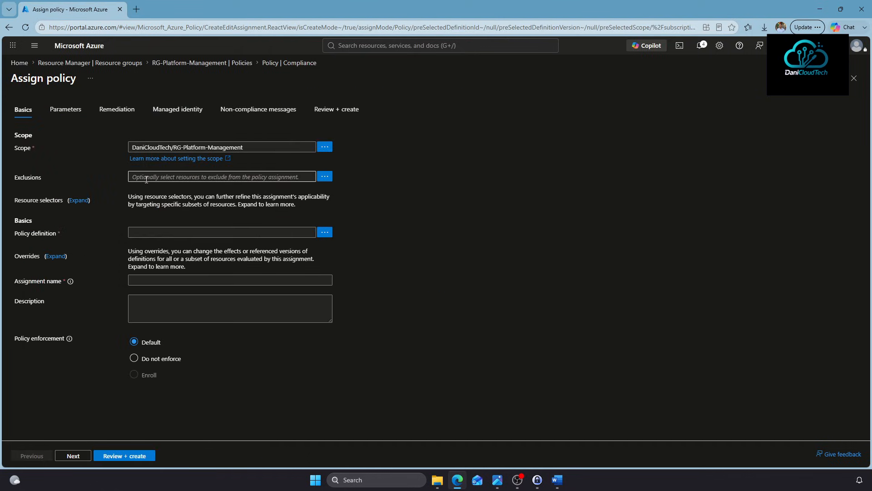
pyautogui.click(324, 233)
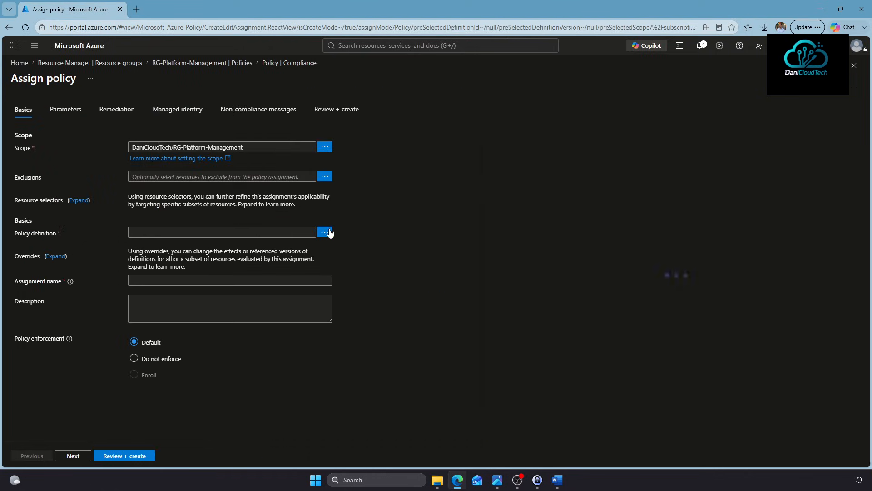
pyautogui.click(517, 97)
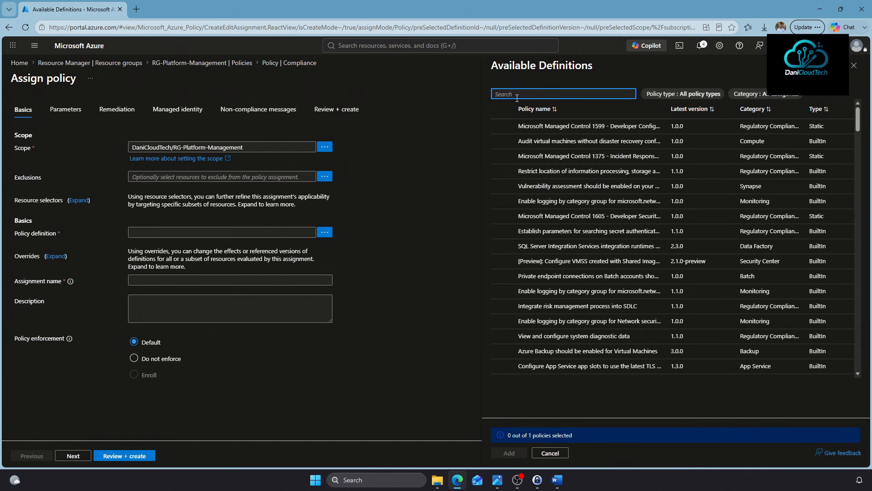
pyautogui.write('Tags')
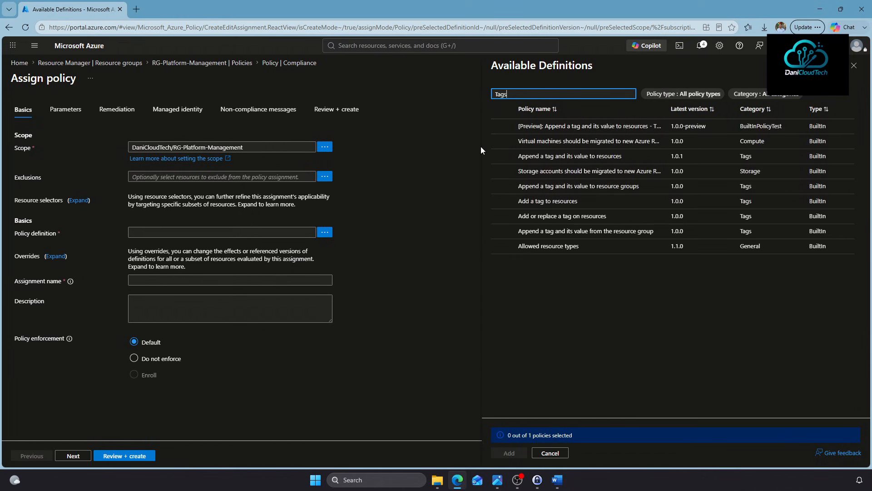
pyautogui.click(502, 156)
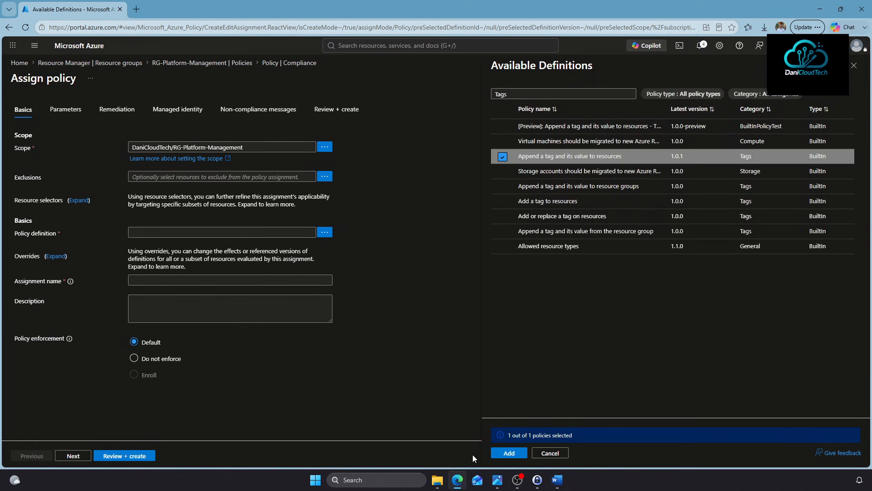
pyautogui.click(501, 456)
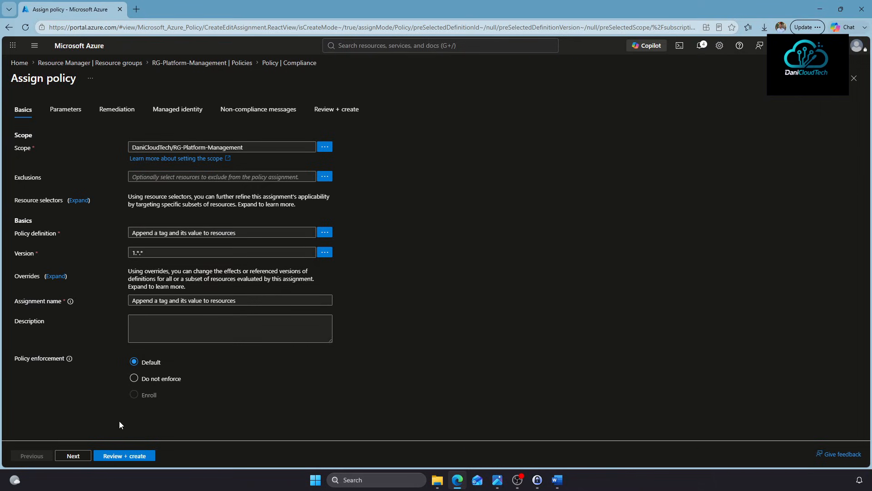
# Set the tag parameters to name Environment and value Platform-Management
pyautogui.click(76, 457)
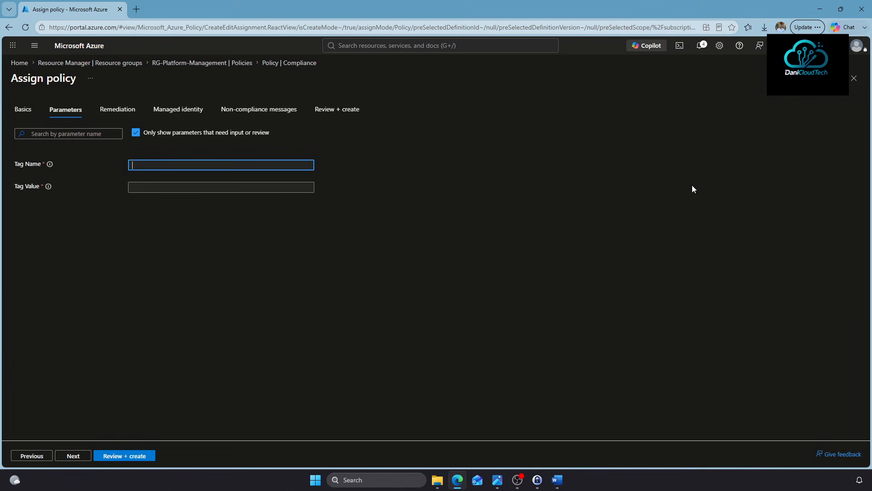
pyautogui.write('Eniv')
pyautogui.write('ro')
pyautogui.write('nment')
pyautogui.press('Tab')
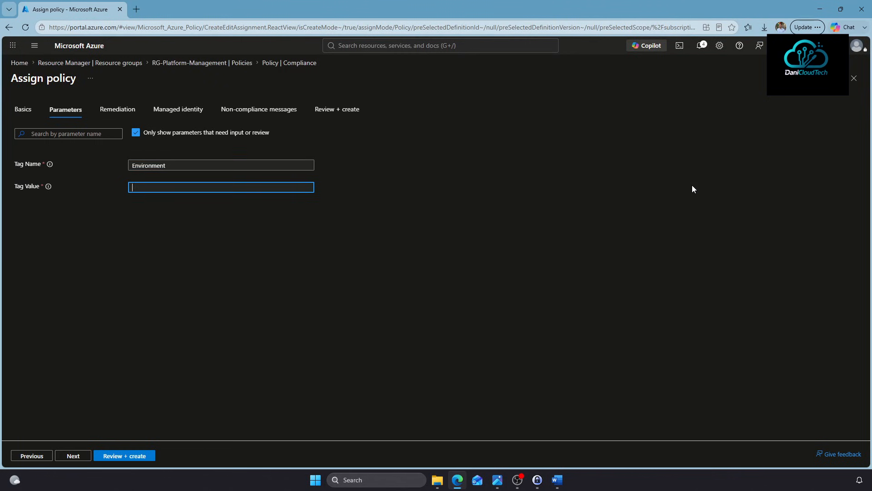
pyautogui.write('Platform-Management')
# Add the non-compliance message 'El campo tag es obligatorio' and create the assignment
pyautogui.click(83, 456)
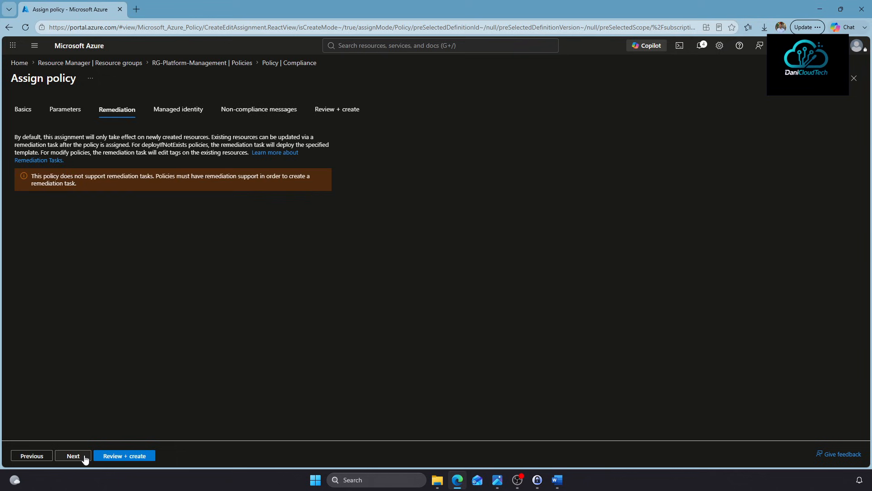
pyautogui.click(84, 458)
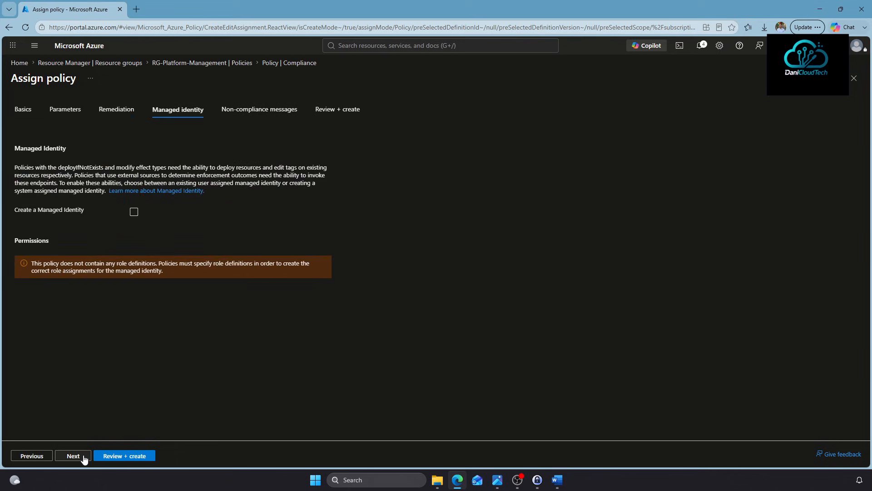
pyautogui.click(85, 457)
pyautogui.click(152, 167)
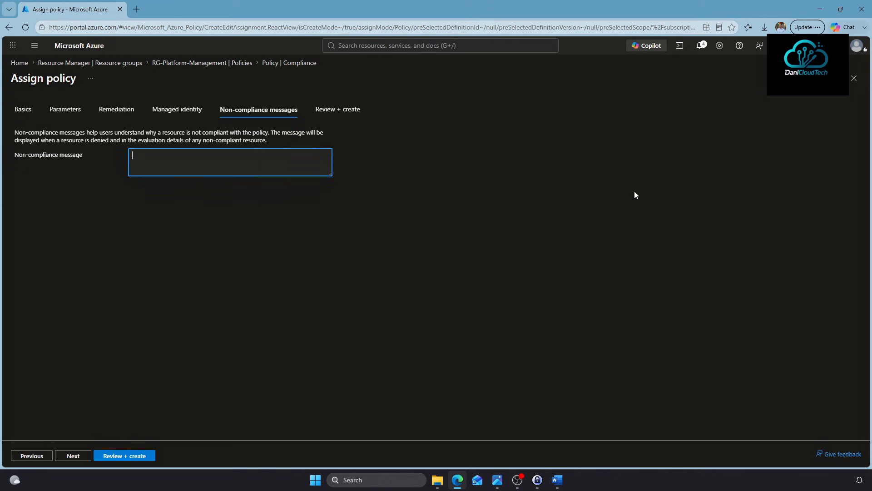
pyautogui.write('El campo tag es obligatorio')
pyautogui.click(117, 456)
pyautogui.click(109, 457)
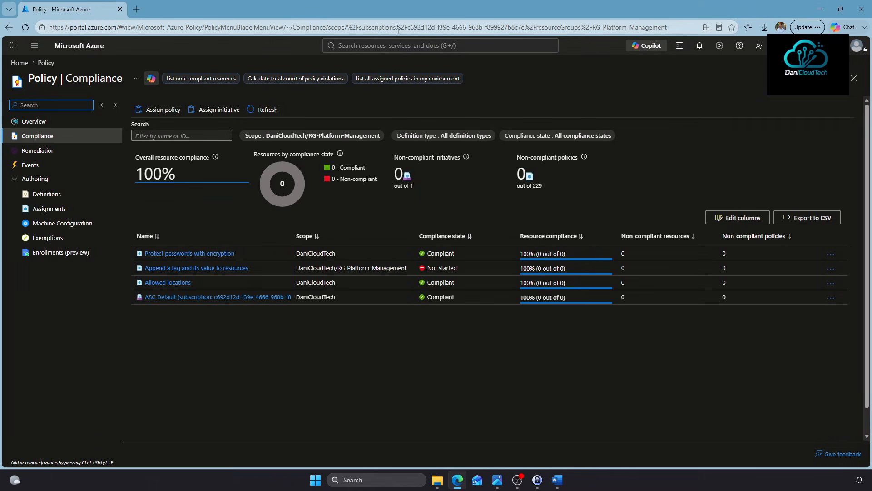
# Search for 'log analytics' and open the Log Analytics workspaces page
pyautogui.click(352, 47)
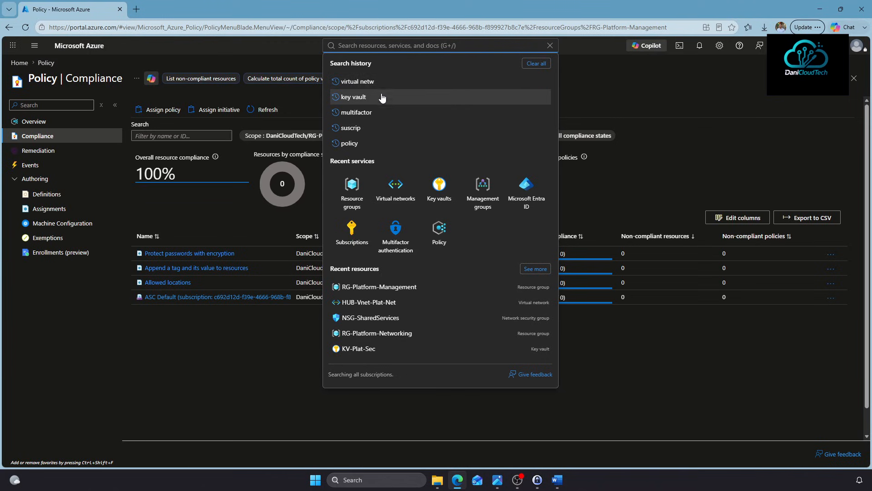
pyautogui.write('log analt')
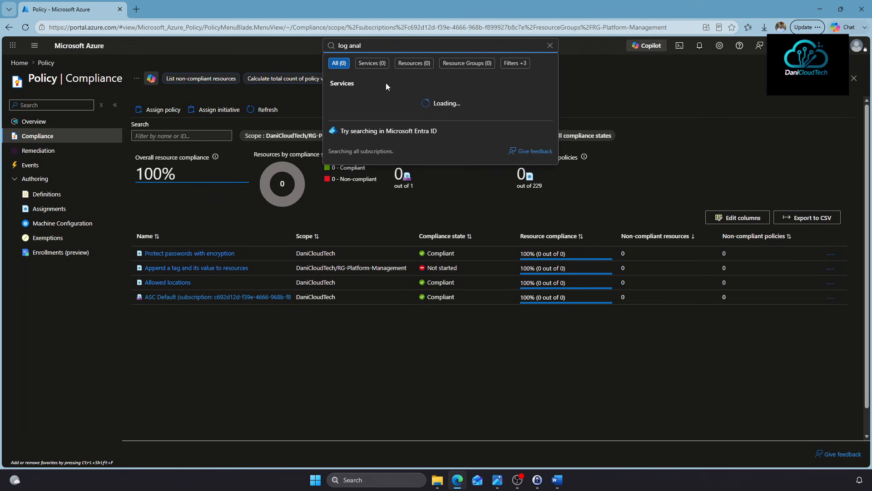
pyautogui.press('BackSpace')
pyautogui.write('ytics')
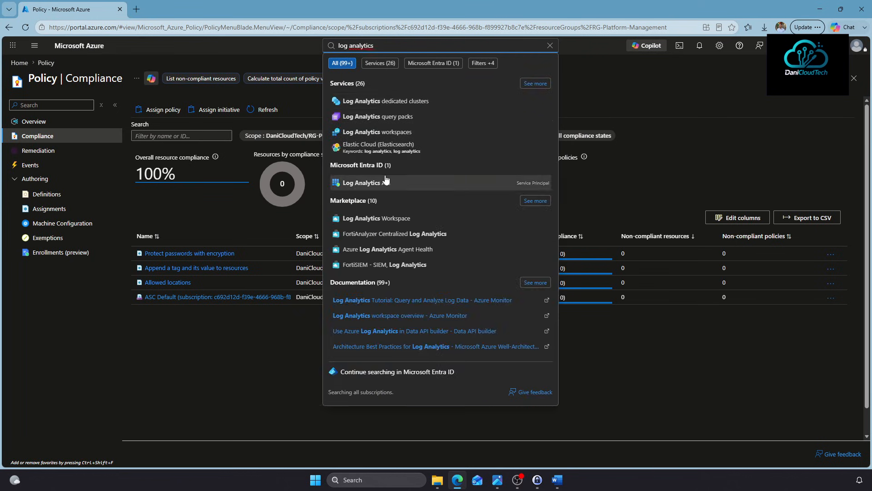
pyautogui.click(388, 133)
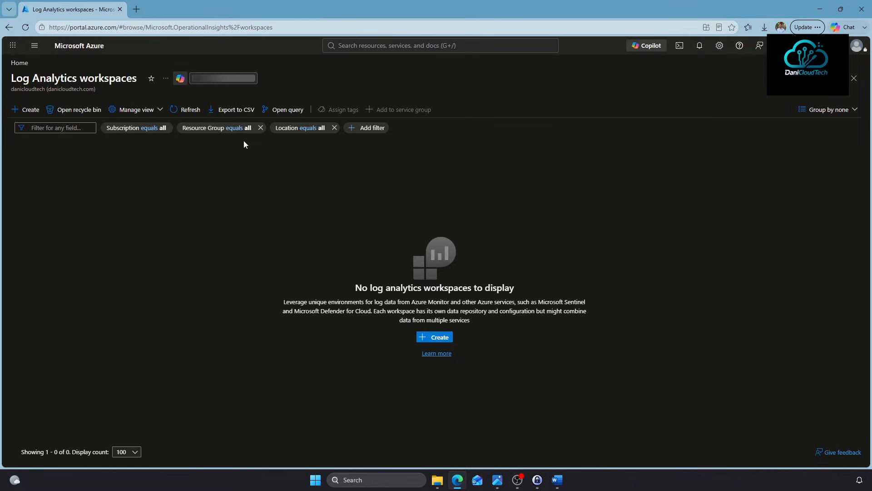
# Create workspace LAW-Plat-Manag in RG-Platform-Management and proceed to final review
pyautogui.click(23, 109)
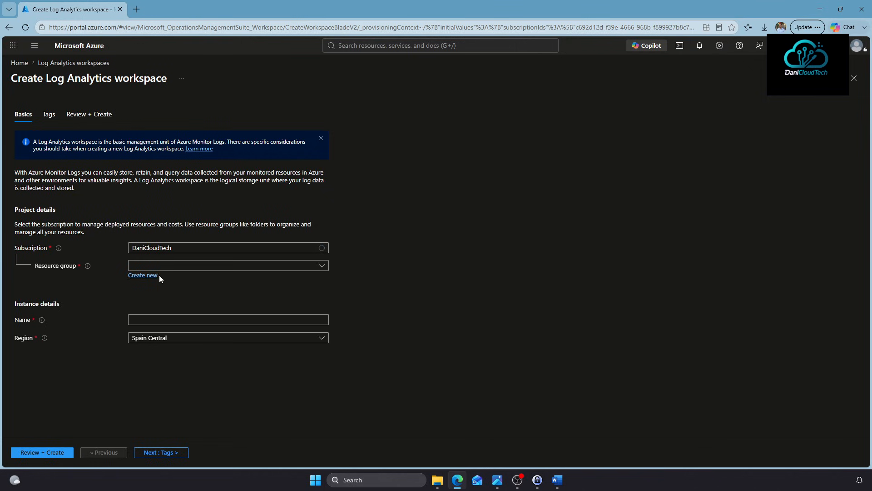
pyautogui.click(171, 267)
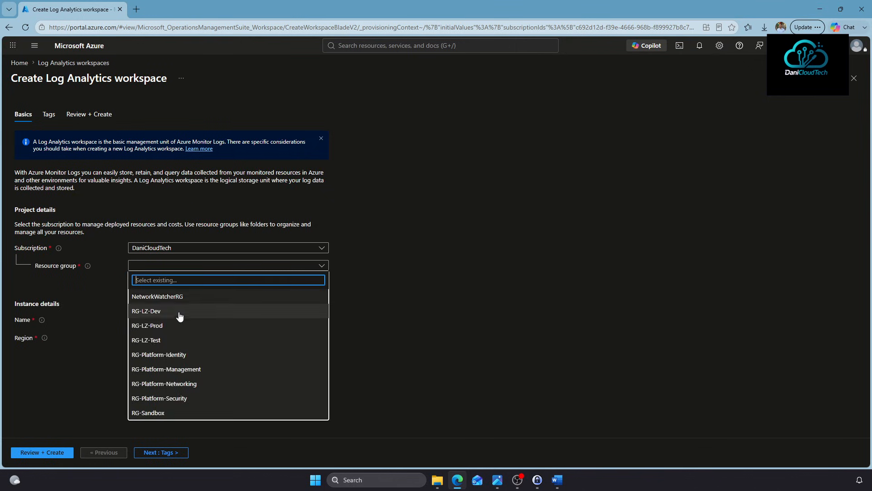
pyautogui.click(200, 369)
pyautogui.click(180, 321)
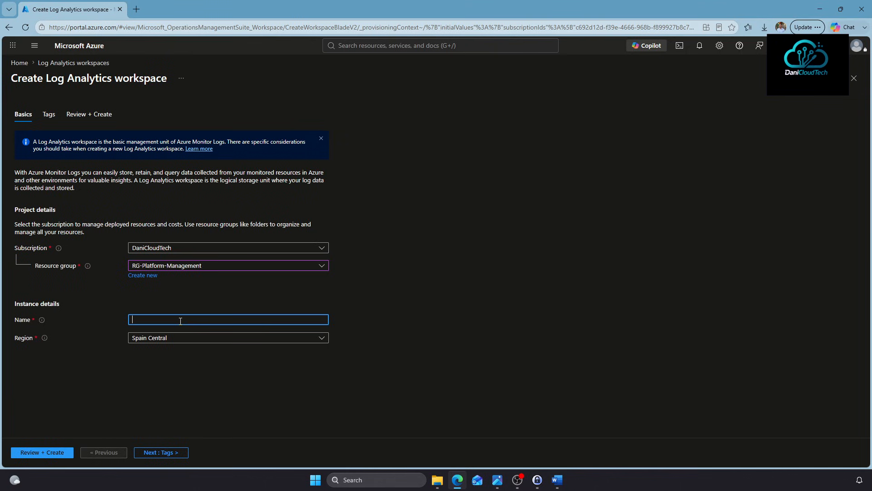
pyautogui.write('LAW-Pla')
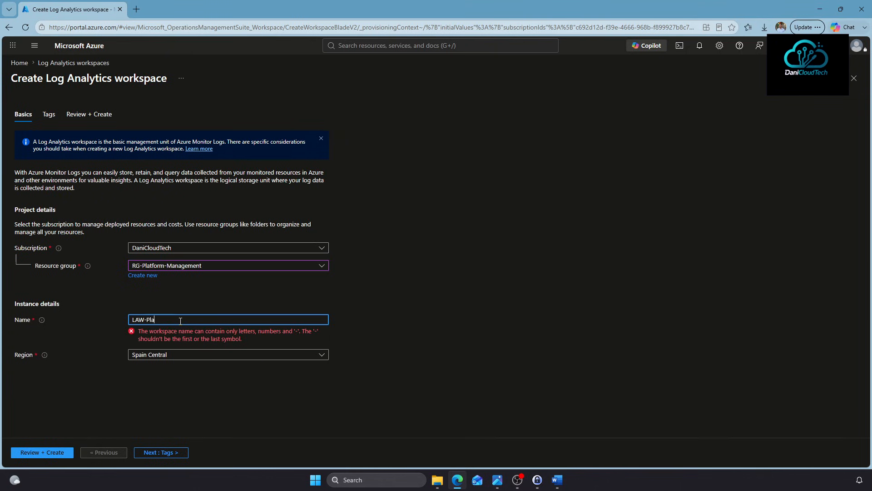
pyautogui.write('t-Manag')
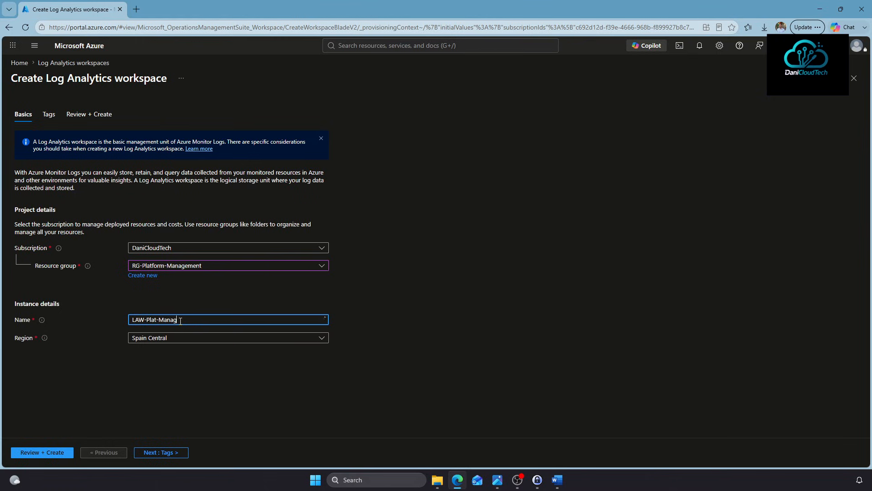
pyautogui.click(146, 455)
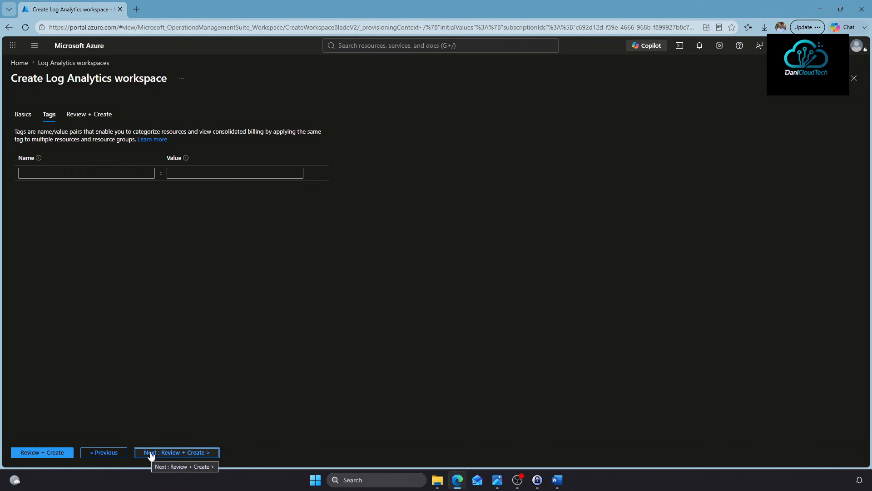
pyautogui.click(173, 453)
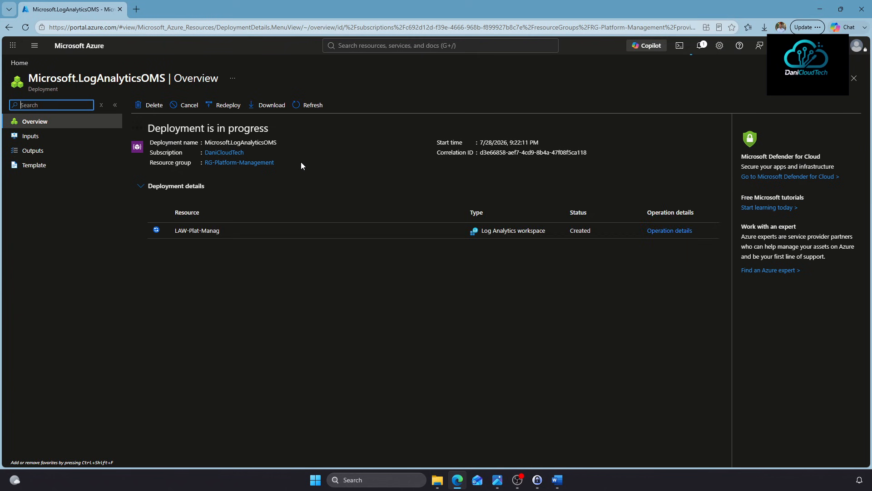
pyautogui.click(395, 46)
pyautogui.click(394, 193)
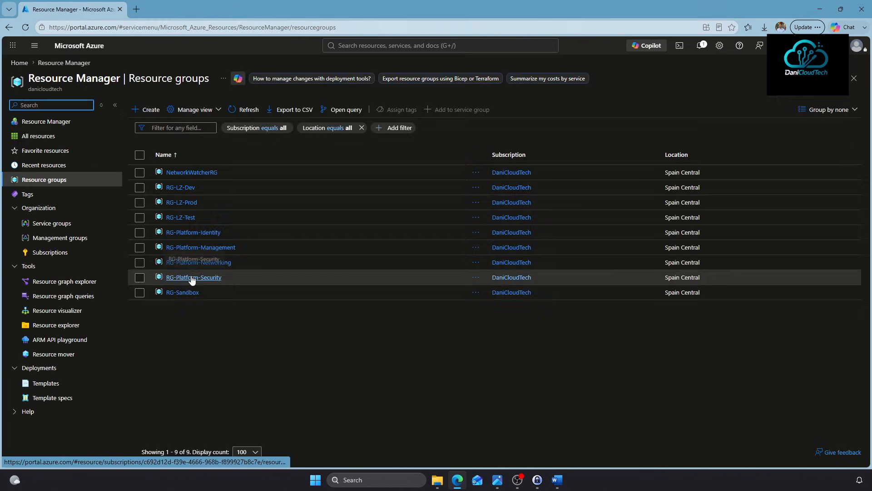
pyautogui.click(192, 233)
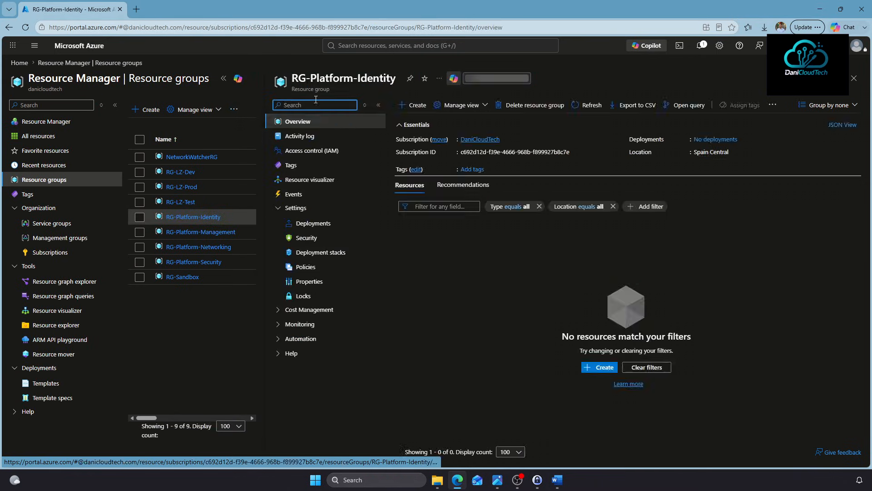
pyautogui.click(202, 232)
pyautogui.click(223, 78)
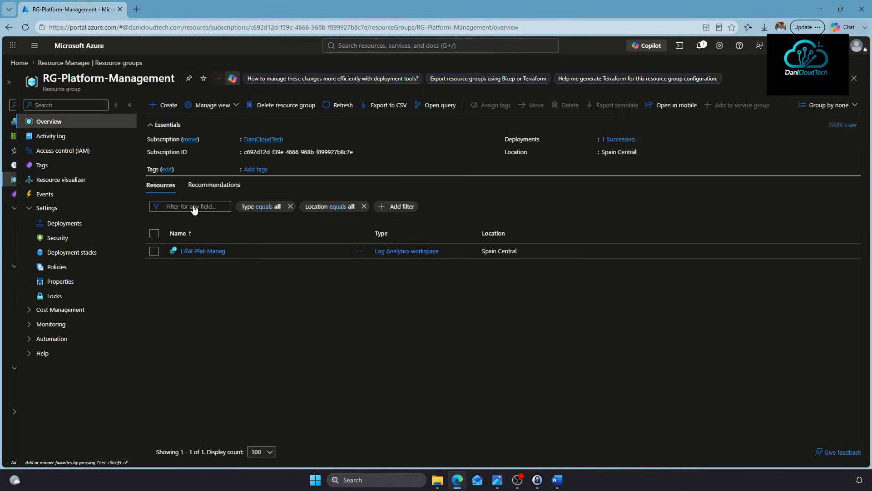
pyautogui.click(73, 268)
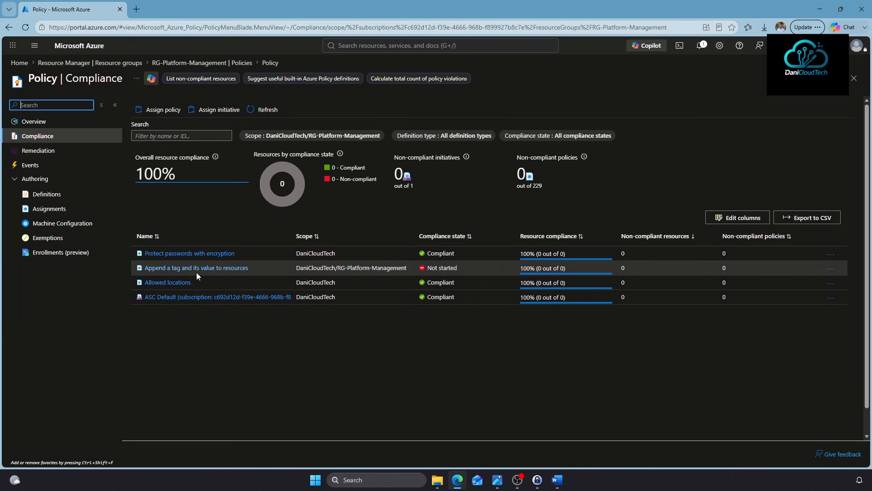
# Open policy compliance for the DaniCloudTech management group
pyautogui.click(388, 45)
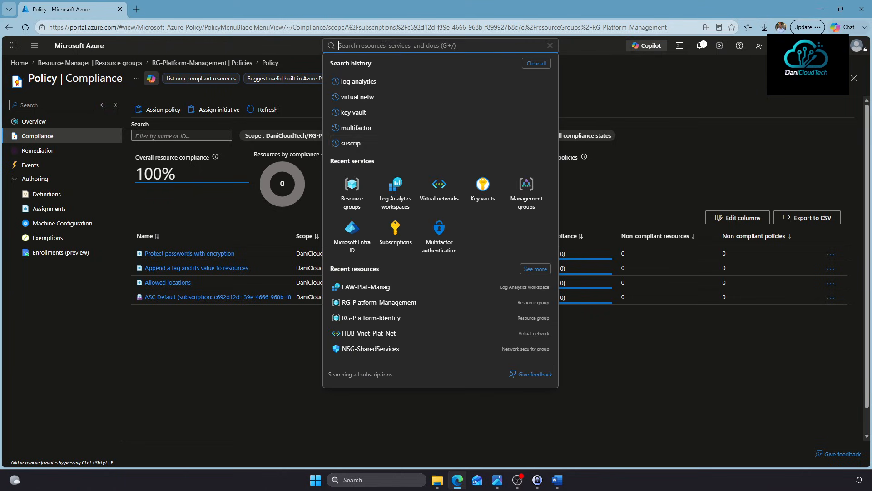
pyautogui.click(518, 184)
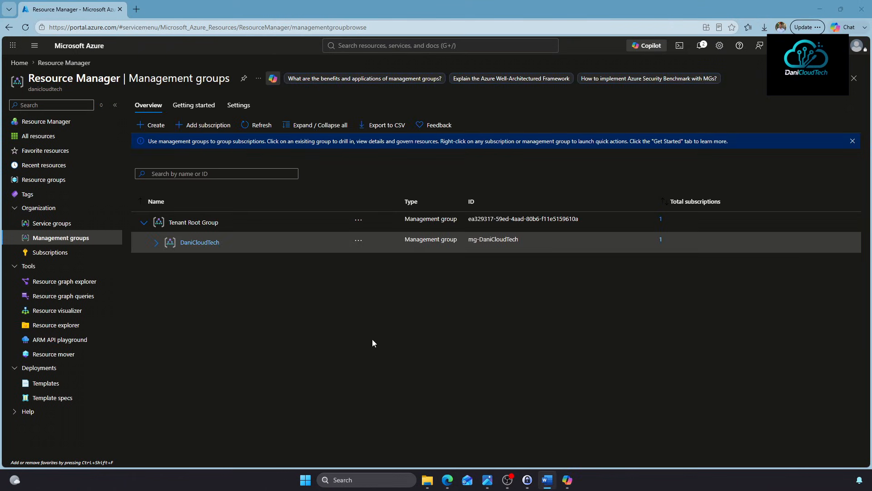
pyautogui.click(201, 244)
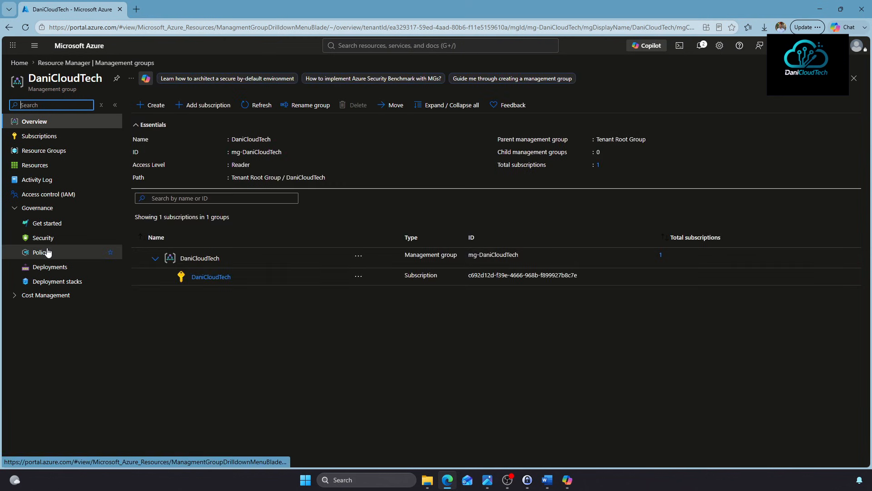
pyautogui.click(47, 252)
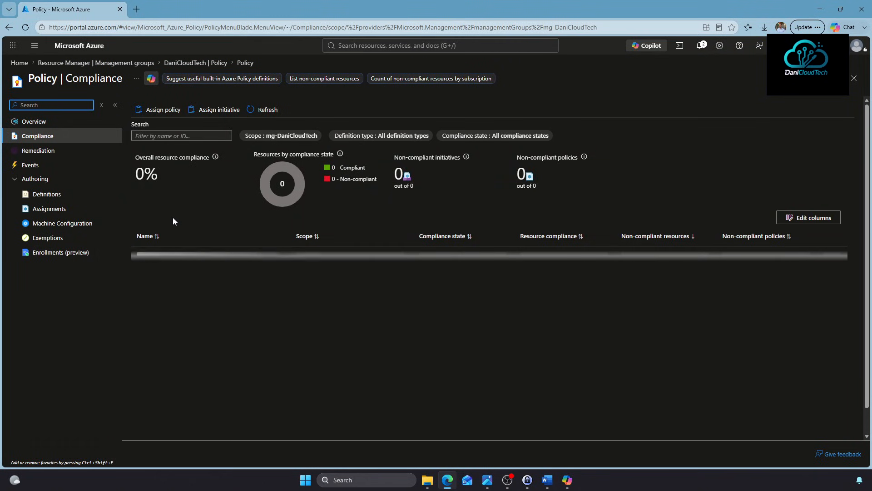
# Start an assignment and pick Deploy Diagnostic Settings for Key Vault to Log Analytics workspace
pyautogui.click(163, 111)
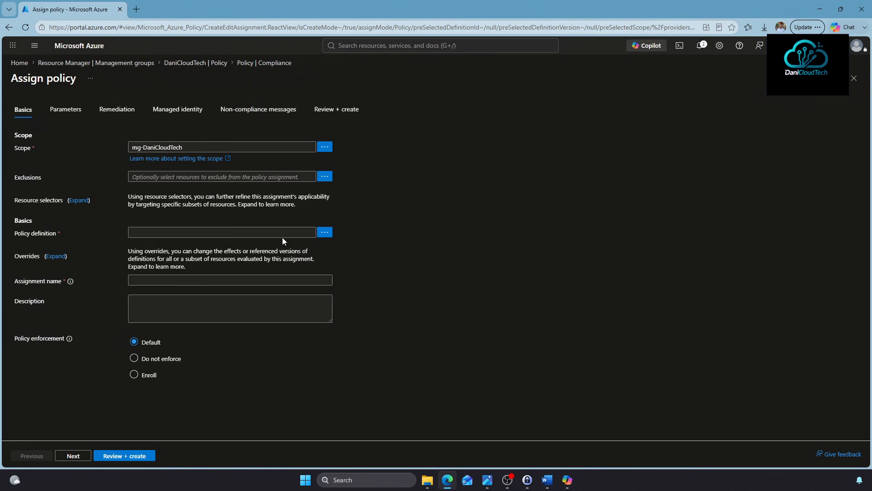
pyautogui.click(325, 232)
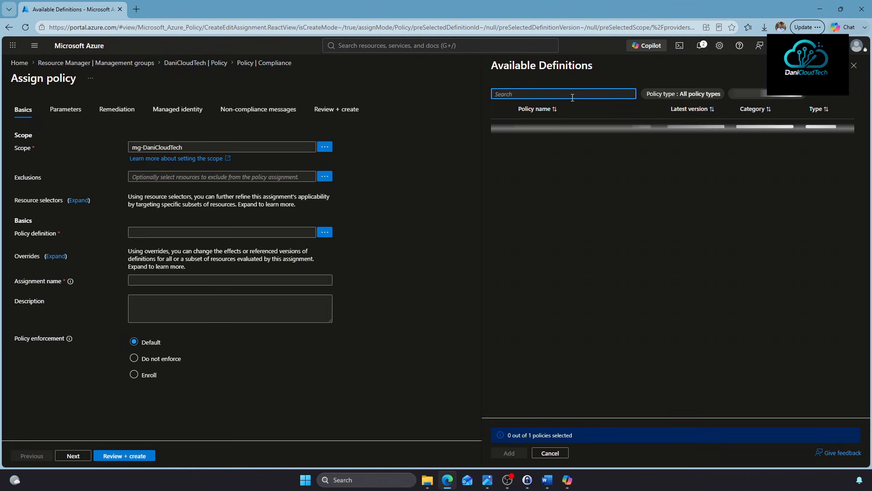
pyautogui.write('Deploy D')
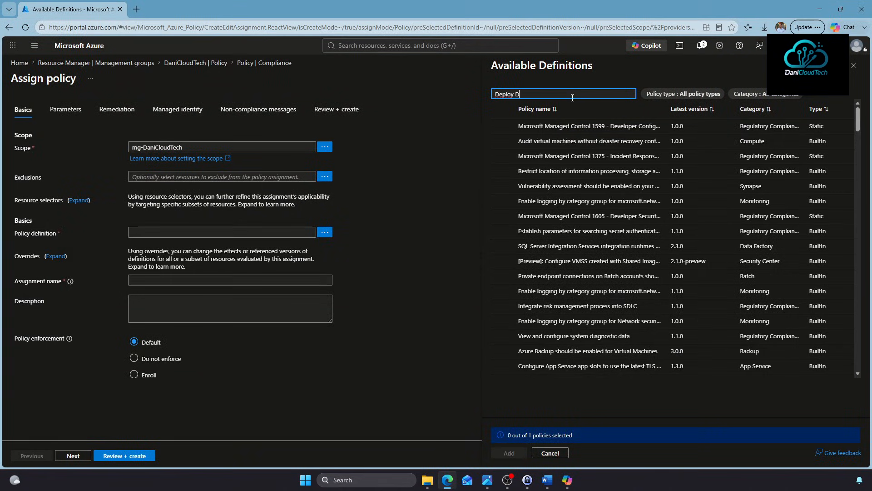
pyautogui.write('iagnostic Settings')
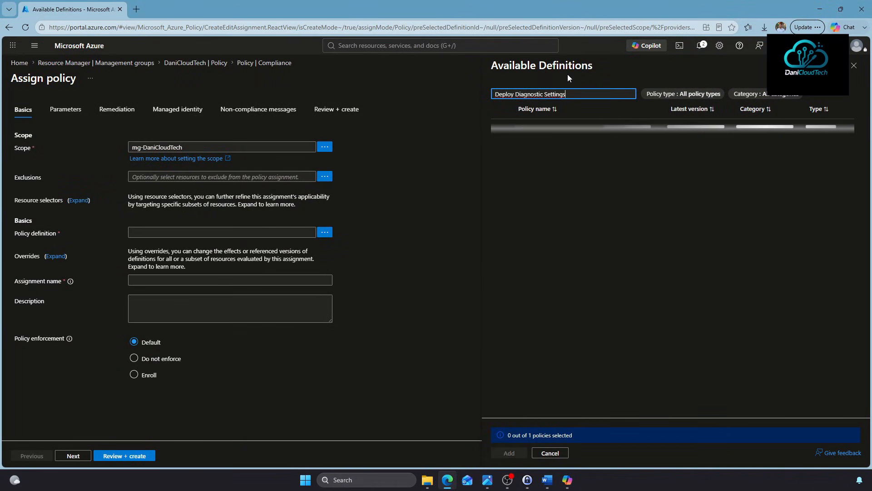
pyautogui.scroll(-1, 588, 176)
pyautogui.scroll(1, 588, 175)
pyautogui.moveTo(663, 110); pyautogui.dragTo(771, 113)
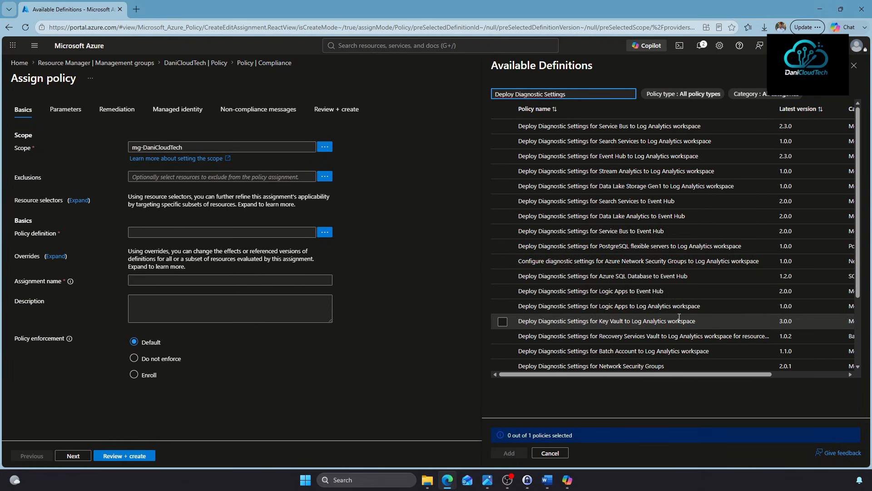
pyautogui.click(607, 320)
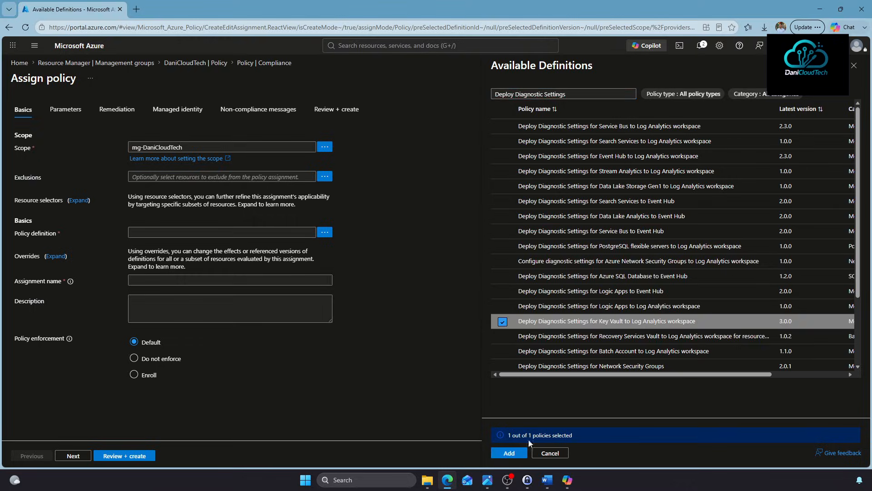
# Set the Log Analytics workspace parameter to LAW-Plat-Manag in DaniCloudTech and show all parameters
pyautogui.click(511, 454)
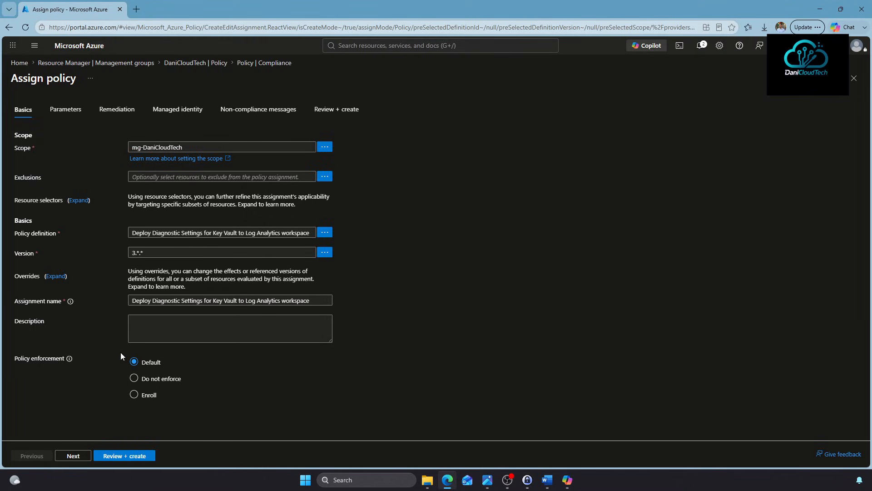
pyautogui.click(72, 456)
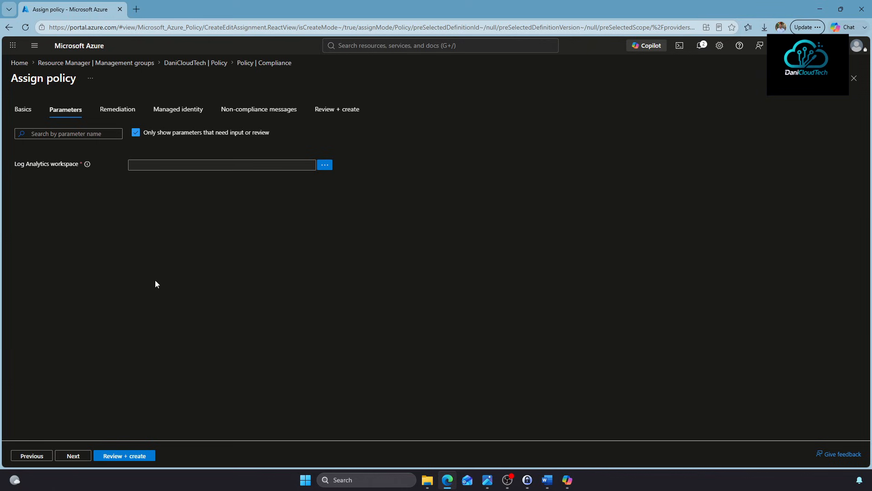
pyautogui.click(325, 166)
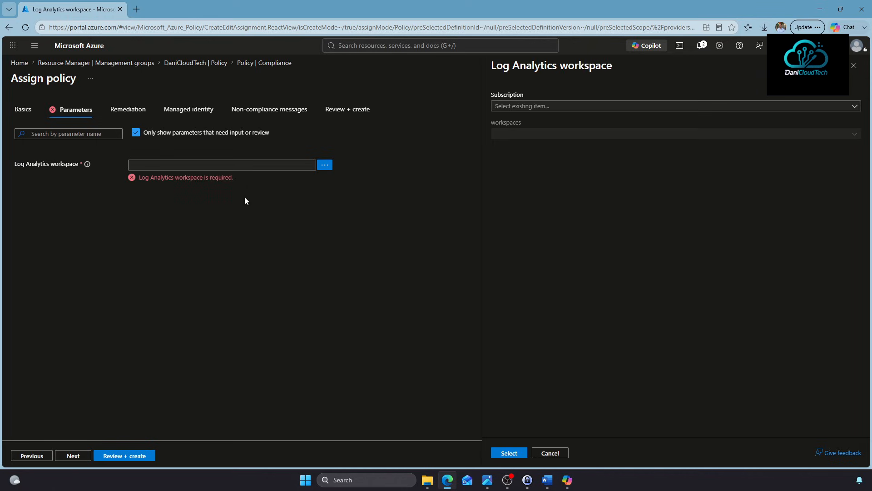
pyautogui.click(559, 107)
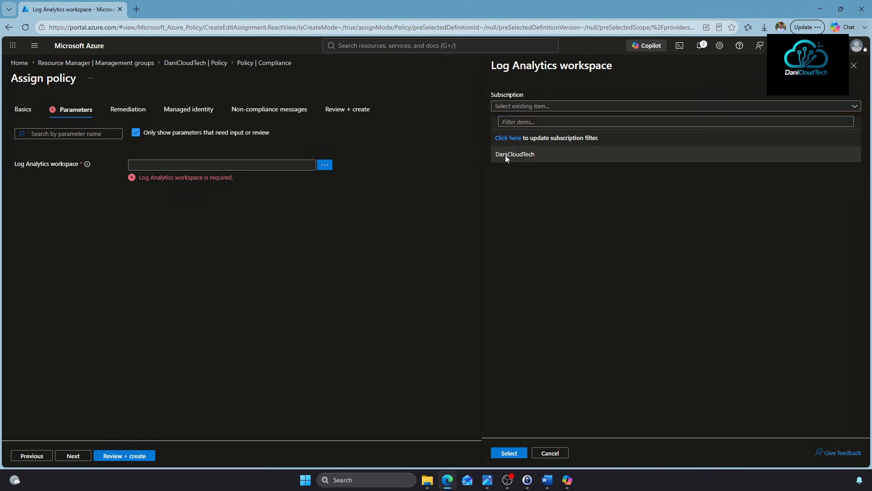
pyautogui.click(508, 155)
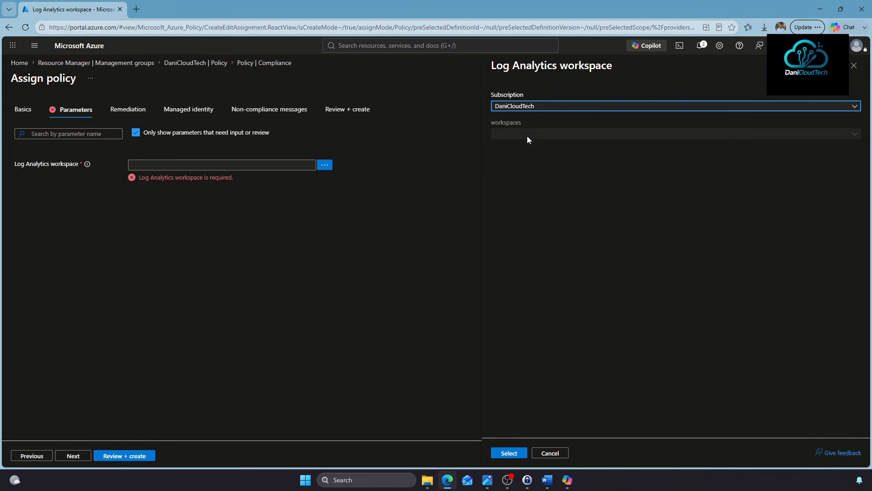
pyautogui.click(517, 109)
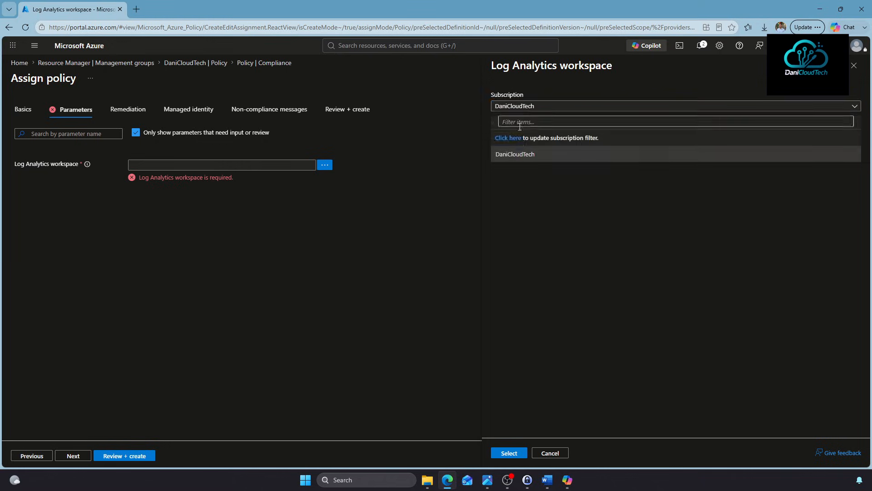
pyautogui.click(518, 153)
pyautogui.click(518, 134)
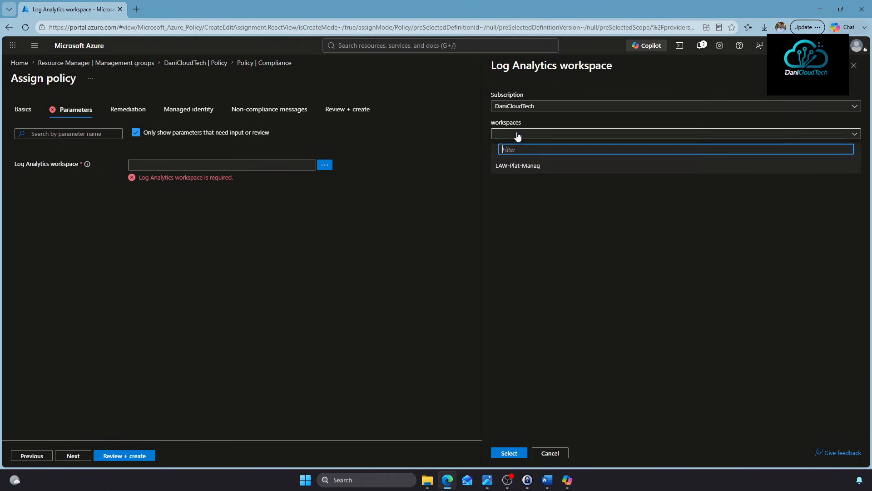
pyautogui.click(516, 169)
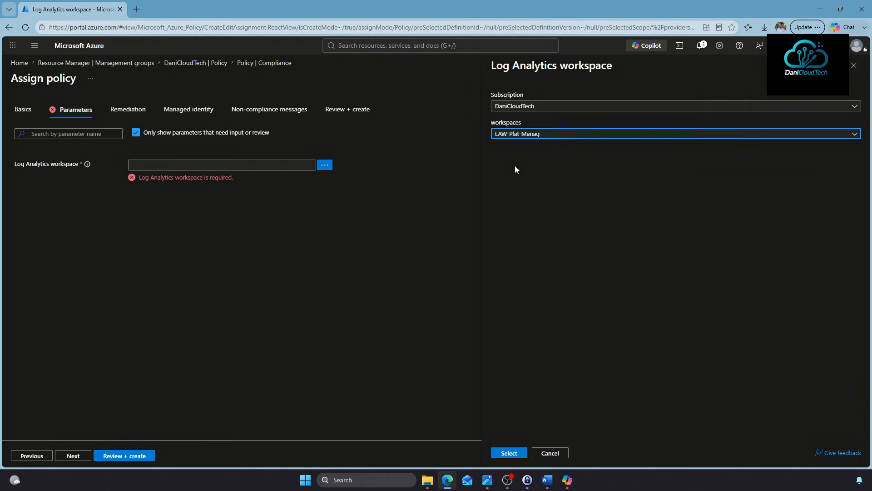
pyautogui.click(503, 453)
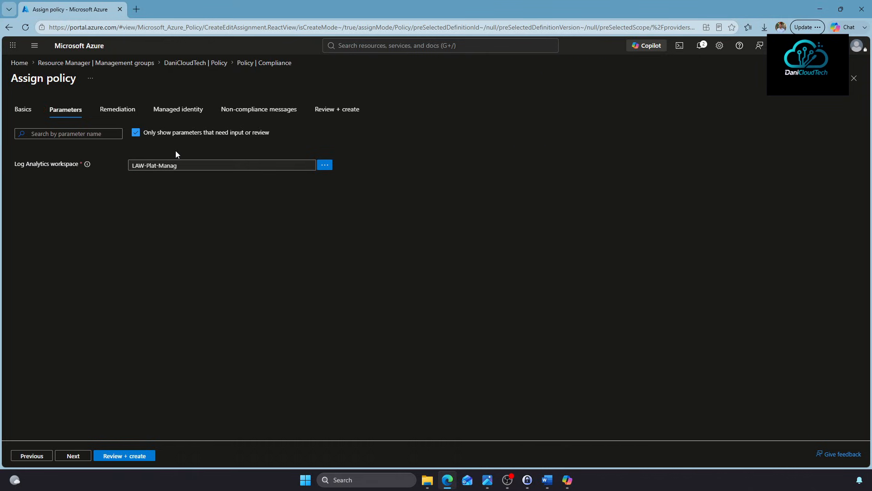
pyautogui.click(136, 132)
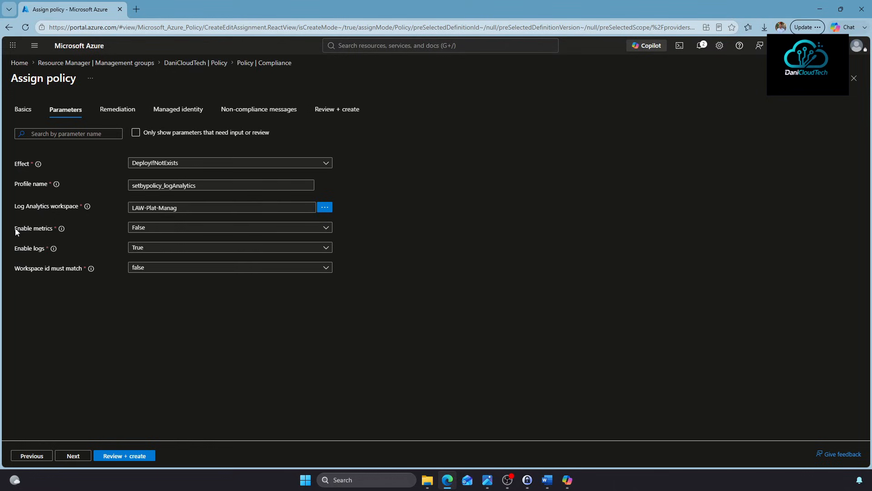
# Set Enable metrics to True and Workspace id must match to true, then reach Managed identity
pyautogui.click(159, 229)
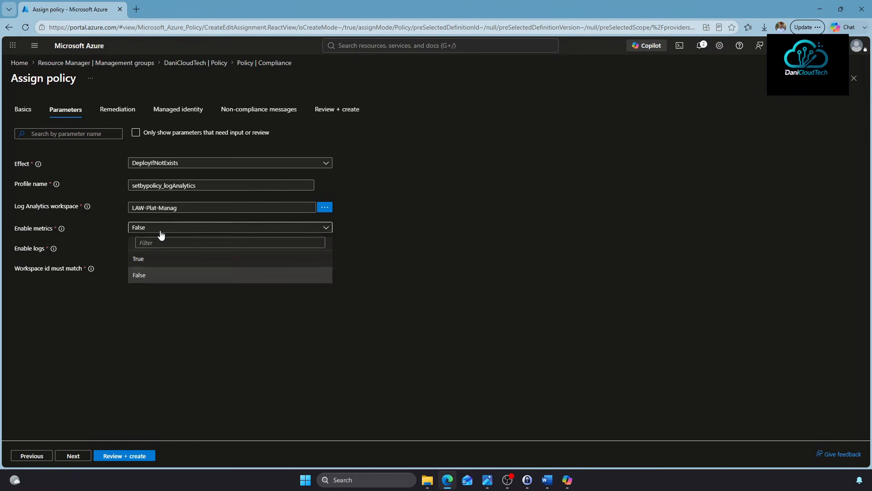
pyautogui.click(143, 259)
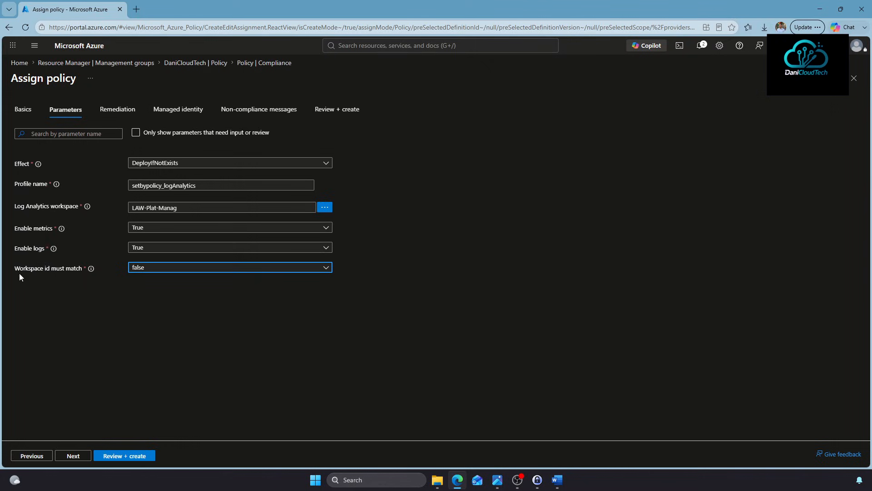
pyautogui.click(140, 271)
pyautogui.click(139, 314)
pyautogui.click(63, 457)
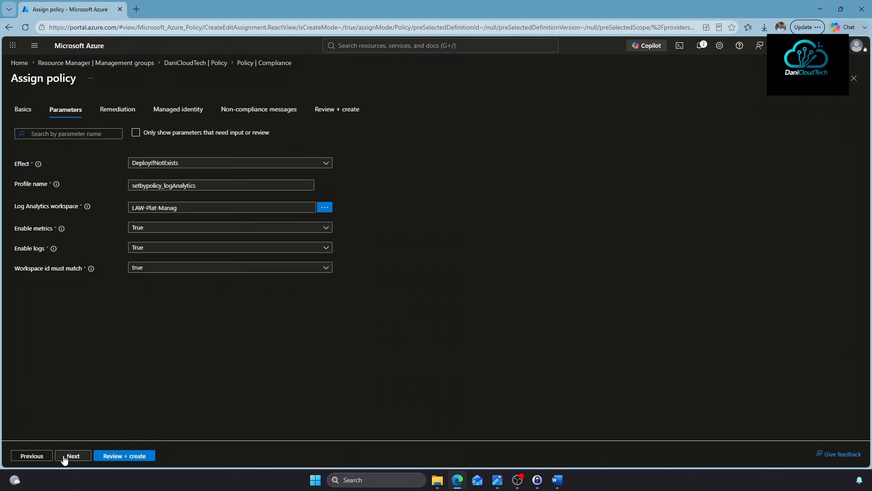
pyautogui.click(63, 457)
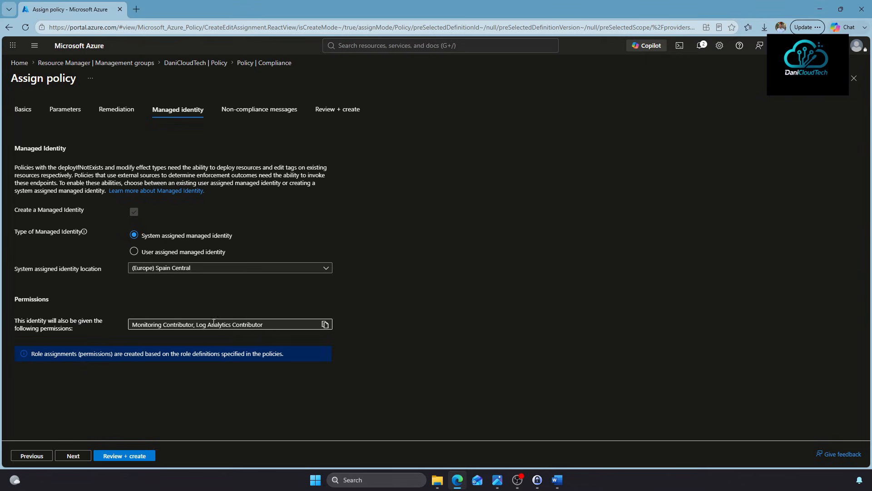
# Enter the non-compliance message 'Diagnostic Settings no habilitado' and create the assignment
pyautogui.click(74, 456)
pyautogui.click(217, 169)
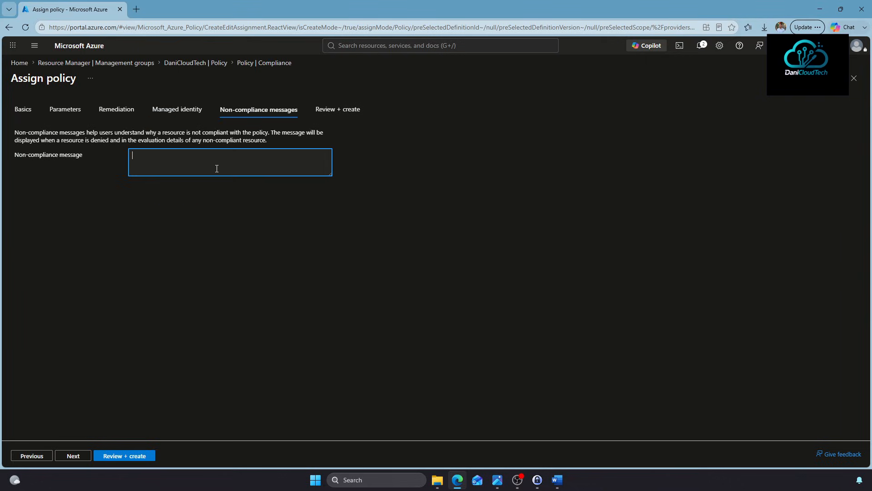
pyautogui.write('Diagnostic Settinfgs no habilitado.')
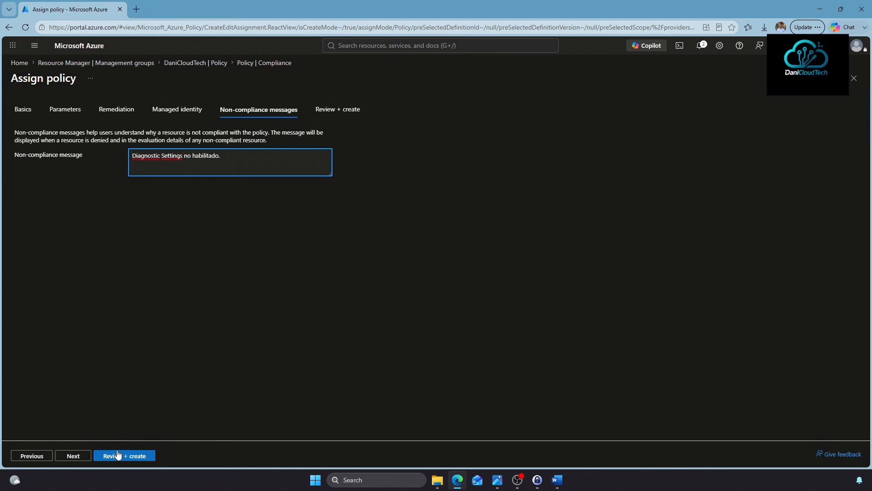
pyautogui.click(119, 455)
pyautogui.click(114, 455)
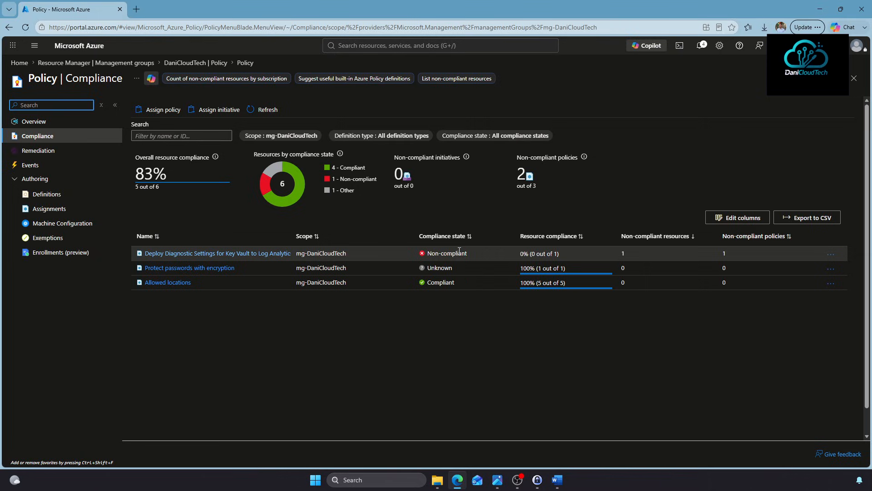
# Start another assignment and search definitions for 'Deploy Diagnostic Setting'
pyautogui.click(163, 110)
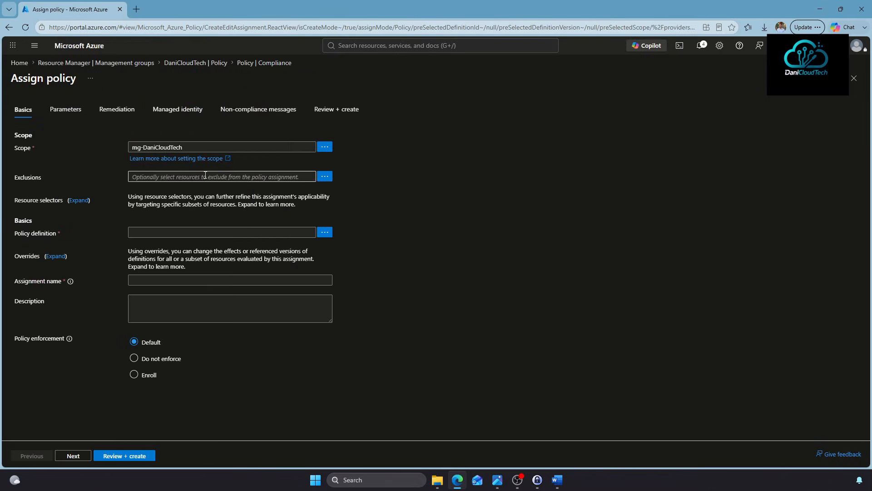
pyautogui.click(324, 232)
pyautogui.click(585, 95)
pyautogui.write('Deplo')
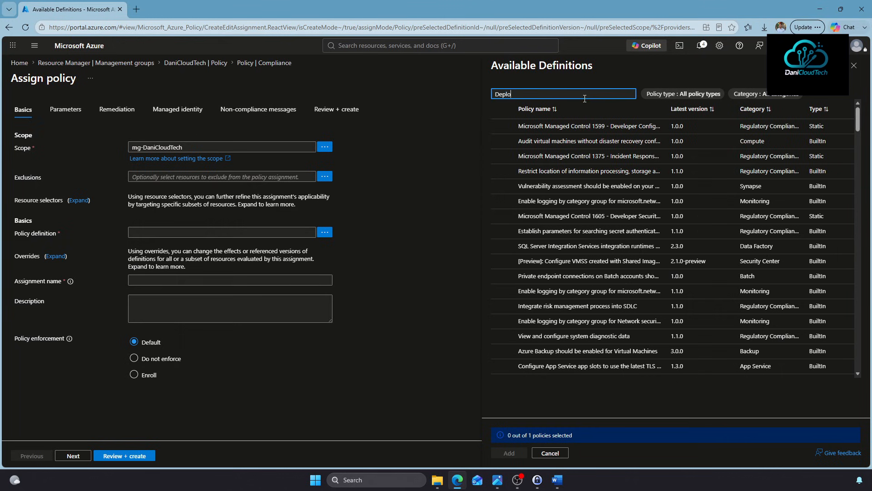
pyautogui.write('y Diagnostic Settings')
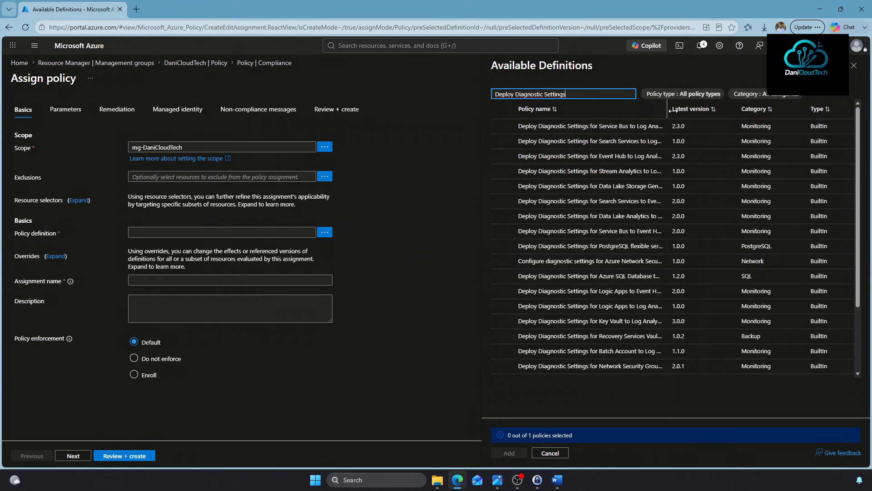
pyautogui.moveTo(666, 109); pyautogui.dragTo(804, 109)
pyautogui.scroll(-2, 522, 248)
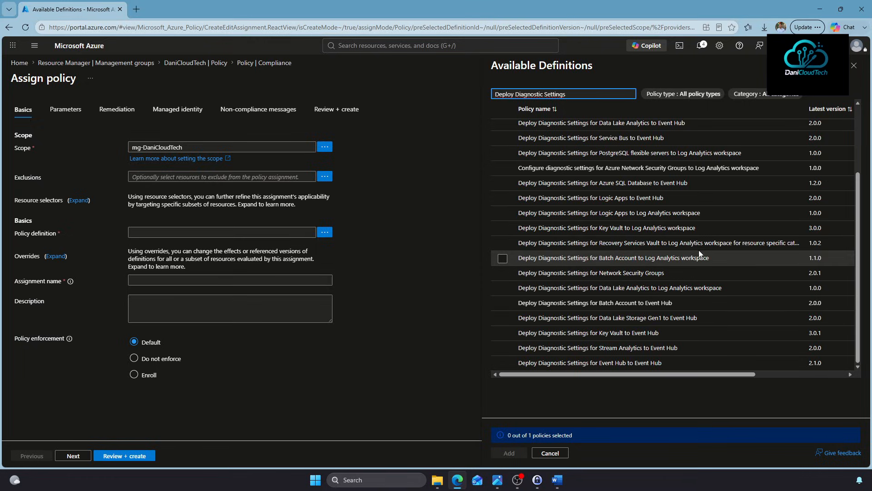
# Discard the assignment and return to DaniCloudTech's policy compliance overview
pyautogui.click(855, 67)
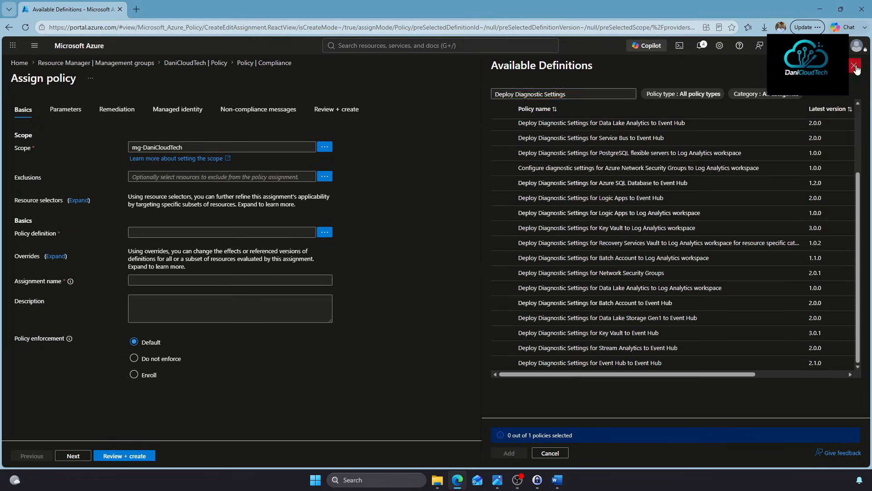
pyautogui.click(219, 62)
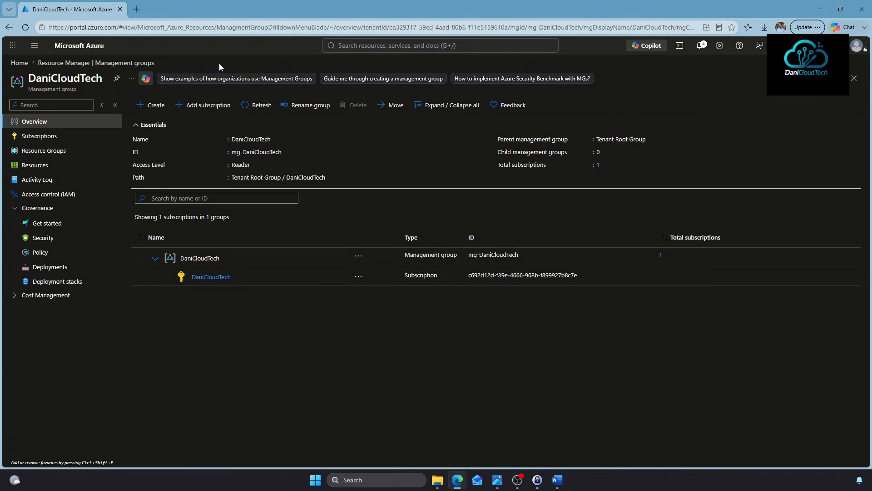
pyautogui.click(49, 256)
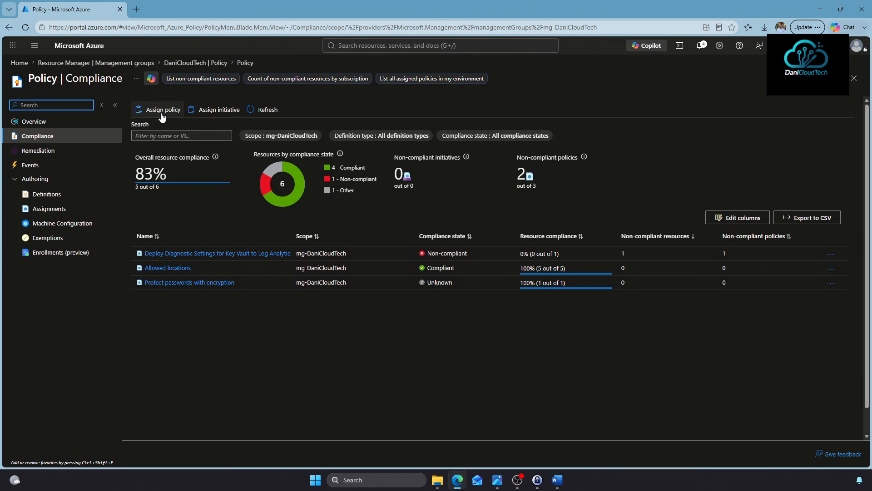
# Select Microsoft cloud security benchmark v2 as the initiative for the mg-DaniCloudTech assignment, then continue to its parameters
pyautogui.click(211, 108)
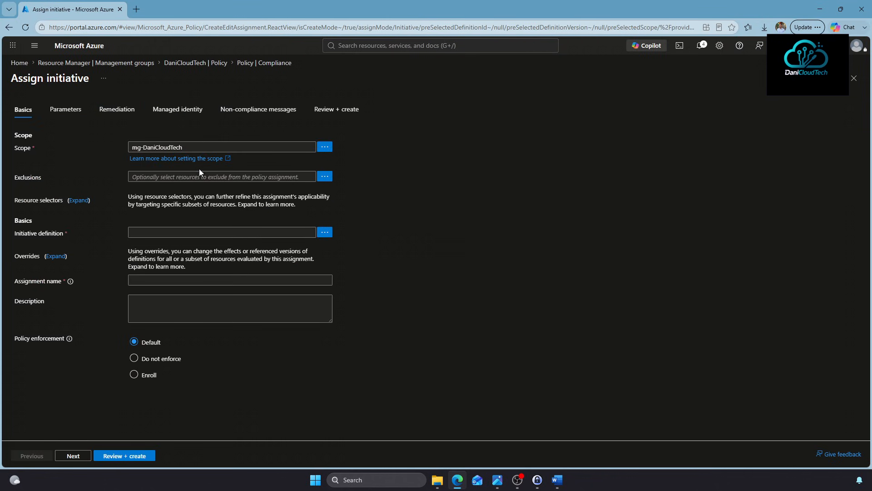
pyautogui.click(325, 232)
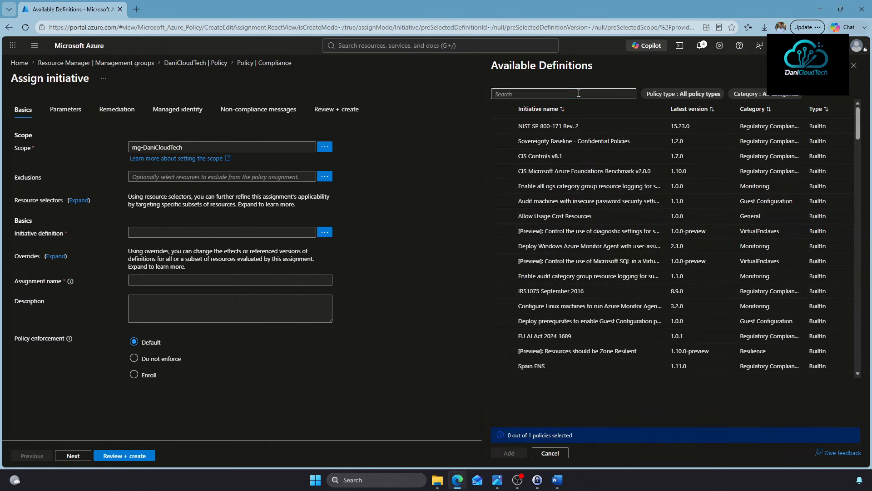
pyautogui.write('Benchmark')
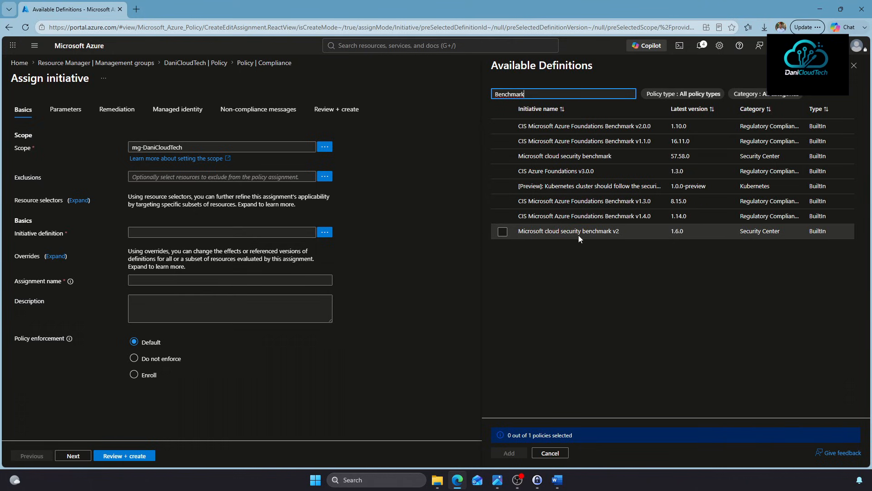
pyautogui.click(503, 232)
pyautogui.click(509, 452)
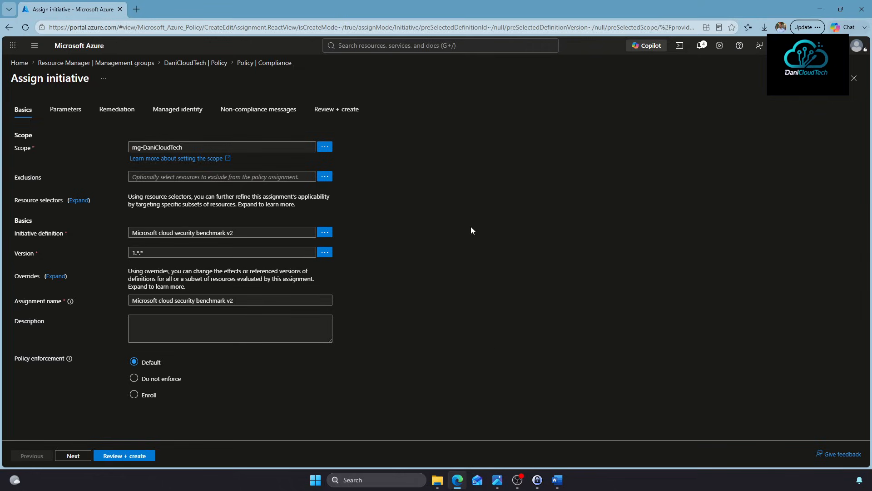
pyautogui.click(74, 455)
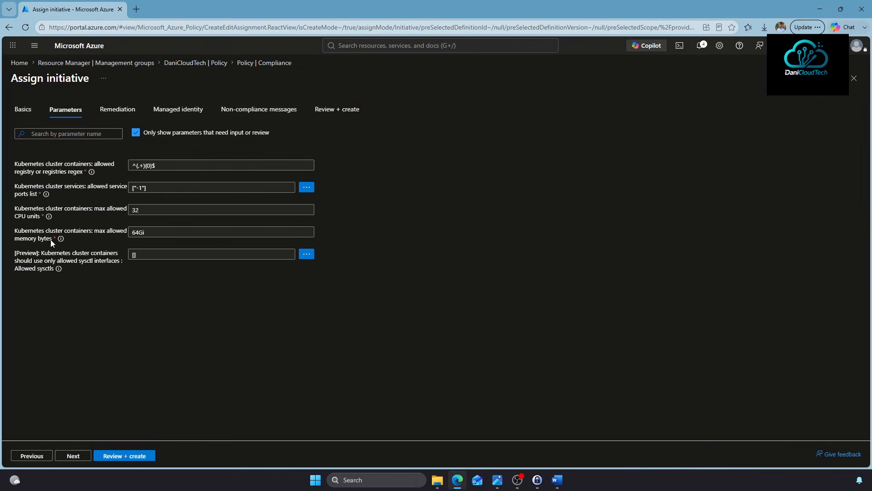
# Show all initiative parameters and review them, leaving Key Vault secret expiration Disabled
pyautogui.click(135, 132)
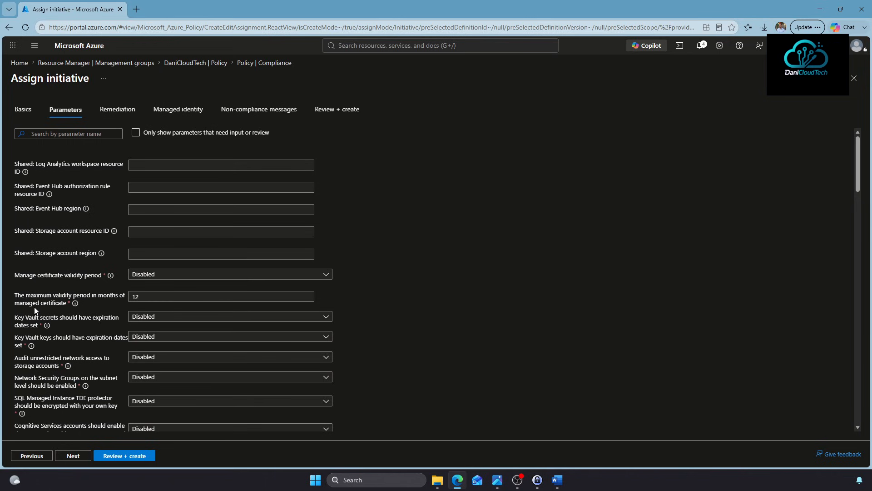
pyautogui.scroll(-1, 36, 310)
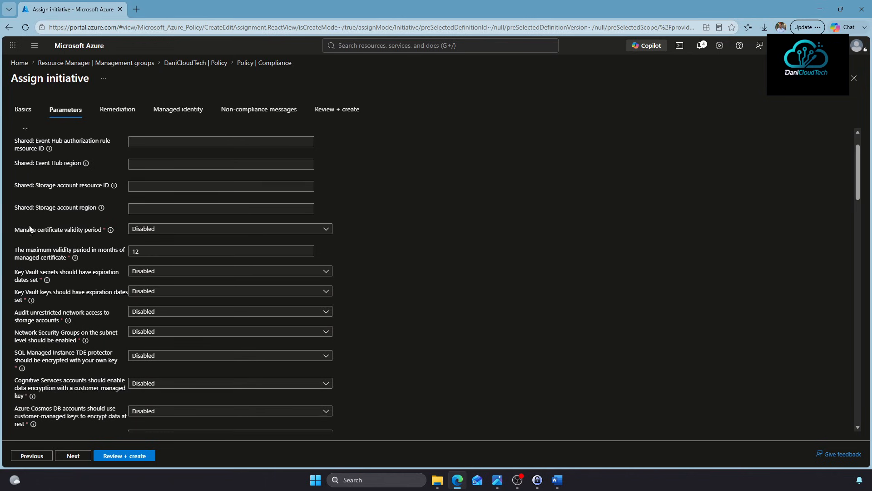
pyautogui.scroll(-1, 43, 252)
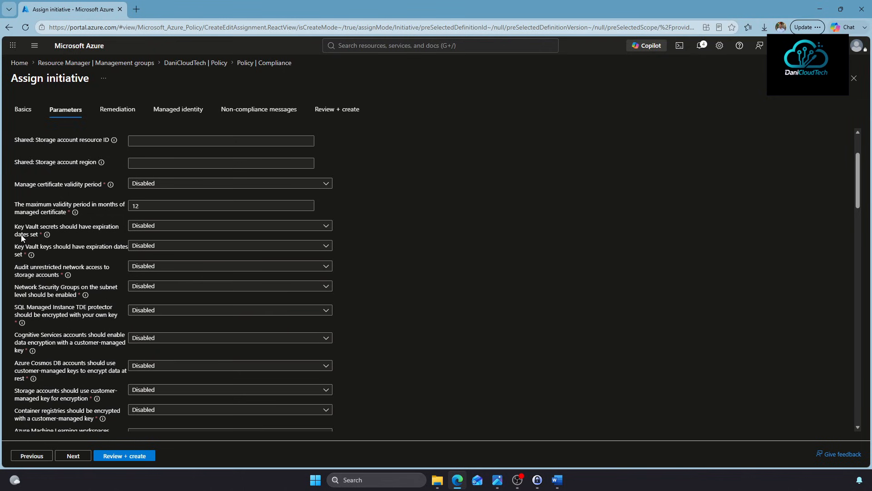
pyautogui.click(147, 227)
pyautogui.click(147, 227)
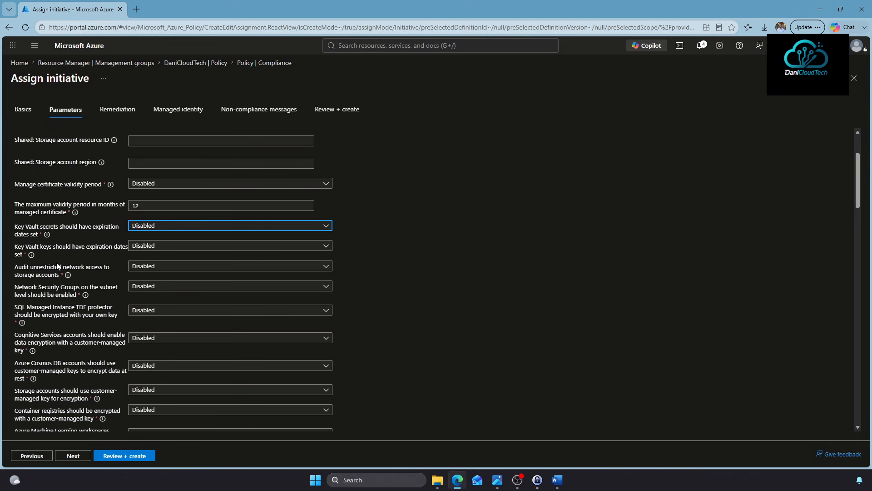
pyautogui.scroll(-2, 58, 267)
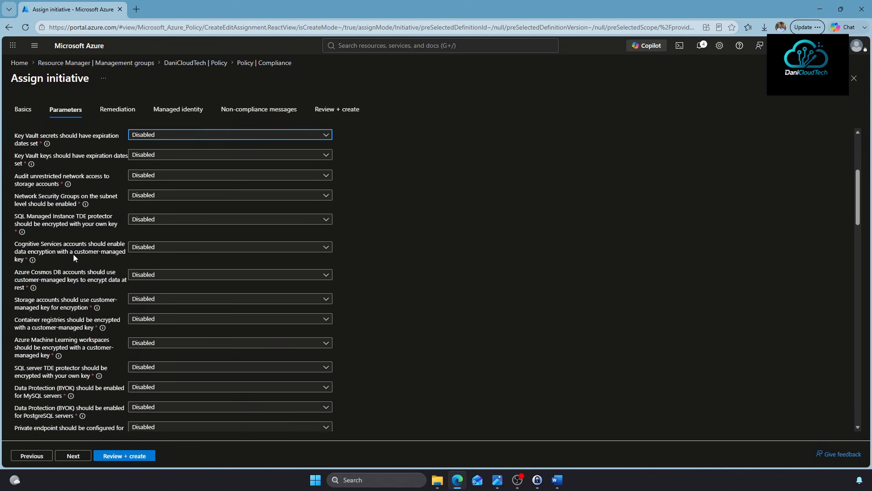
pyautogui.scroll(-10, 72, 254)
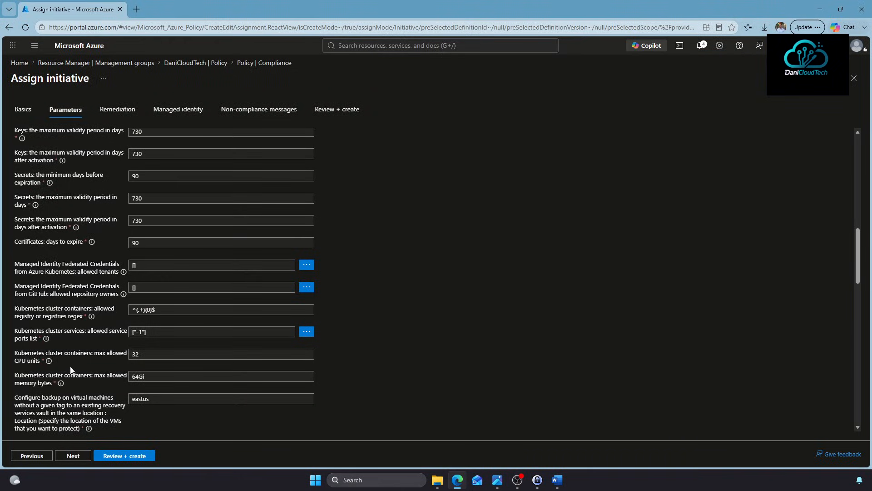
pyautogui.scroll(5, 70, 364)
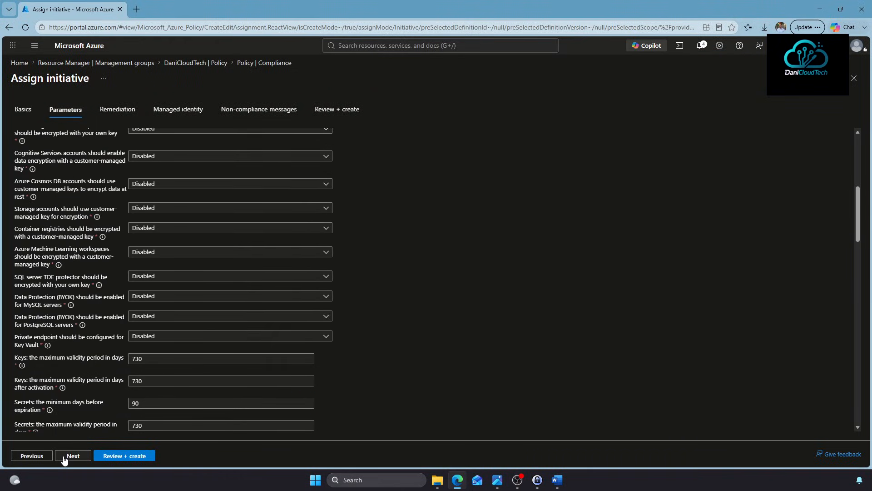
# Keep the default remediation, identity and message settings, create the assignment, then switch to the diagram in Photos
pyautogui.click(72, 456)
pyautogui.click(65, 458)
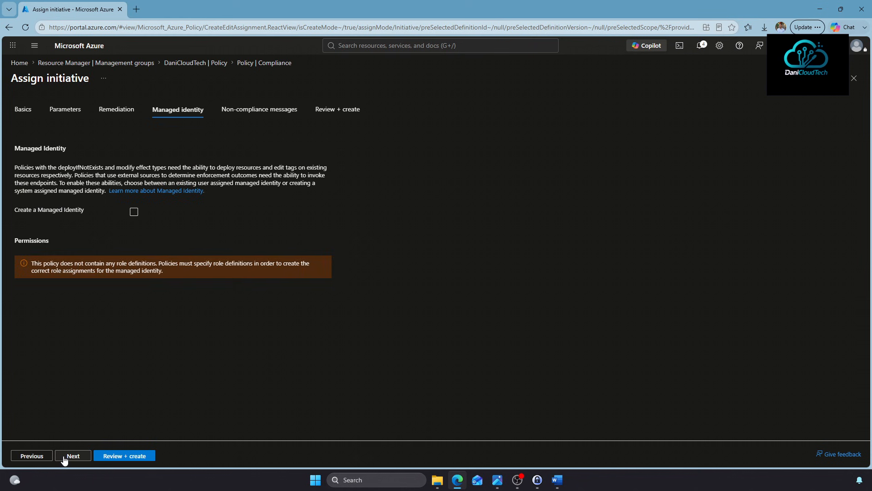
pyautogui.click(65, 458)
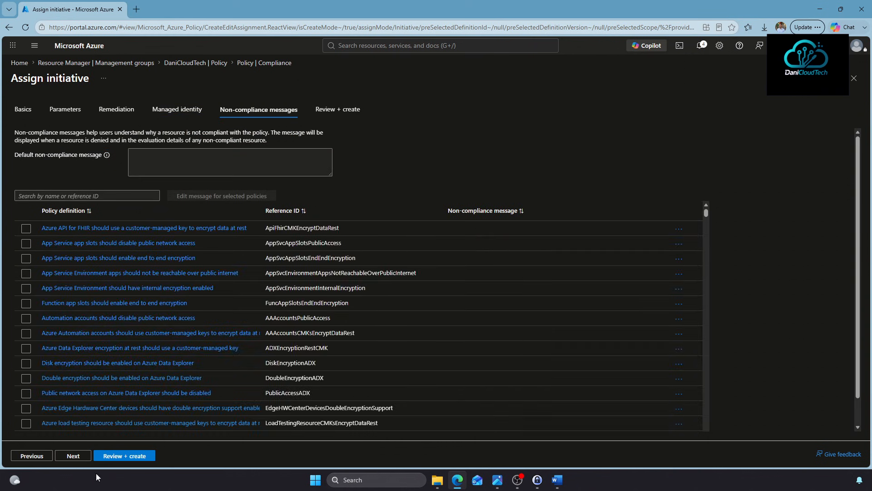
pyautogui.click(113, 456)
pyautogui.click(111, 456)
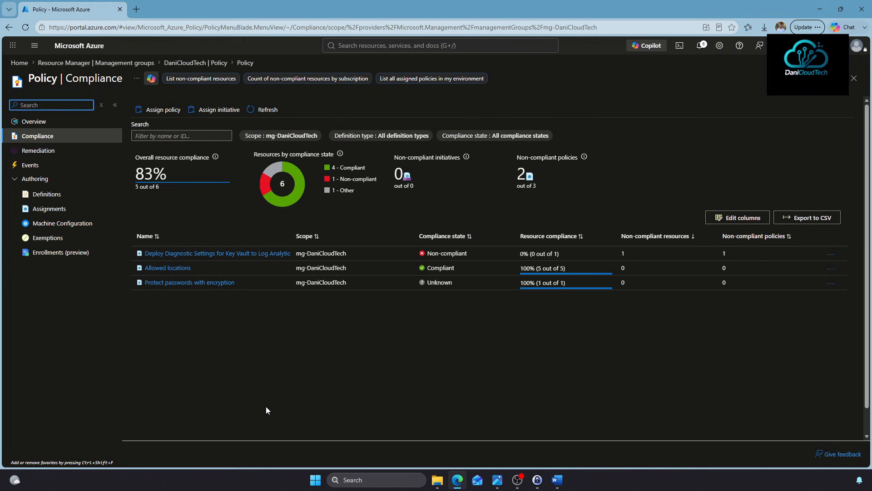
pyautogui.click(497, 480)
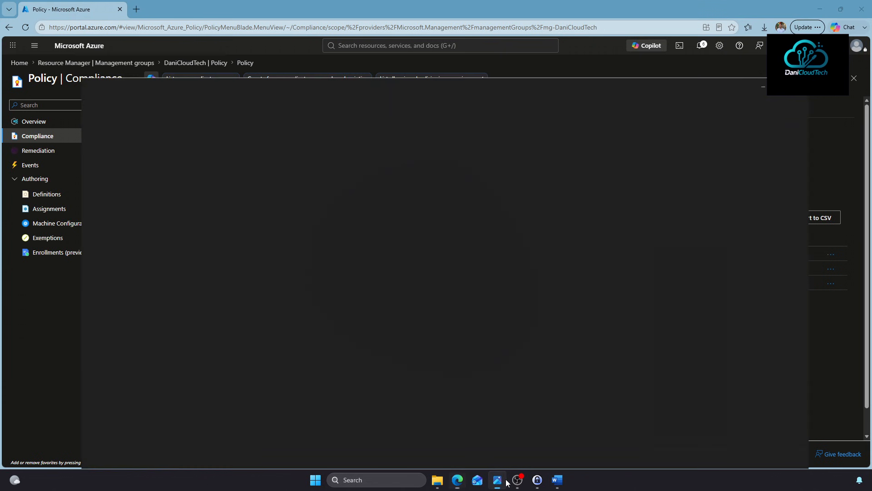
# Zoom and pan the ALZ CAF diagram to read each landing zone's resource groups, RBAC roles and policies
pyautogui.scroll(2, 520, 364)
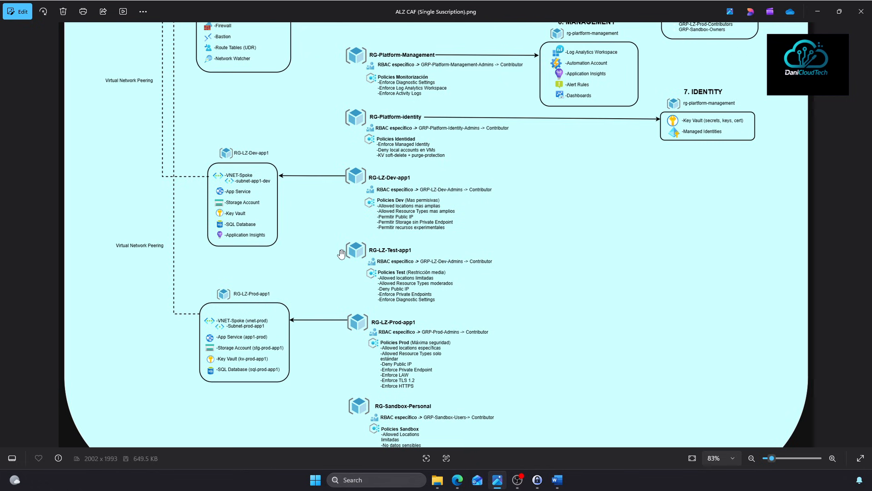
pyautogui.moveTo(423, 403); pyautogui.dragTo(415, 339)
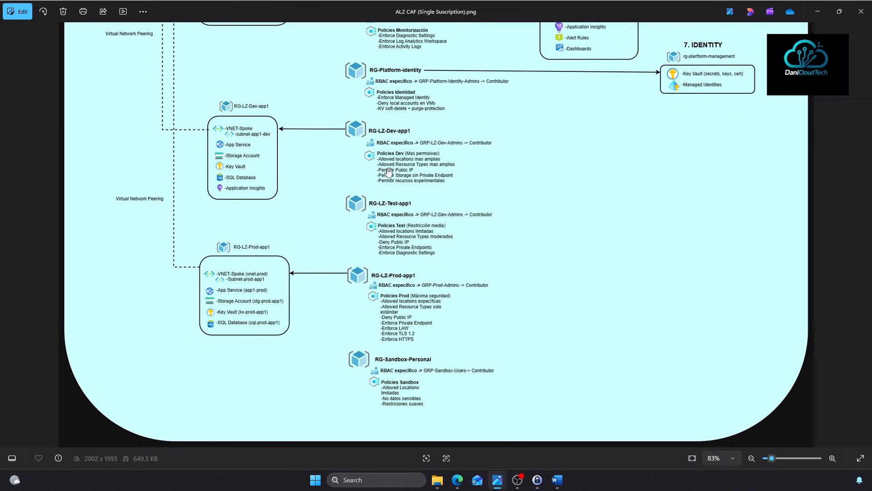
pyautogui.scroll(1, 388, 171)
pyautogui.scroll(-2, 391, 170)
pyautogui.moveTo(414, 138); pyautogui.dragTo(437, 226)
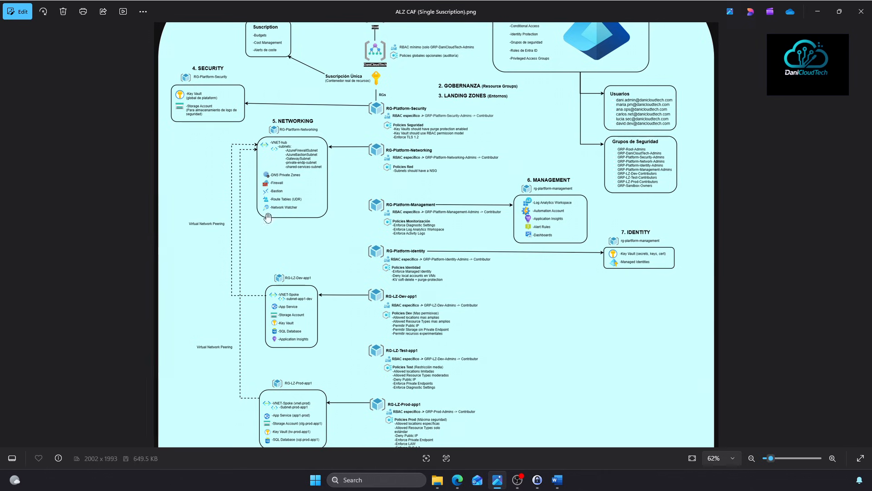
pyautogui.moveTo(483, 372); pyautogui.dragTo(477, 280)
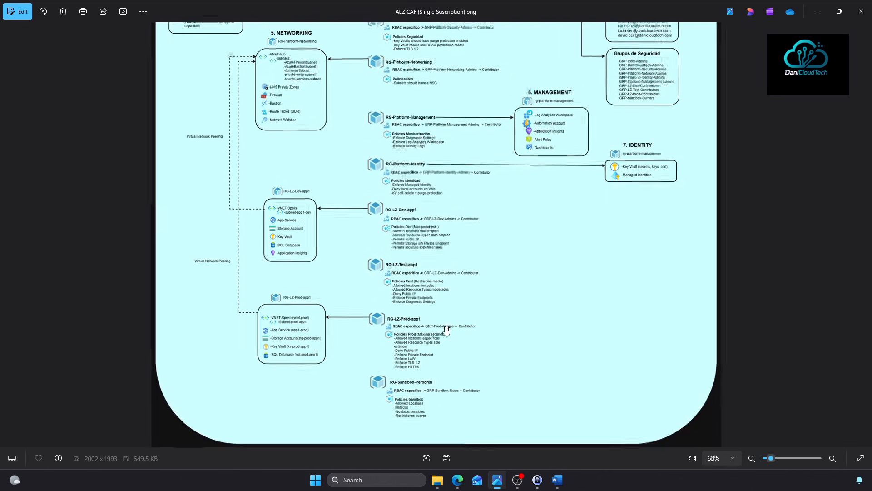
pyautogui.scroll(5, 446, 330)
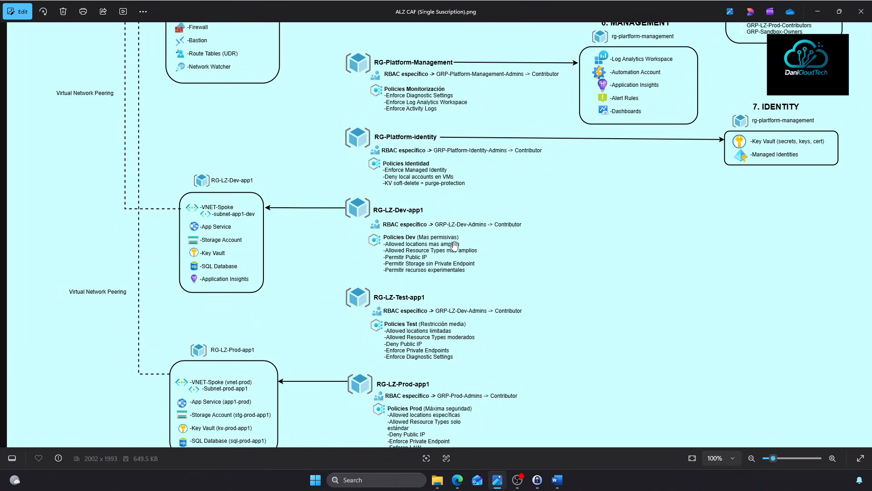
# Zoom the ALZ CAF diagram out to 47% so the whole architecture fits the window
pyautogui.scroll(-5, 464, 262)
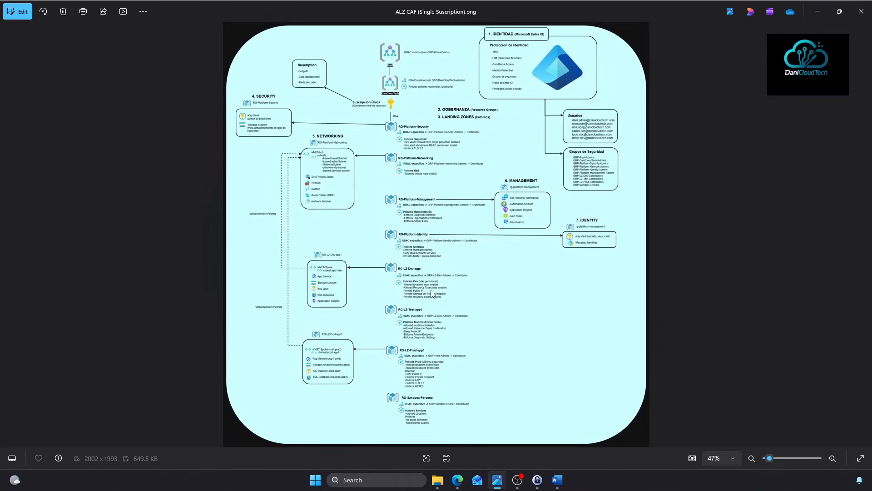
# Open the RG-LZ-Dev resource group's Policies and start a new policy assignment
pyautogui.click(457, 479)
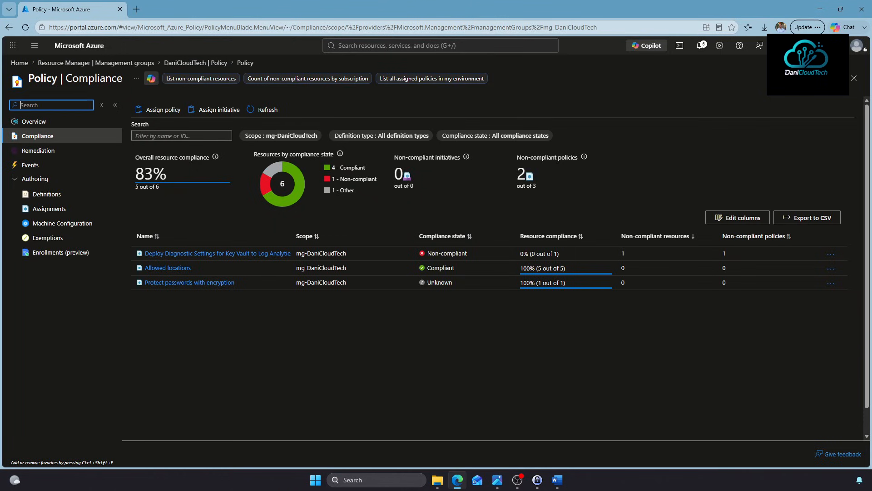
pyautogui.click(389, 45)
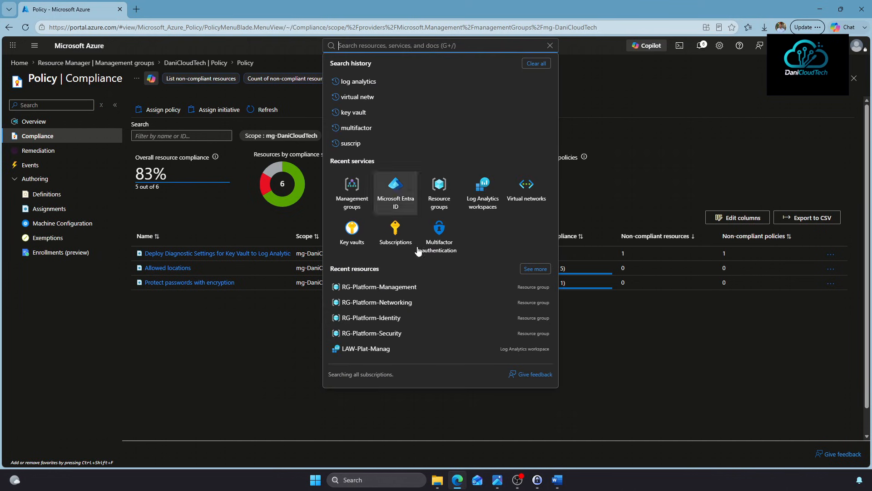
pyautogui.click(437, 193)
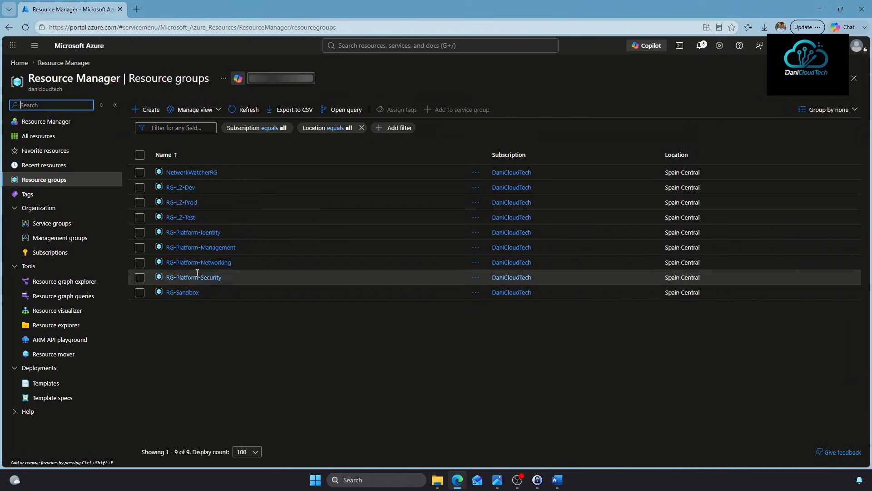
pyautogui.click(177, 187)
pyautogui.click(327, 271)
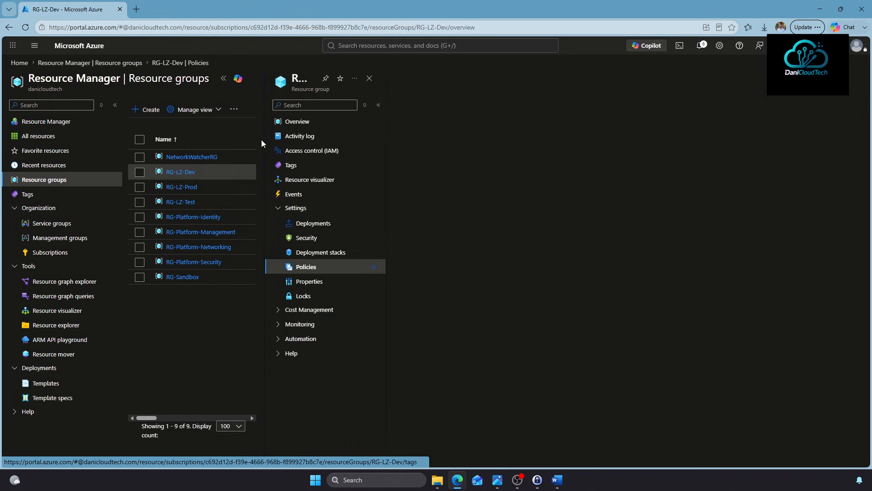
pyautogui.click(155, 112)
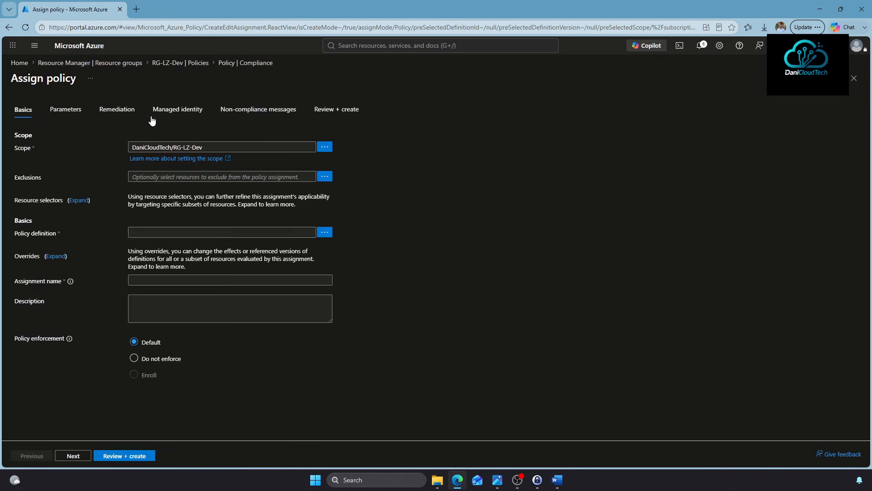
# Select the Allowed virtual machine size SKUs definition via a 'SKU' search and continue to parameters
pyautogui.click(325, 232)
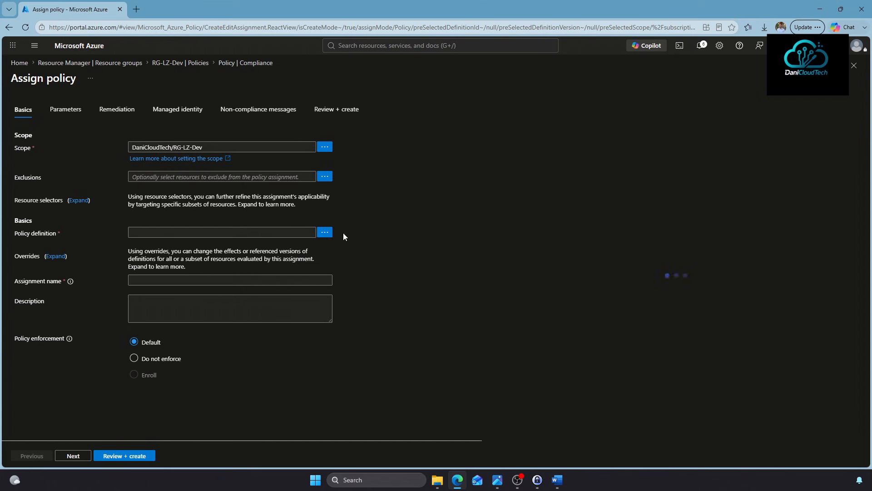
pyautogui.click(527, 92)
pyautogui.write('SKUs')
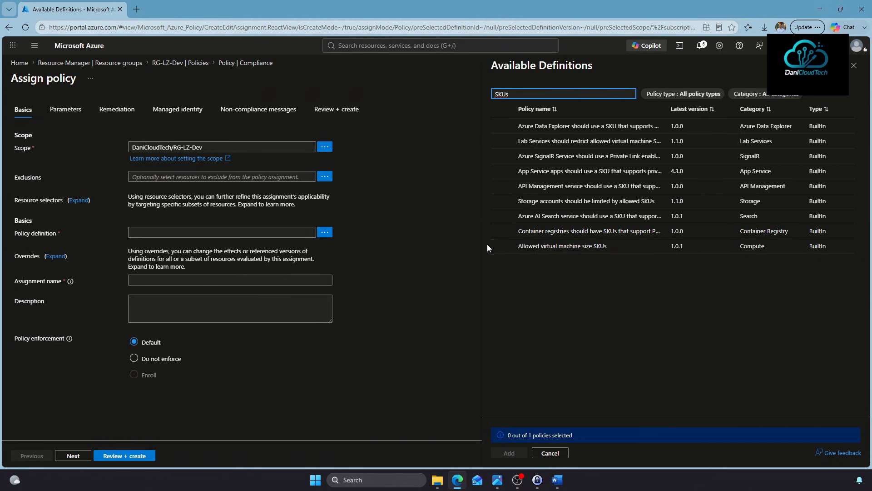
pyautogui.click(551, 249)
pyautogui.click(503, 247)
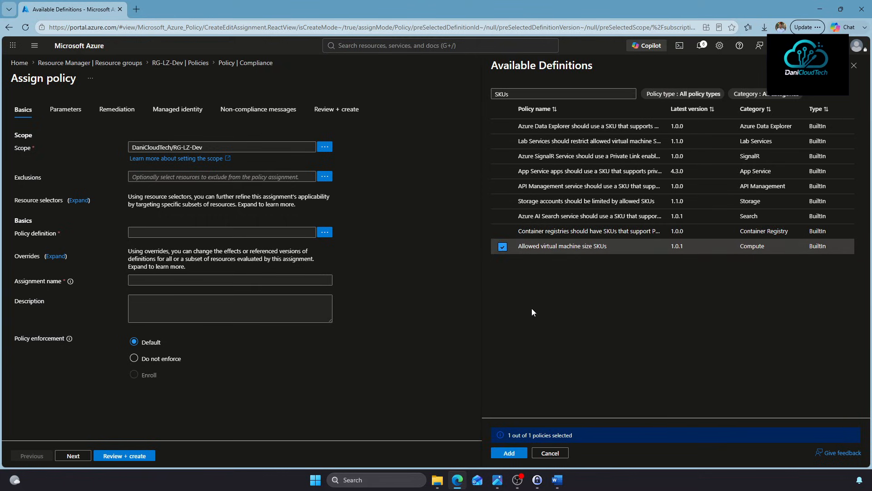
pyautogui.click(507, 453)
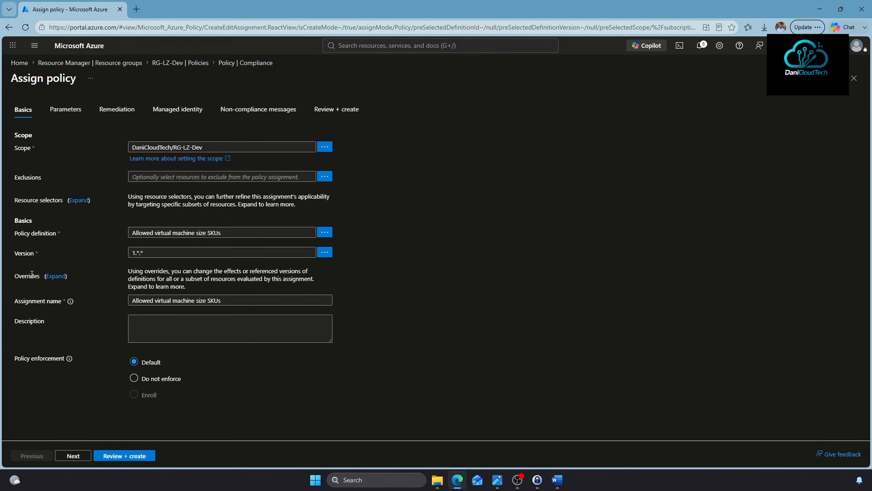
pyautogui.click(74, 456)
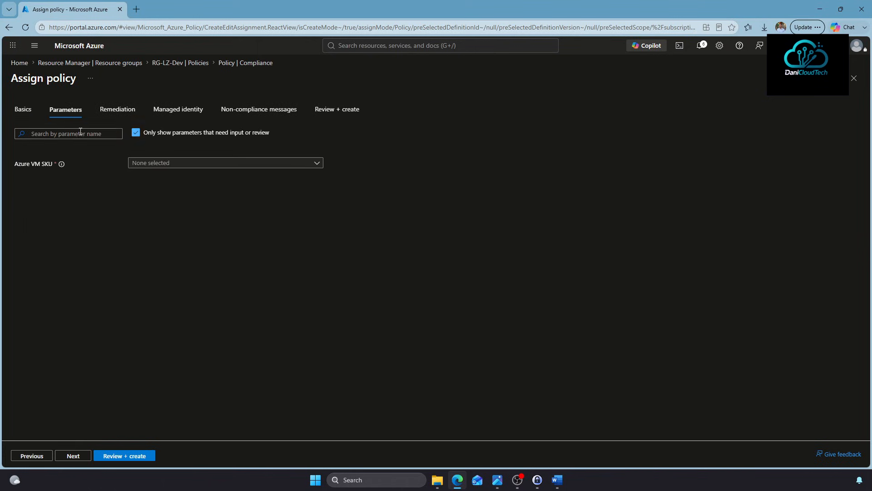
# Restrict the Azure VM SKU parameter to Standard_B2s and Standard_B2ms
pyautogui.click(156, 163)
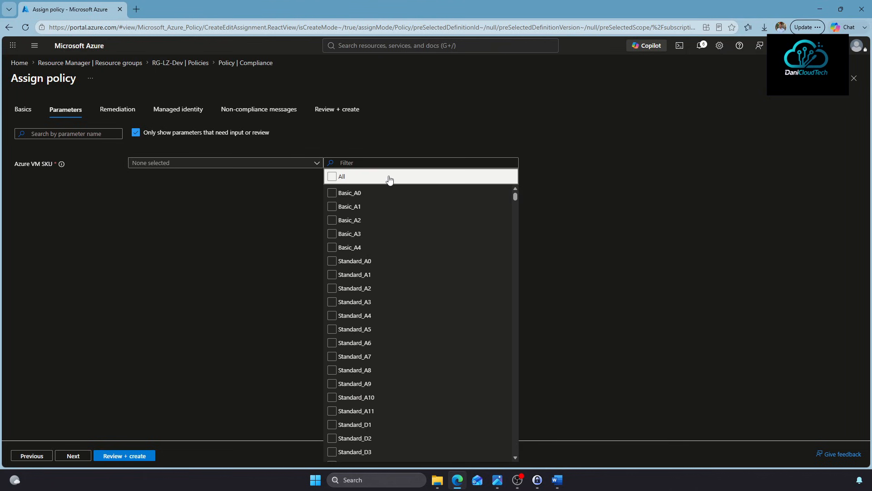
pyautogui.click(385, 163)
pyautogui.write('B2')
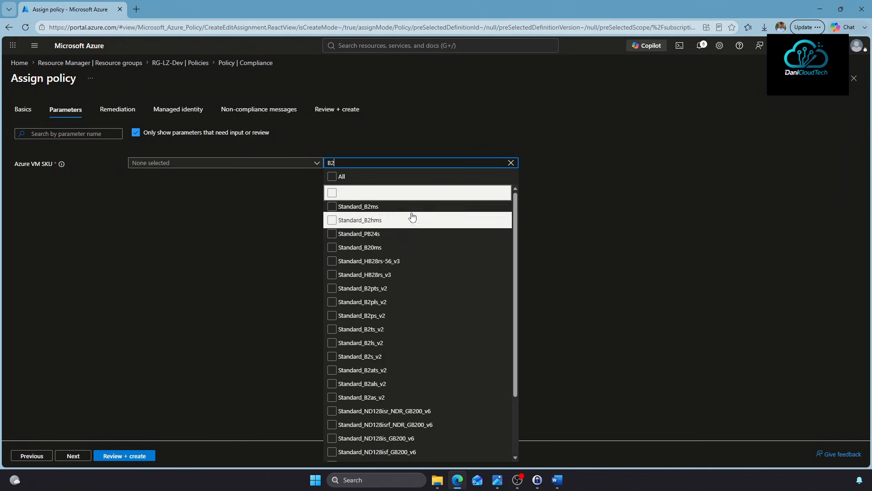
pyautogui.click(338, 196)
pyautogui.click(337, 207)
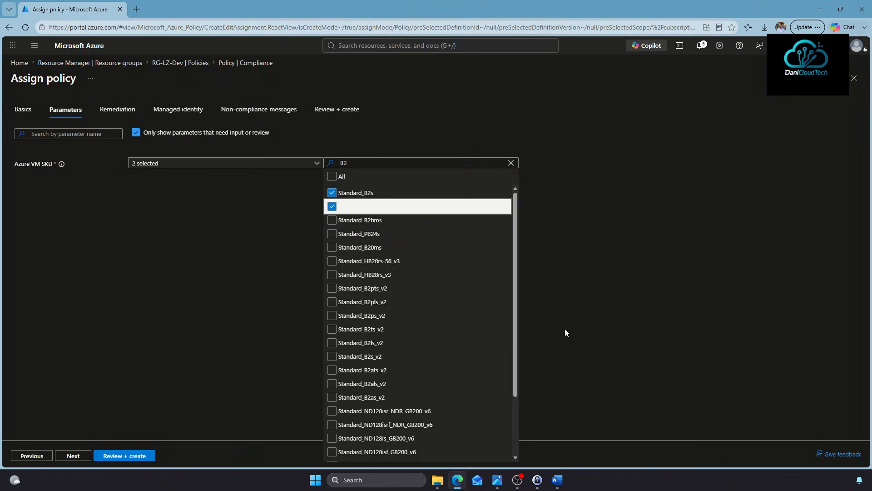
pyautogui.click(202, 300)
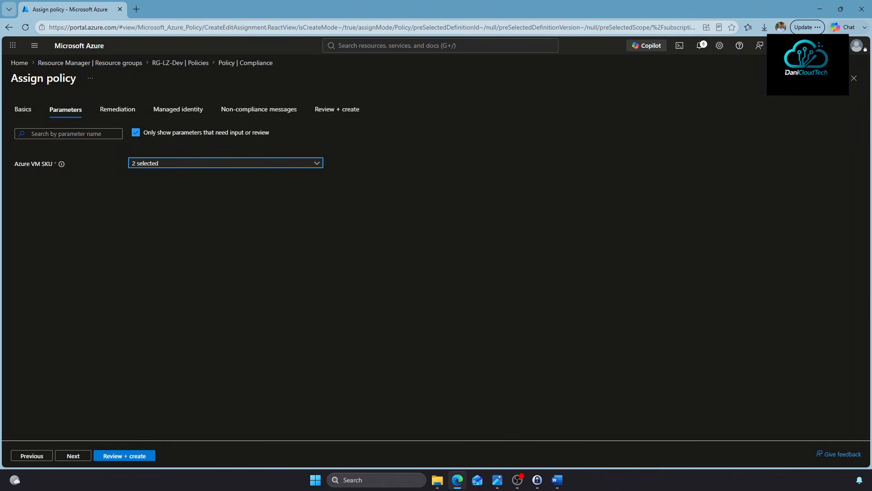
# Add the non-compliance message 'La VM seleccionada no está permitida' and create the assignment
pyautogui.click(68, 455)
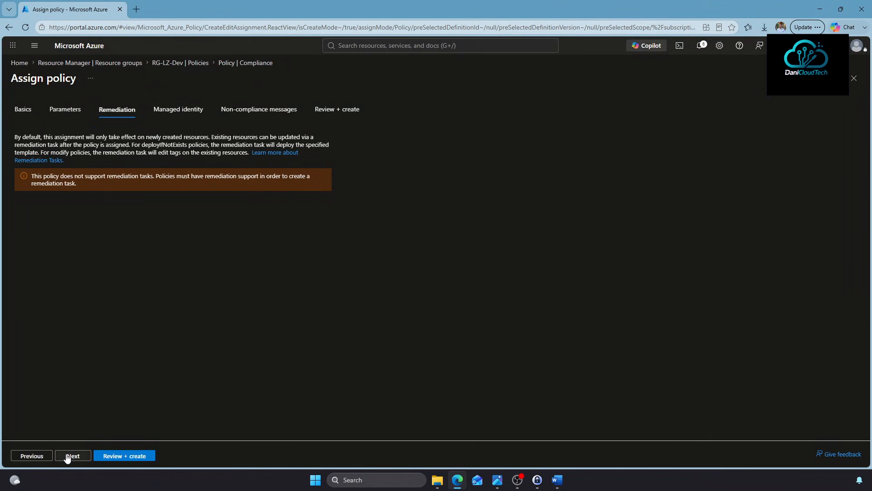
pyautogui.click(68, 456)
pyautogui.click(67, 455)
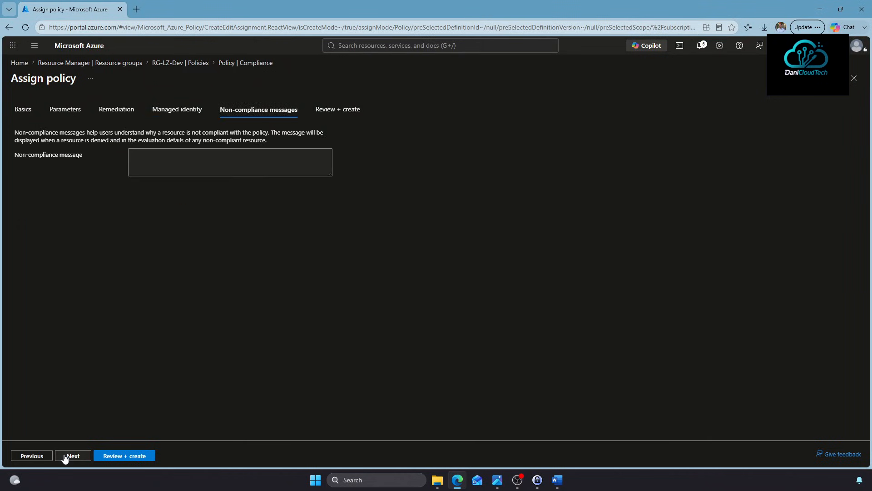
pyautogui.click(254, 171)
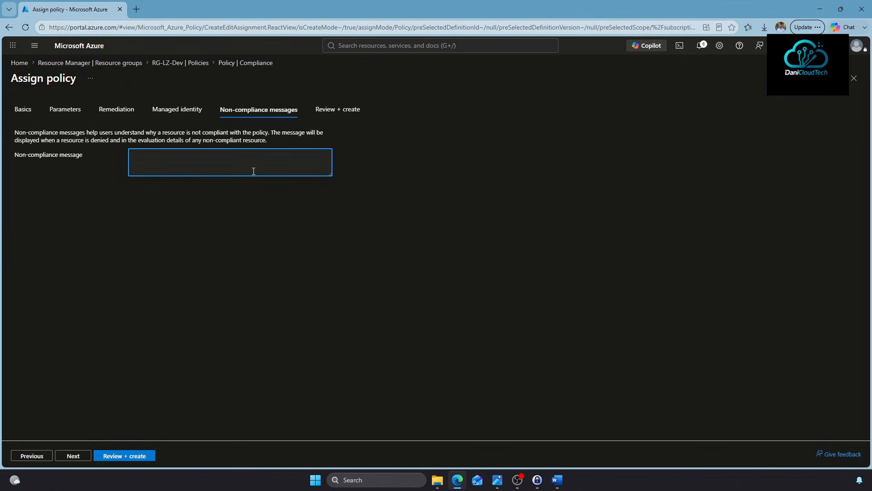
pyautogui.write('La VM seleccionada no está permitida.')
pyautogui.click(117, 456)
pyautogui.click(119, 456)
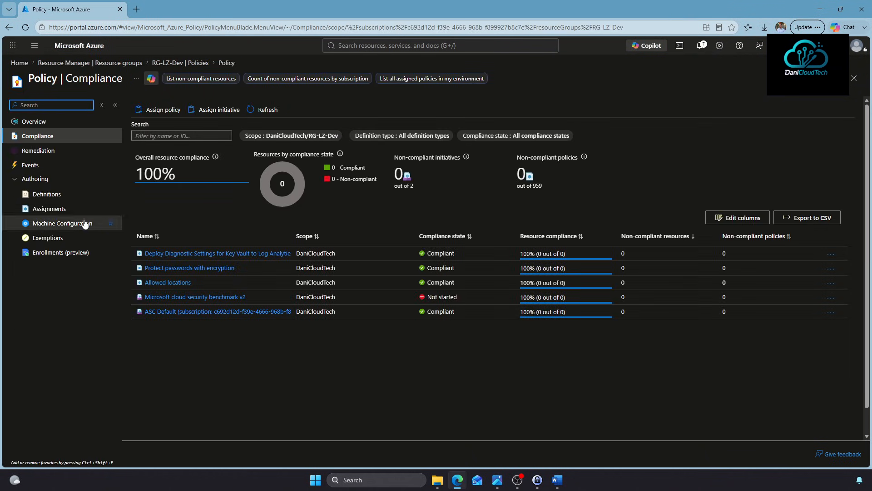
# Start another RG-LZ-Dev assignment using the 'Require a tag and its value on resources' policy
pyautogui.click(163, 110)
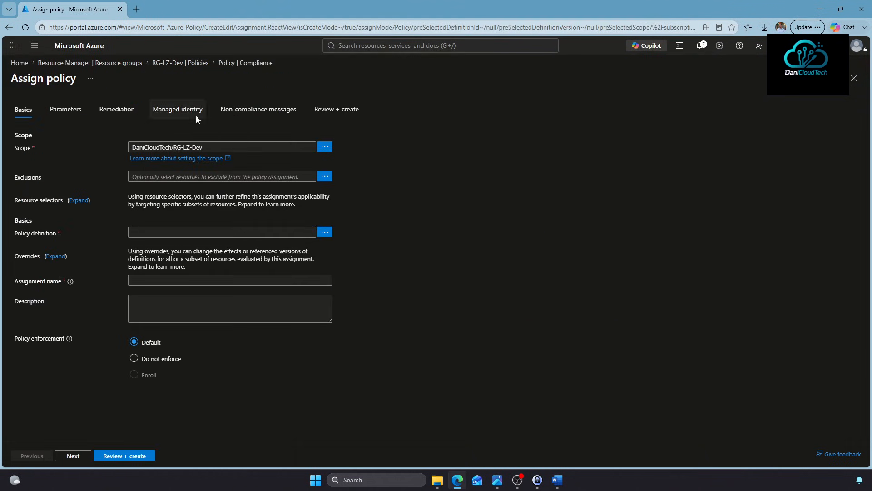
pyautogui.click(325, 232)
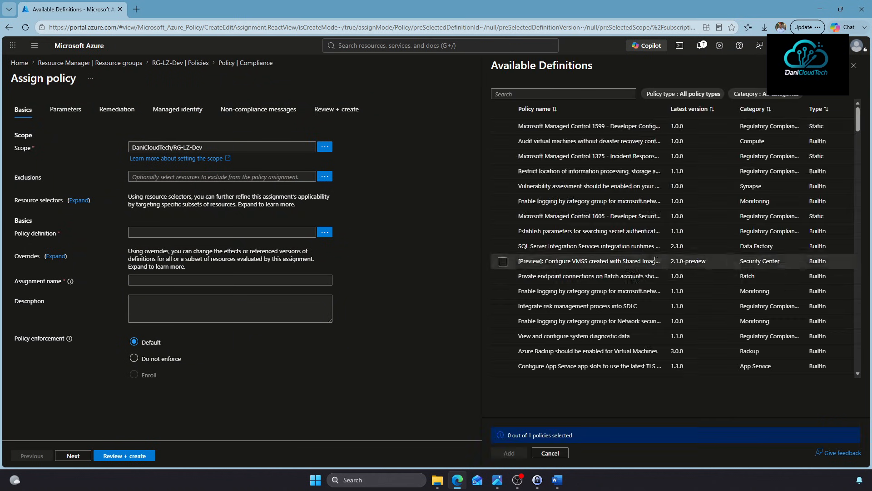
pyautogui.click(526, 93)
pyautogui.write('Tag')
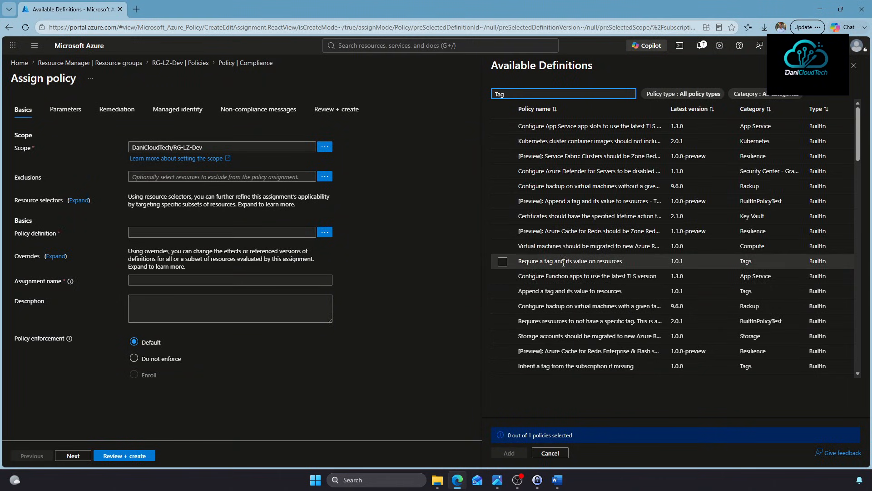
pyautogui.click(561, 264)
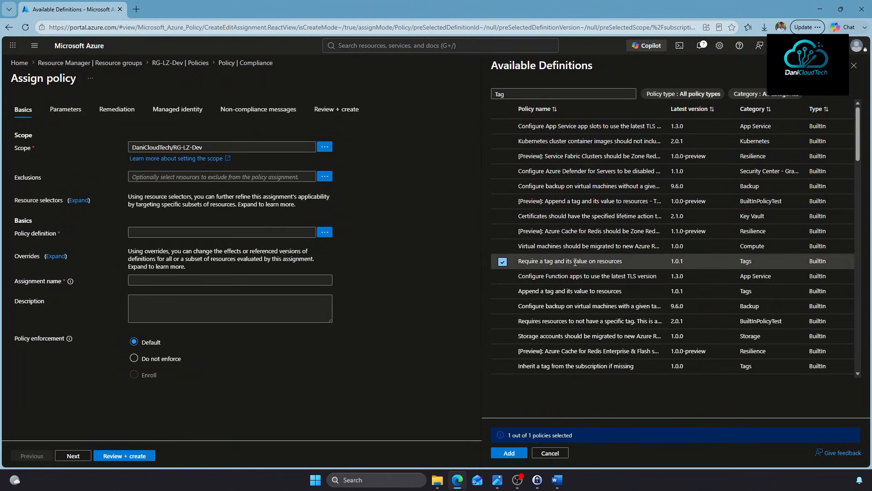
pyautogui.click(509, 453)
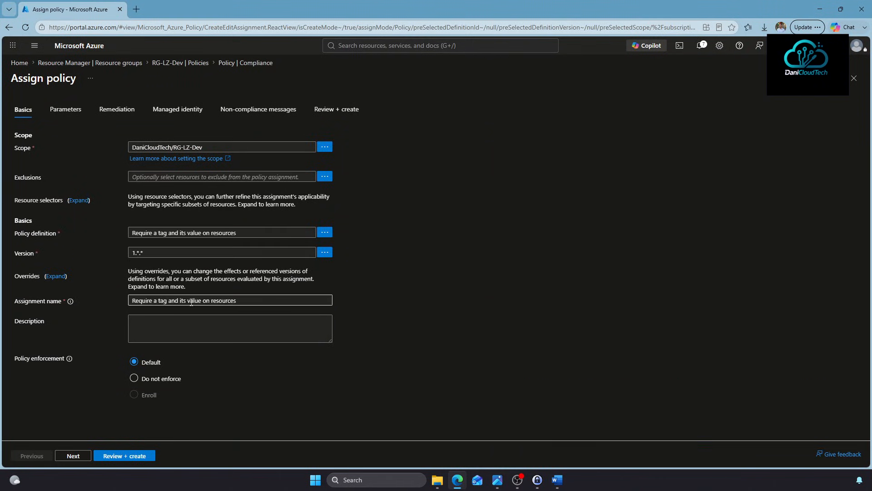
pyautogui.click(84, 457)
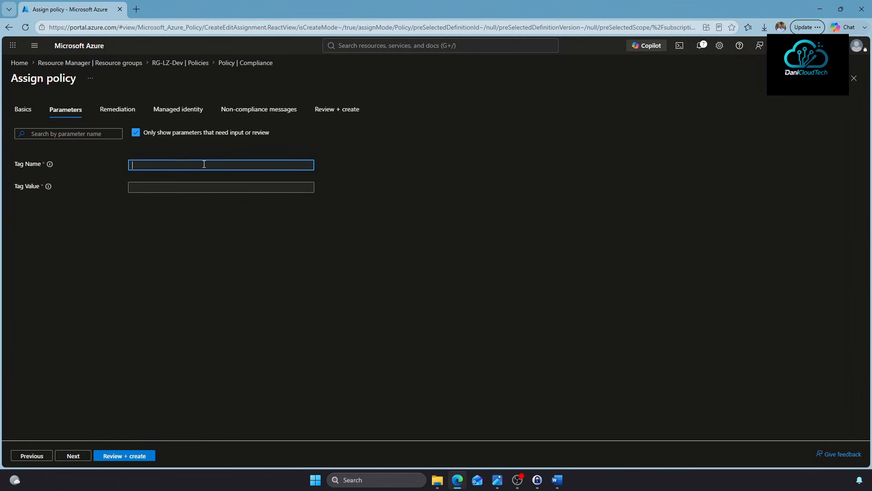
# Set tag name Environment with value Dev and create the assignment
pyautogui.write('Environment')
pyautogui.press('Tab')
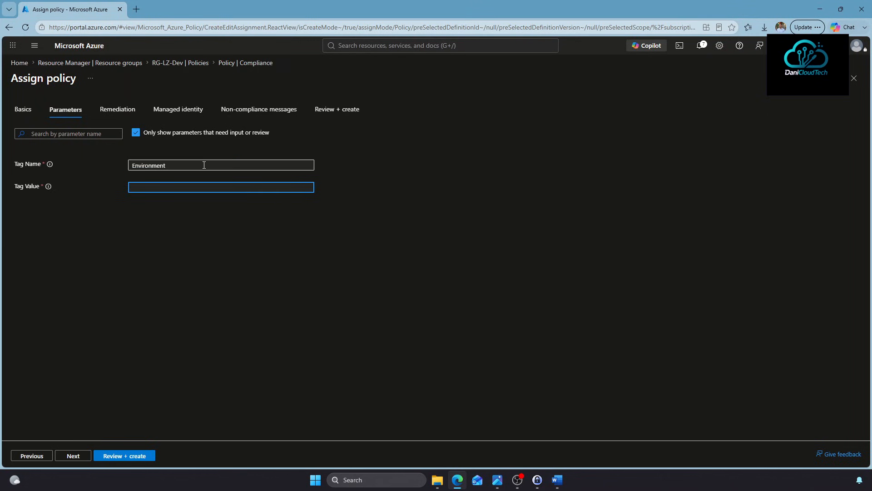
pyautogui.write('Dev')
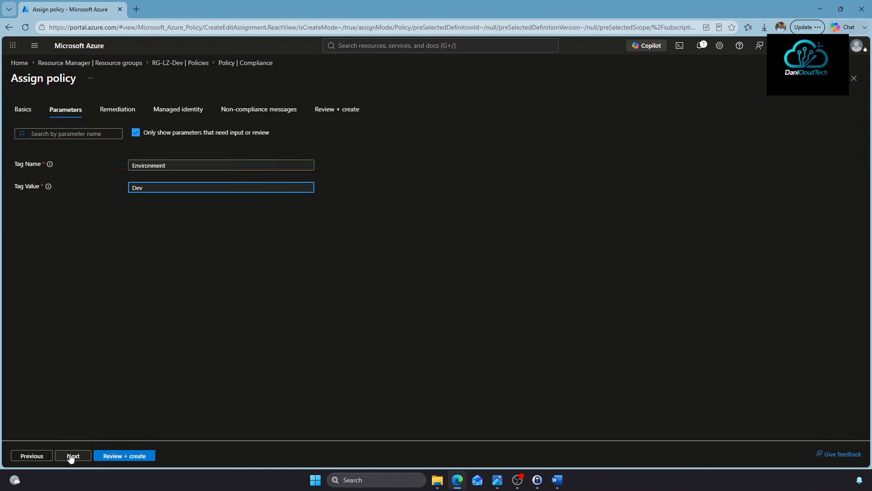
pyautogui.click(73, 455)
pyautogui.click(72, 457)
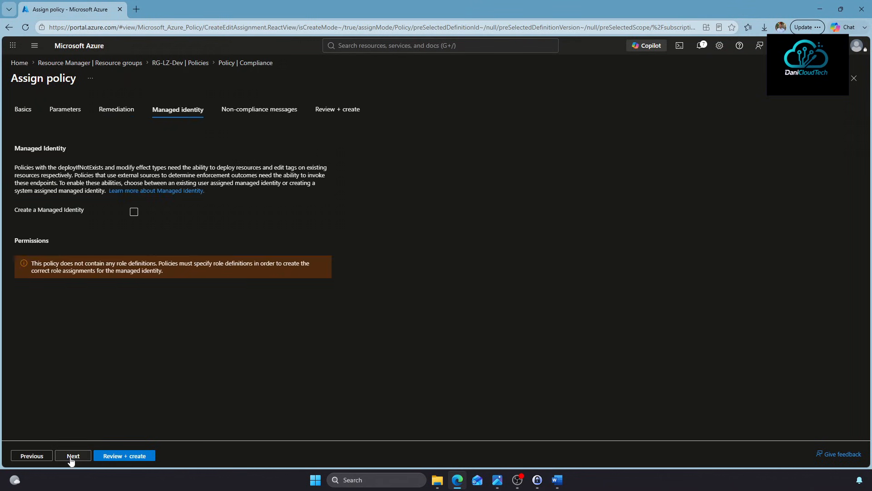
pyautogui.click(71, 458)
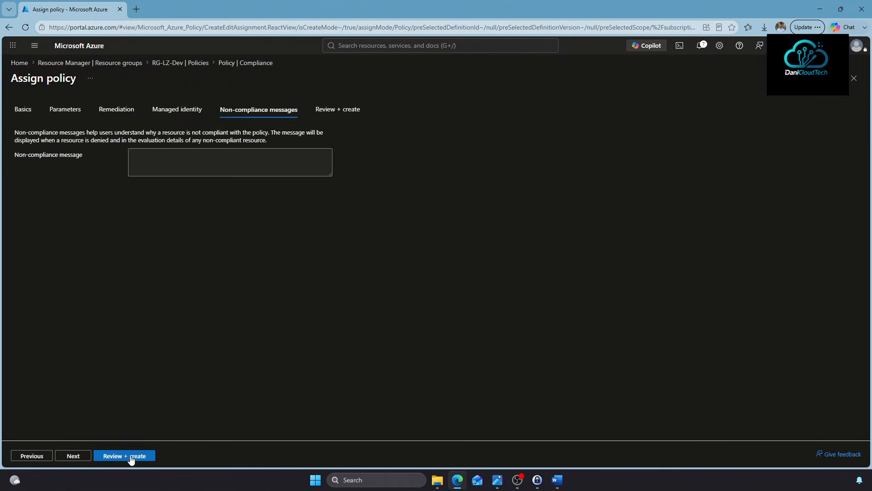
pyautogui.click(131, 457)
pyautogui.click(129, 457)
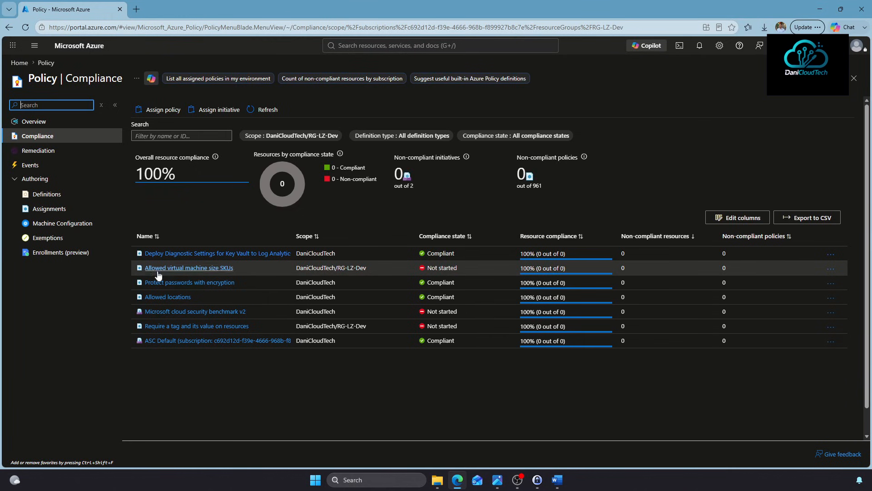
pyautogui.moveTo(381, 267); pyautogui.dragTo(329, 268)
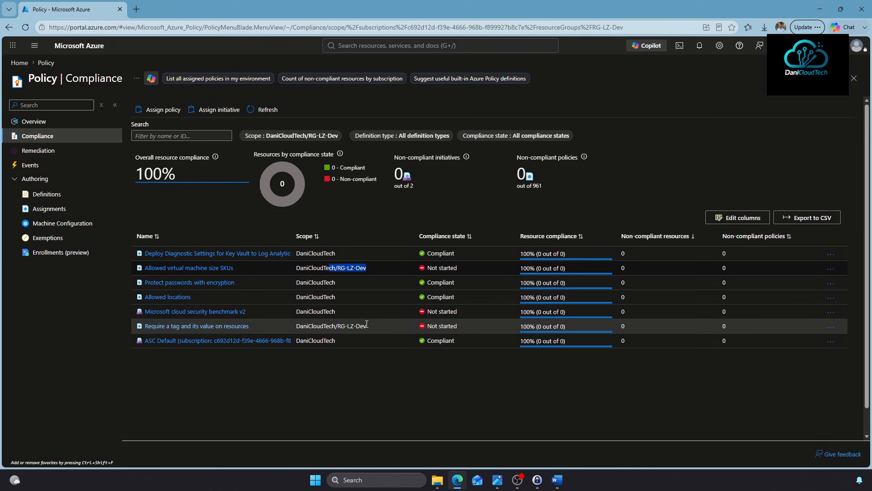
pyautogui.moveTo(367, 324); pyautogui.dragTo(291, 327)
pyautogui.click(365, 377)
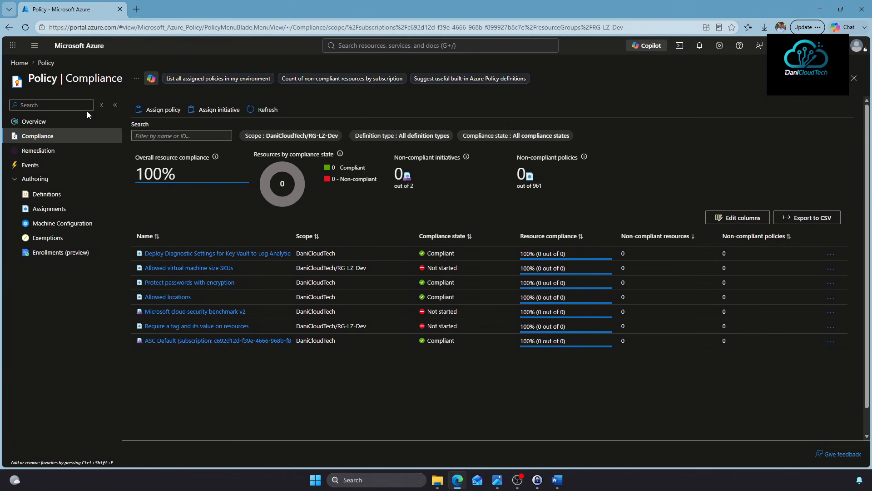
# Open the RG-LZ-Dev resource group overview from the Resource groups list
pyautogui.click(343, 49)
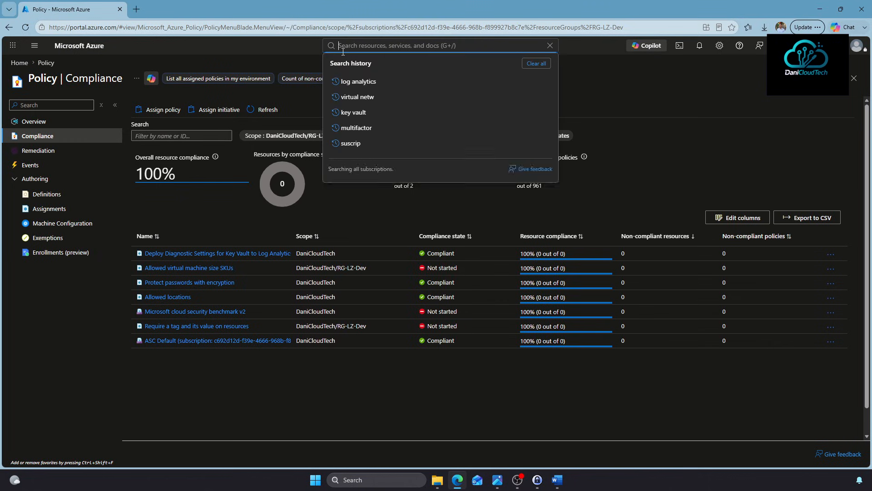
pyautogui.click(353, 200)
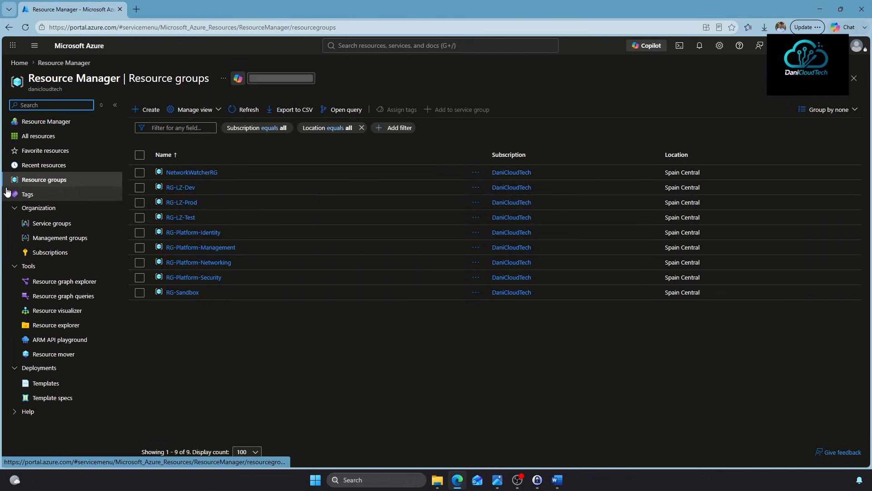
pyautogui.click(172, 192)
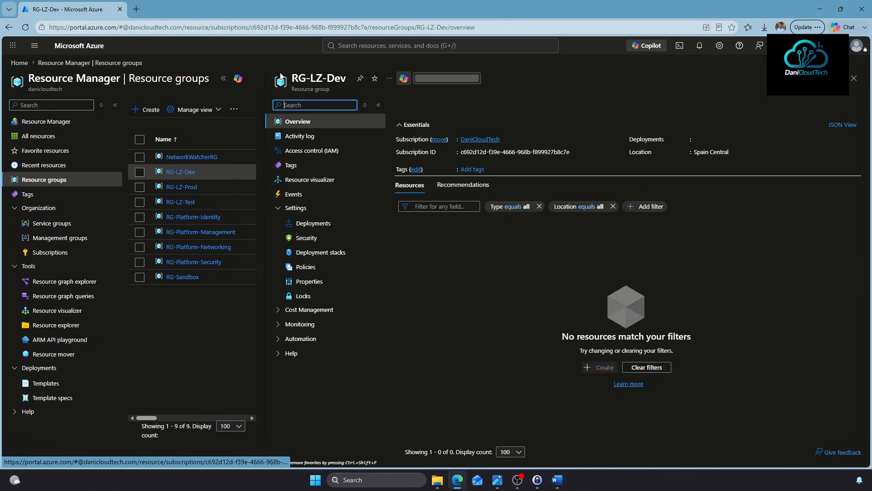
pyautogui.click(223, 78)
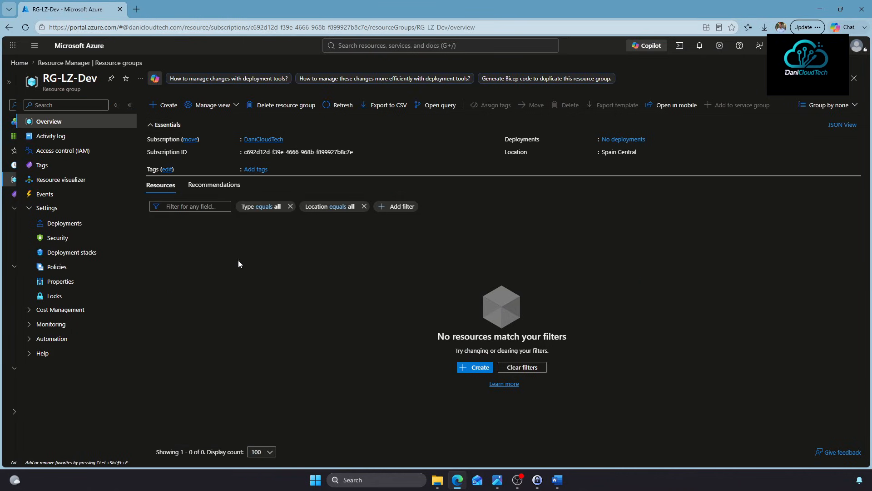
# Look at RG-Platform-Networking, then return to RG-LZ-Dev's overview, which has no resources
pyautogui.click(128, 63)
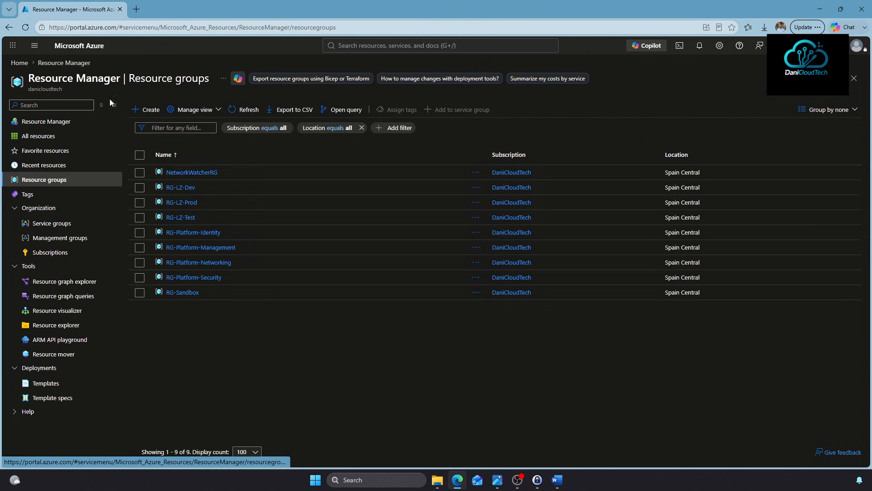
pyautogui.click(202, 263)
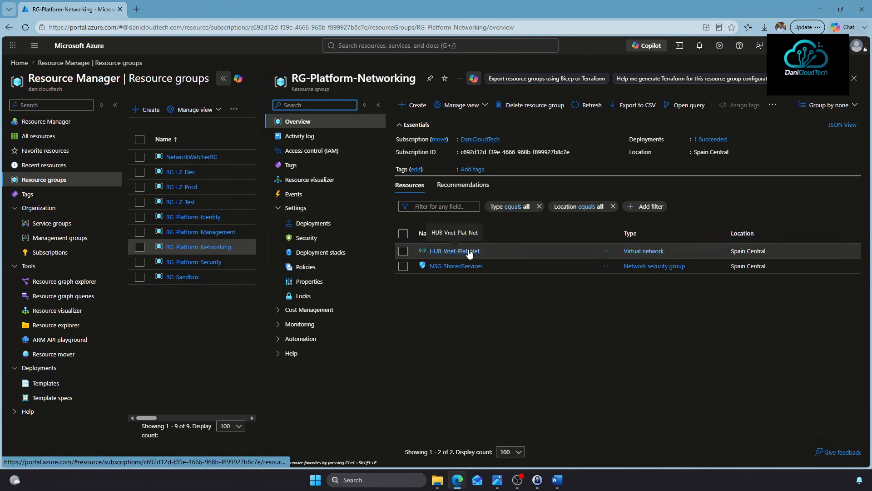
pyautogui.click(224, 78)
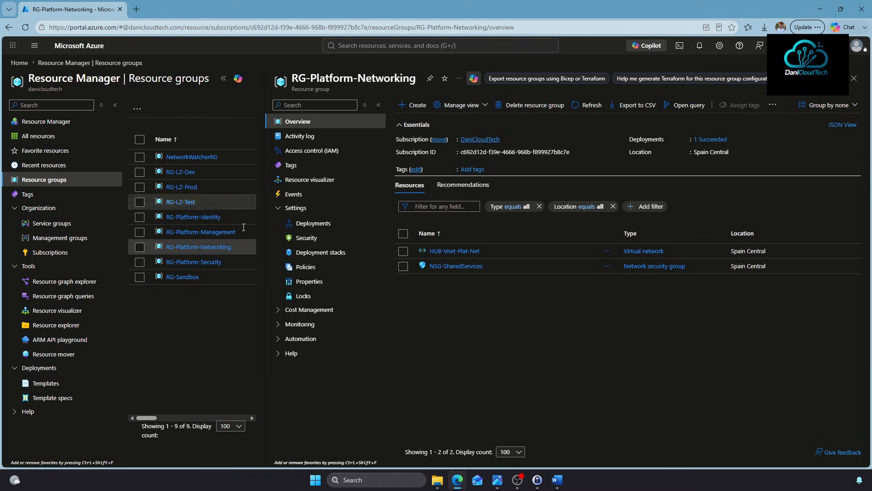
pyautogui.click(185, 174)
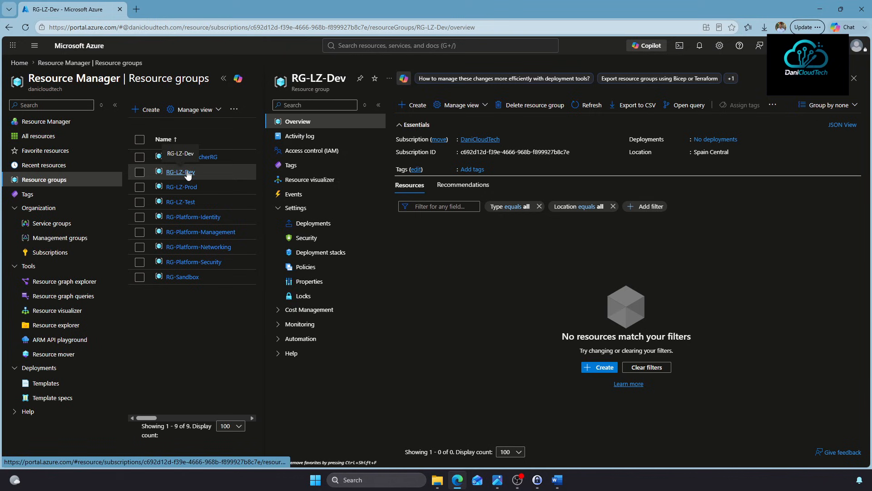
pyautogui.click(449, 48)
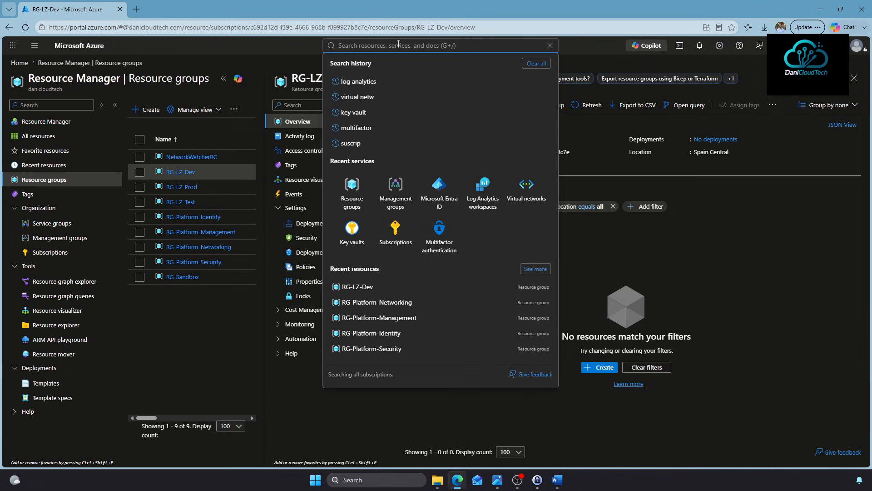
# Begin a Spoke1-Lab1 virtual network in RG-LZ-Dev, Spain Central, and move to its Security step
pyautogui.write('vnet')
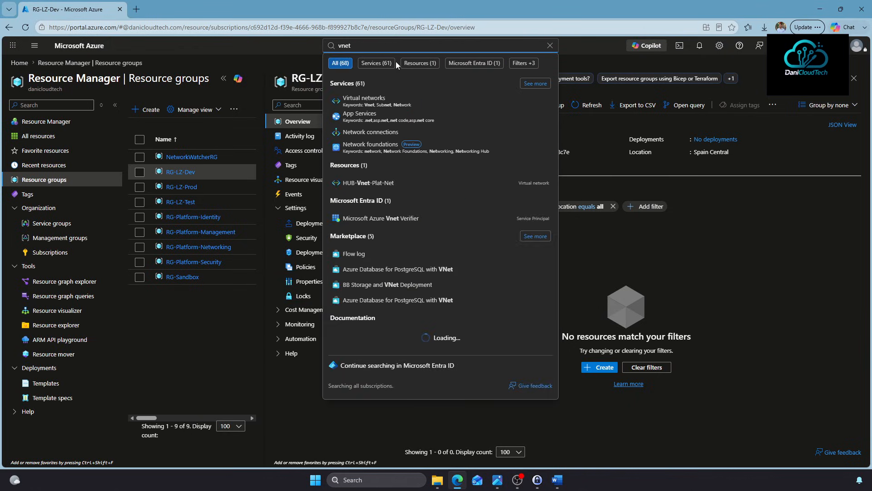
pyautogui.click(376, 99)
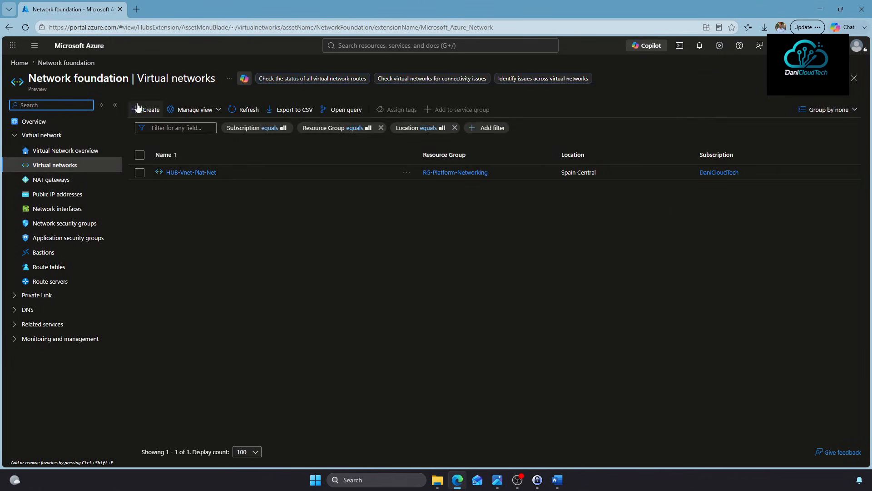
pyautogui.click(145, 111)
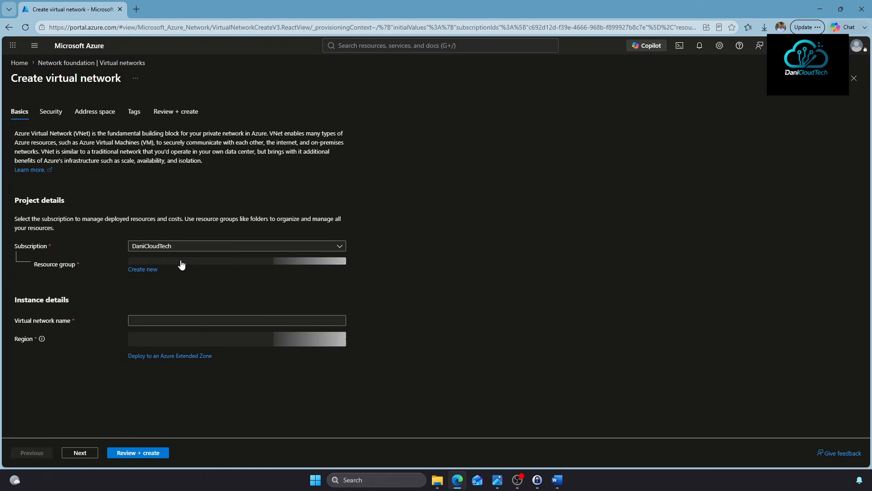
pyautogui.click(180, 263)
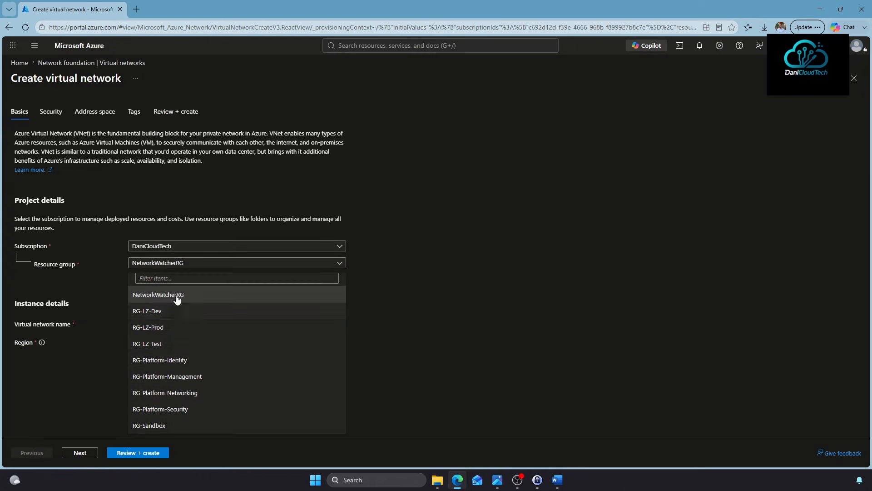
pyautogui.click(175, 312)
pyautogui.click(153, 323)
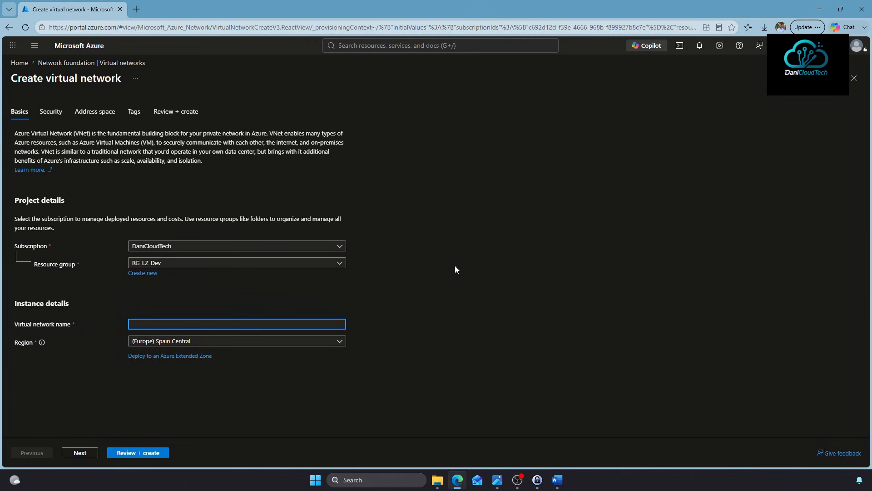
pyautogui.write('Spoke1-Lab1')
pyautogui.click(90, 453)
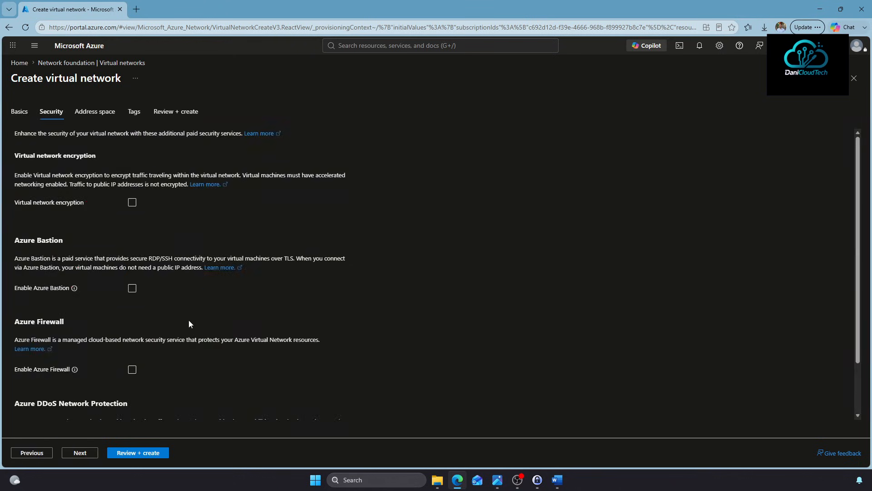
# Set the address space to 10.1.0.0/24 and replace the default subnet with a new one
pyautogui.click(80, 452)
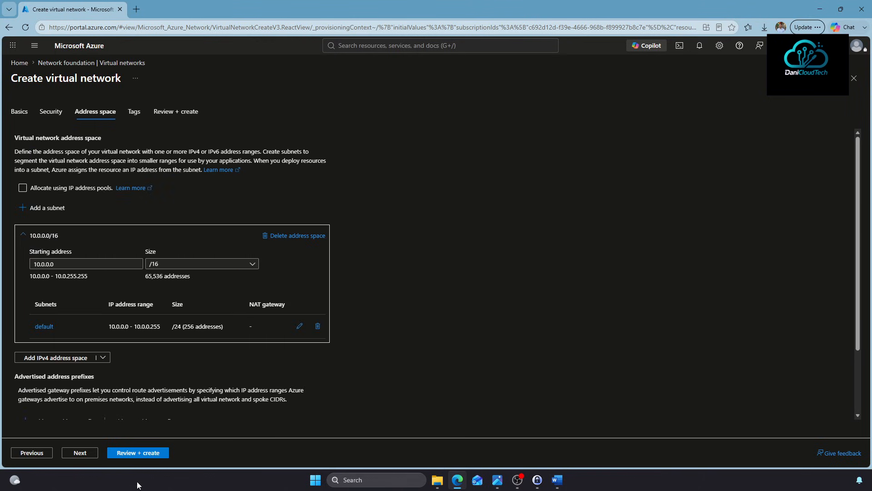
pyautogui.click(48, 291)
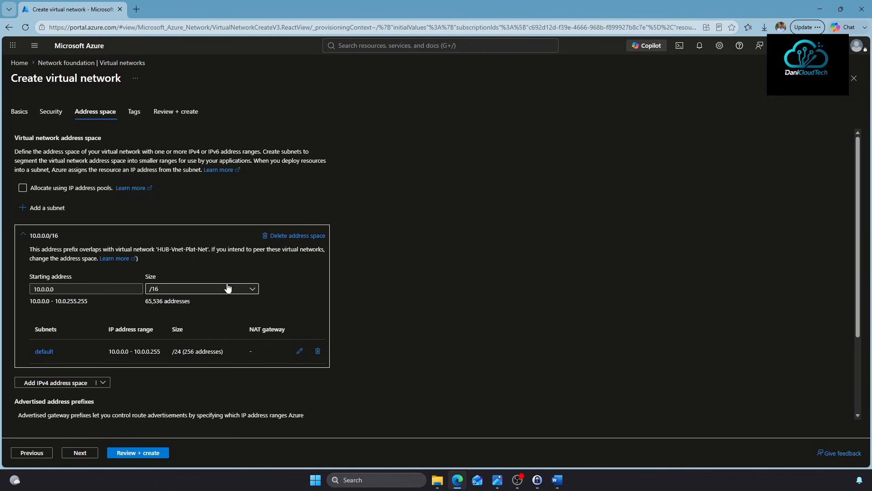
pyautogui.click(247, 288)
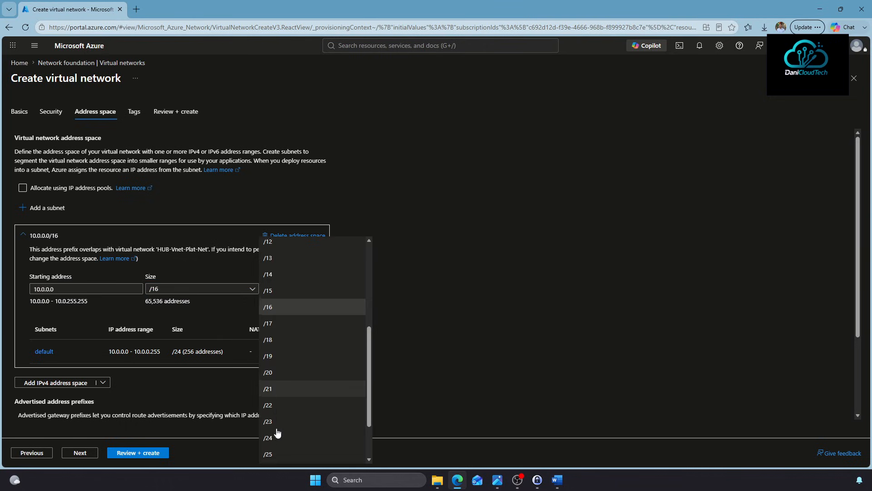
pyautogui.click(277, 436)
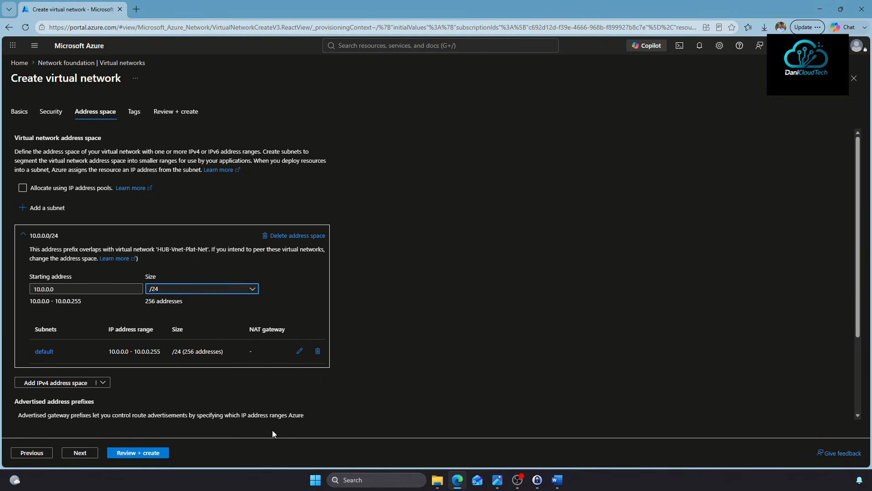
pyautogui.click(79, 288)
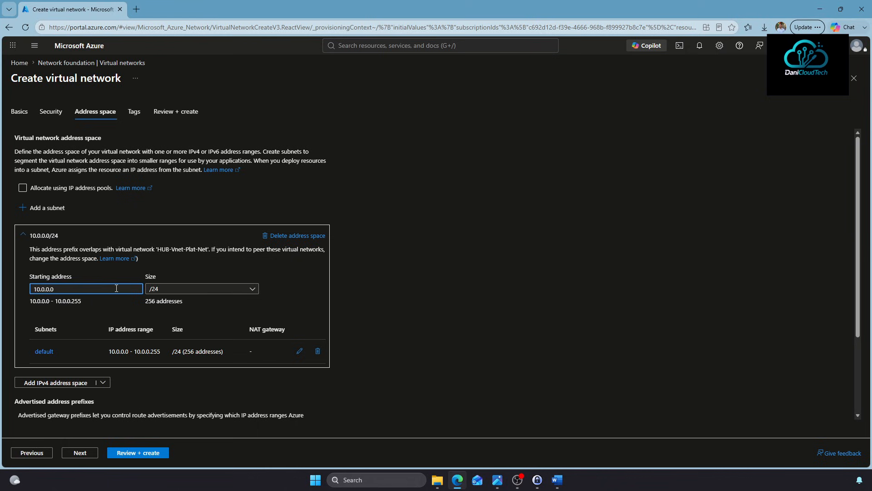
pyautogui.press('BackSpace')
pyautogui.write('1')
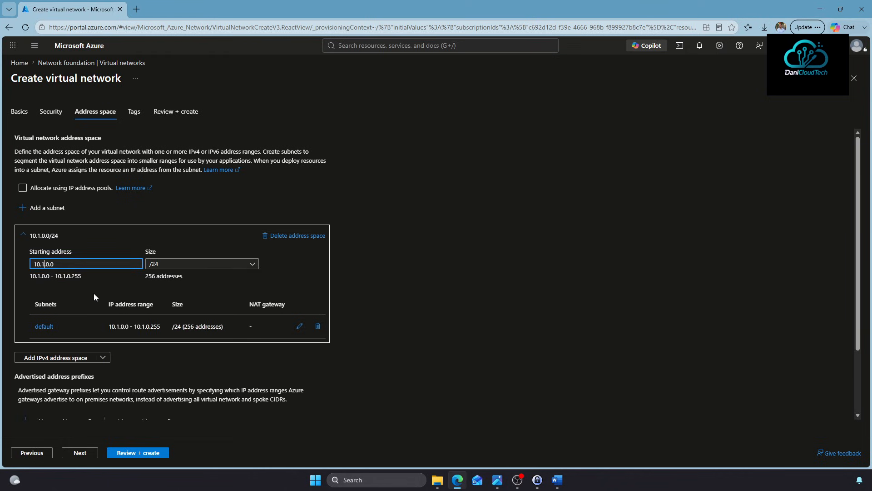
pyautogui.click(318, 326)
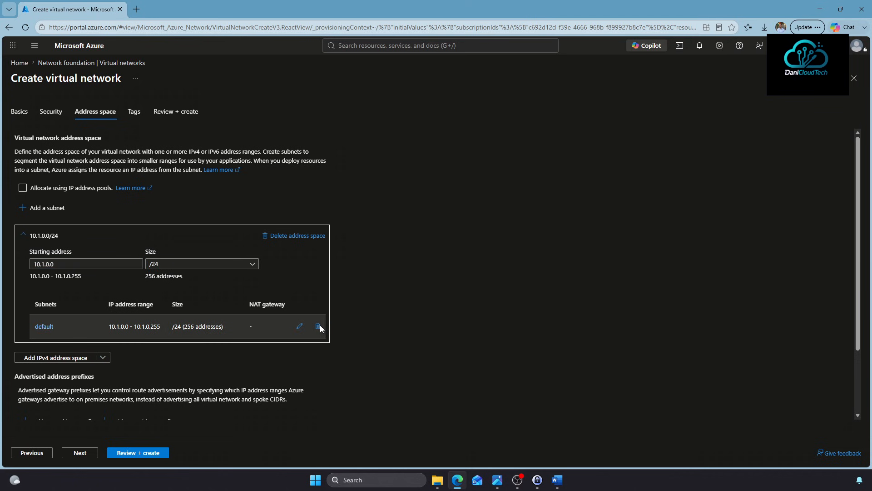
pyautogui.click(56, 209)
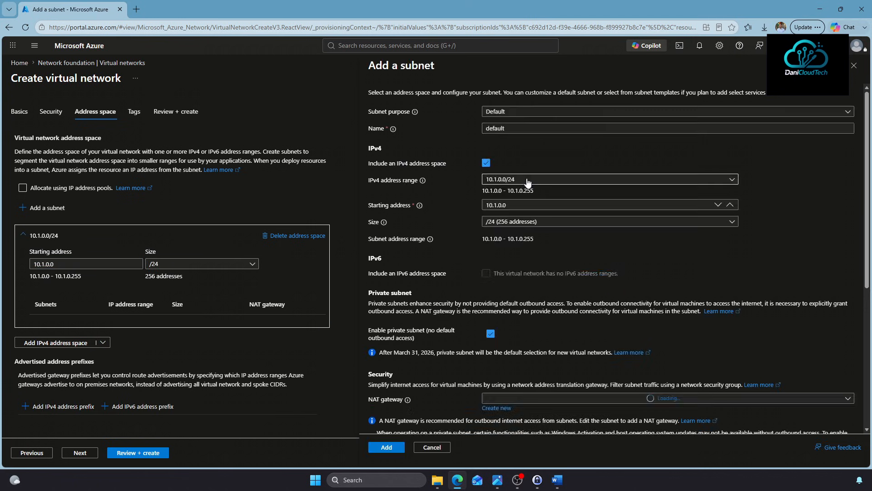
# Name the subnet Spoke-Subnet-Lab1 and size it /26, covering 10.1.0.0–10.1.0.63
pyautogui.click(520, 179)
pyautogui.click(522, 153)
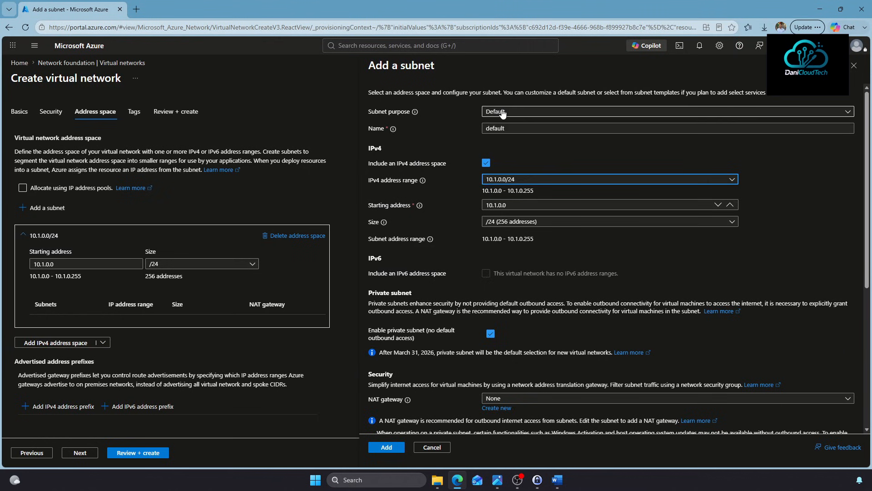
pyautogui.doubleClick(509, 129)
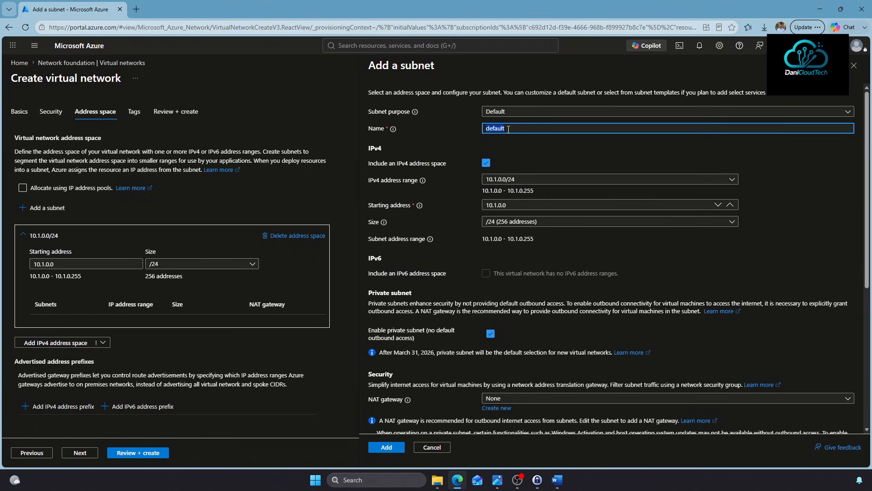
pyautogui.write('Spoke Subnet-Lab1')
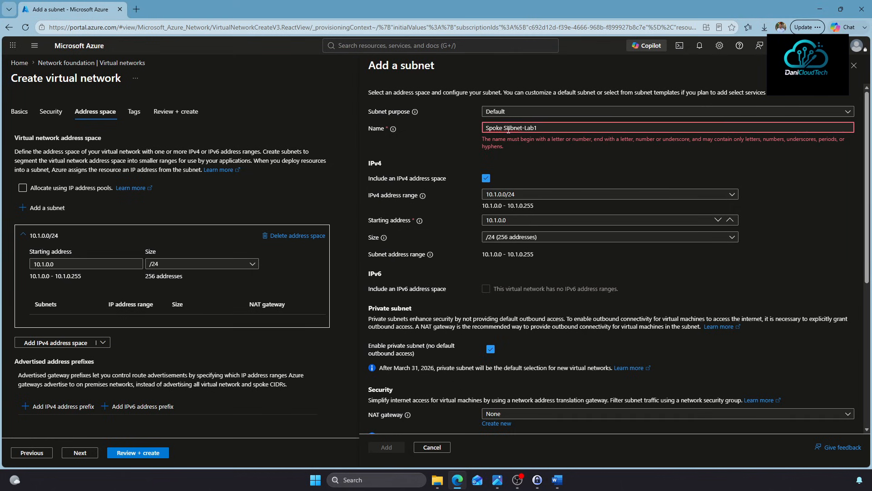
pyautogui.click(503, 129)
pyautogui.press('BackSpace')
pyautogui.write('-')
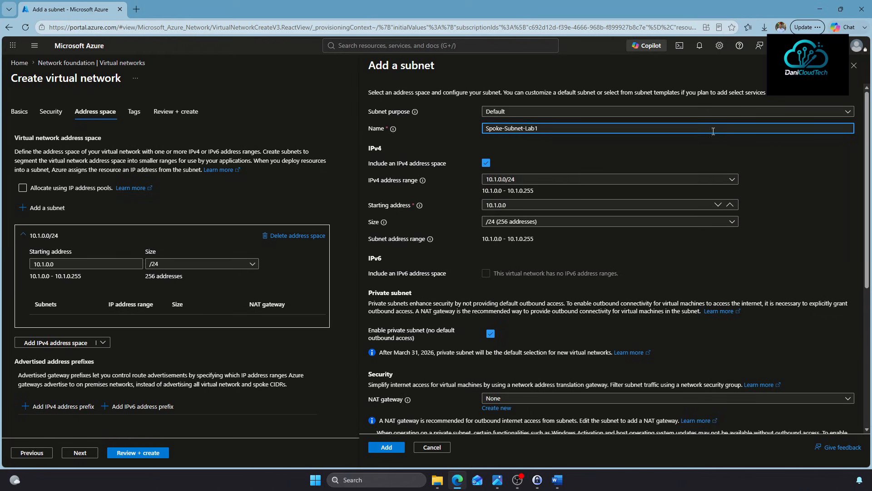
pyautogui.click(505, 222)
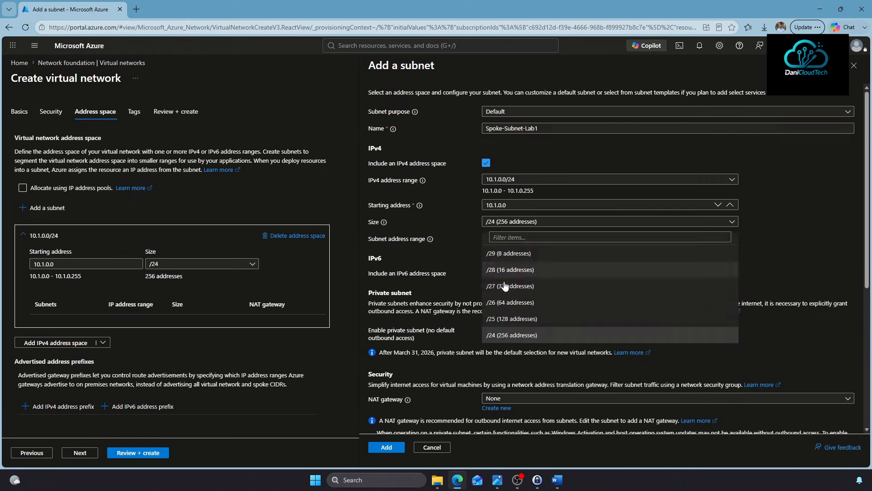
pyautogui.click(510, 304)
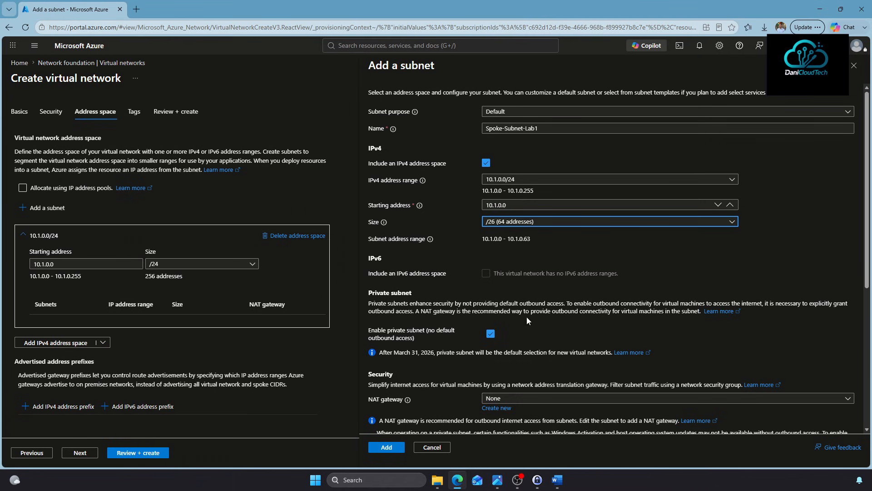
pyautogui.scroll(-3, 499, 332)
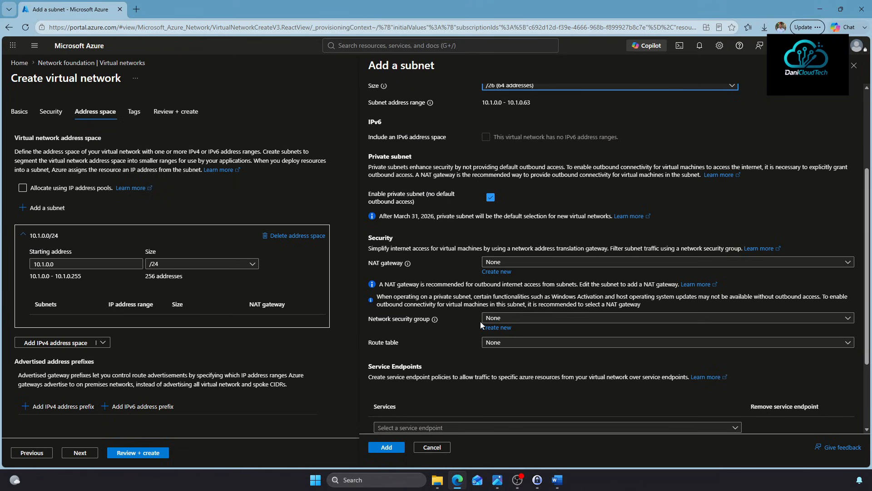
# Add the subnet, review and create the virtual network, then inspect the failed deployment details
pyautogui.click(396, 446)
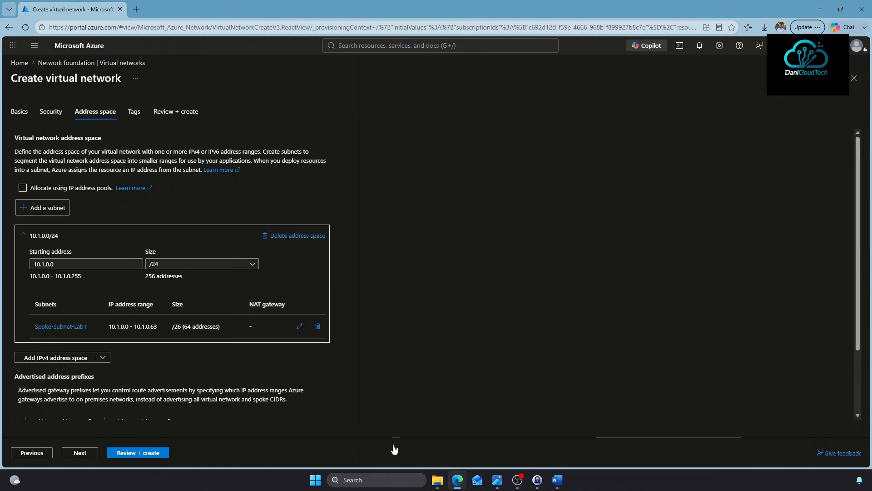
pyautogui.click(135, 457)
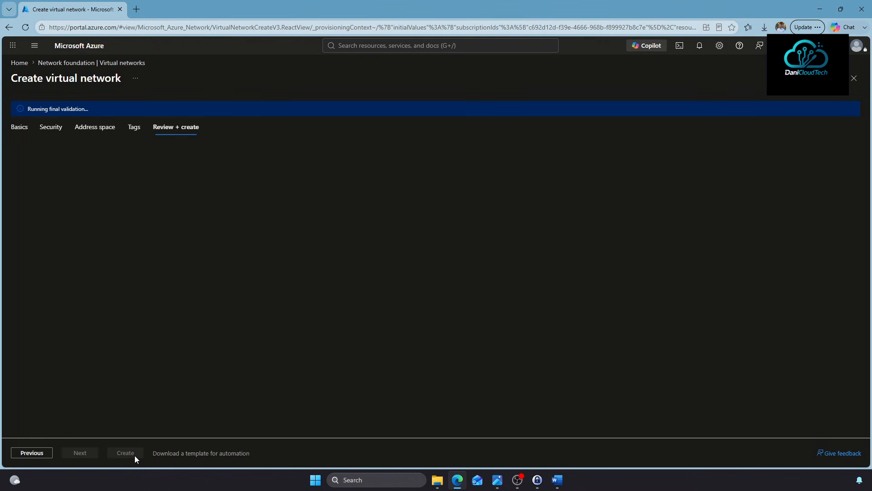
pyautogui.click(115, 455)
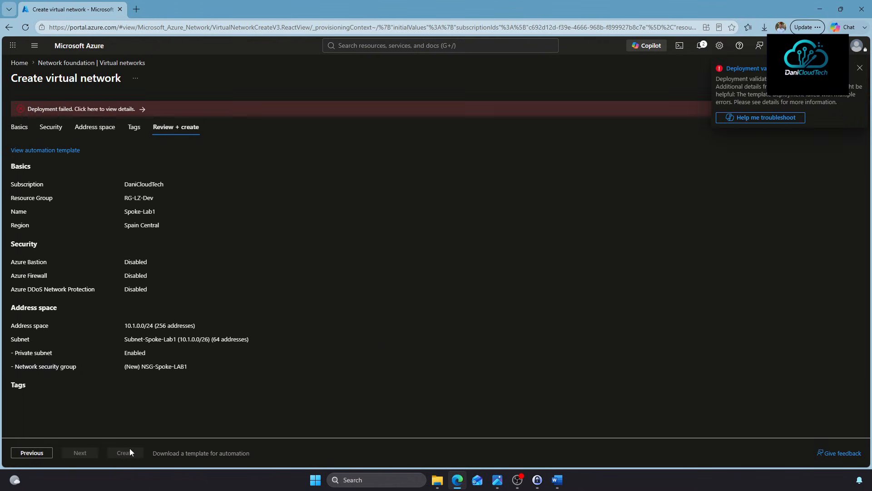
pyautogui.click(860, 68)
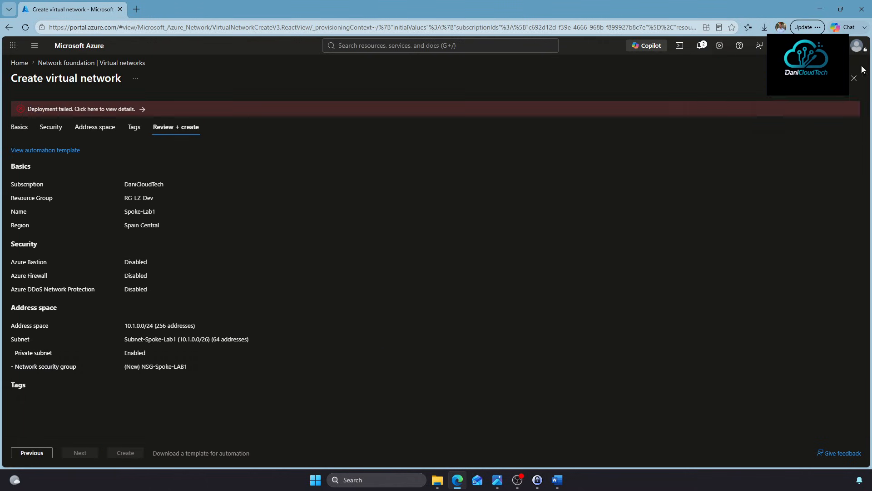
pyautogui.click(99, 111)
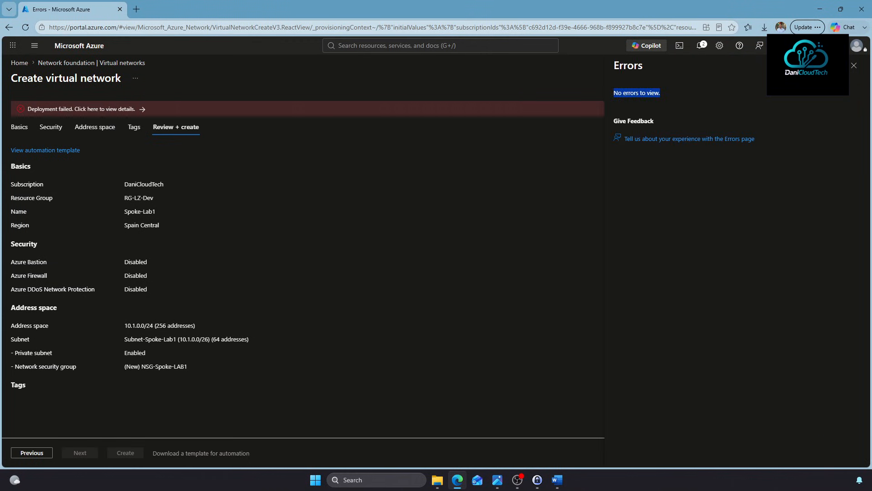
pyautogui.click(854, 65)
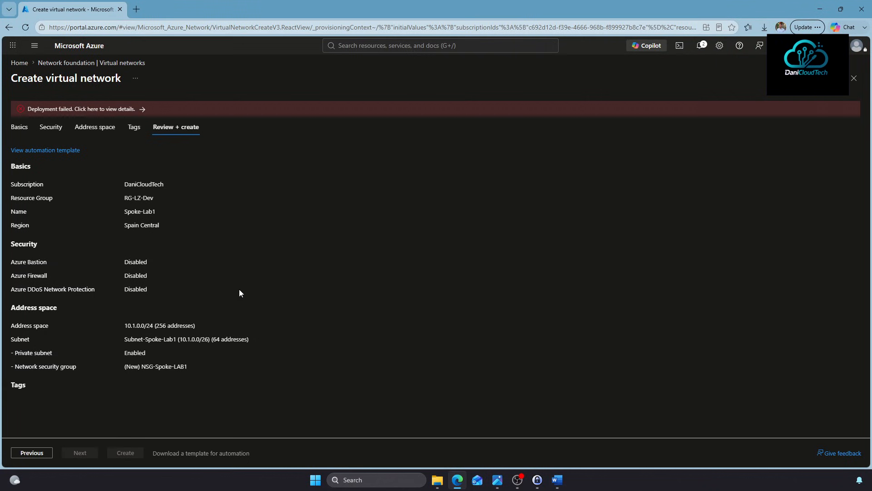
# Revalidate the virtual network and retry its creation, which fails again
pyautogui.click(34, 452)
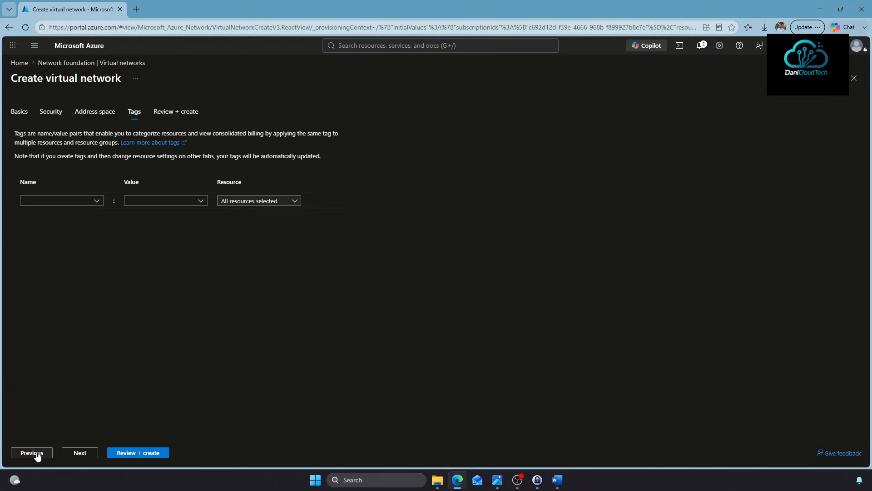
pyautogui.click(81, 453)
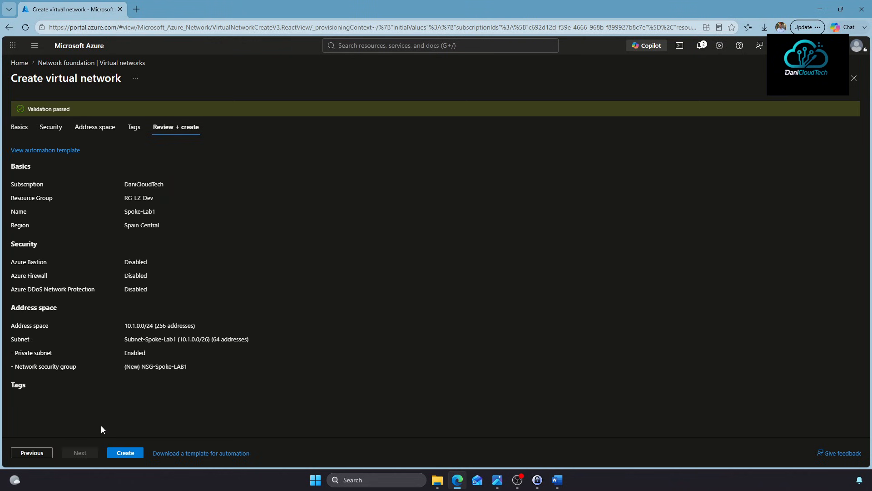
pyautogui.click(122, 453)
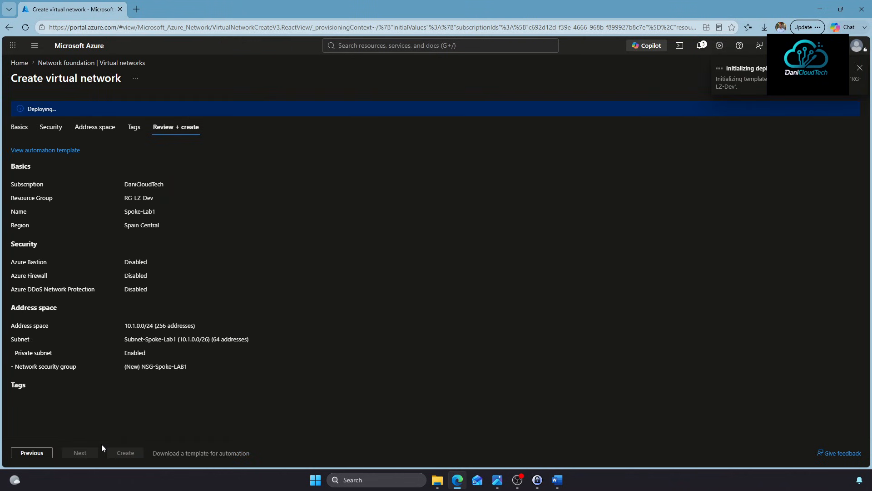
pyautogui.click(859, 68)
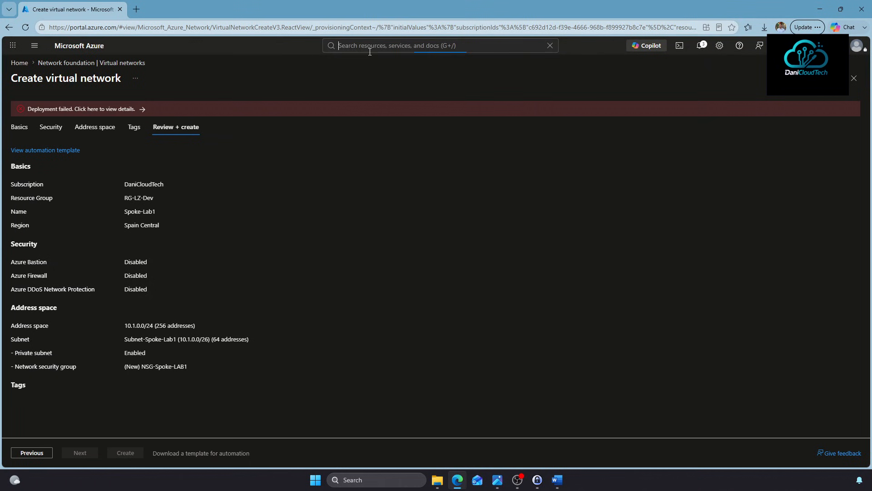
# Open HUB-Vnet-Plat-Net from Virtual networks to view its 10.0.0.0/24 address space and subnet
pyautogui.click(434, 45)
pyautogui.click(358, 201)
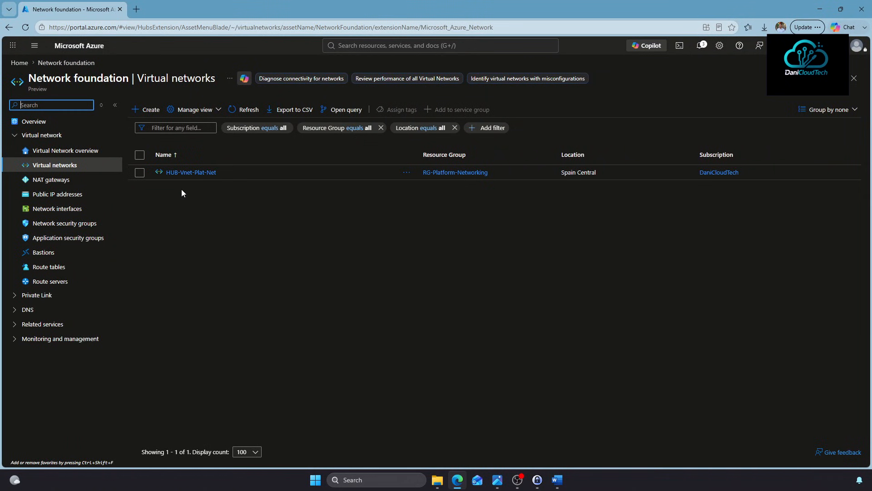
pyautogui.click(191, 172)
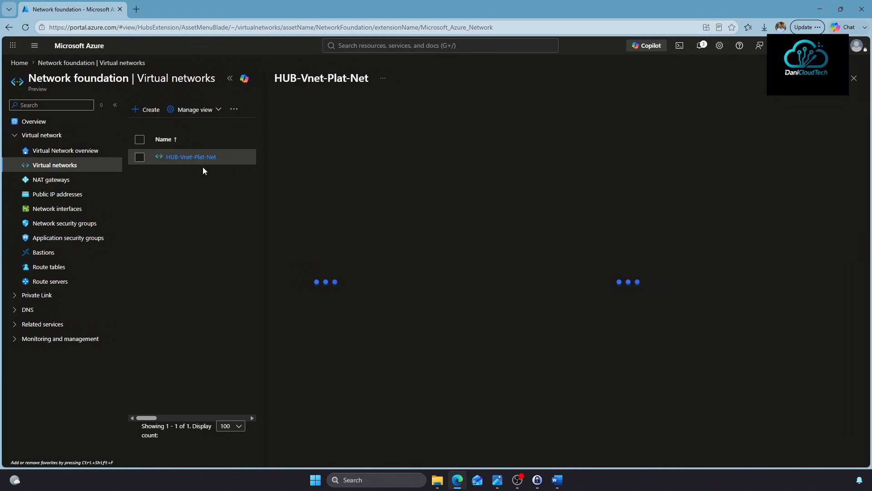
pyautogui.click(230, 79)
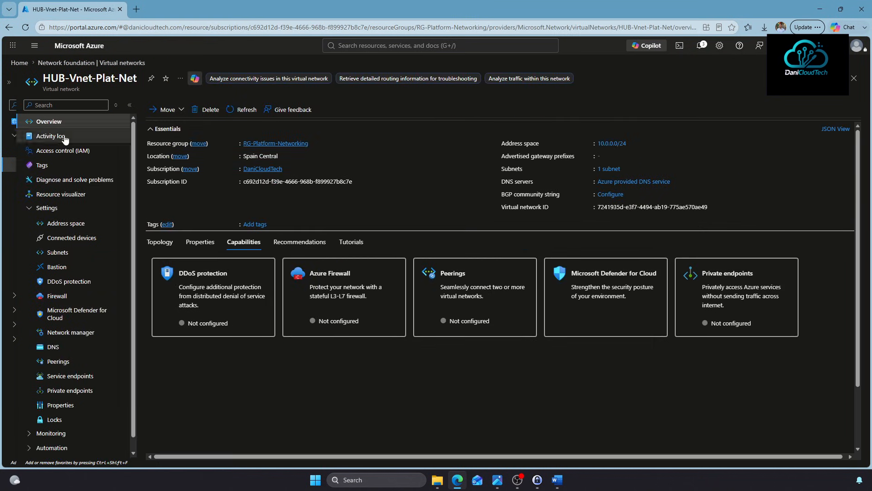
pyautogui.click(45, 210)
pyautogui.click(45, 210)
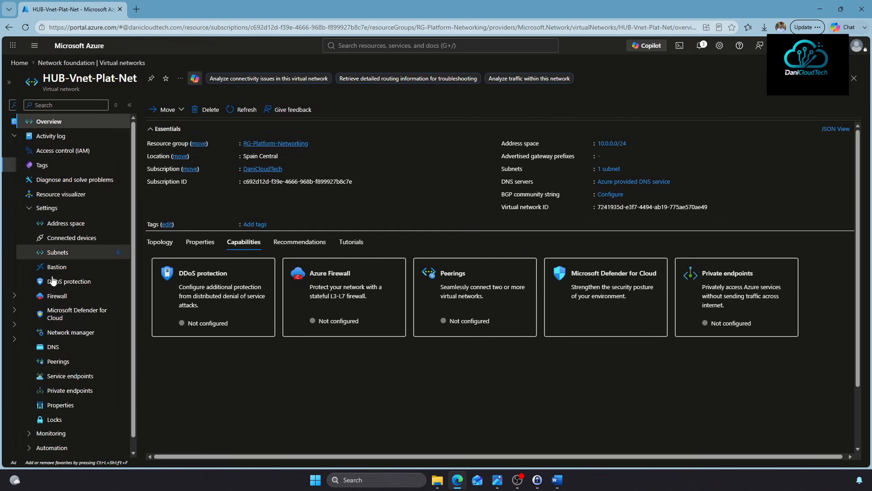
# Check HUB-Vnet-Plat-Net's Peerings page, which lists no peerings, and view the add-peering form
pyautogui.click(57, 362)
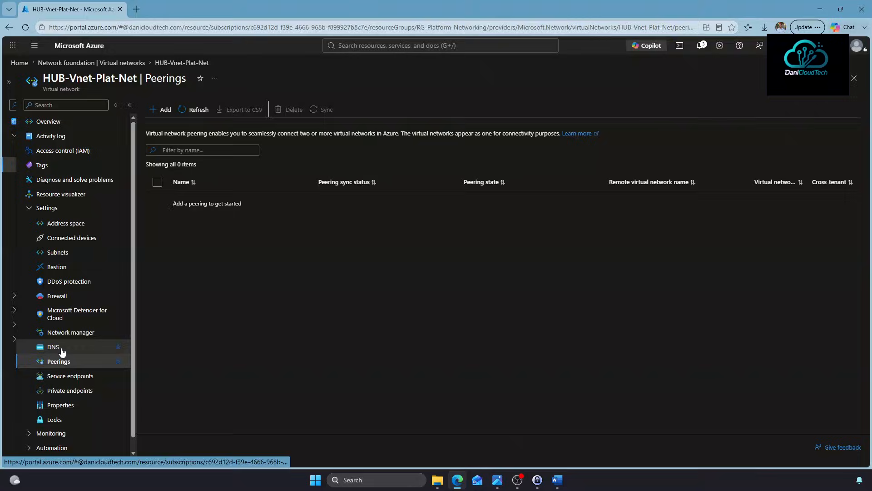
pyautogui.click(163, 110)
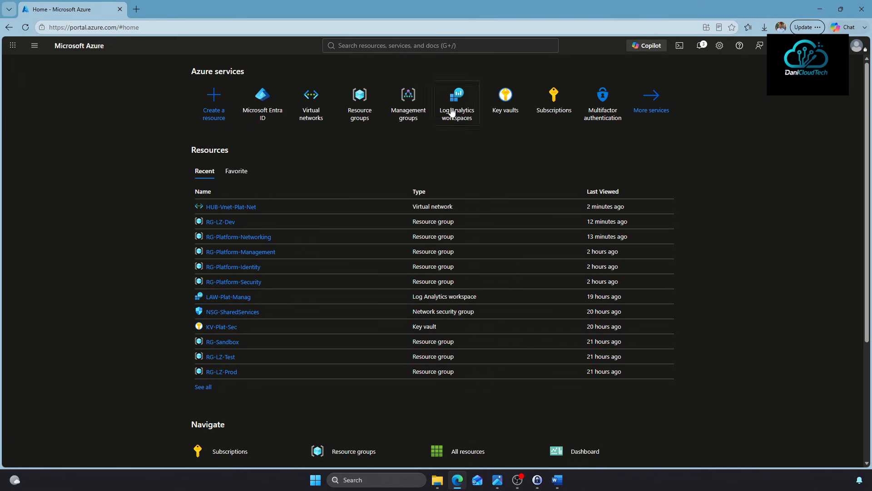
pyautogui.click(258, 108)
pyautogui.scroll(-5, 241, 302)
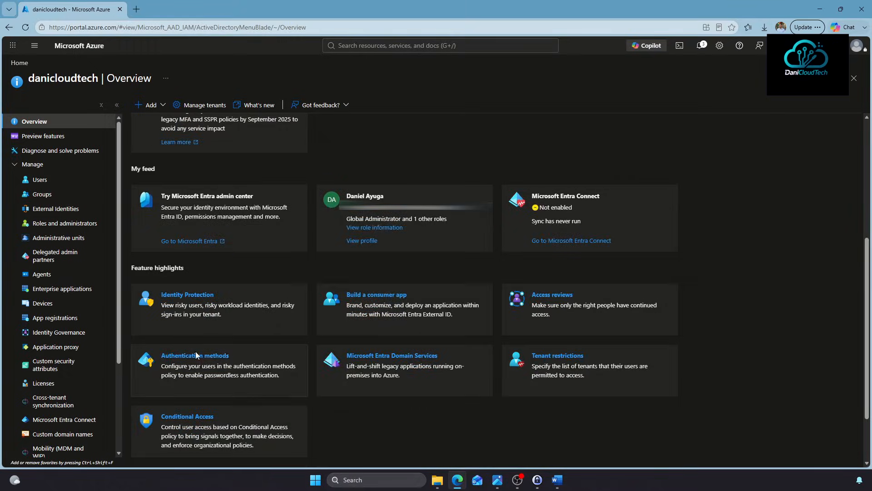
pyautogui.click(196, 355)
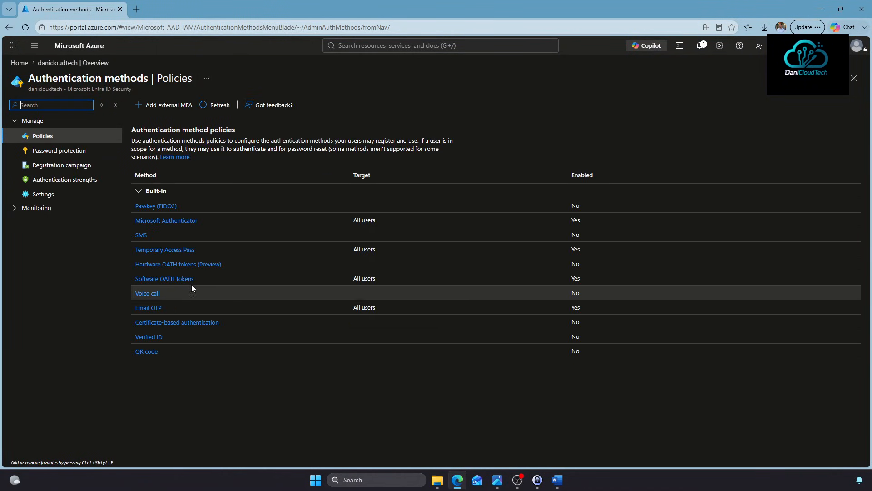
pyautogui.moveTo(132, 225); pyautogui.dragTo(601, 223)
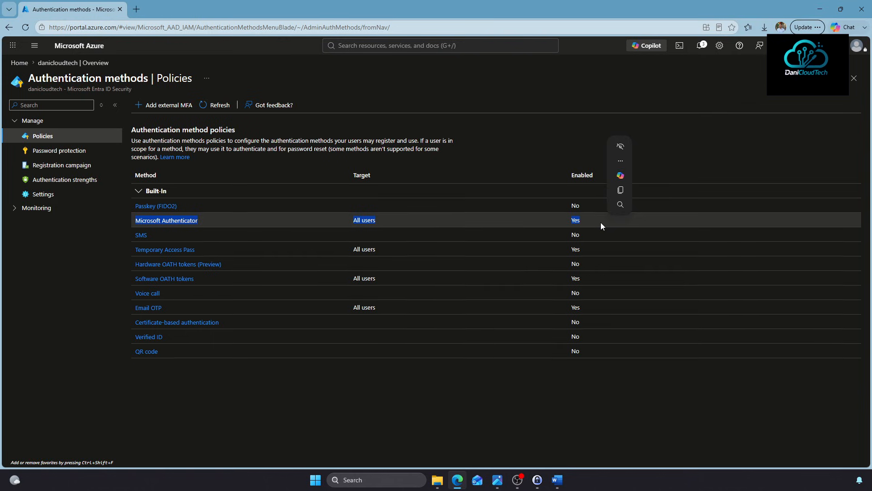
pyautogui.click(121, 222)
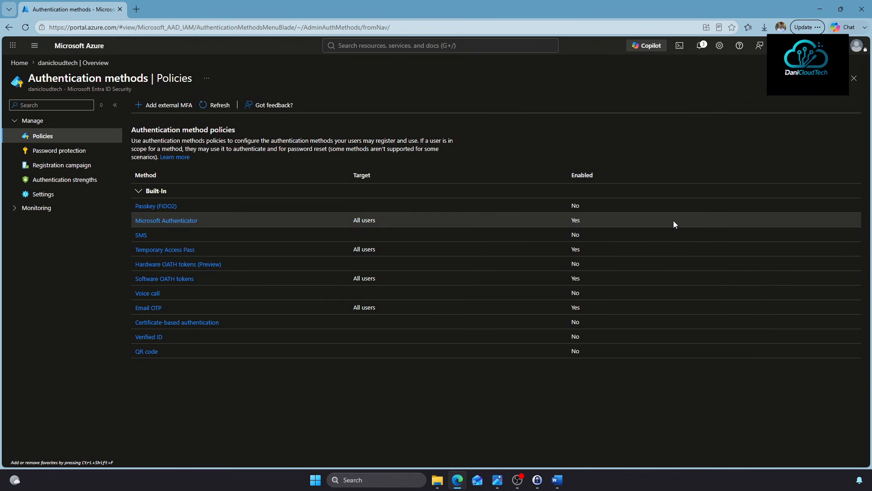
pyautogui.moveTo(341, 225); pyautogui.dragTo(123, 222)
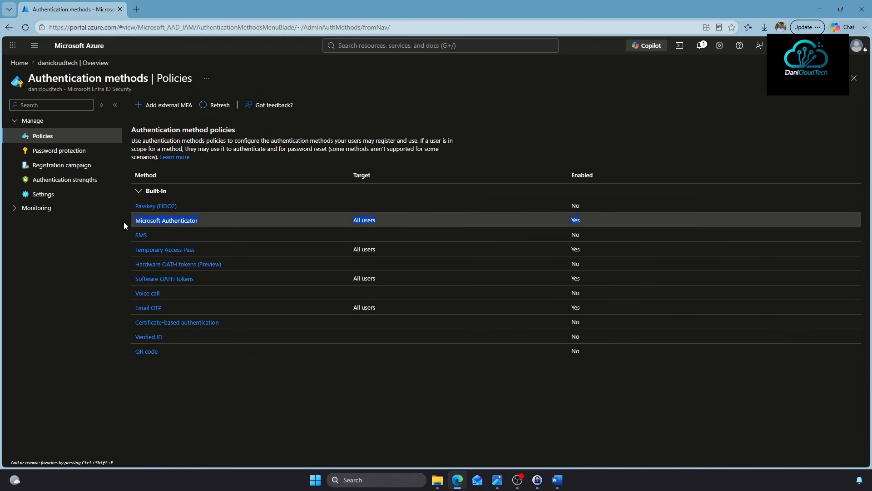
pyautogui.click(119, 264)
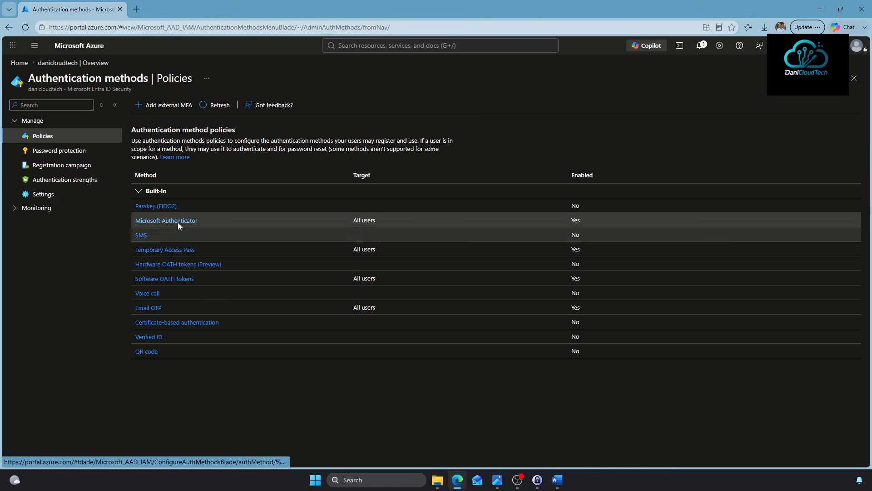
pyautogui.click(21, 66)
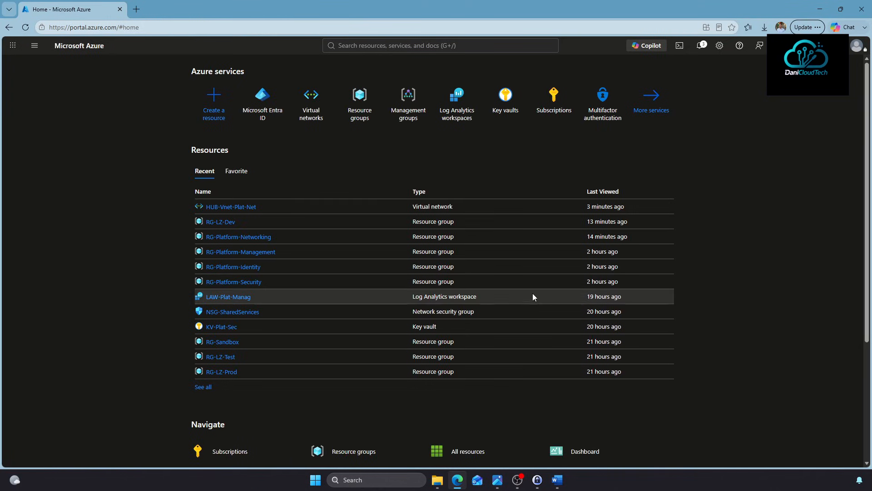
# View the landing zone diagram, then decline saving the second account's sign-in password
pyautogui.click(497, 480)
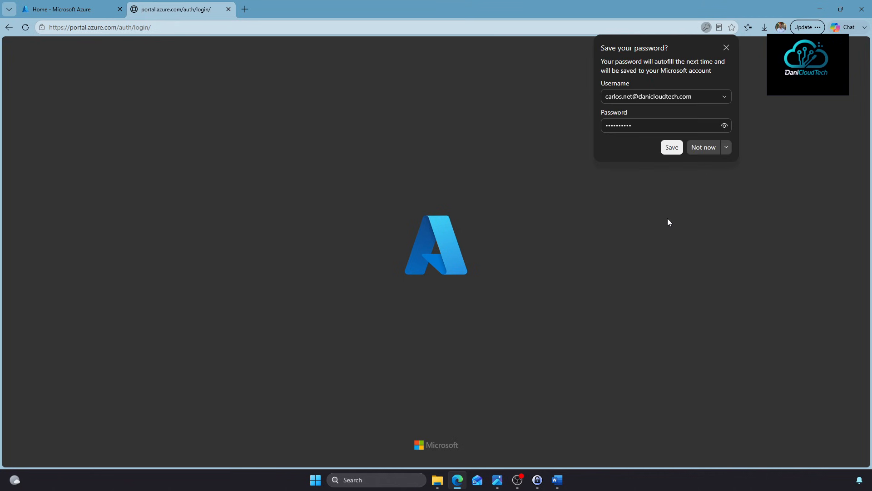
pyautogui.click(703, 149)
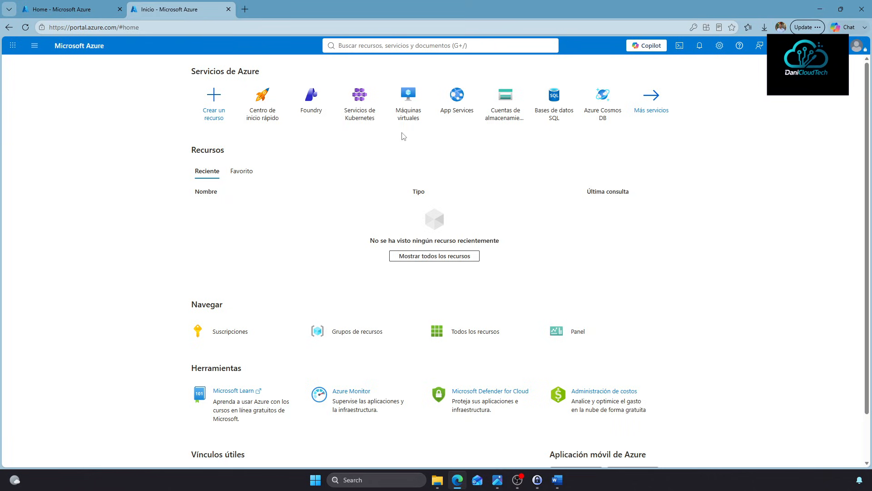
# Search 'grupo de reursos', open Grupos de recursos and select RG-Platform-Networking
pyautogui.click(363, 46)
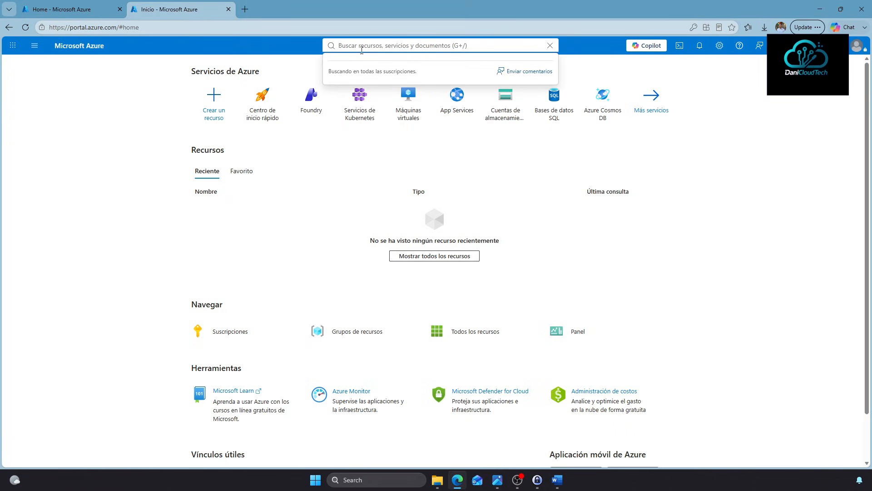
pyautogui.write('grupo de re')
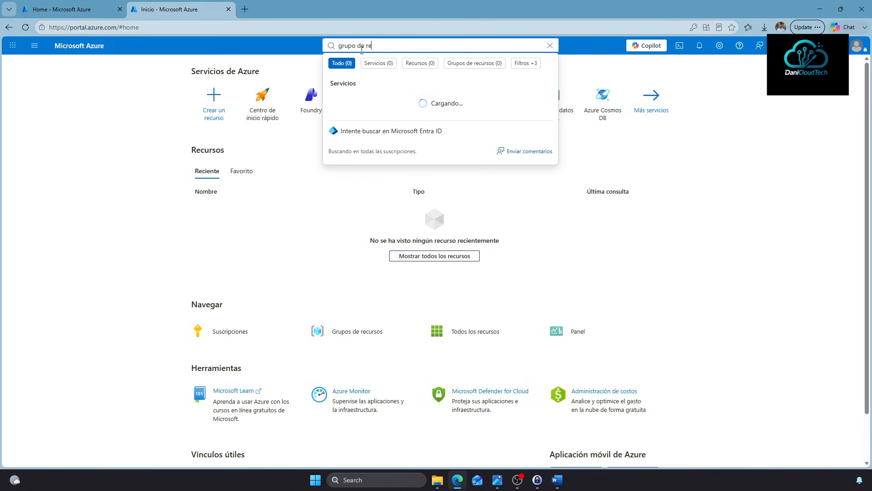
pyautogui.write('ursos')
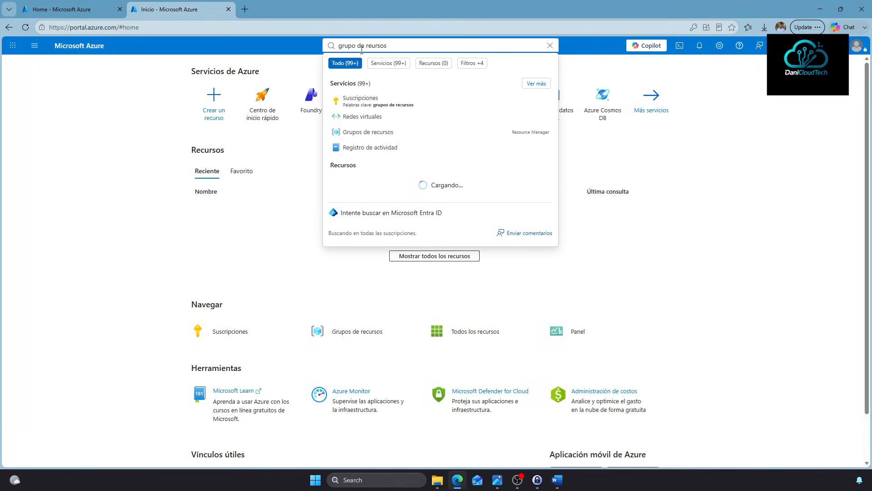
pyautogui.click(366, 133)
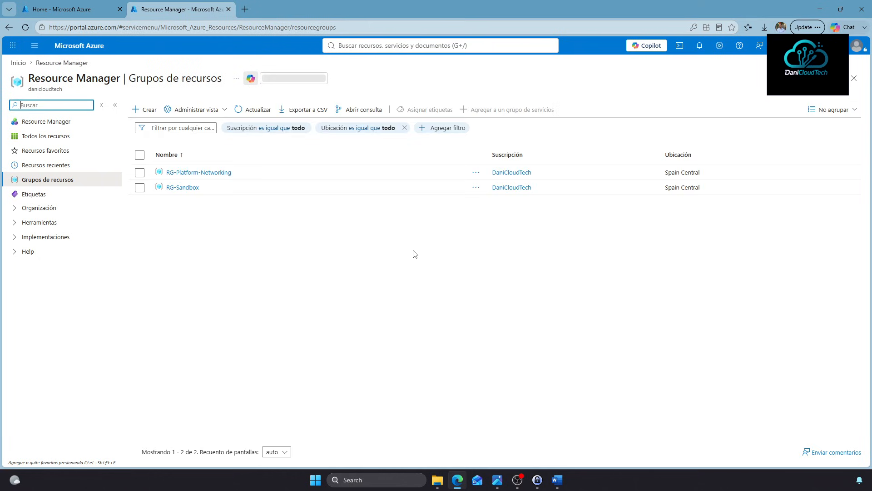
pyautogui.click(140, 173)
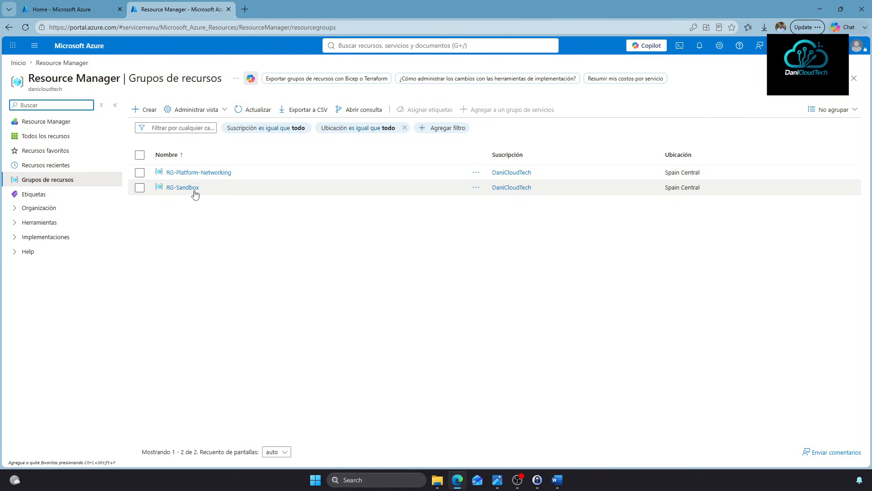
# Search 'nsg' and open the Network security groups list showing NSG-SharedServices
pyautogui.click(362, 45)
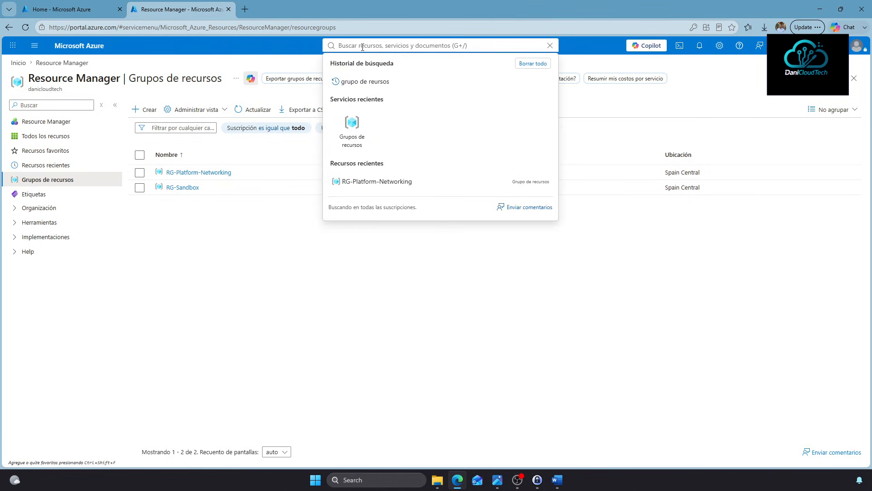
pyautogui.write('nsg')
pyautogui.click(362, 143)
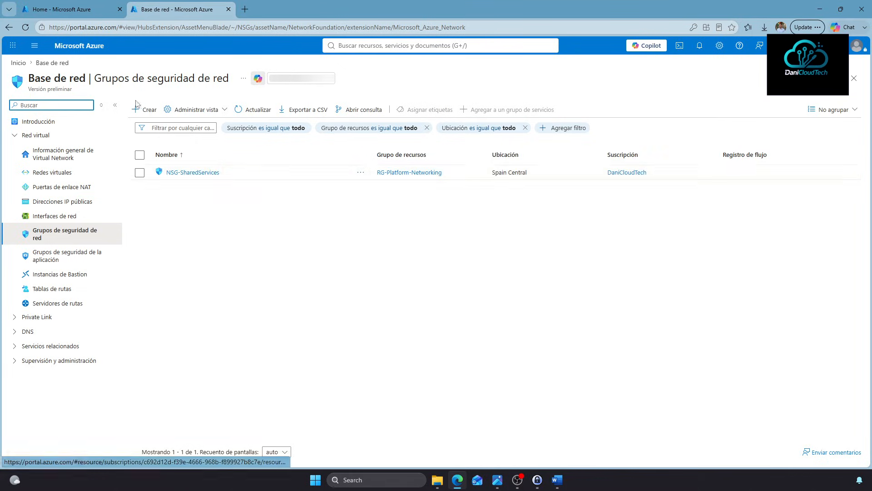
# Start a new network security group named NSG-Prueba in RG-Platform-Networking
pyautogui.click(139, 108)
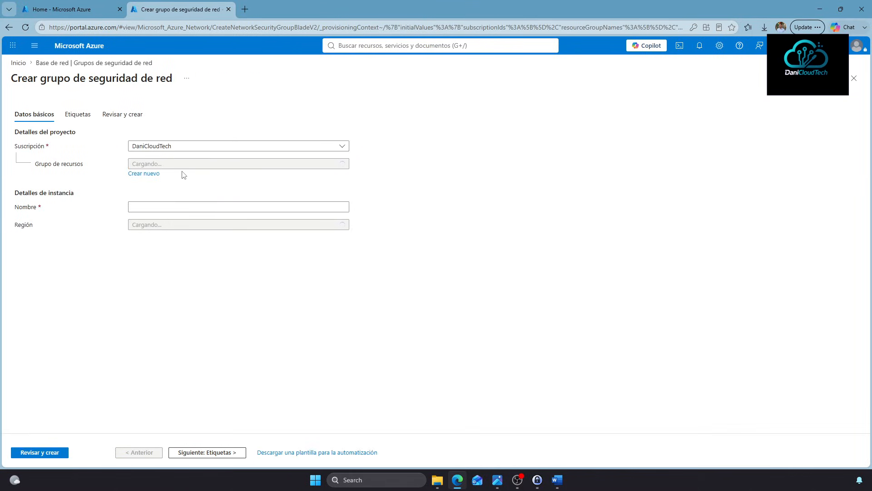
pyautogui.click(178, 165)
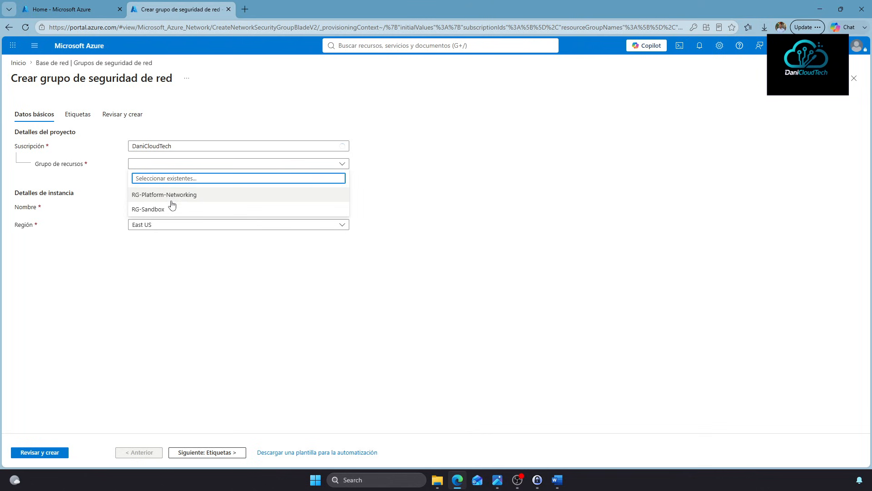
pyautogui.click(170, 195)
pyautogui.click(149, 207)
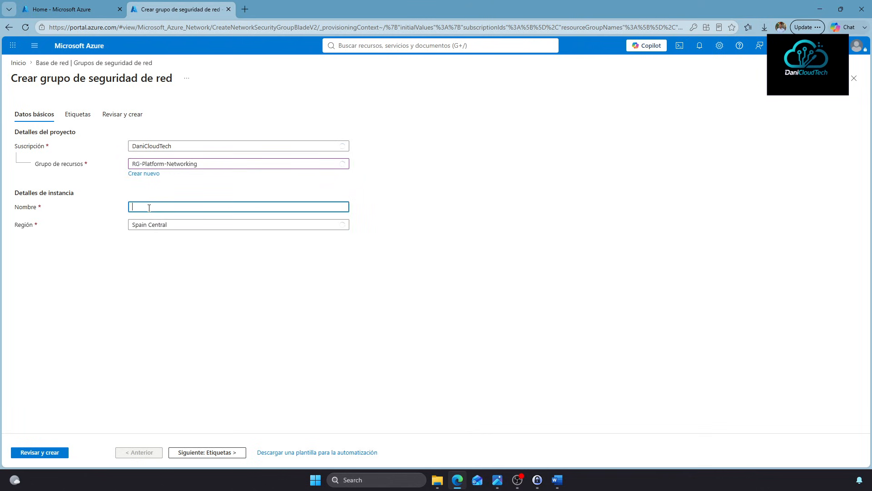
pyautogui.write('NSG-Prueba')
# Review and create NSG-Prueba, then reopen the resource groups list
pyautogui.click(57, 452)
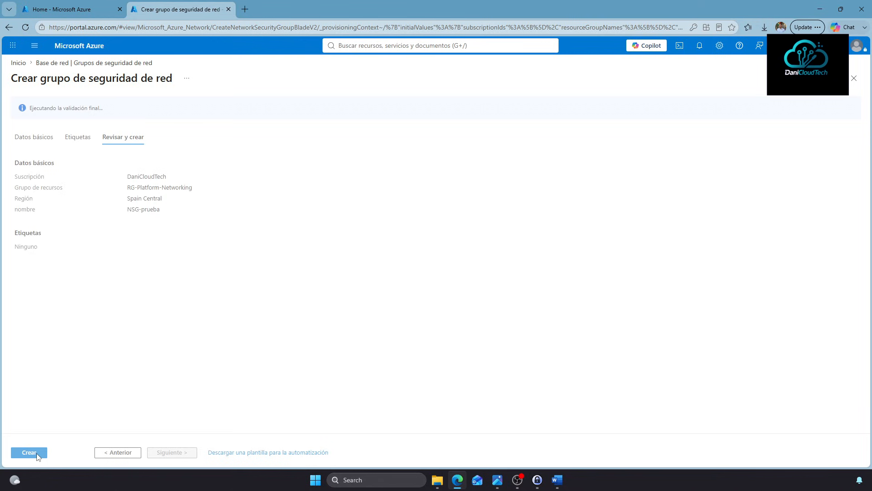
pyautogui.click(37, 455)
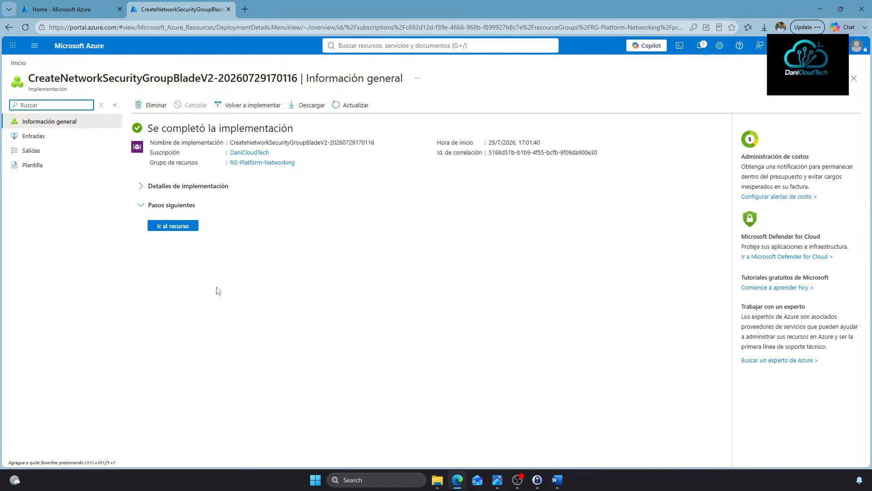
pyautogui.click(379, 45)
pyautogui.click(396, 141)
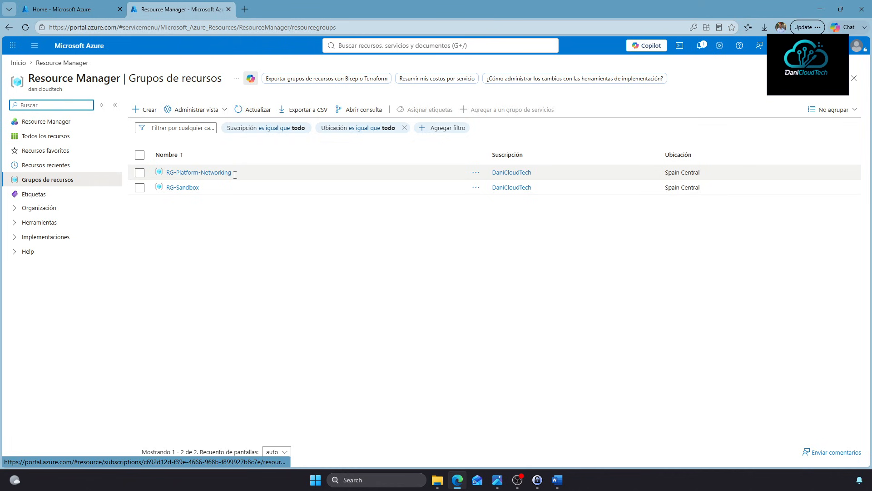
# Open RG-Platform-Networking across the browser tabs to confirm NSG-prueba is listed
pyautogui.click(251, 8)
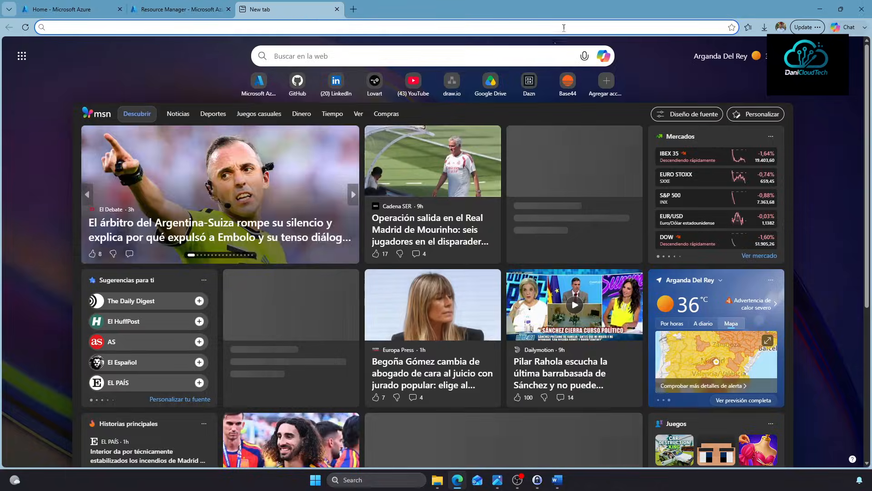
pyautogui.click(181, 9)
pyautogui.click(208, 172)
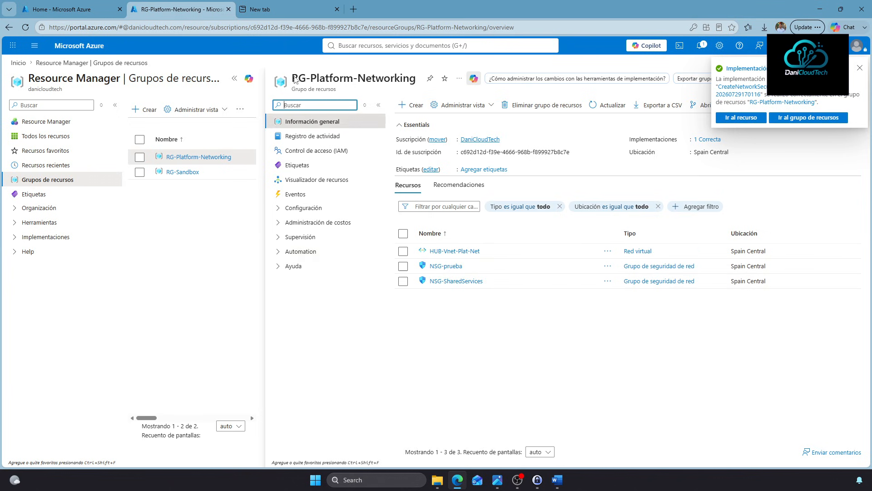
pyautogui.click(268, 9)
pyautogui.click(209, 10)
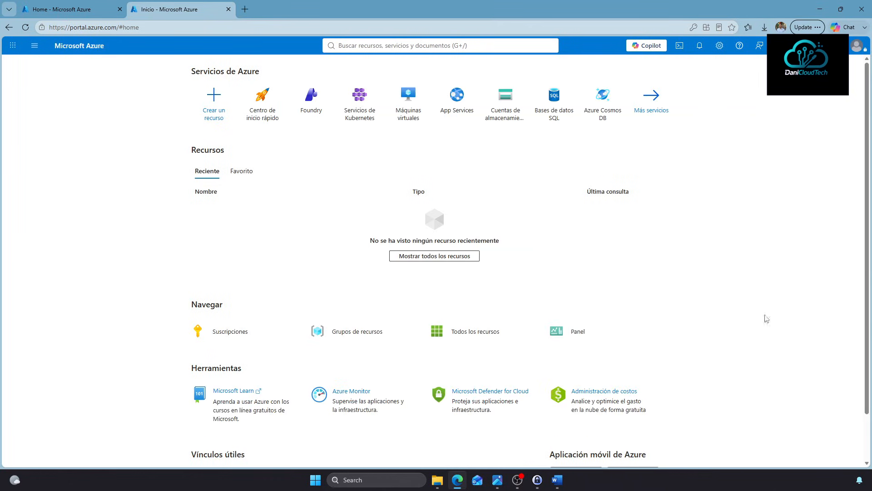
# Search 'grupo de recursos' and open the RG-Platform-Management resource group
pyautogui.click(450, 47)
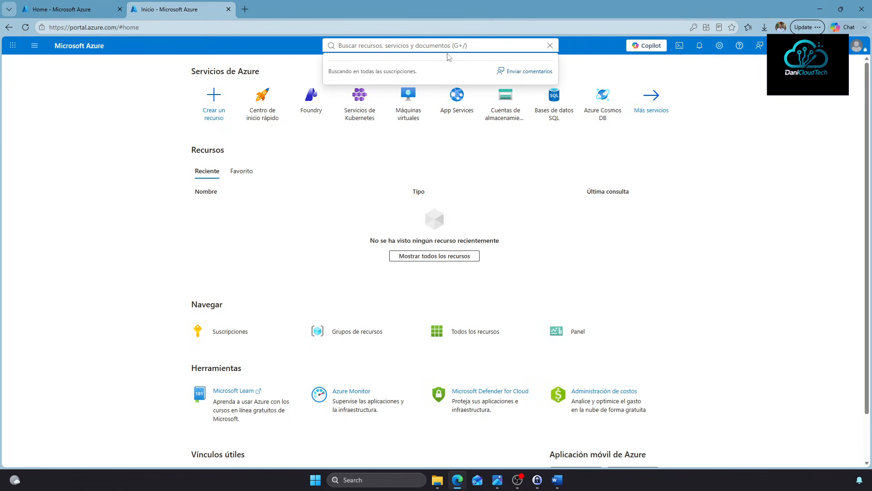
pyautogui.write('grupo de rec')
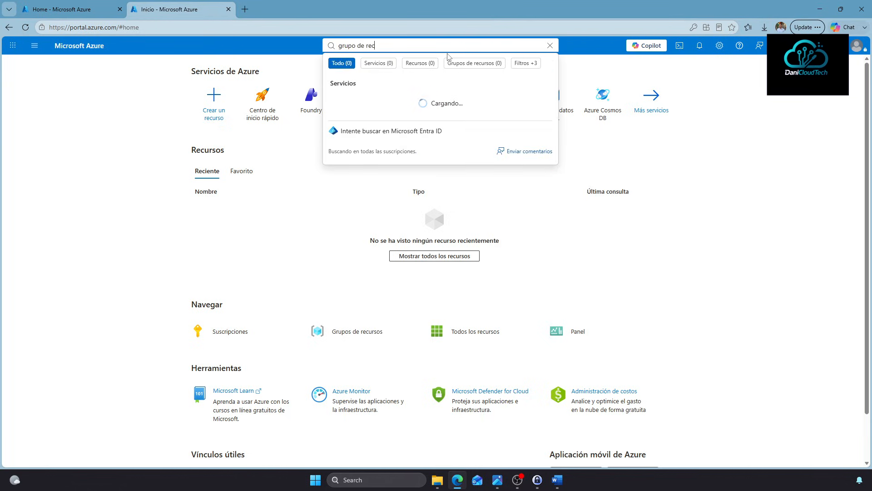
pyautogui.write('ursos')
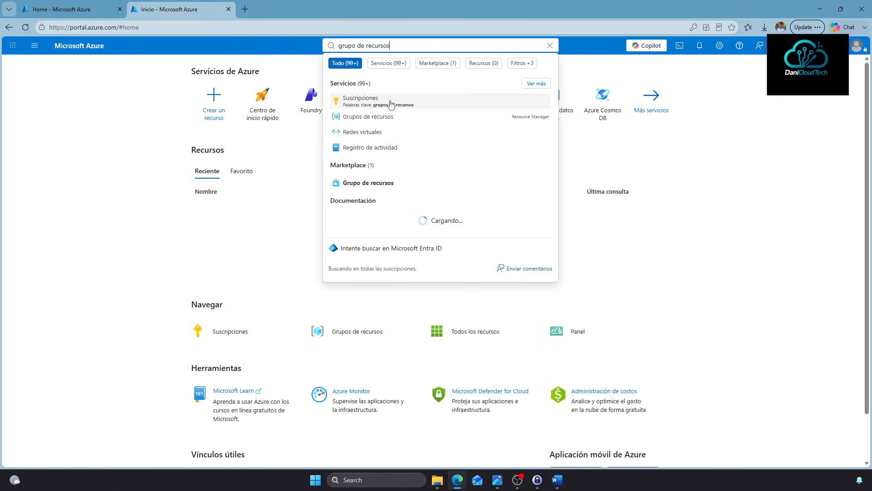
pyautogui.click(374, 119)
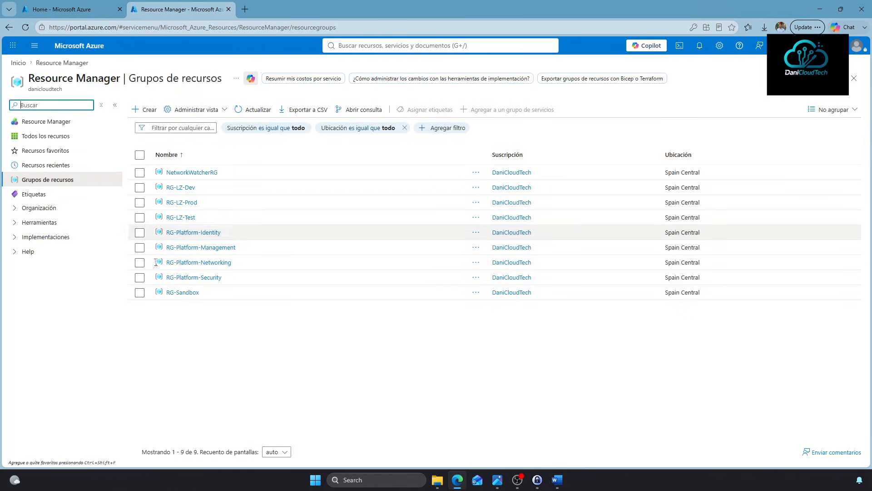
pyautogui.click(184, 250)
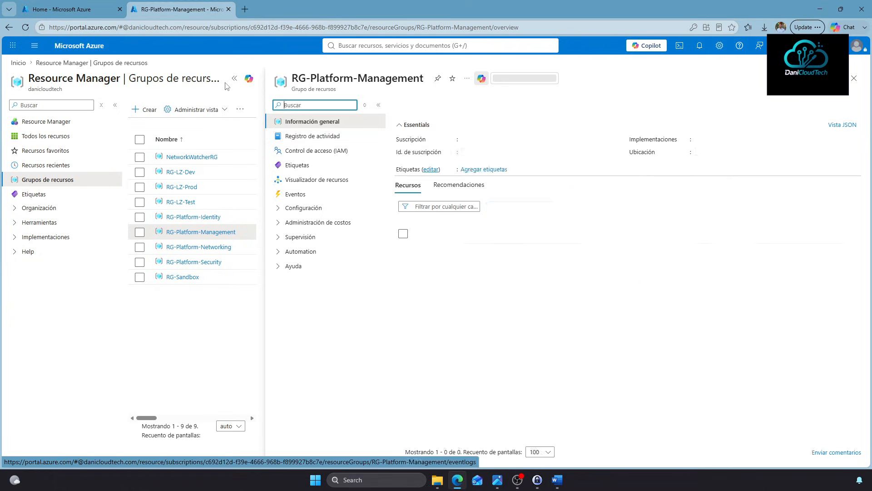
# Open RG-Platform-Management's IAM Add role assignment form, then show the landing zone diagram
pyautogui.click(96, 150)
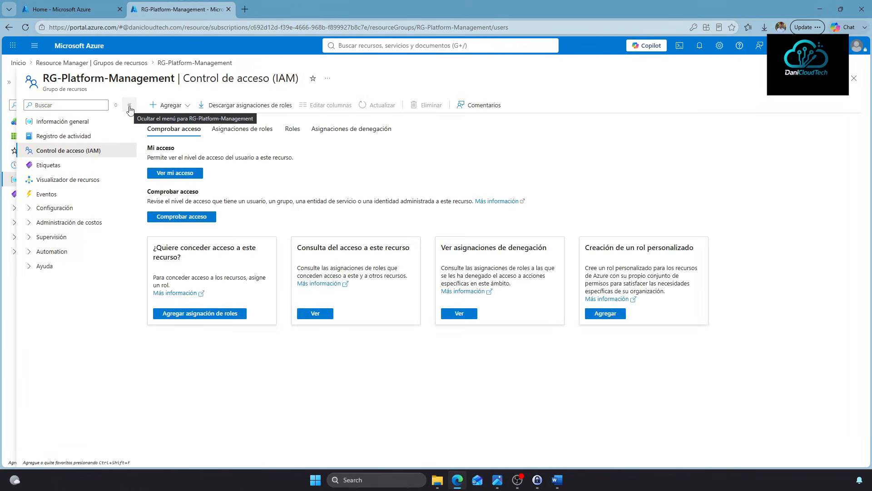
pyautogui.click(130, 110)
pyautogui.click(69, 107)
pyautogui.click(77, 121)
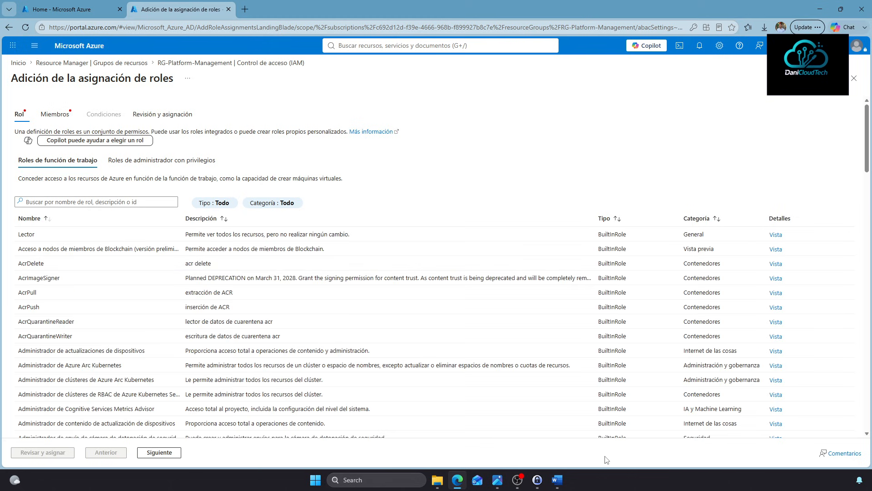
pyautogui.click(497, 480)
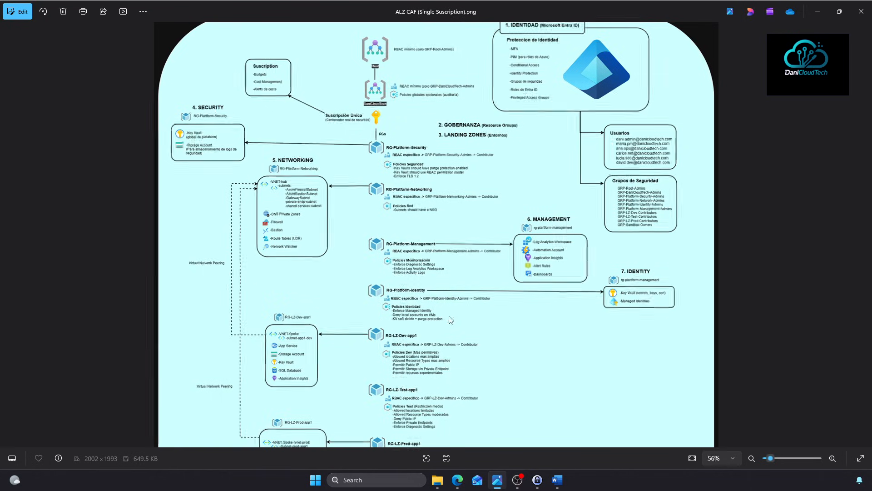
pyautogui.scroll(2, 451, 321)
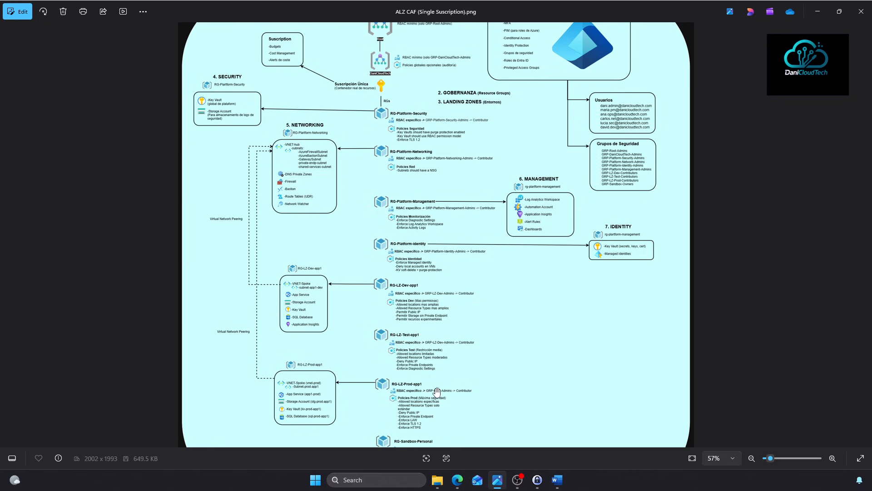
pyautogui.scroll(-1, 437, 379)
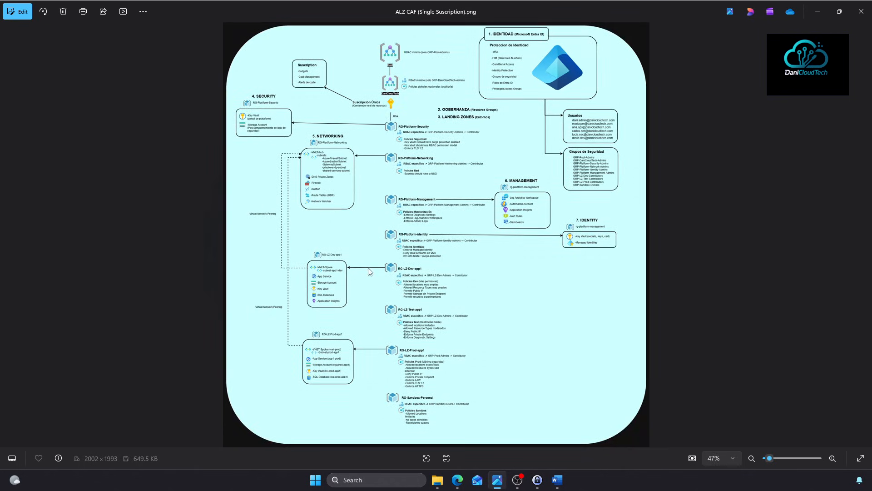